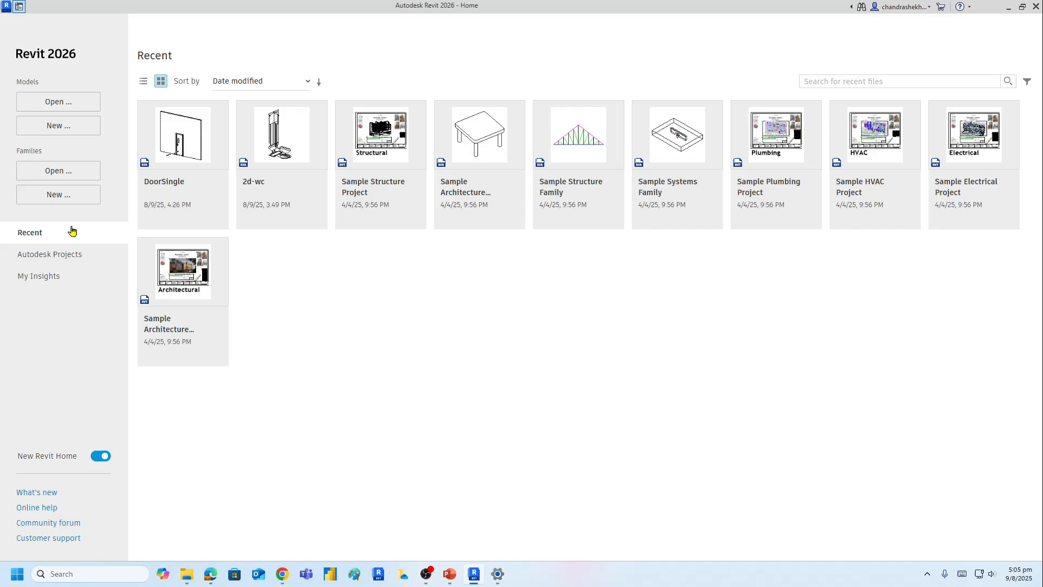
- Create a new family from the Metric Door.rft template
click(57, 196)
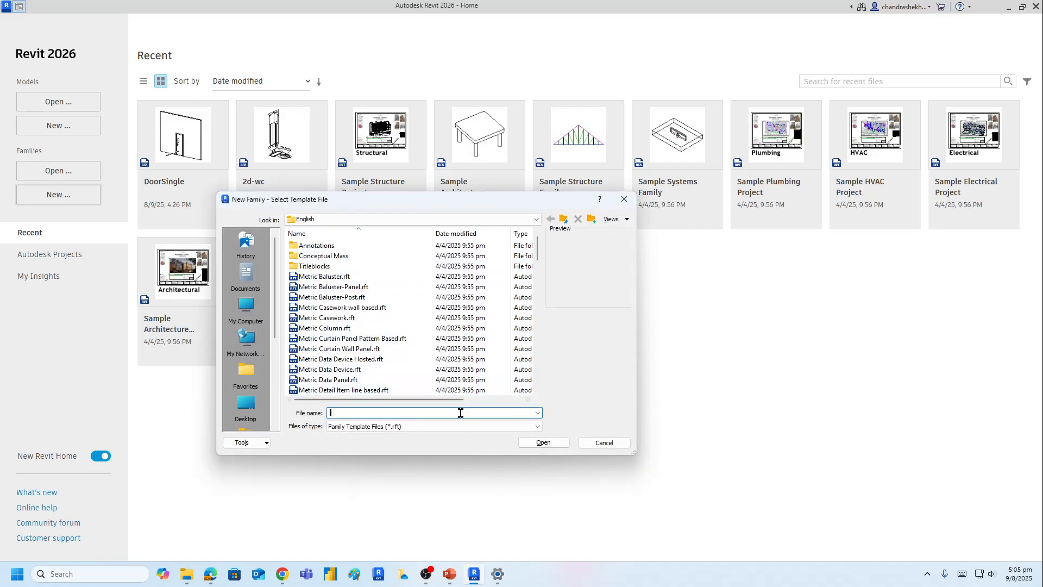
drag(466, 455, 465, 522)
click(349, 431)
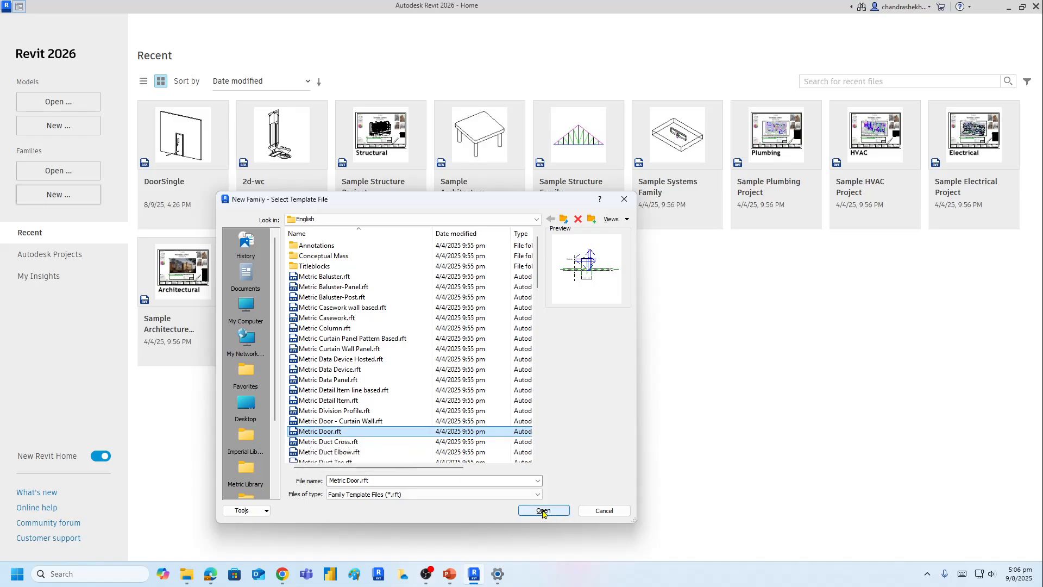
click(543, 510)
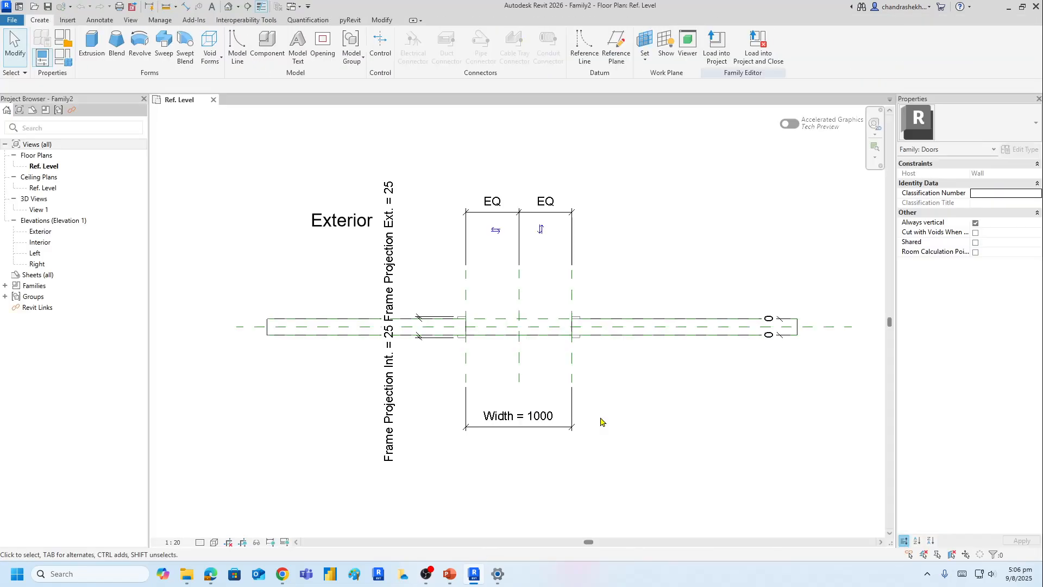
- Set the Ref. Level floor plan's view scale to 1:5
scroll(591, 377, up, 2)
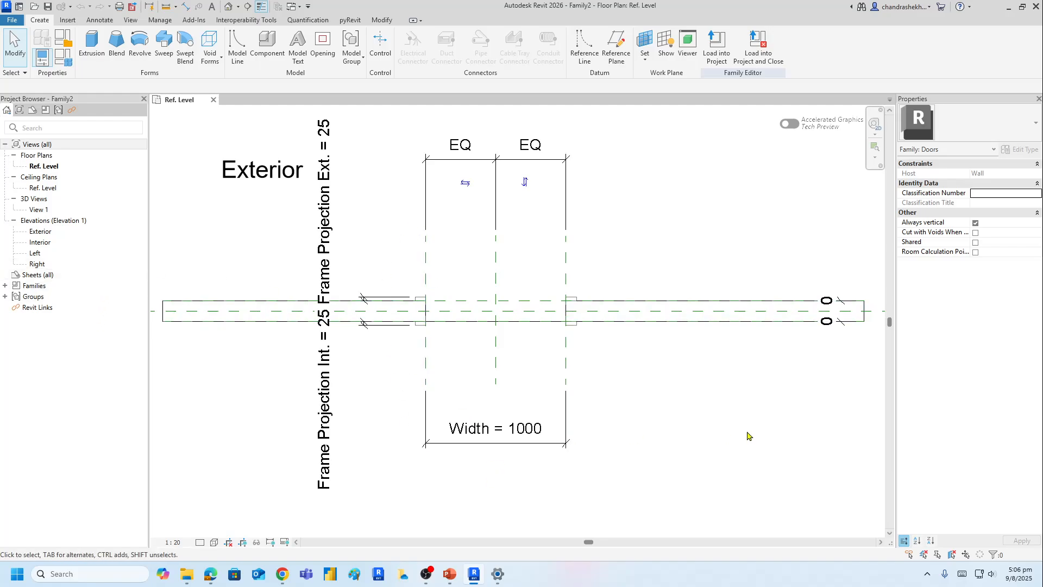
click(177, 541)
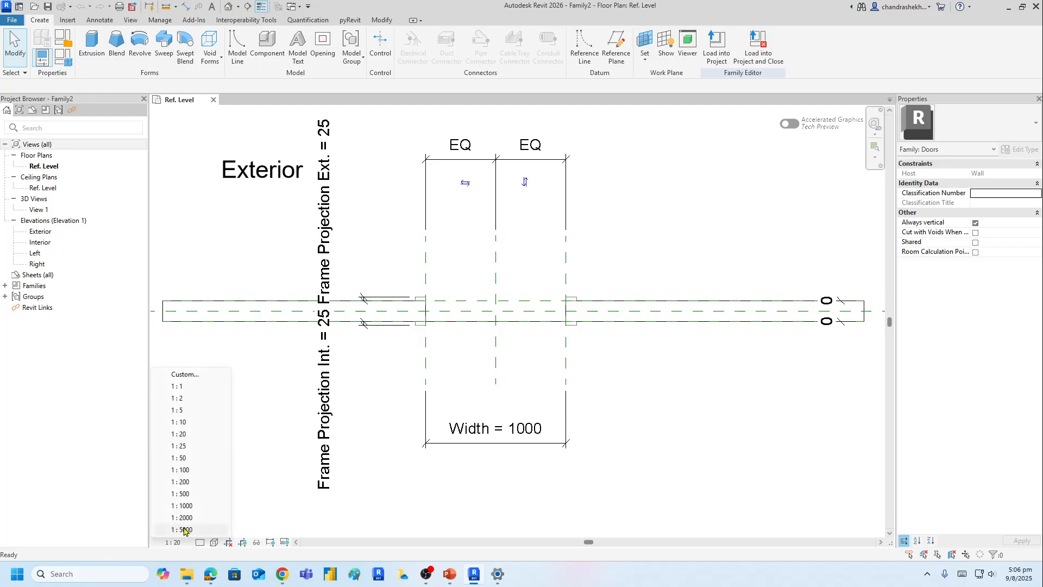
click(177, 398)
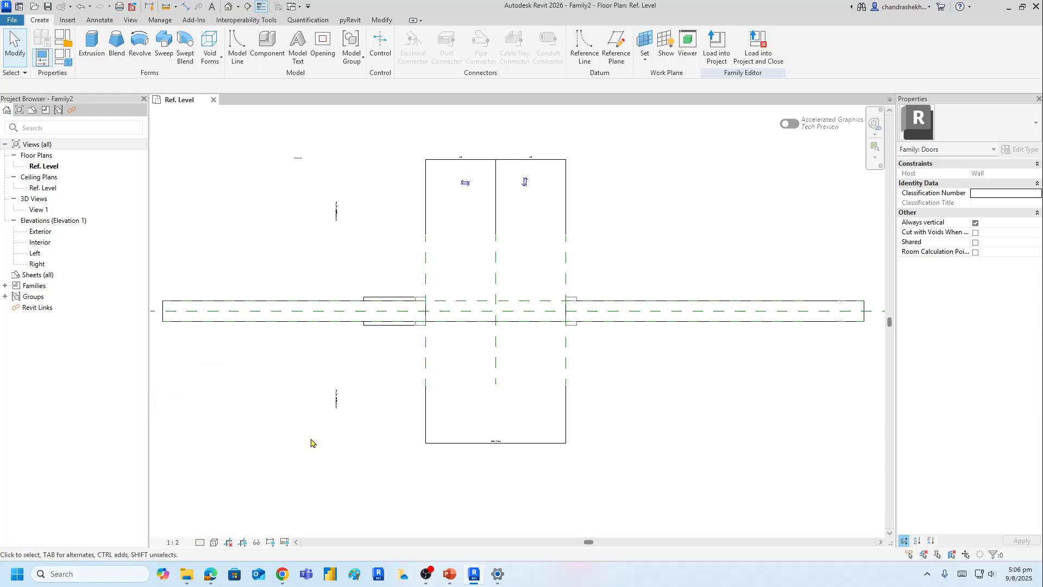
click(173, 542)
click(179, 412)
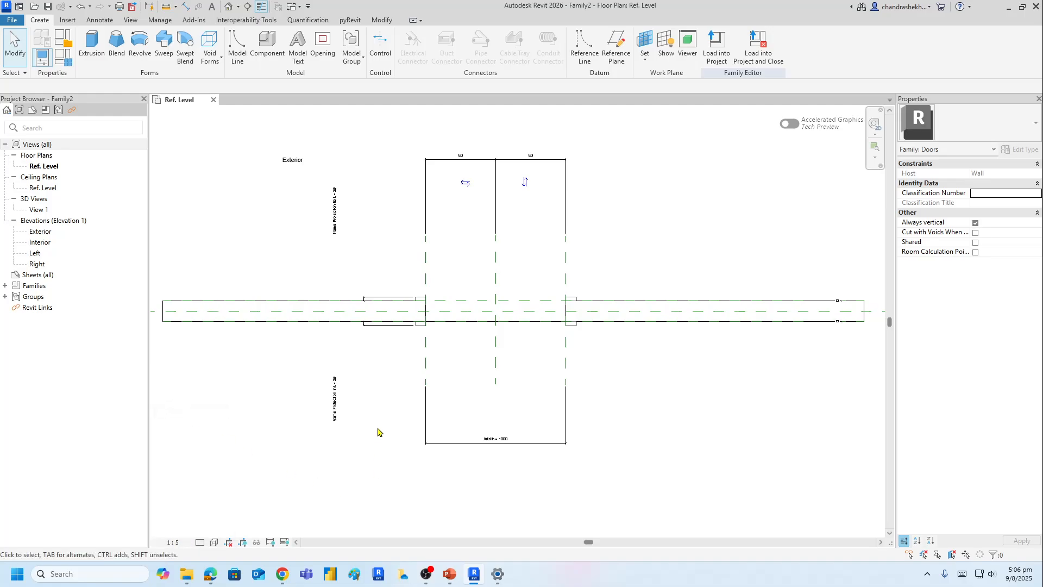
scroll(634, 340, up, 2)
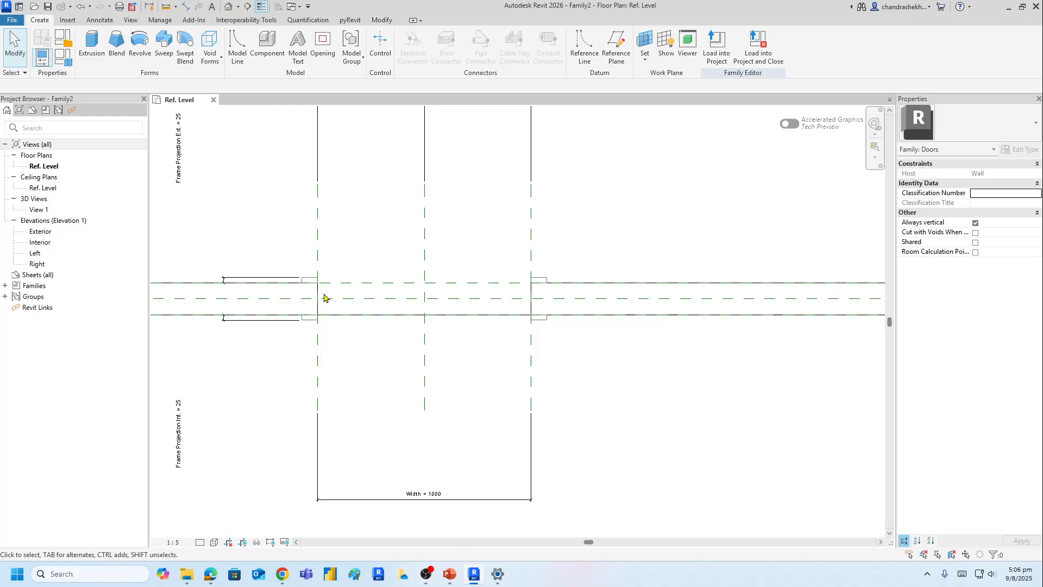
scroll(615, 422, down, 3)
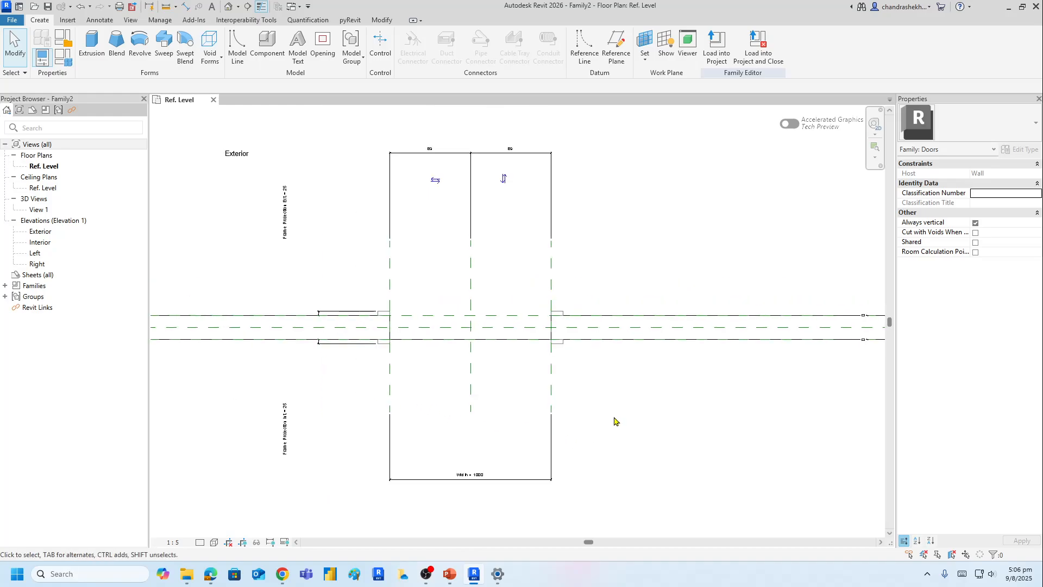
middle_drag(615, 421, 648, 459)
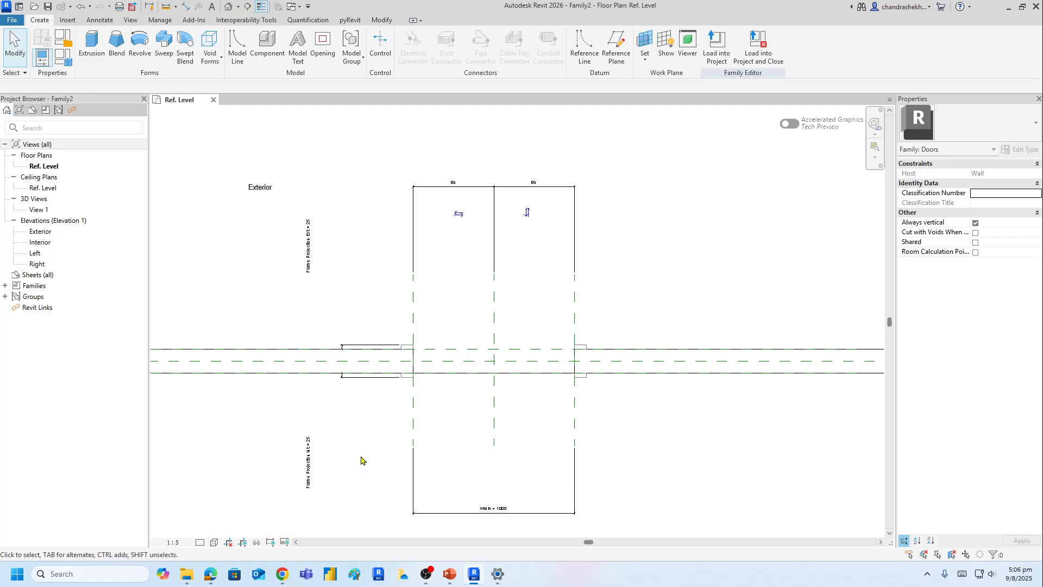
- Open the Interior elevation view and inspect the door frame extrusion around the opening
double_click(41, 243)
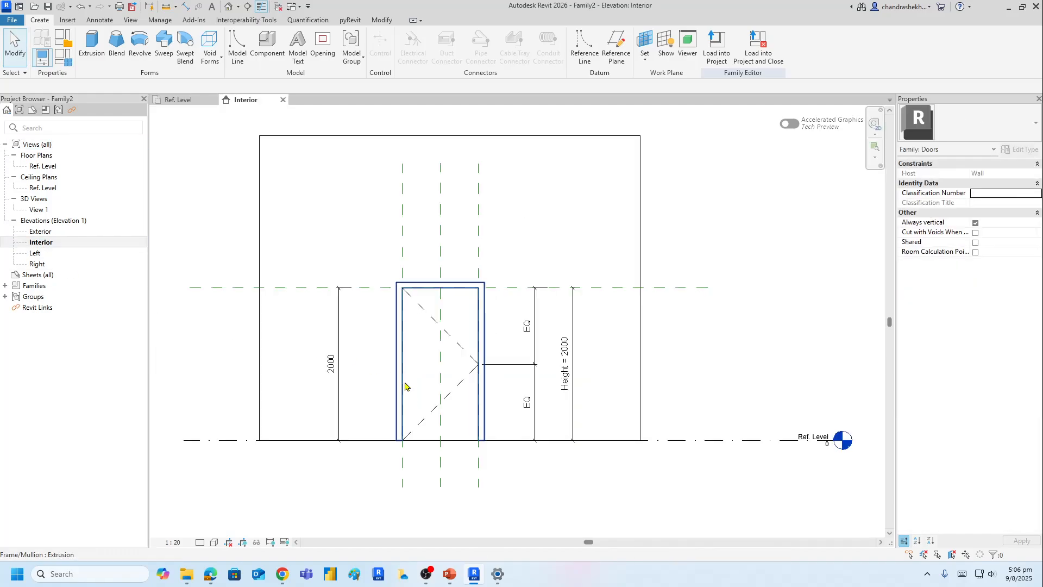
scroll(408, 342, up, 2)
middle_drag(411, 372, 396, 314)
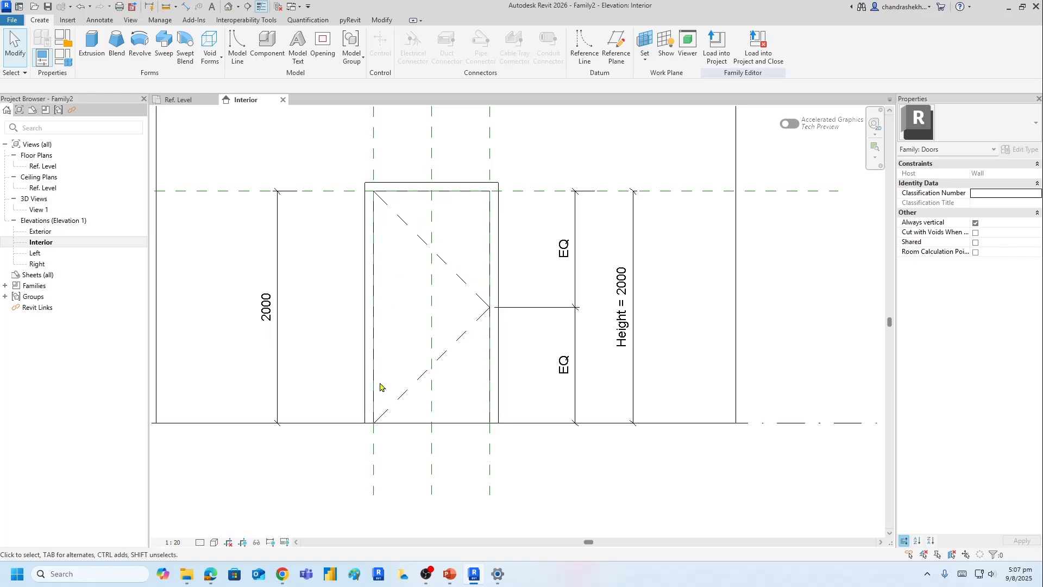
click(364, 391)
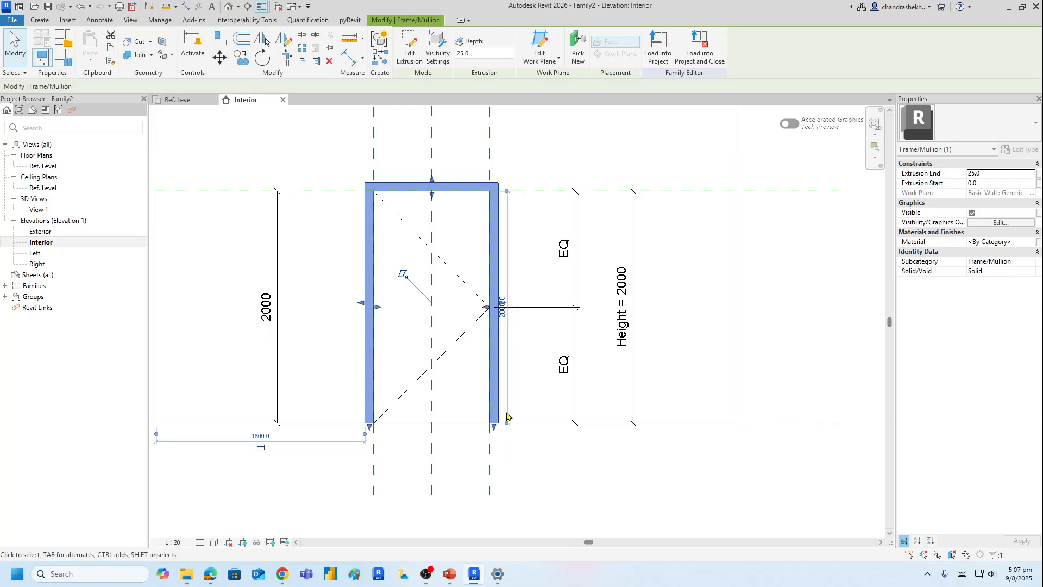
click(541, 469)
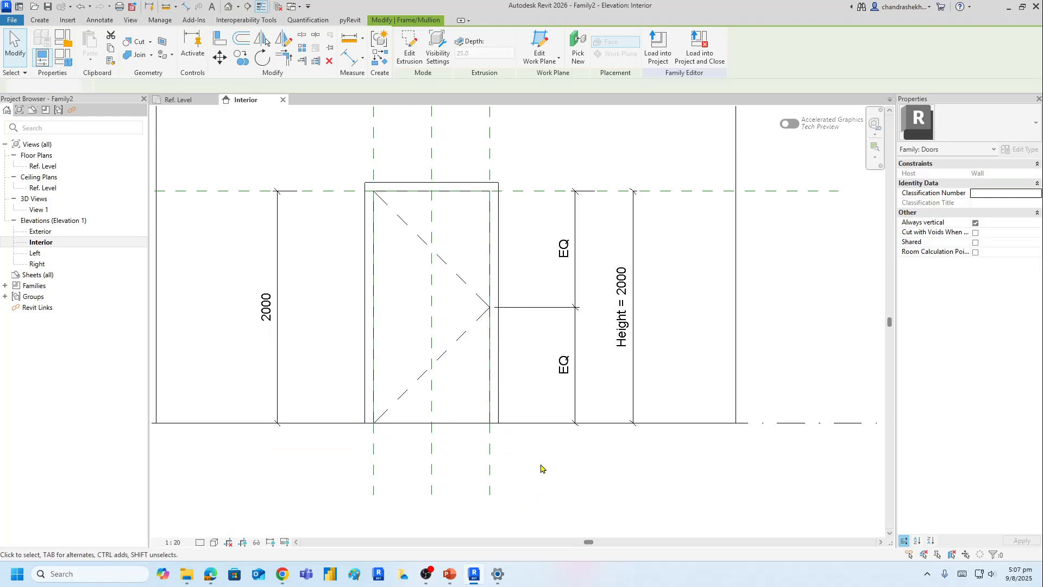
scroll(435, 435, up, 1)
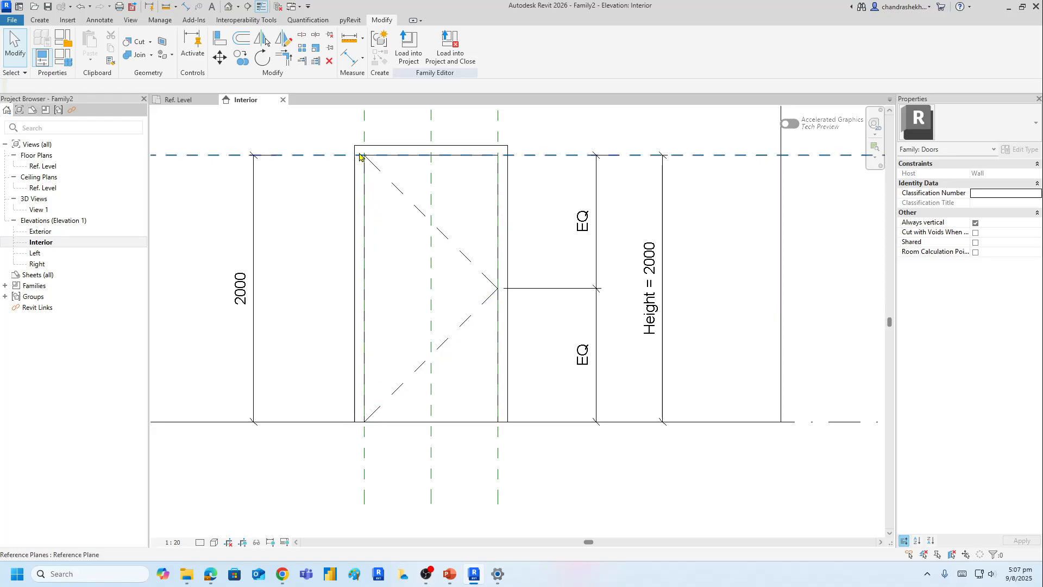
middle_drag(419, 271, 418, 350)
scroll(373, 353, up, 1)
scroll(380, 342, down, 1)
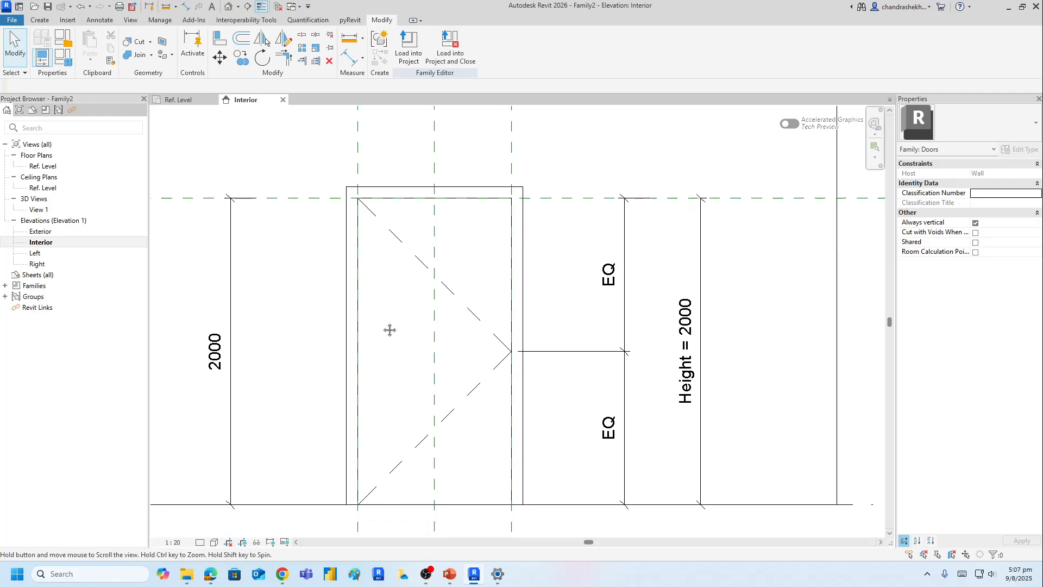
- Start an extrusion and sketch a 1000 by 2000 mm rectangle filling the door opening between its opposite corners
scroll(351, 296, up, 2)
click(37, 21)
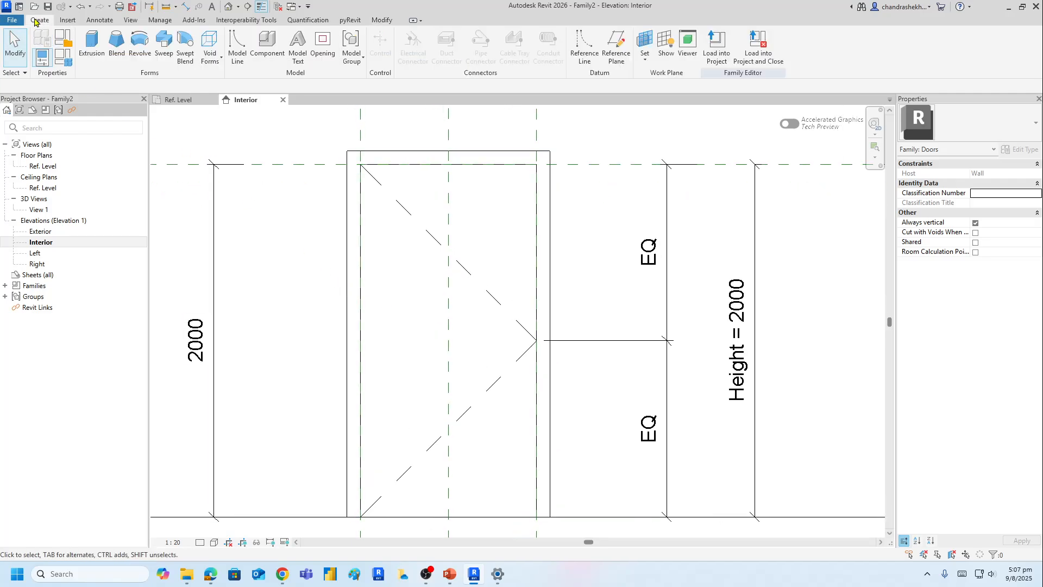
click(90, 43)
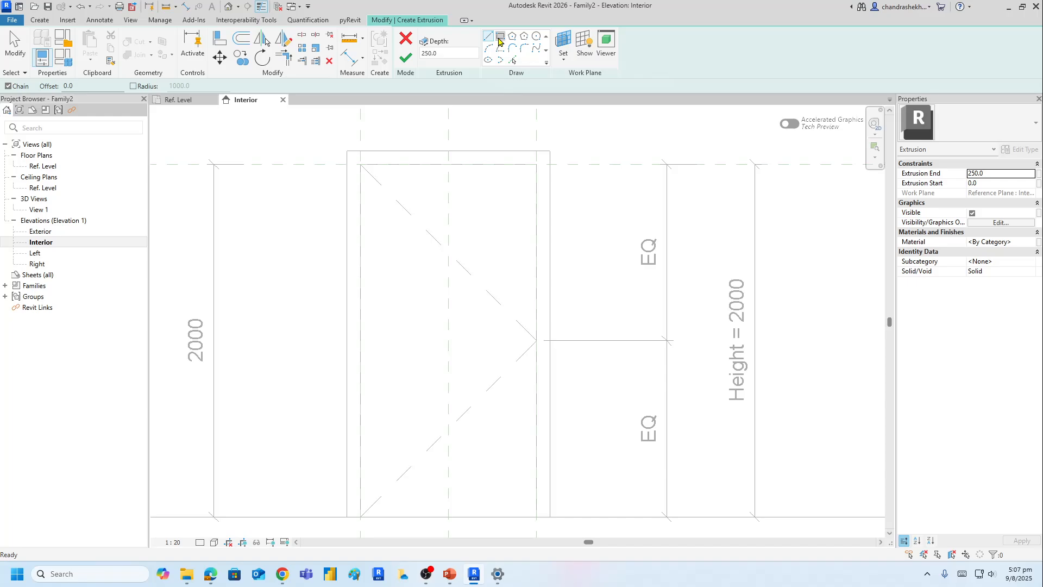
click(500, 38)
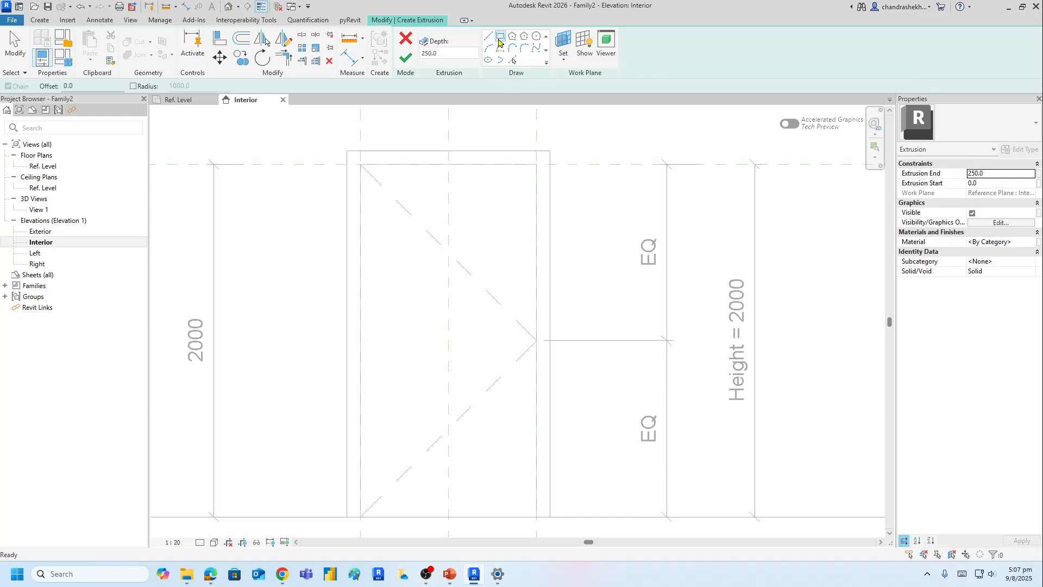
click(360, 516)
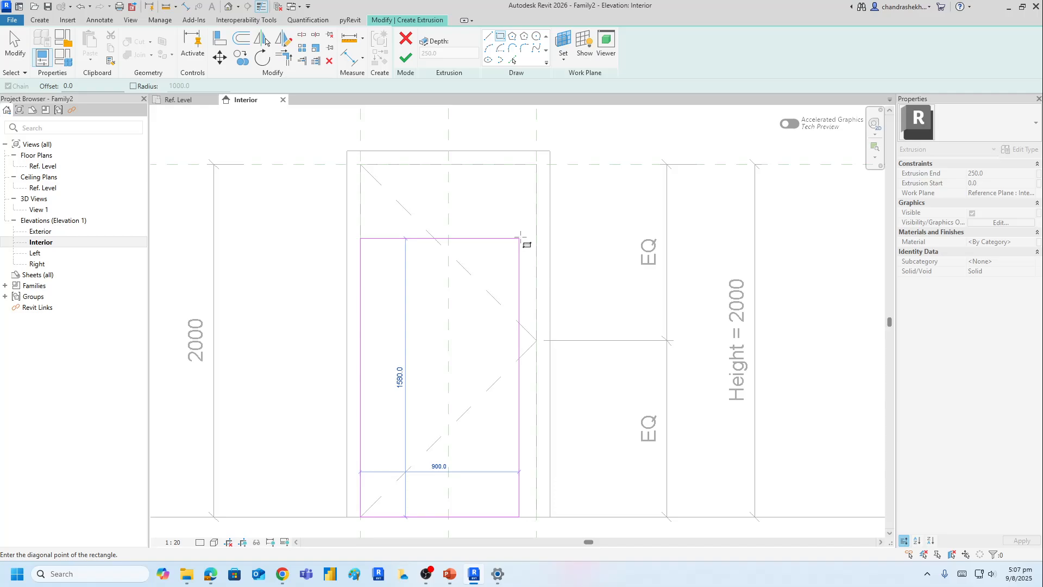
click(536, 164)
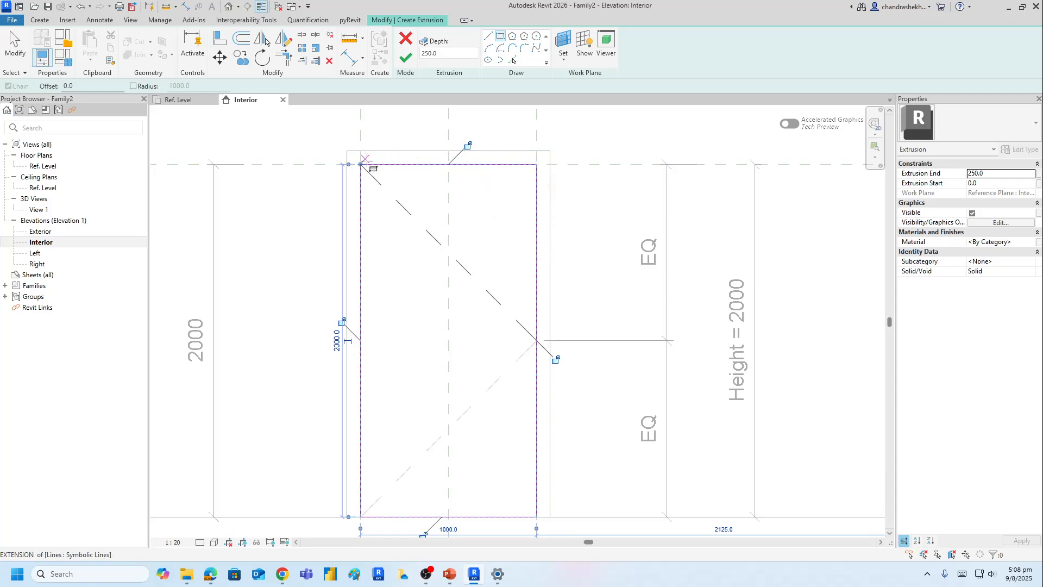
- Lock all four sides of the door panel rectangle to the opening's reference planes and Ref. Level
click(467, 145)
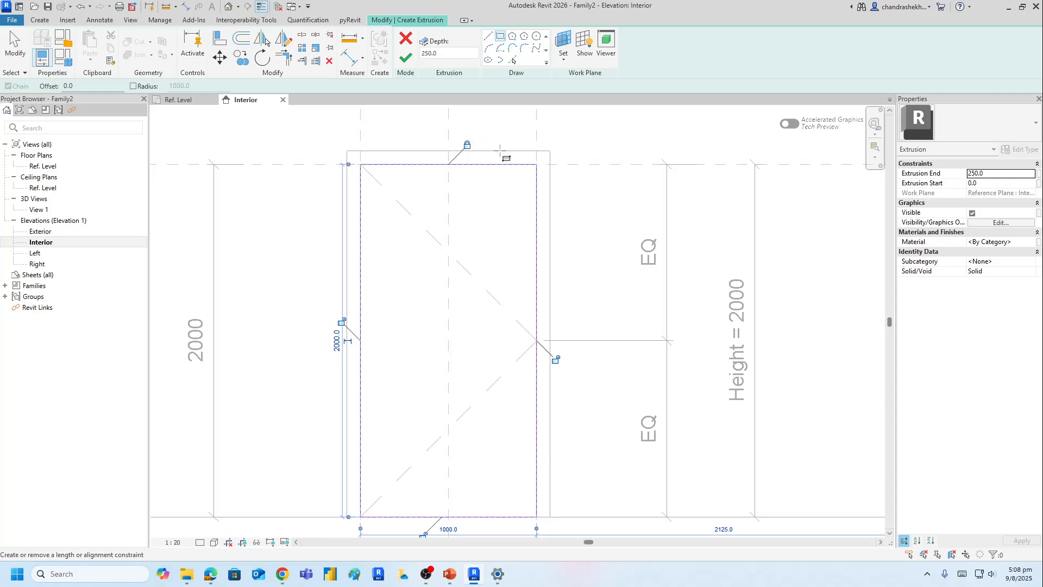
click(559, 364)
click(423, 534)
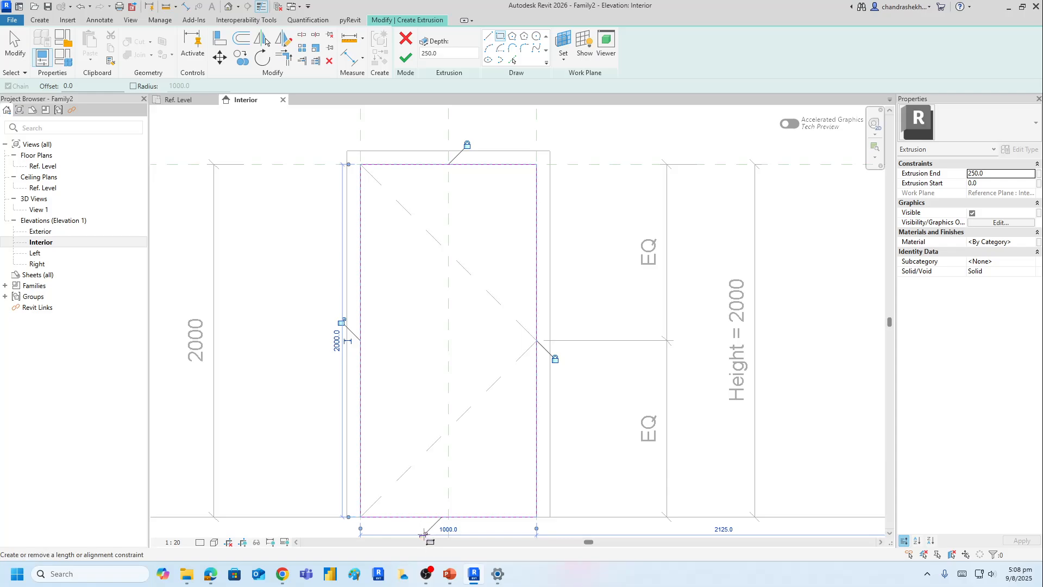
click(342, 321)
middle_drag(279, 419, 293, 401)
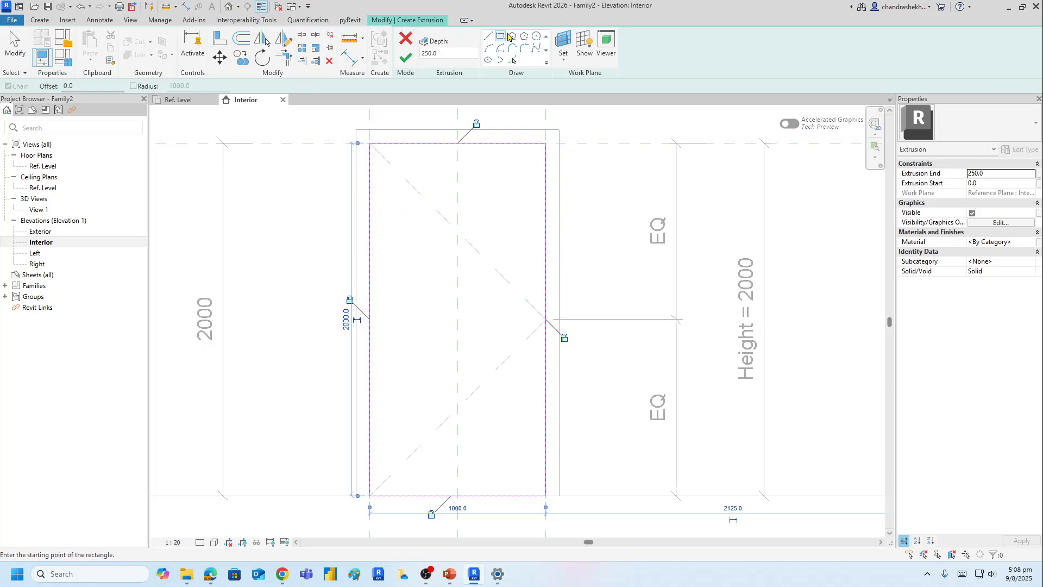
- Sketch an inner rectangle about 140 by 360 mm near the door panel's upper-left corner, and turn off thin line display
click(500, 37)
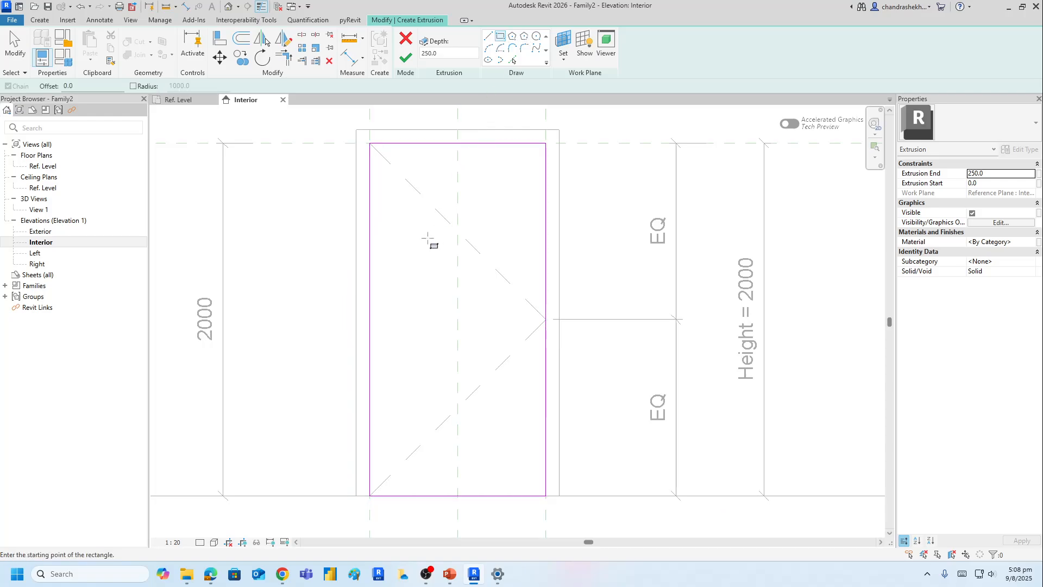
click(389, 203)
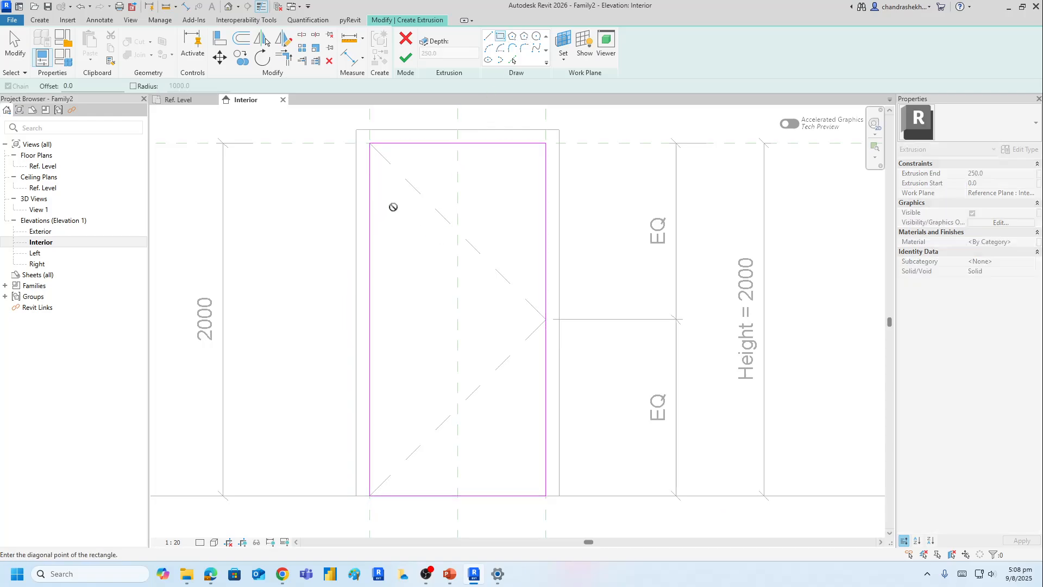
click(413, 267)
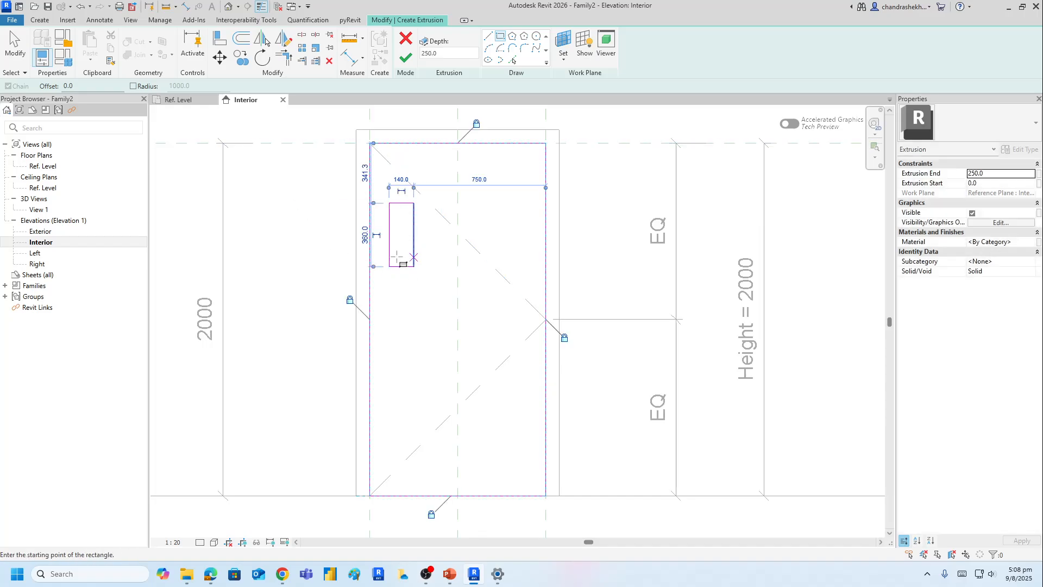
click(261, 6)
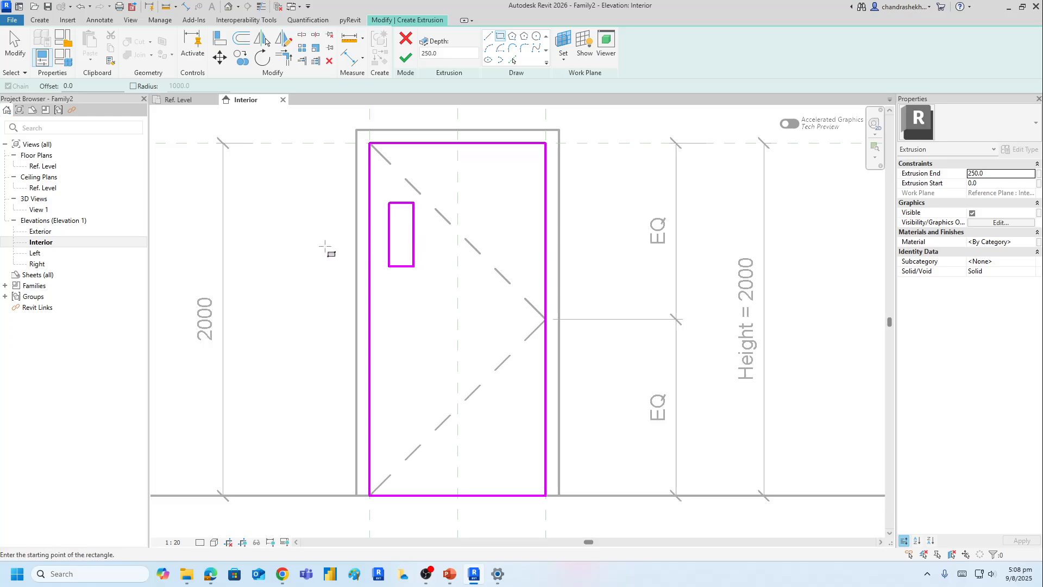
- Add an aligned dimension from Ref. Level to the lower edge of the small inner rectangle
scroll(336, 291, down, 2)
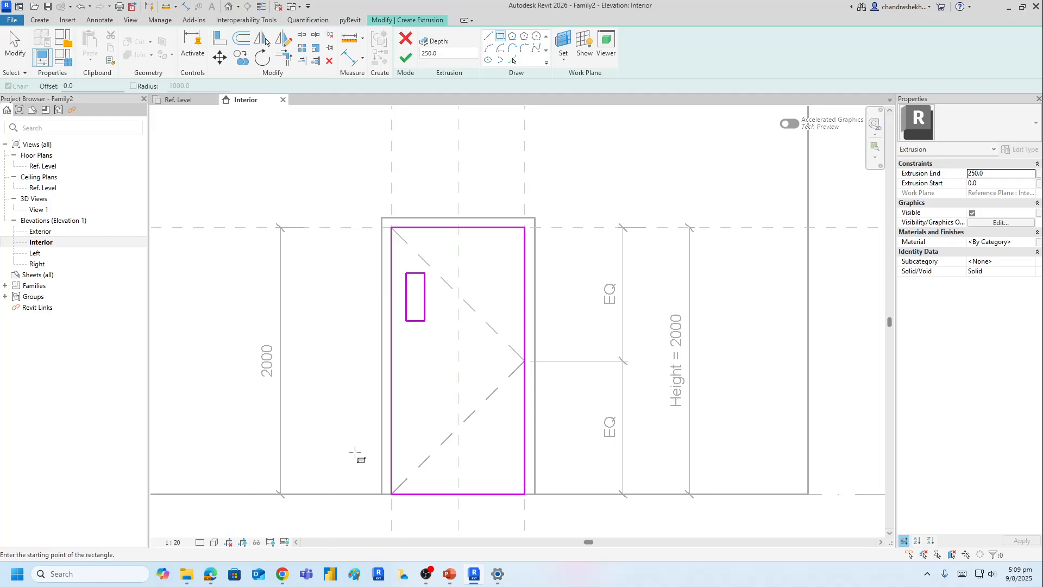
scroll(353, 454, down, 2)
middle_drag(354, 454, 447, 442)
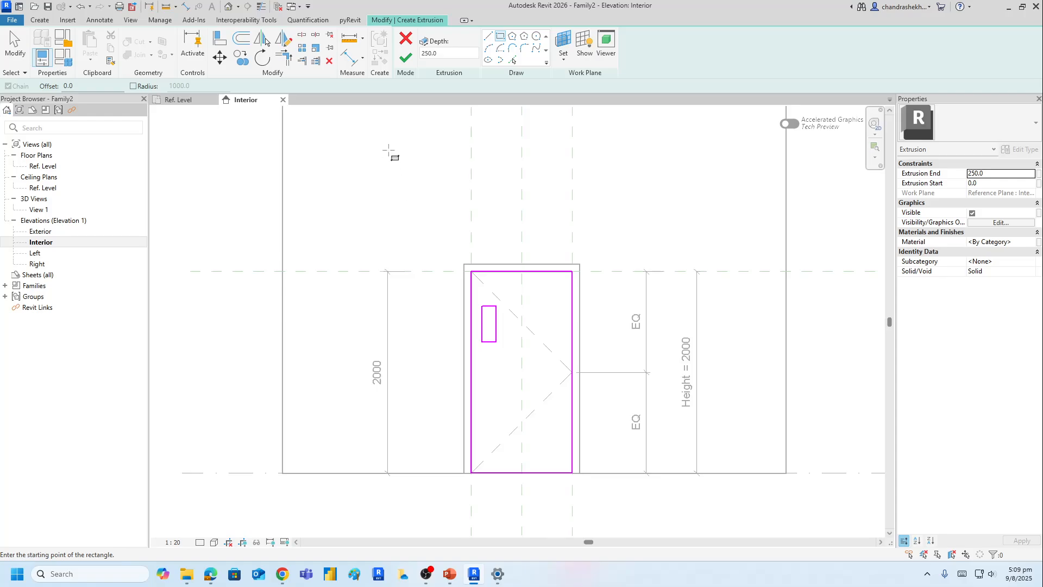
click(349, 58)
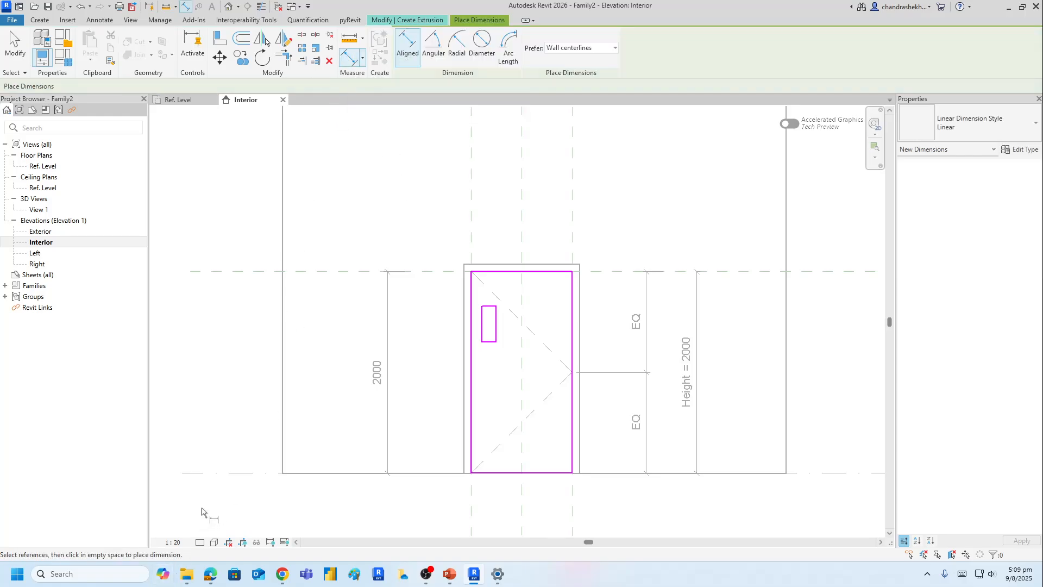
click(220, 472)
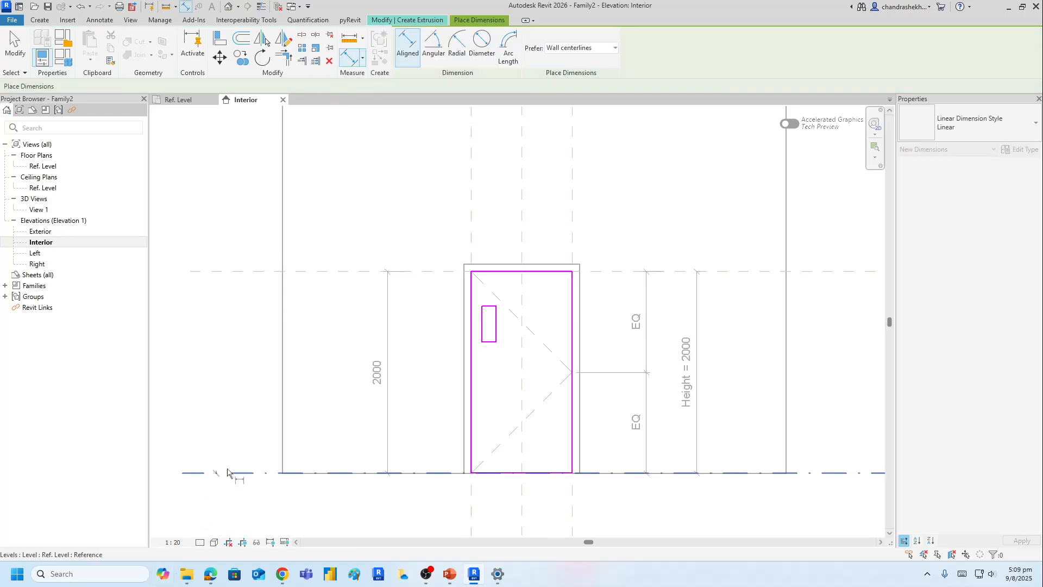
click(489, 343)
click(427, 358)
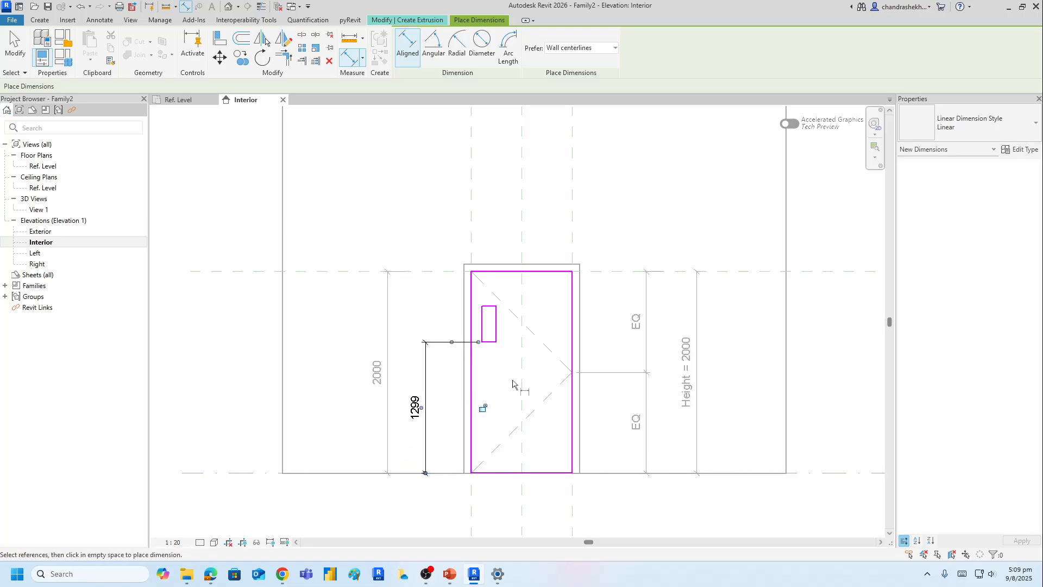
click(488, 341)
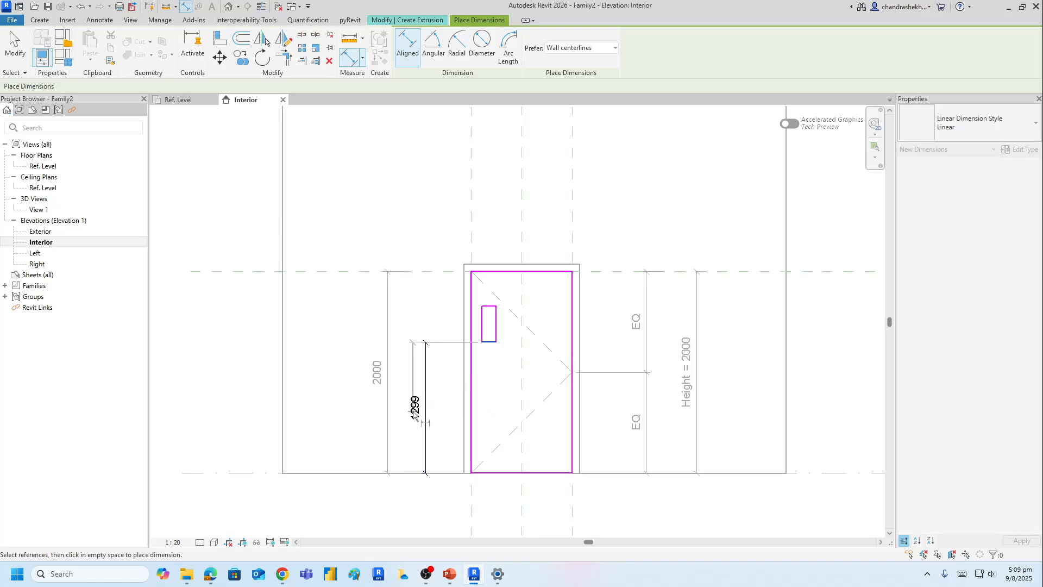
key(Escape)
key(Escape)
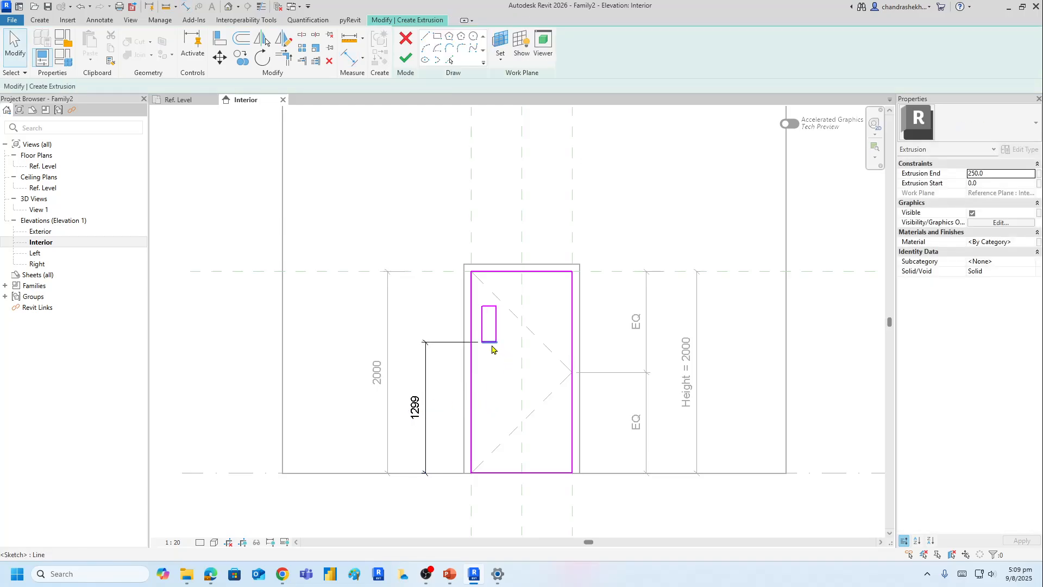
- Set the small inner rectangle's lower edge to 1200 mm above Ref. Level and lock that dimension
click(493, 343)
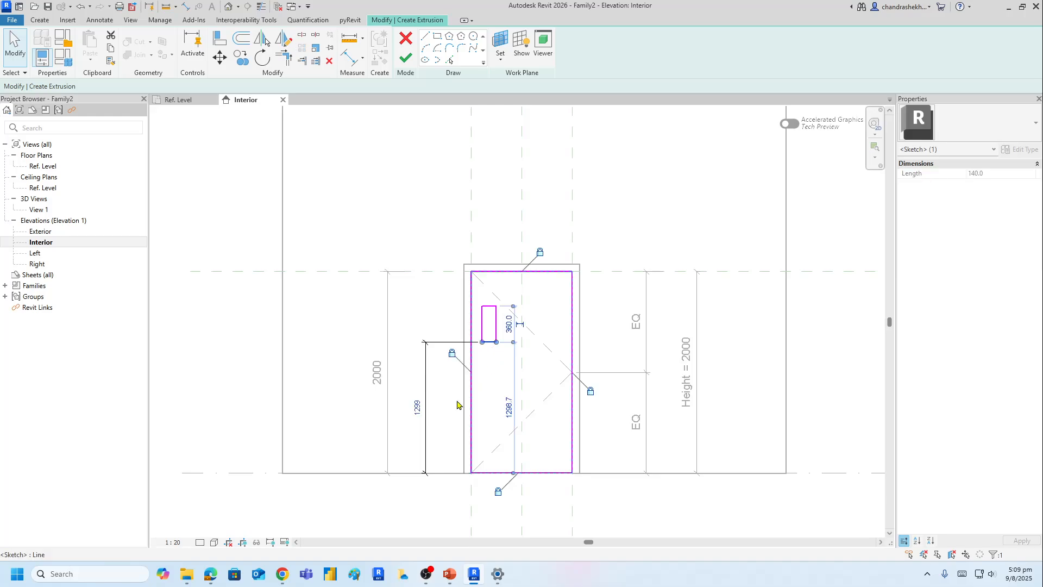
click(417, 407)
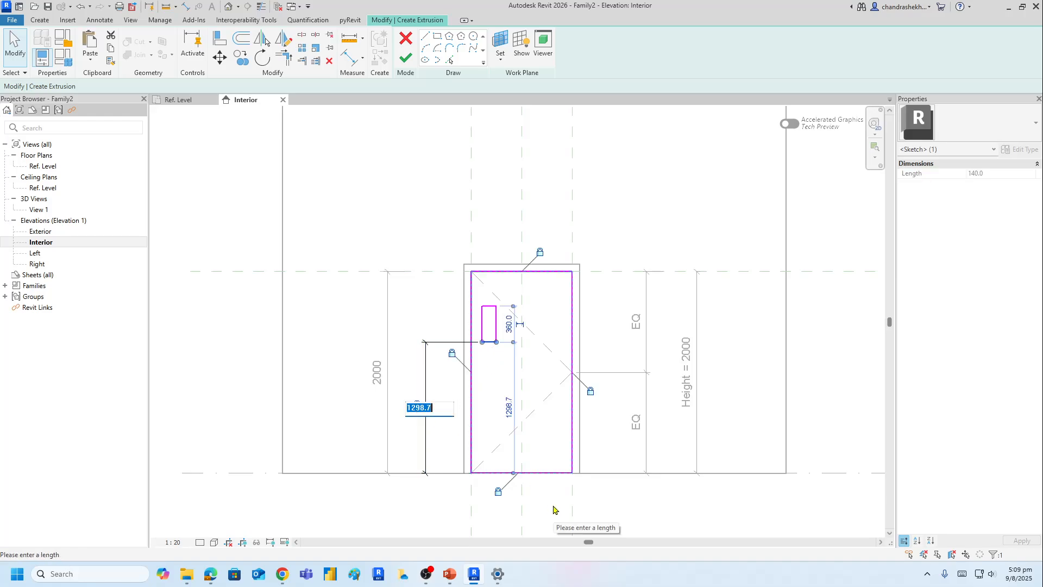
text(1200)
key(Return)
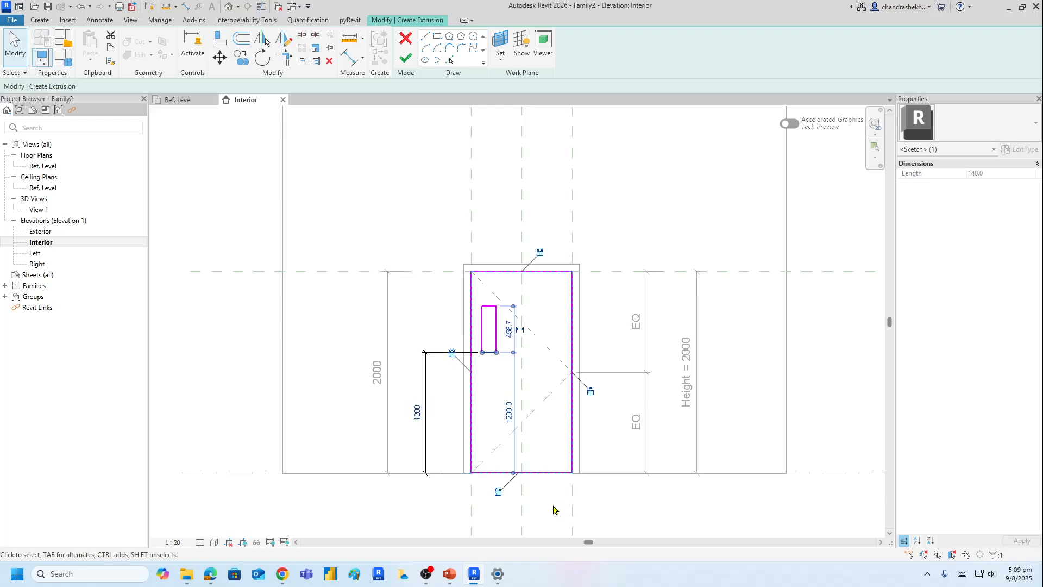
key(Escape)
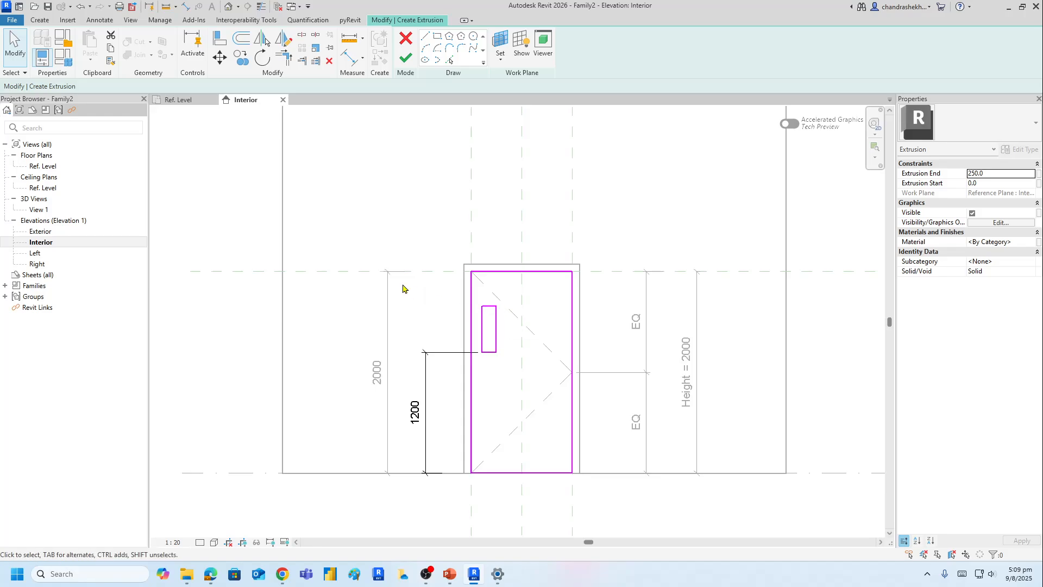
click(426, 465)
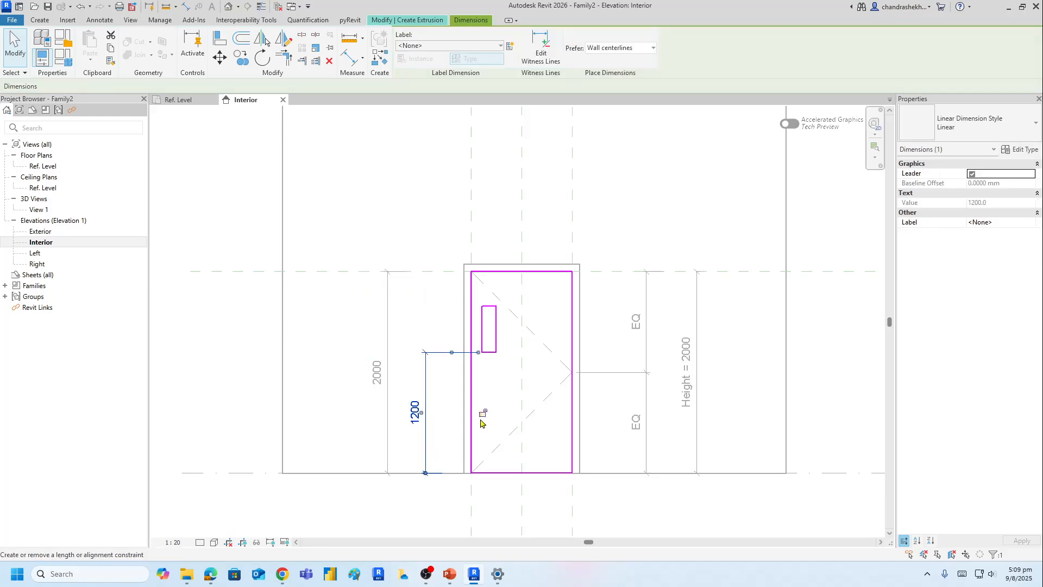
click(484, 414)
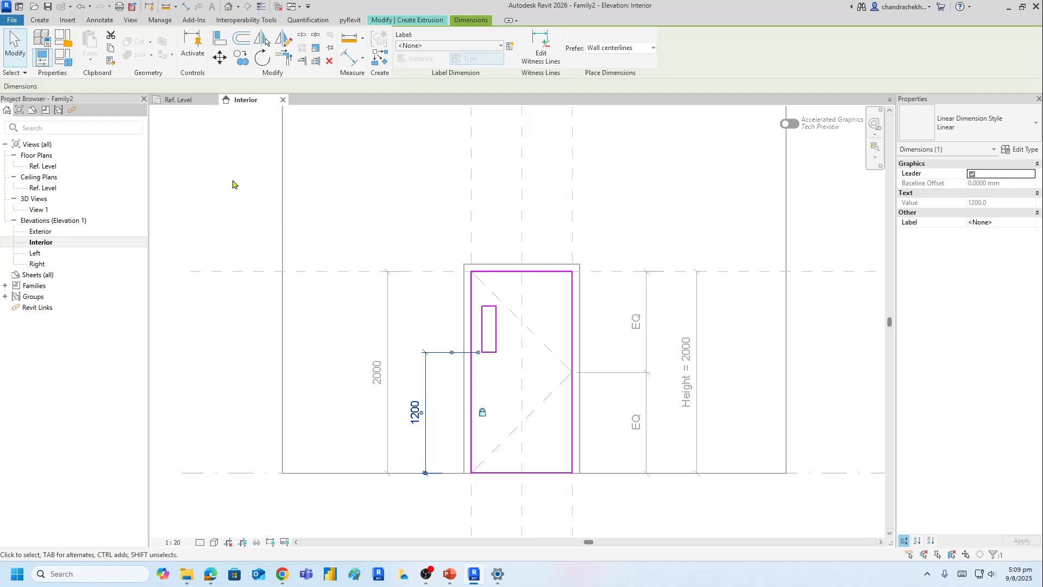
- Add an aligned dimension between the lower and upper edges of the small inner rectangle
click(349, 58)
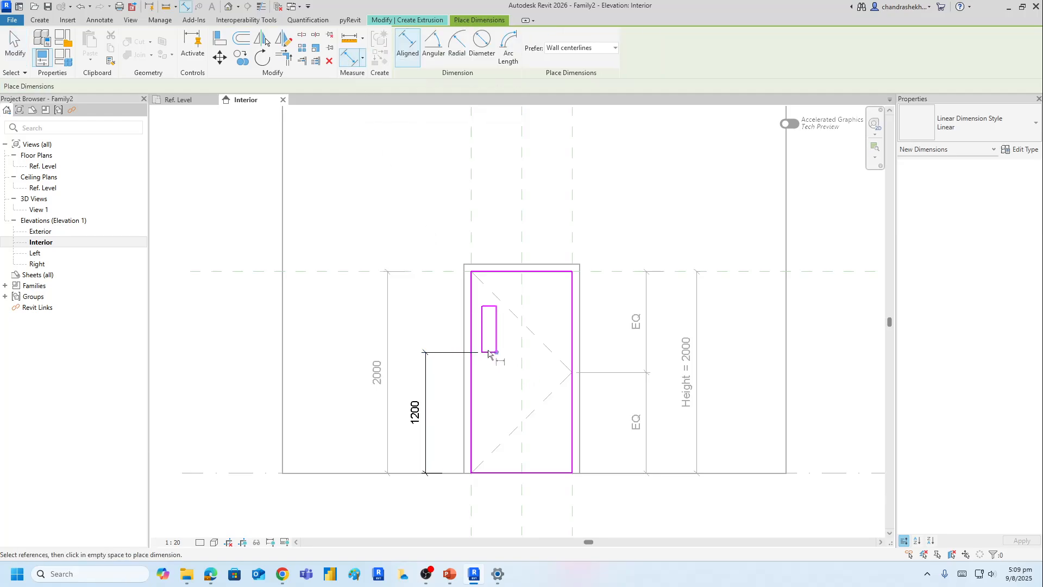
click(487, 354)
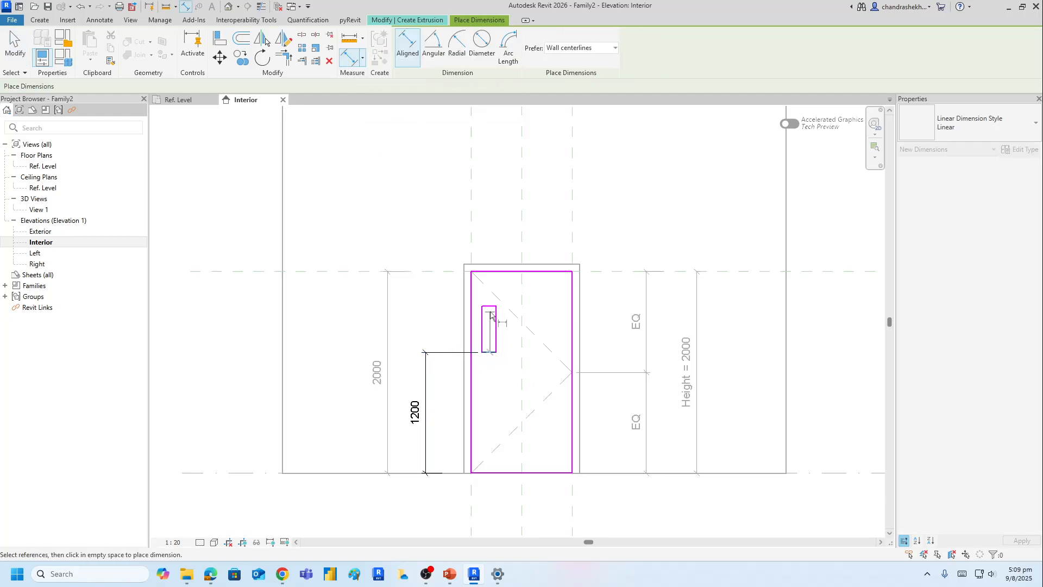
click(425, 305)
key(Escape)
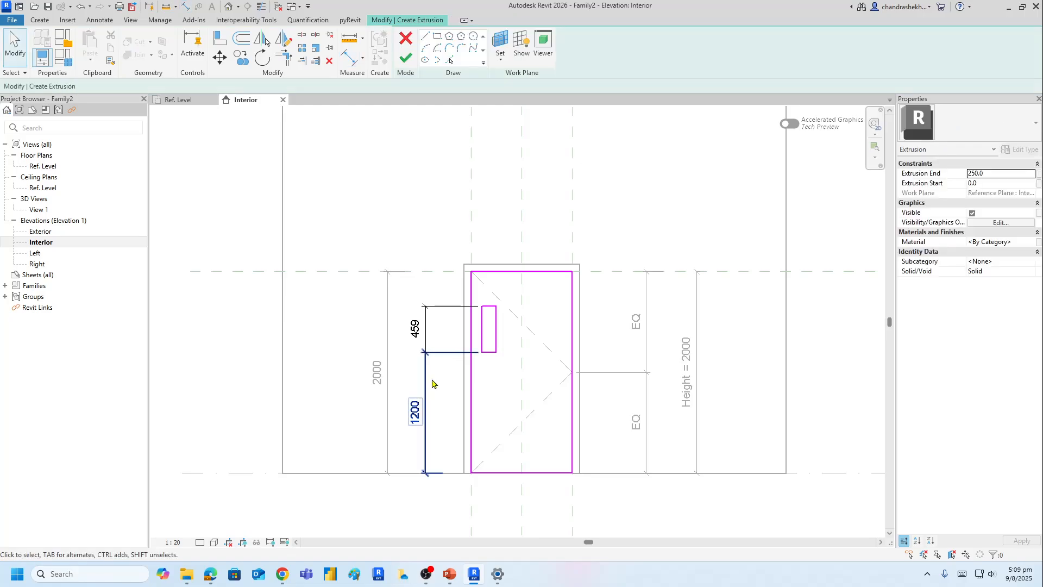
- Set the inner rectangle's height to 300 mm by moving its upper edge, and lock the height dimension
click(491, 306)
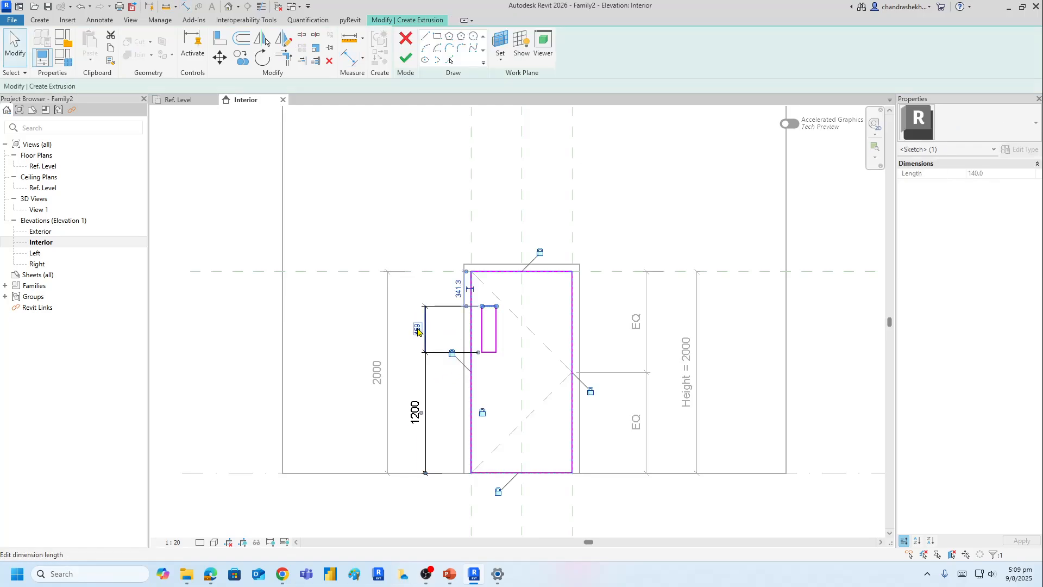
click(414, 328)
text(30)
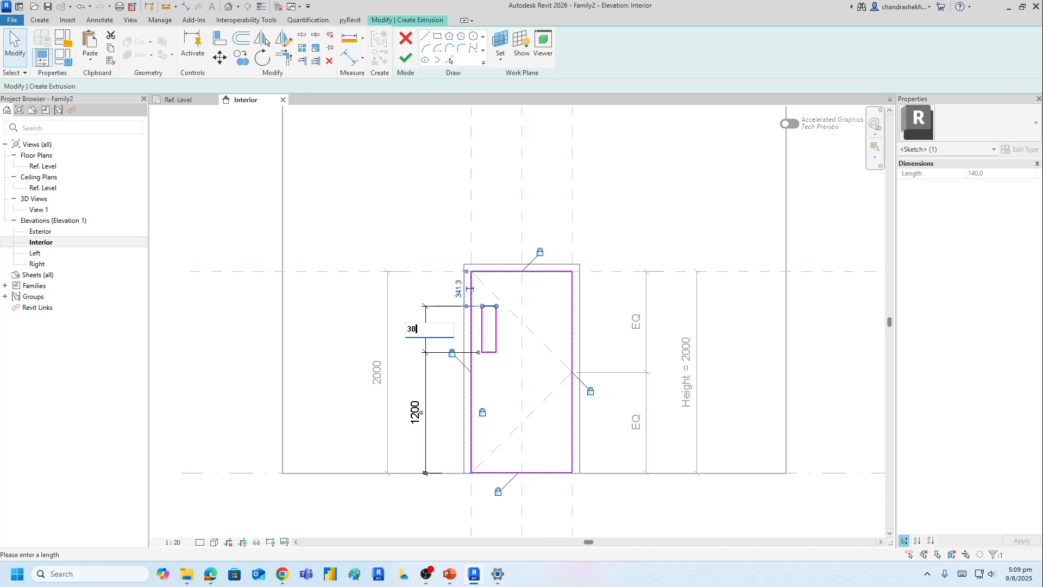
text(0)
key(Return)
click(313, 338)
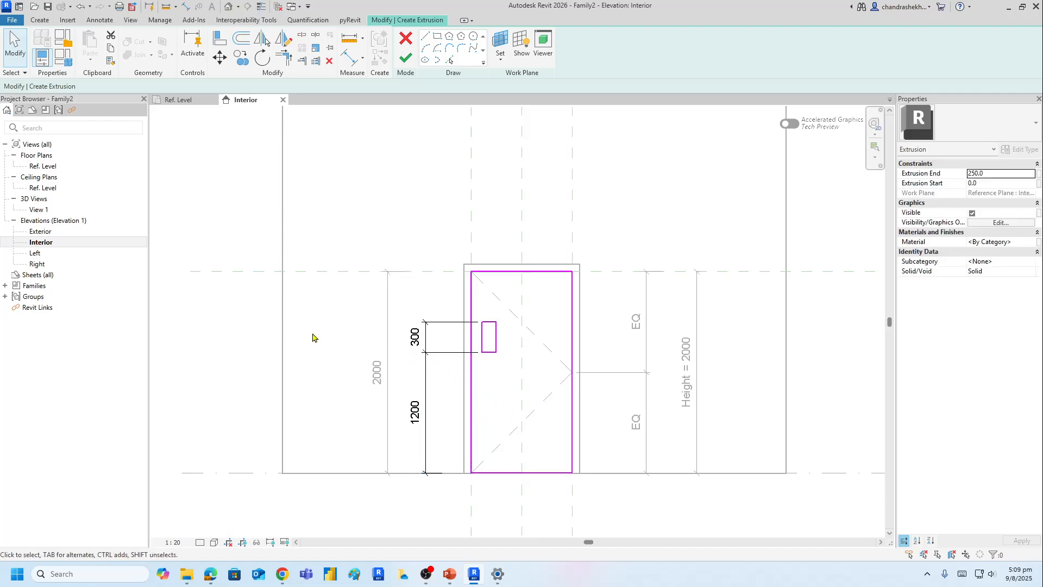
click(427, 339)
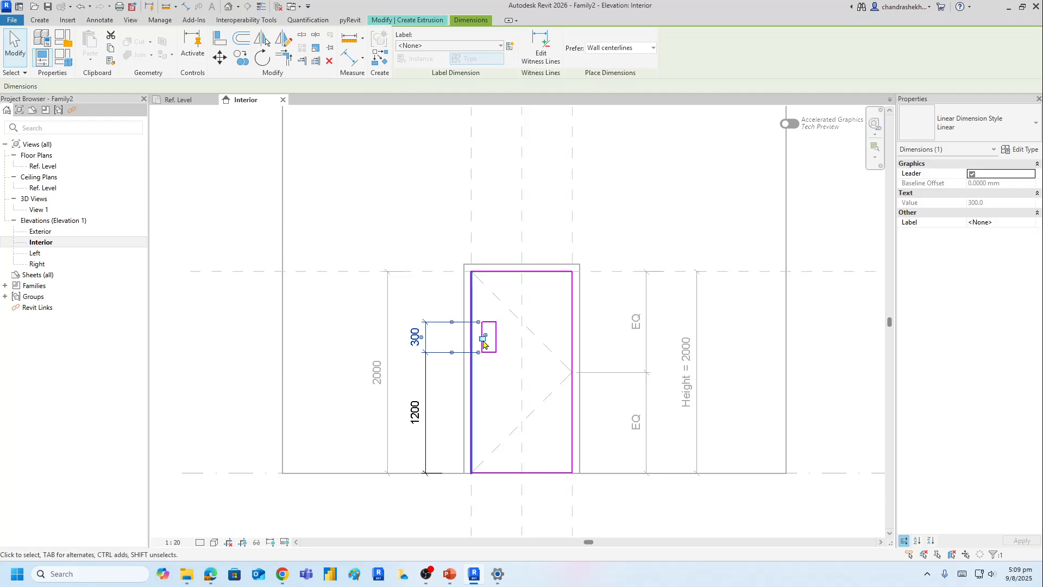
click(344, 397)
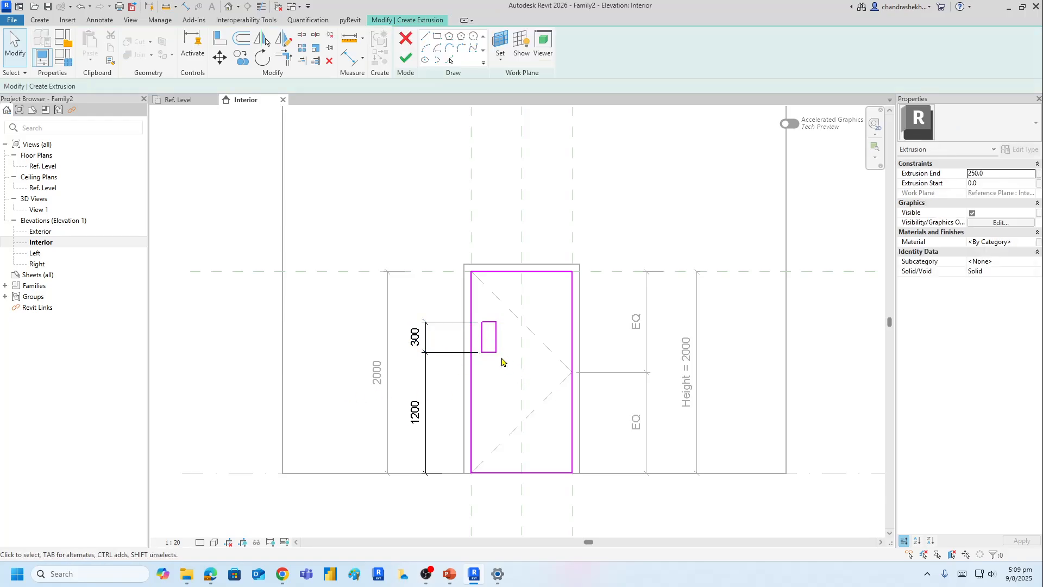
- Add an aligned dimension from the opening's left reference plane to the inner rectangle's left edge, placed above the door
scroll(525, 320, up, 2)
scroll(526, 320, up, 1)
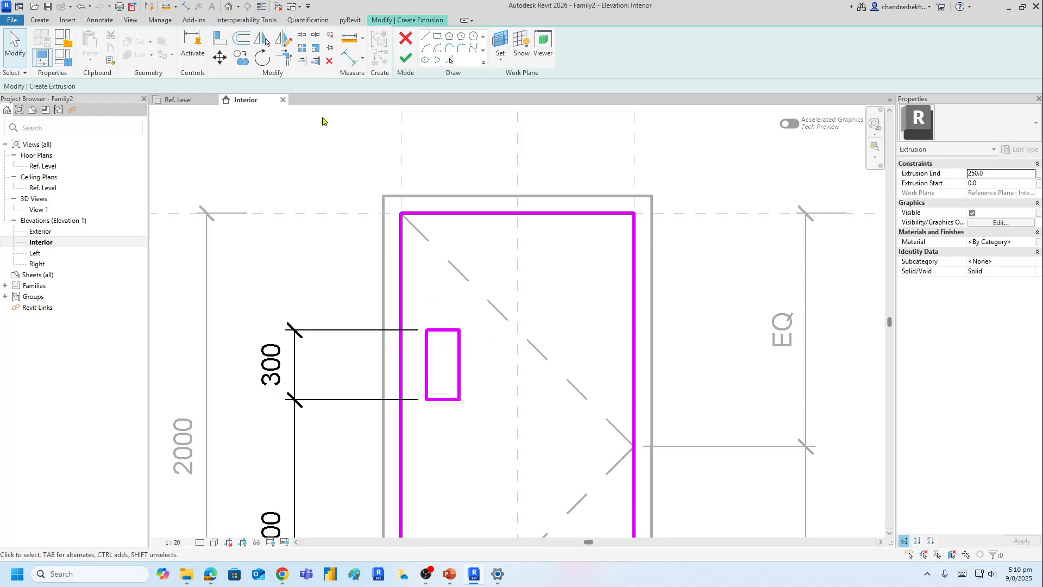
click(349, 58)
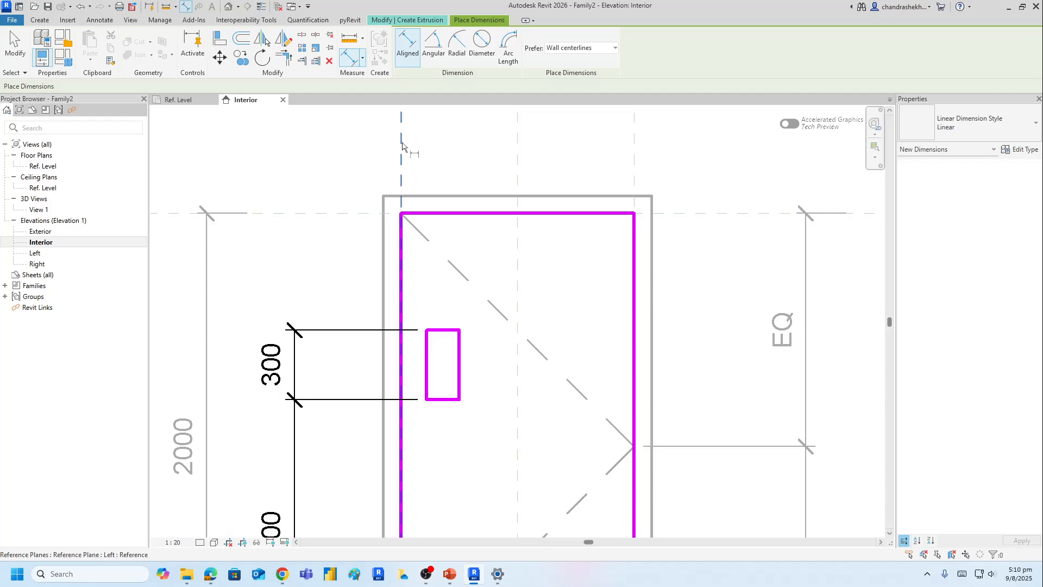
click(427, 362)
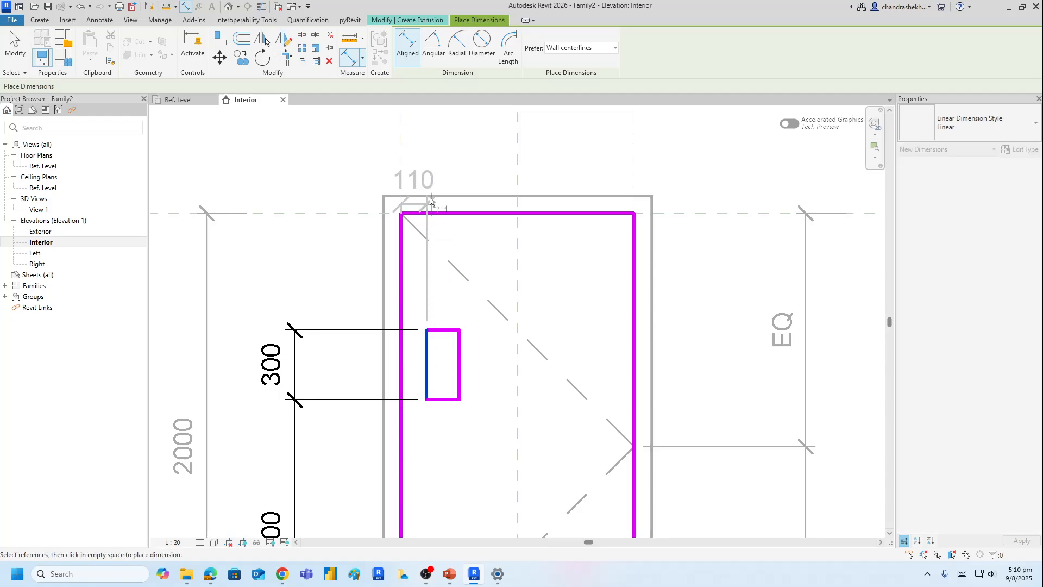
click(427, 168)
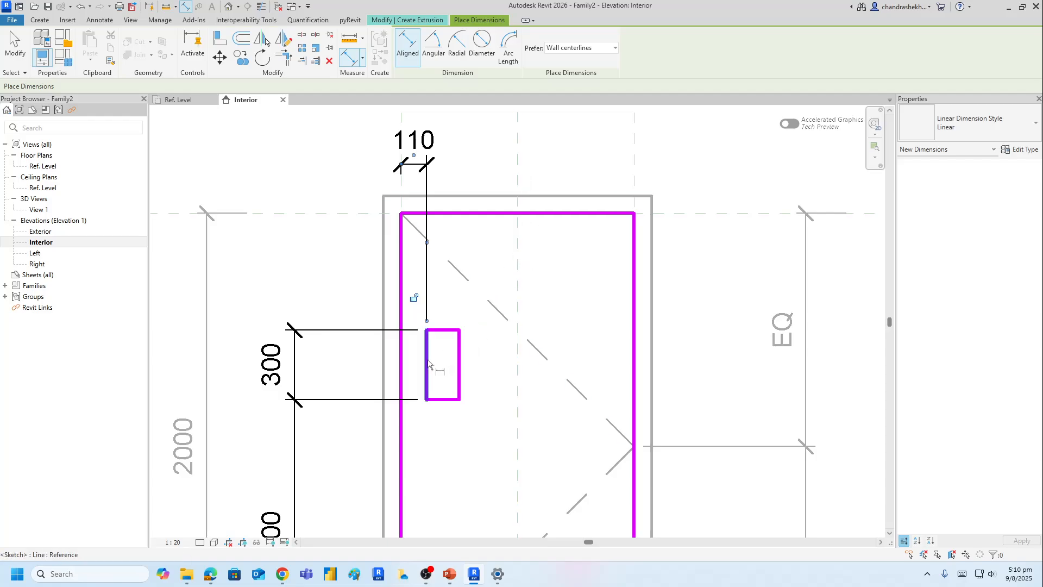
key(Escape)
key(Escape)
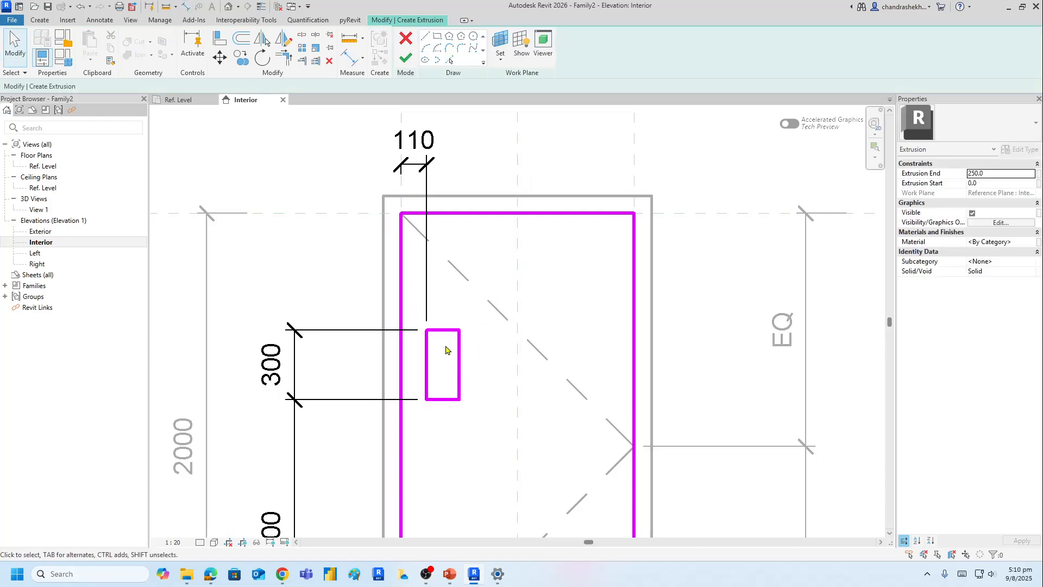
- Set the distance from the left reference plane to the inner rectangle's left edge to 100 mm
click(427, 363)
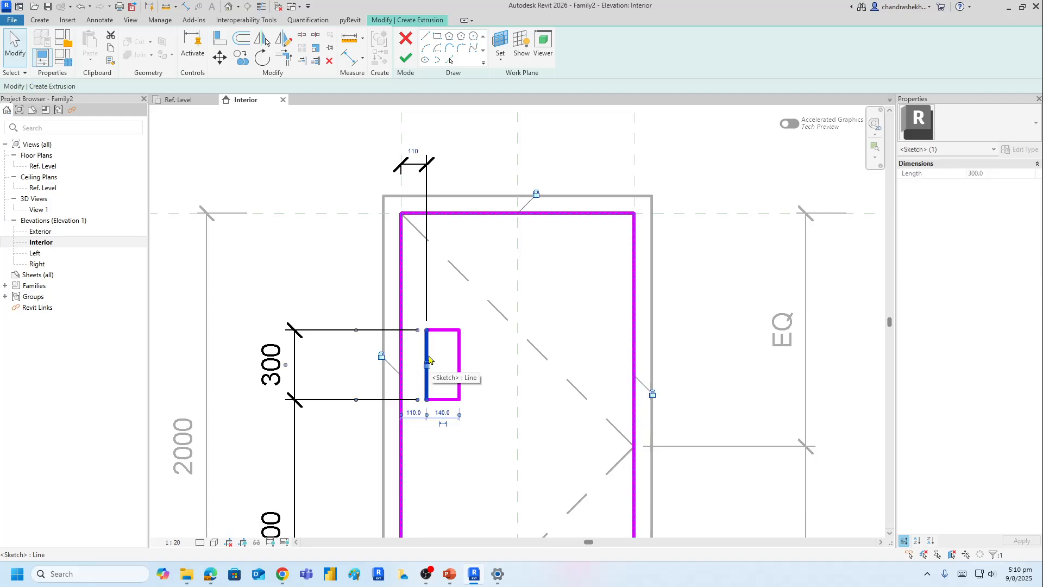
click(416, 153)
text(100)
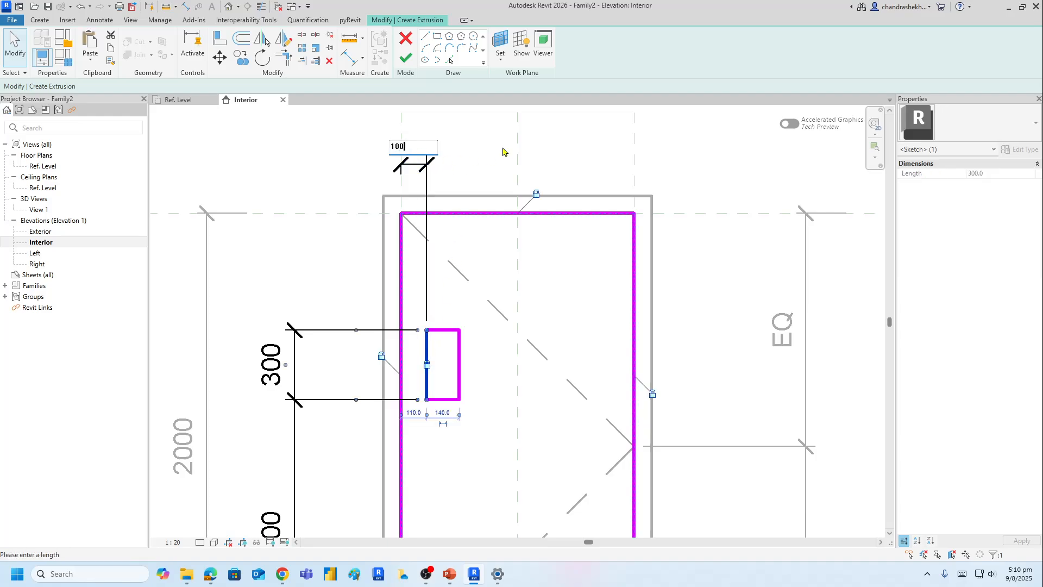
key(Return)
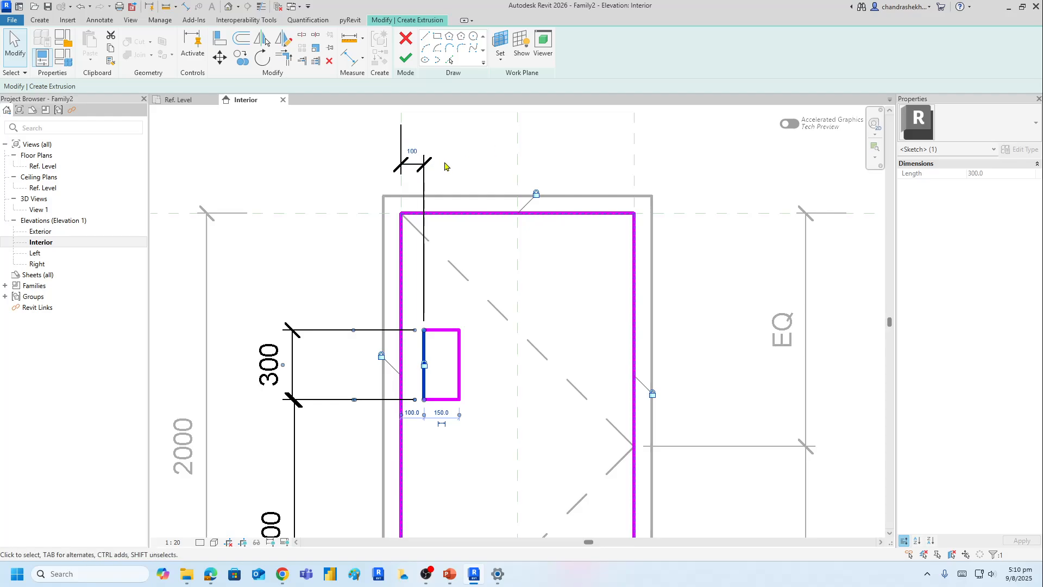
key(Escape)
click(419, 170)
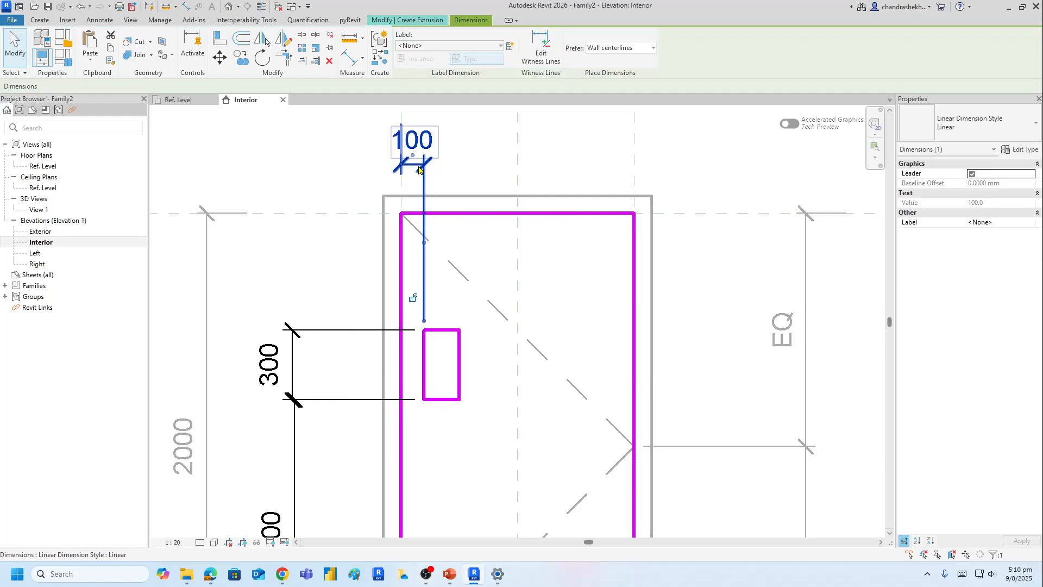
key(Escape)
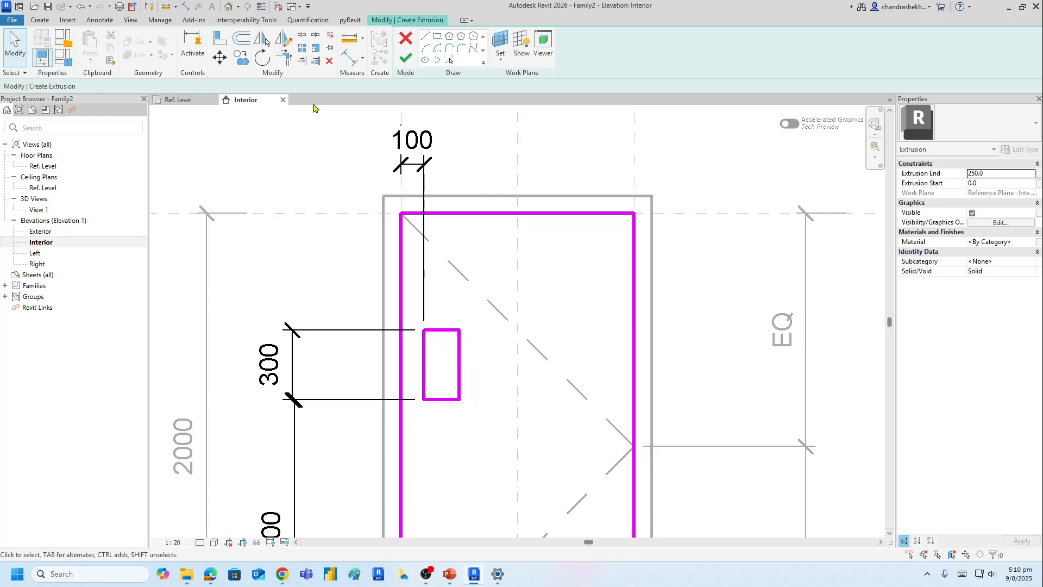
- Dimension the inner rectangle's width between its two vertical edges and lock the dimension
click(350, 57)
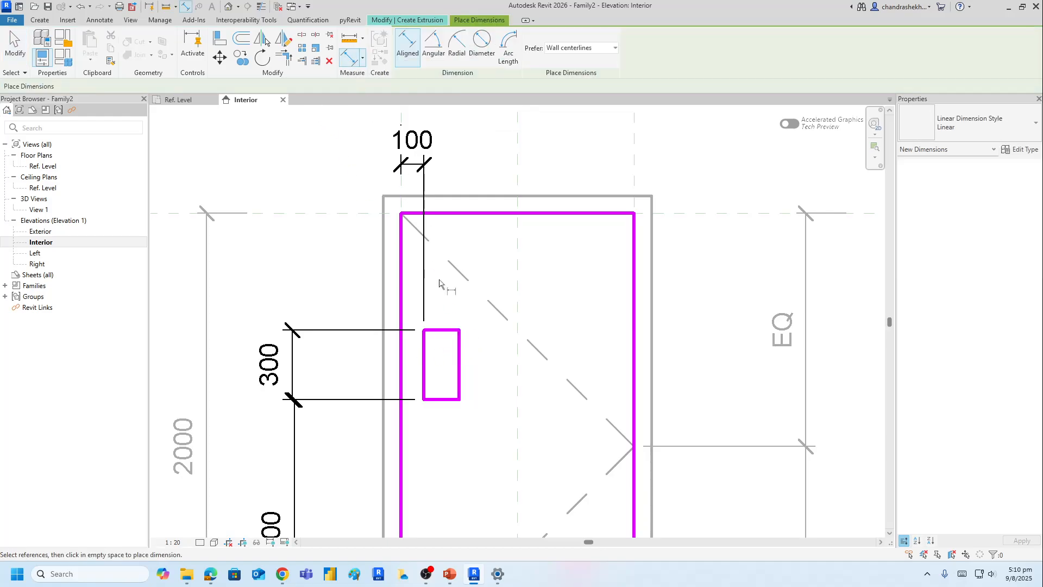
click(425, 354)
click(459, 359)
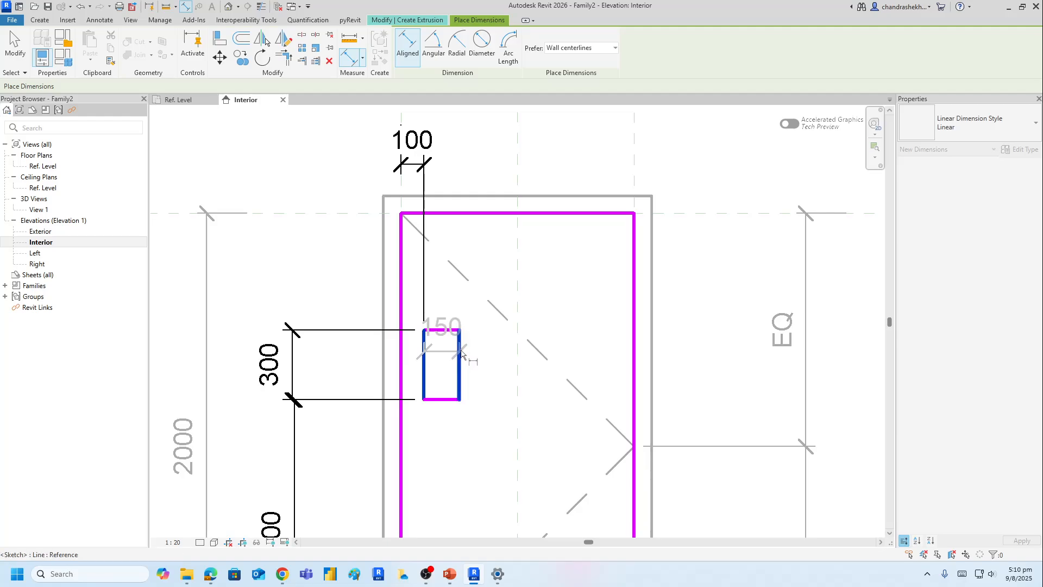
click(503, 250)
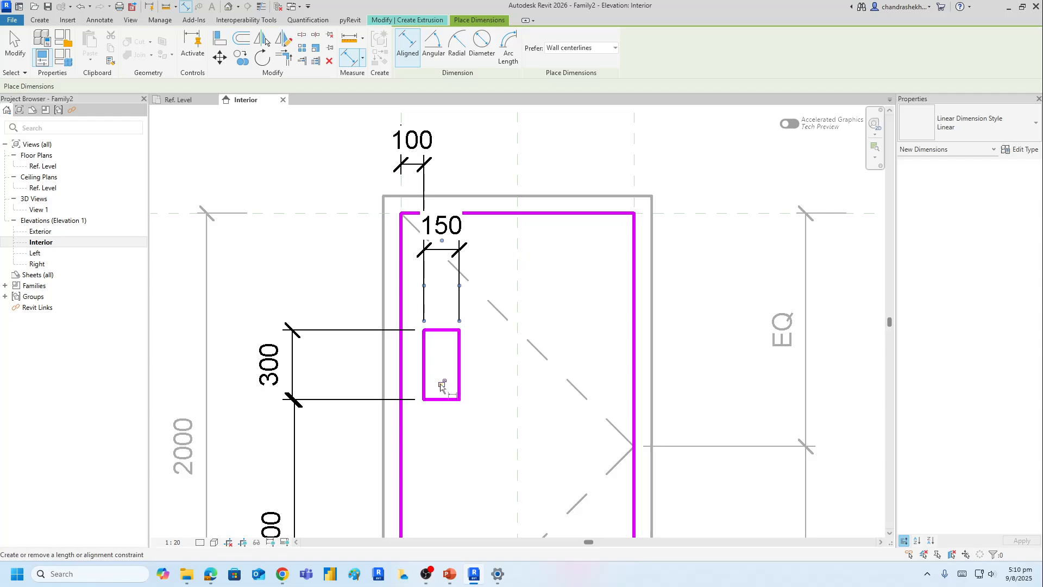
click(442, 384)
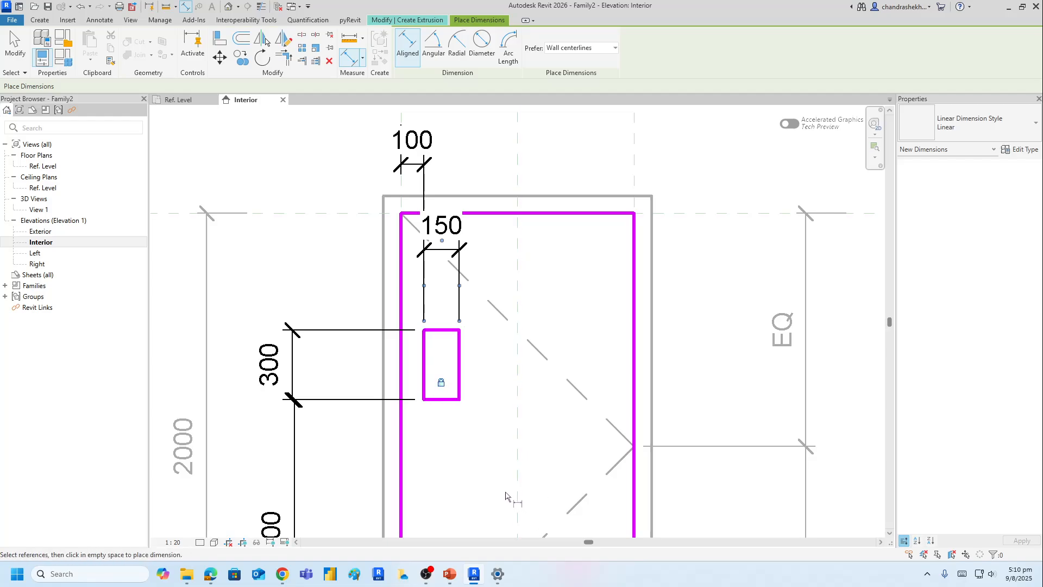
- Finish the extrusion sketch to create the door panel with its rectangular vision opening, and clear the selection
scroll(455, 427, down, 5)
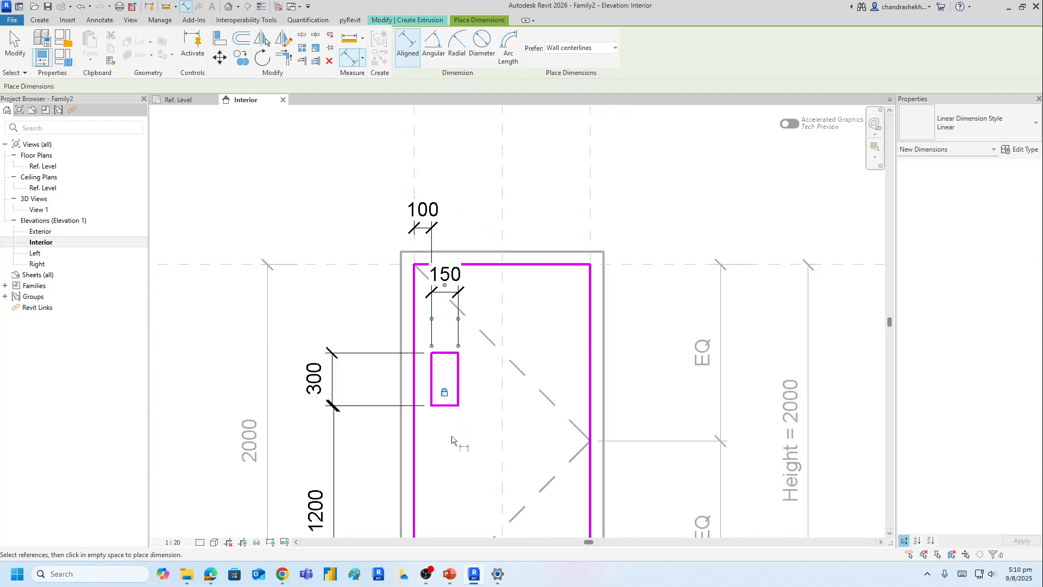
middle_drag(477, 456, 474, 338)
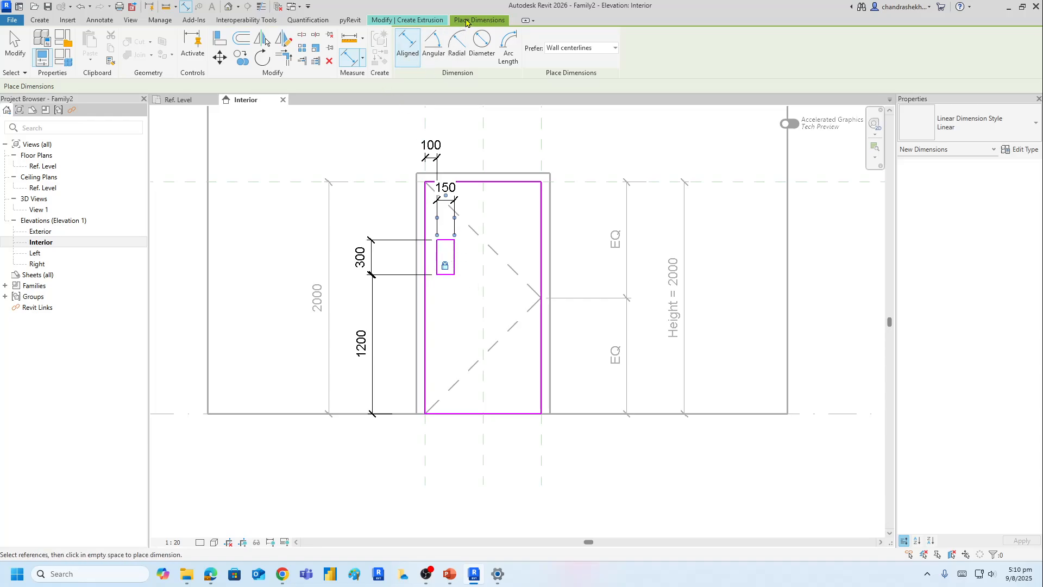
click(418, 21)
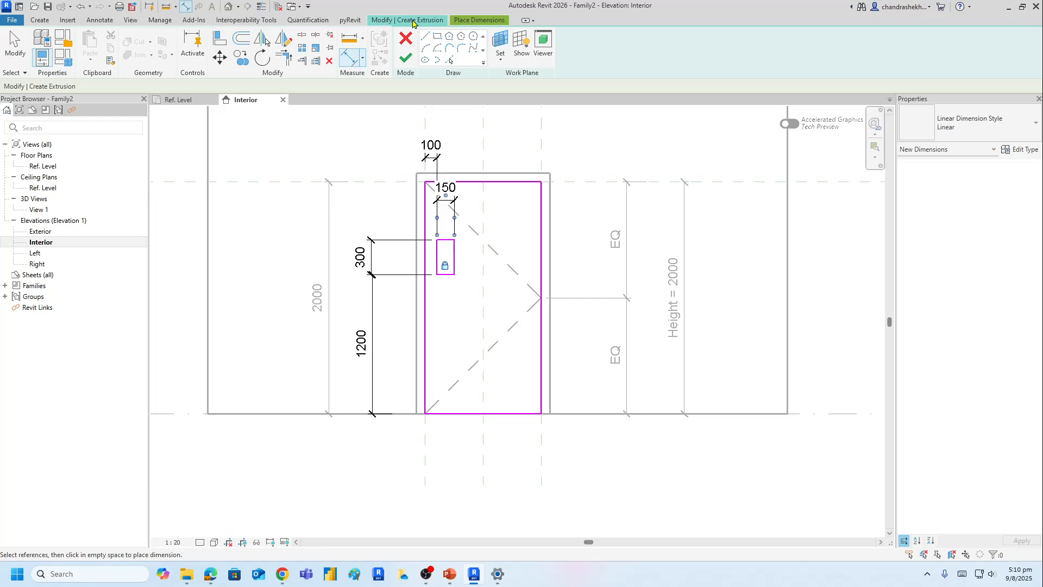
click(405, 60)
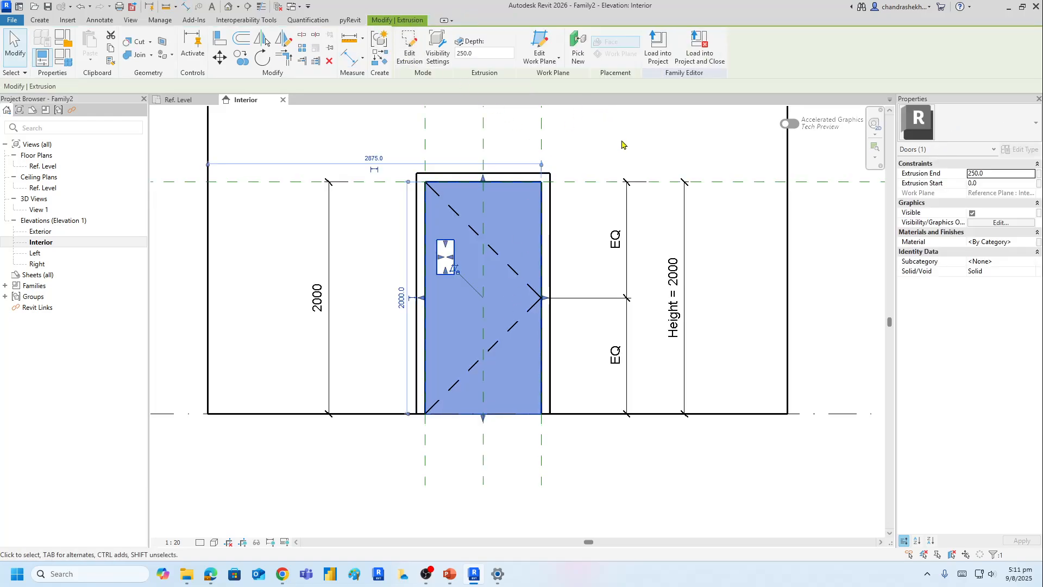
click(620, 144)
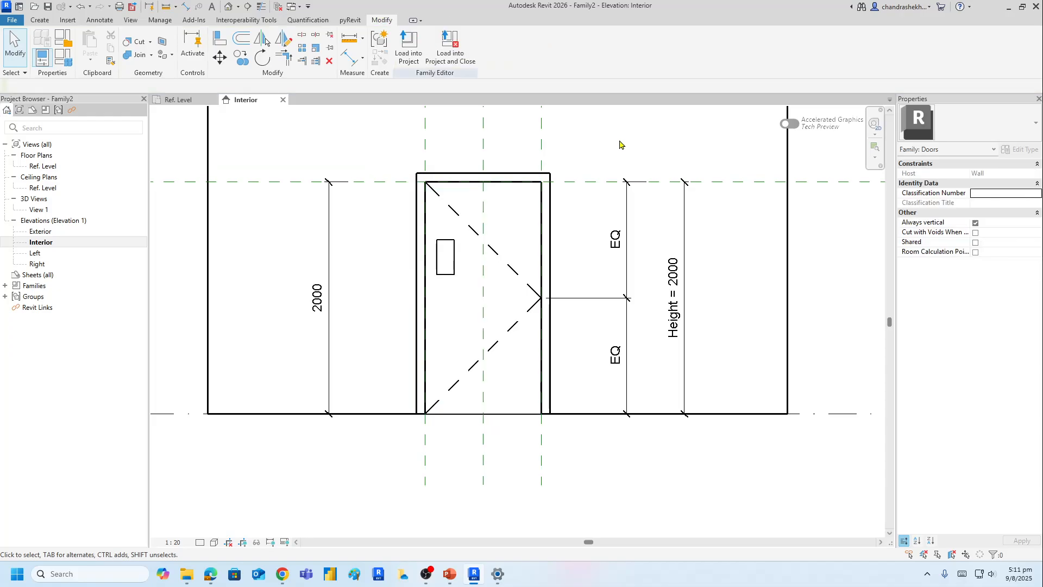
click(447, 284)
click(596, 138)
- Open the default 3D view, set its scale to 1:5, and inspect the door panel extrusion
click(228, 6)
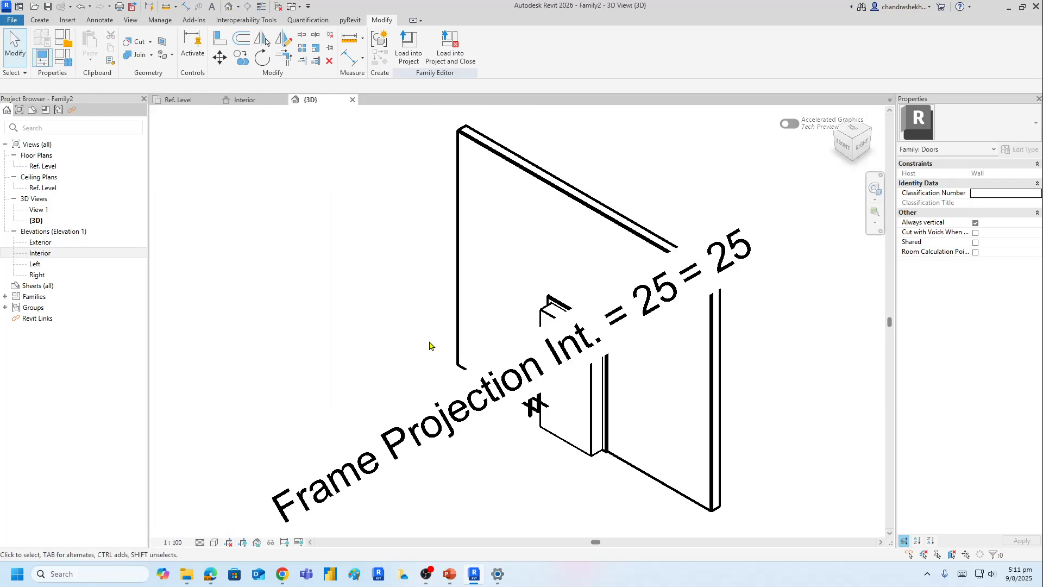
click(173, 542)
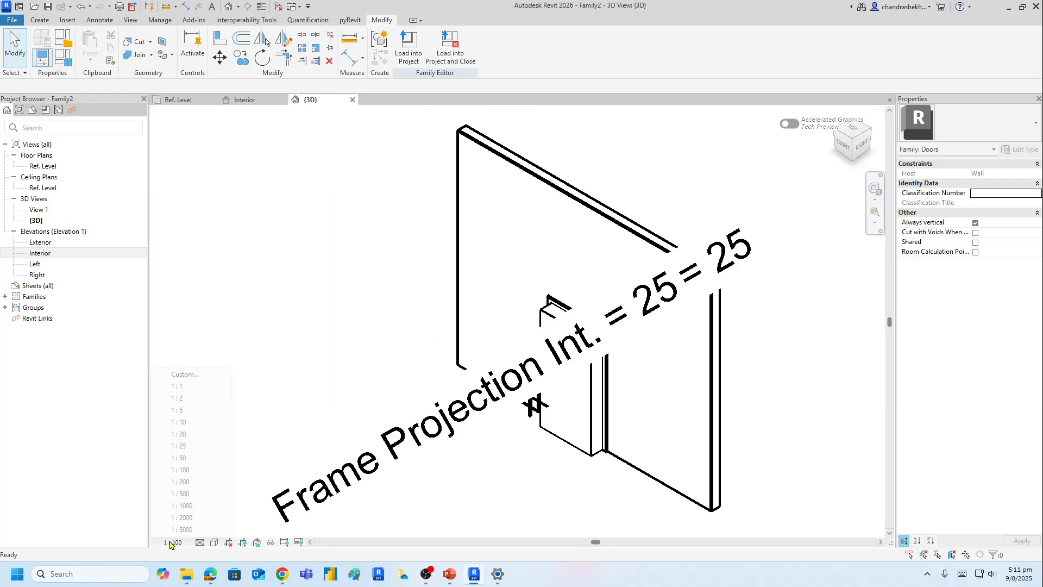
click(177, 410)
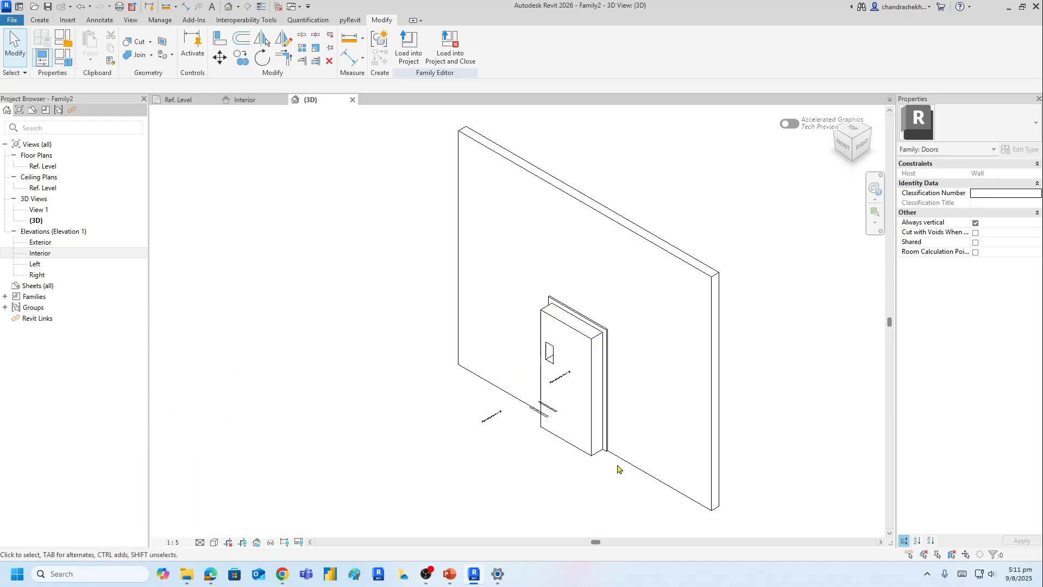
scroll(467, 466, up, 4)
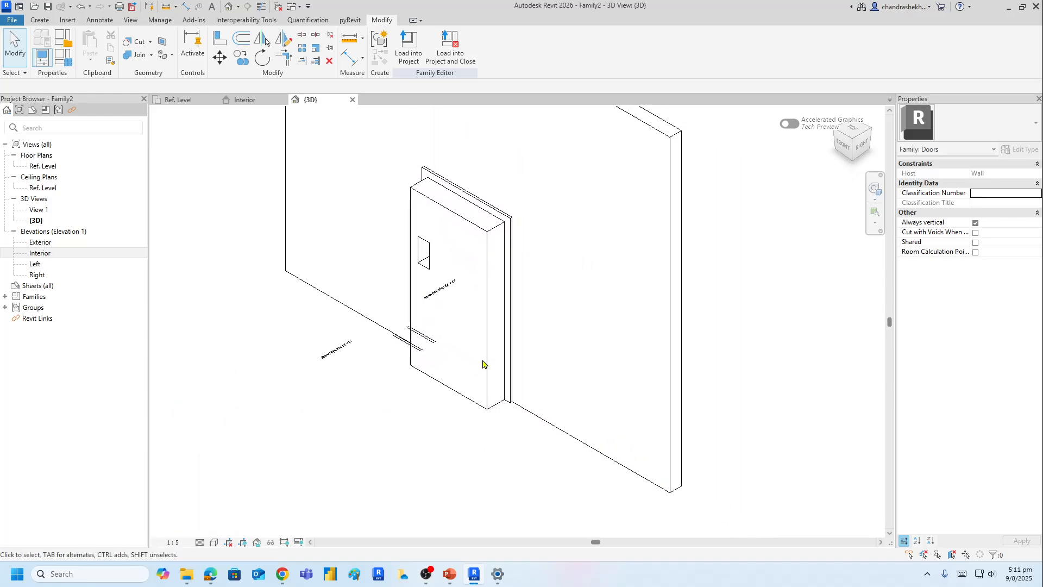
click(456, 399)
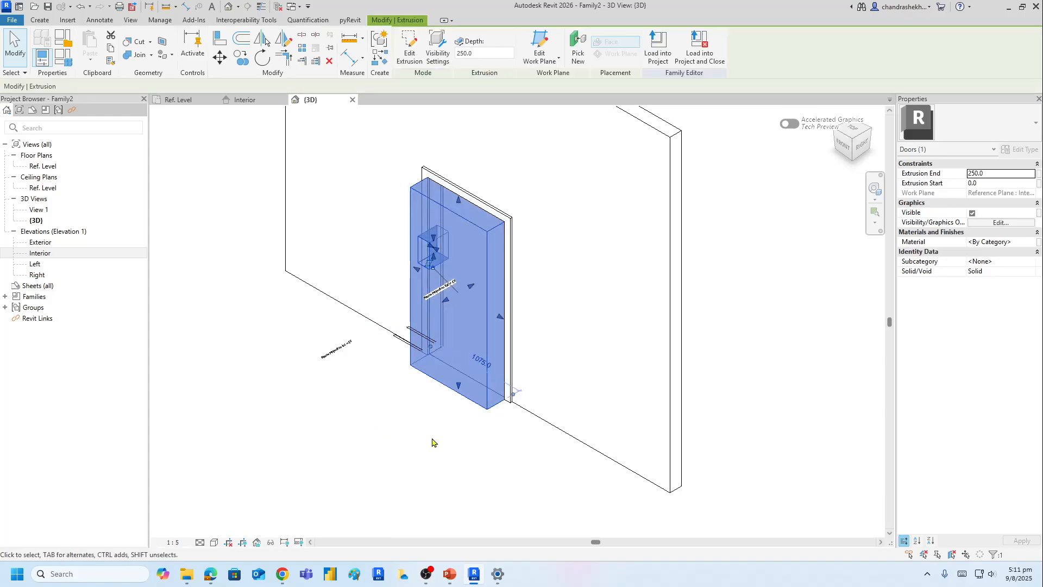
click(485, 455)
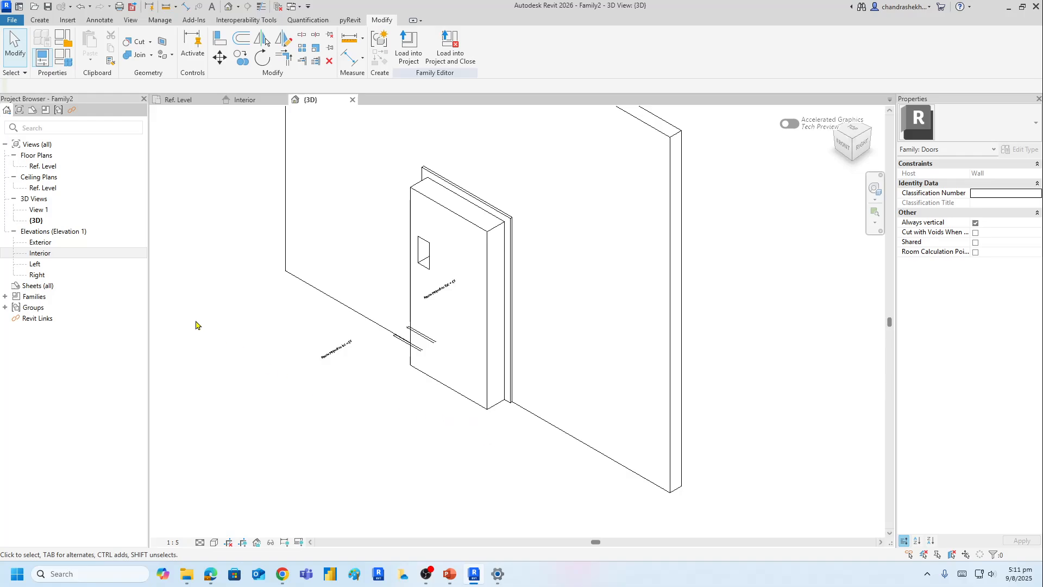
- Open the Ref. Level floor plan and stretch the door panel extrusion's wall-side face to the wall centerline
double_click(59, 166)
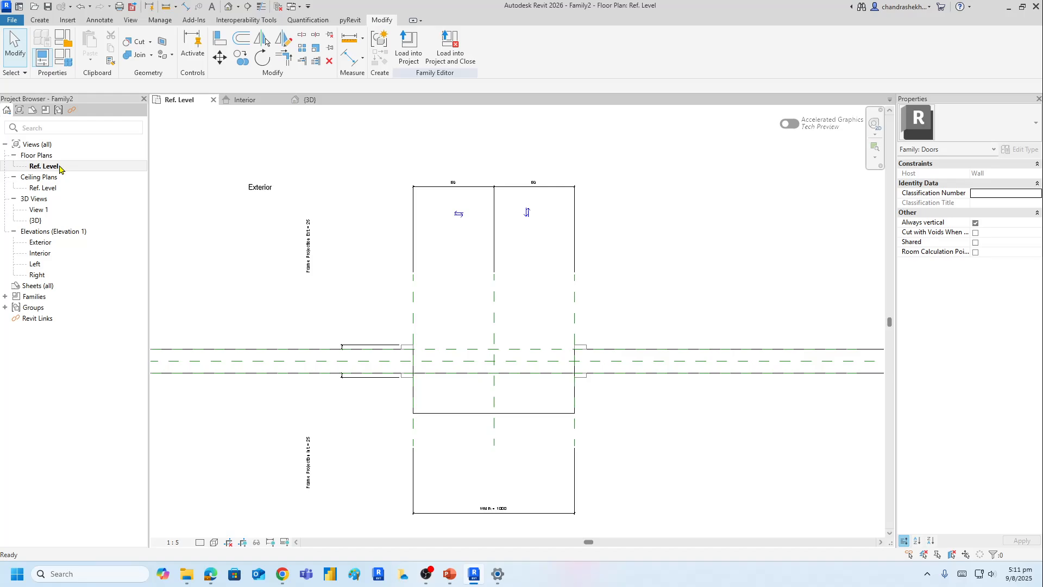
click(484, 415)
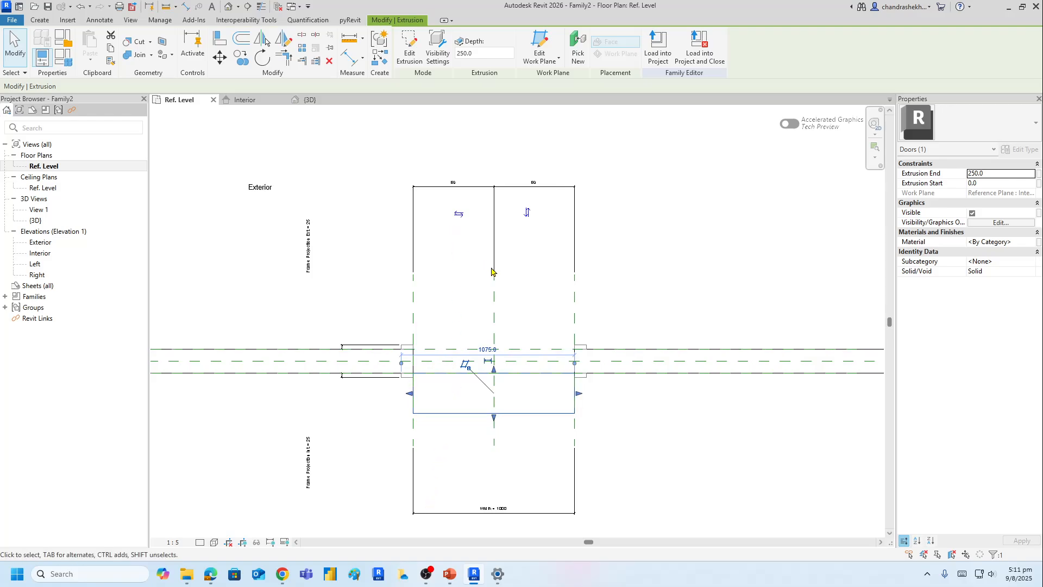
scroll(491, 380, up, 4)
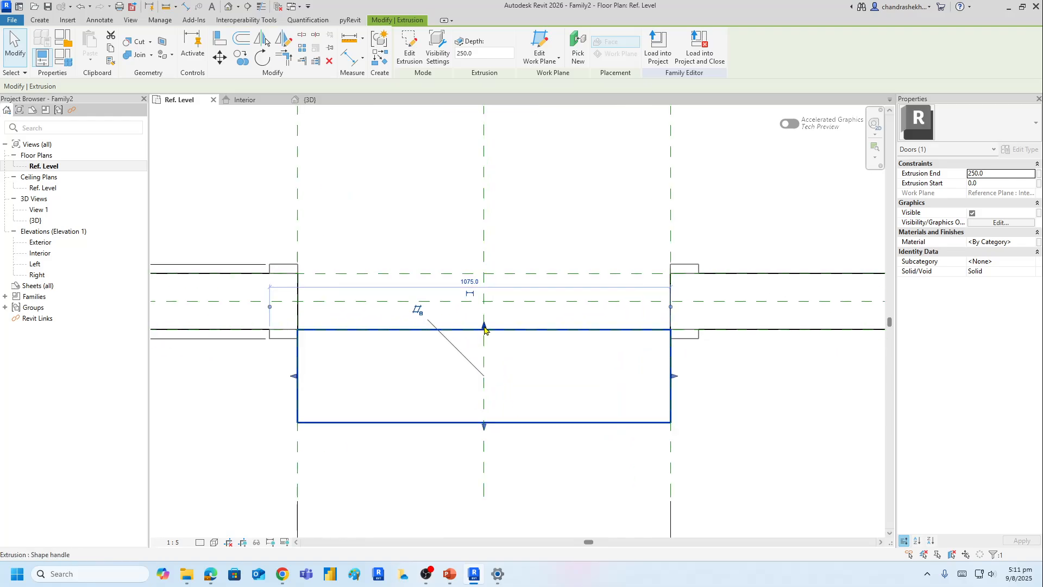
mouse_move(485, 329)
mouse_down()
mouse_move(486, 300)
mouse_move(488, 316)
mouse_up()
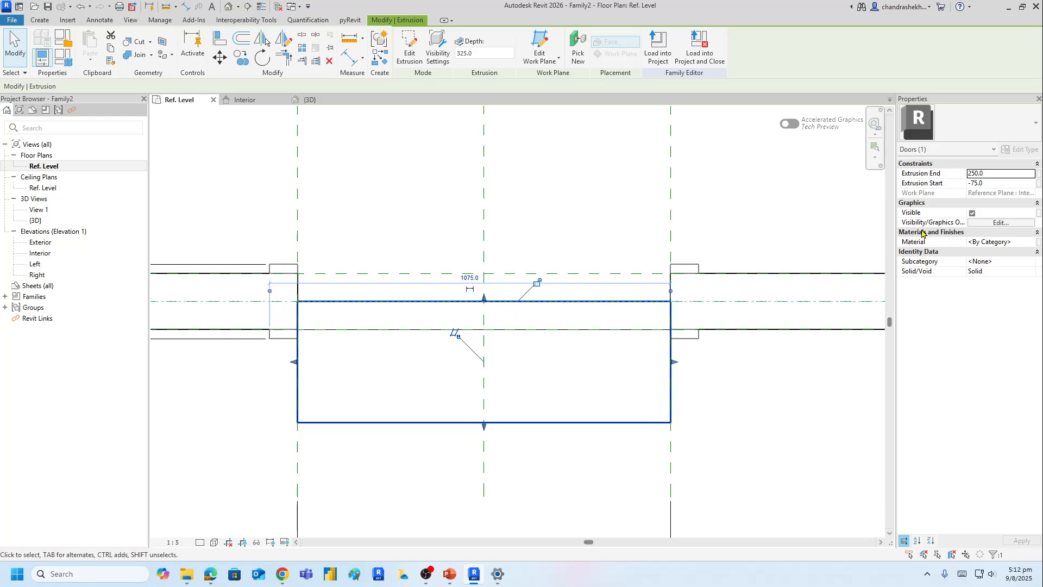
- Set the door panel's Extrusion Start to -95 and Extrusion End to -115
click(987, 185)
drag(986, 183, 951, 182)
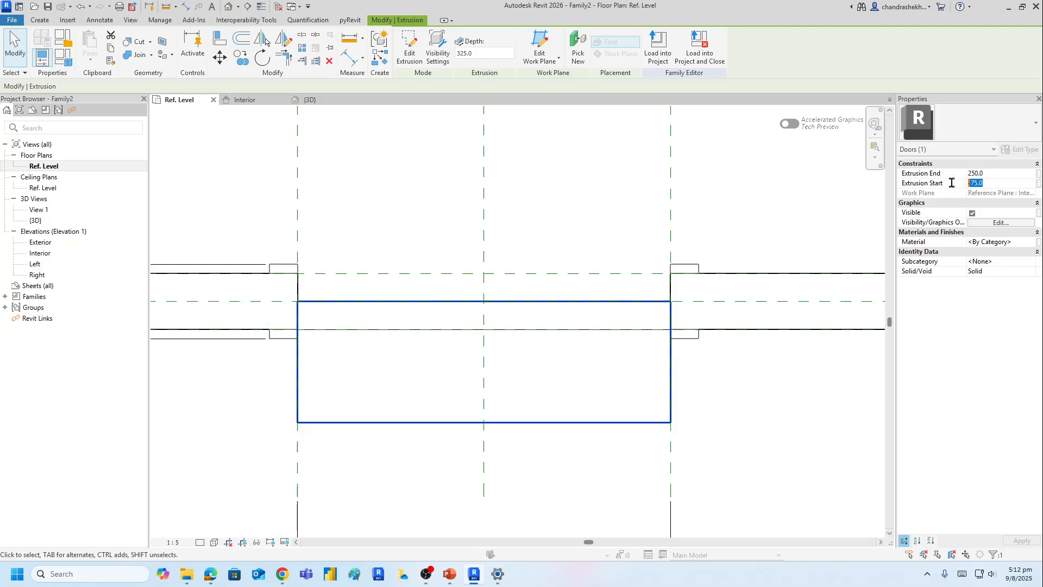
text(-9)
click(946, 173)
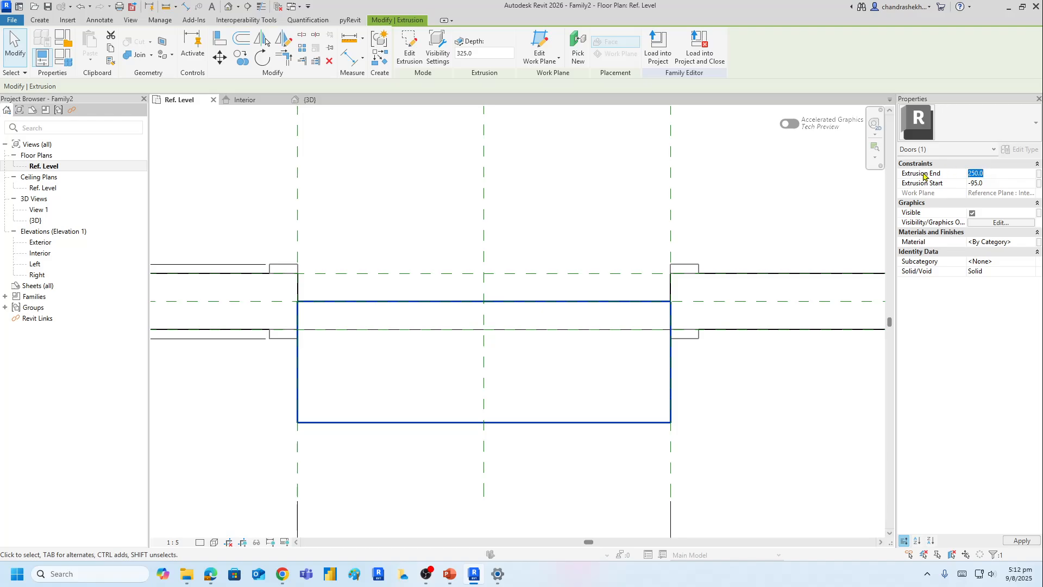
text(-115)
click(997, 181)
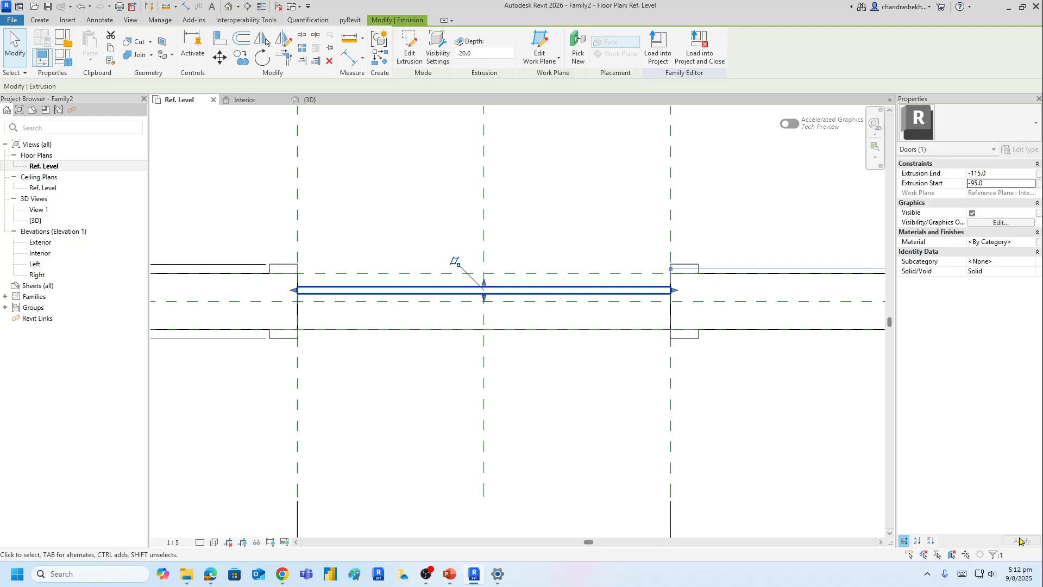
- Check the distances from the wall's interior face to both faces of the door panel with aligned dimensions, without placing them
scroll(388, 317, up, 2)
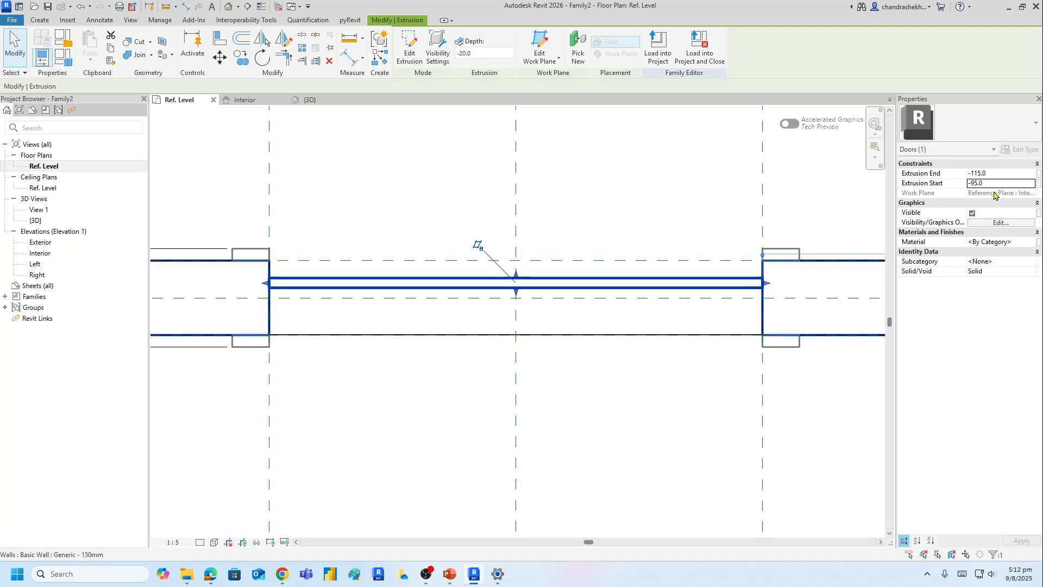
click(202, 47)
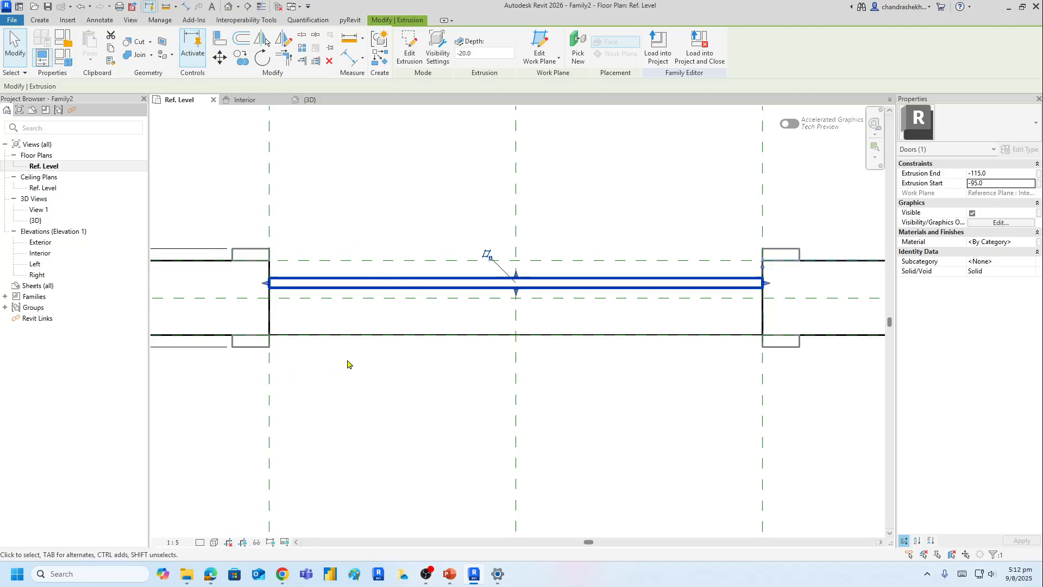
click(384, 340)
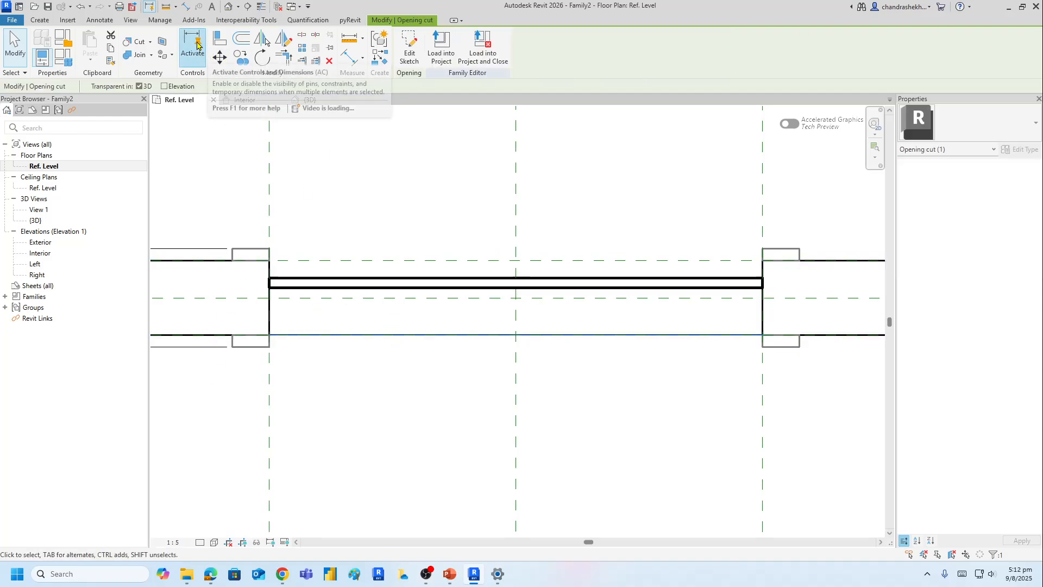
click(350, 58)
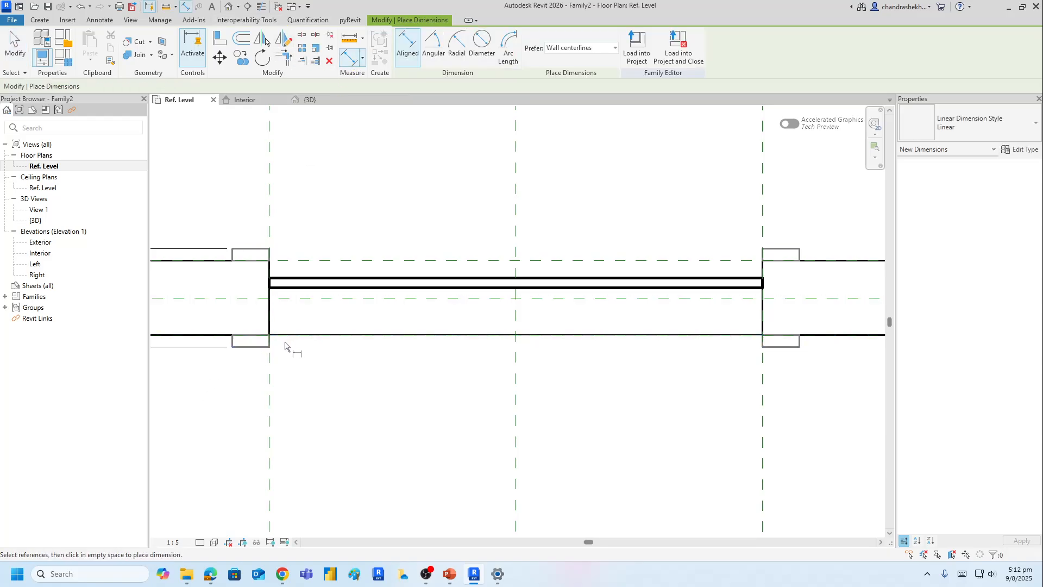
click(235, 335)
click(318, 287)
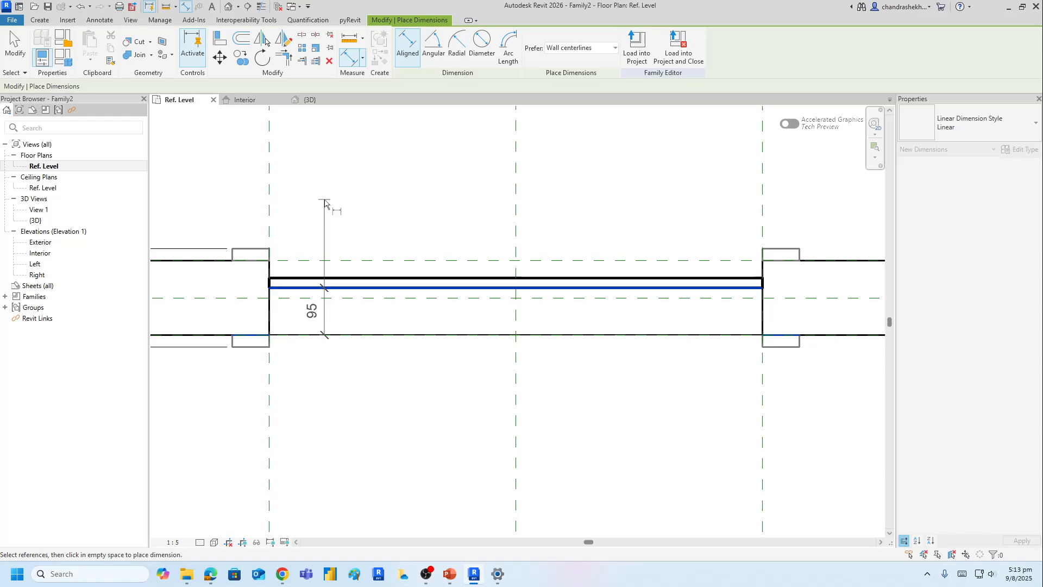
key(Escape)
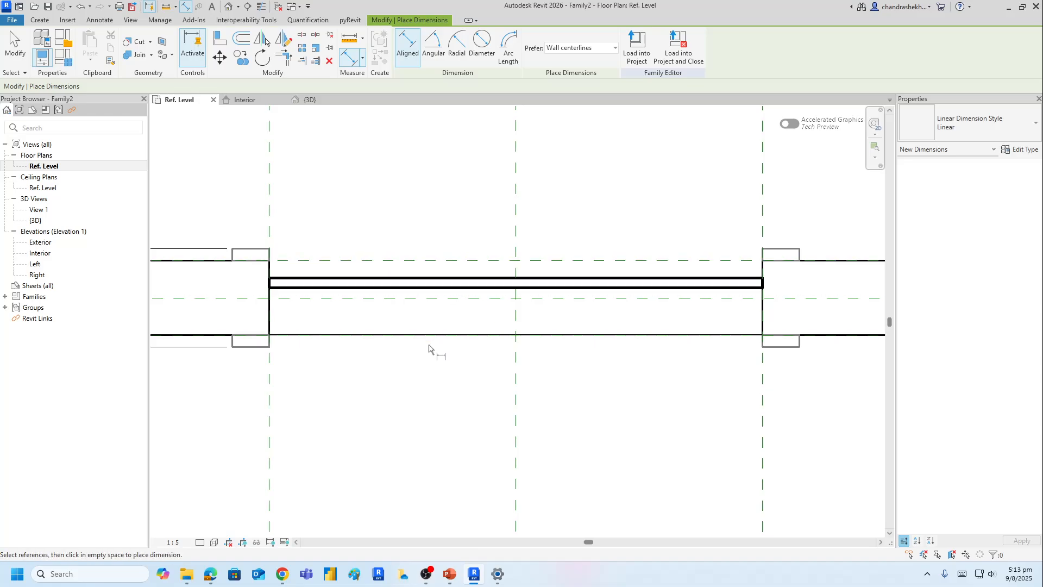
click(428, 336)
click(433, 279)
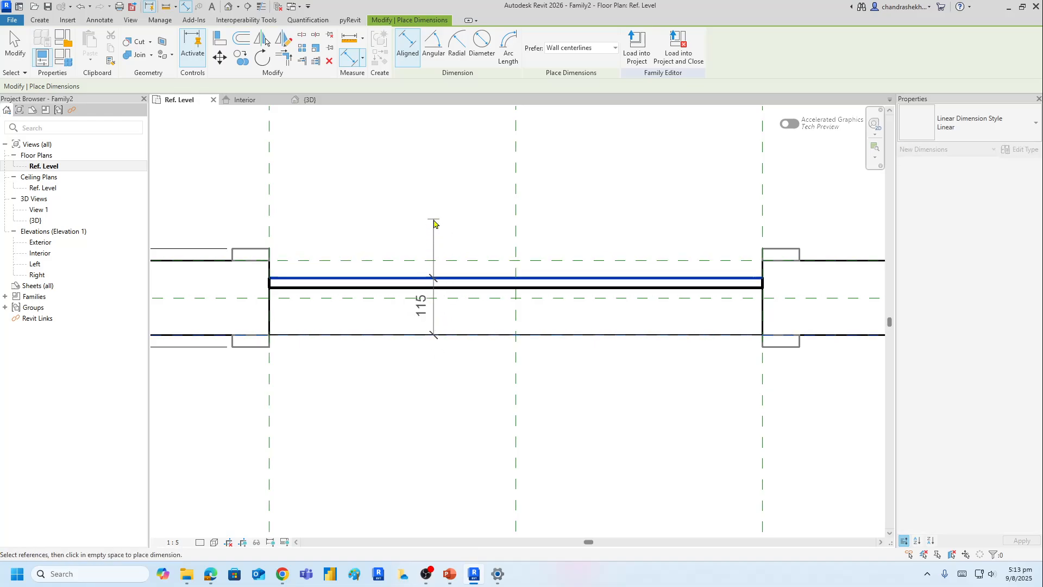
key(Escape)
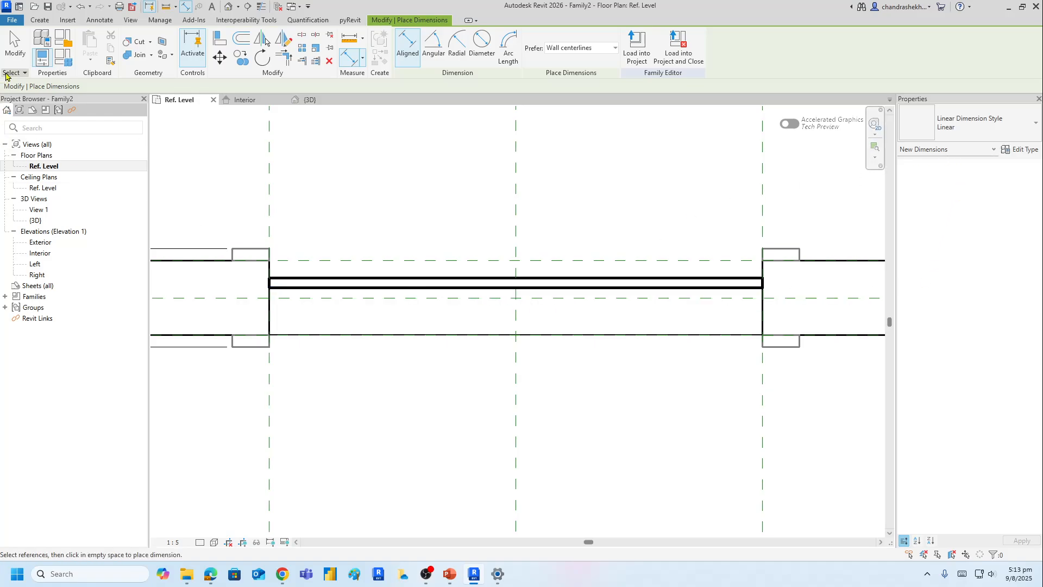
click(15, 46)
- Set the door panel's Extrusion End to -95 and Extrusion Start to -55, and clear the selection
click(447, 288)
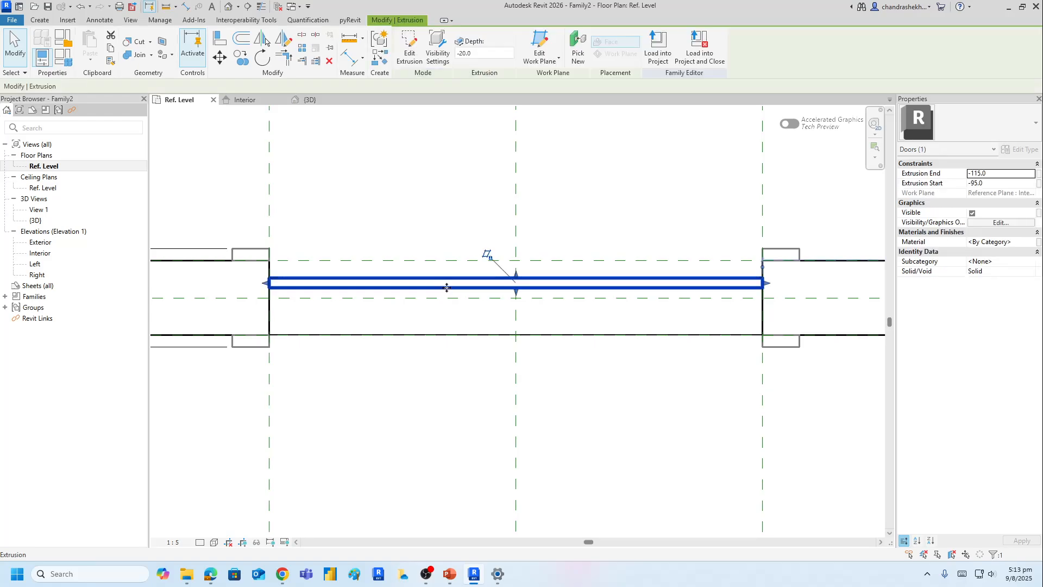
click(997, 174)
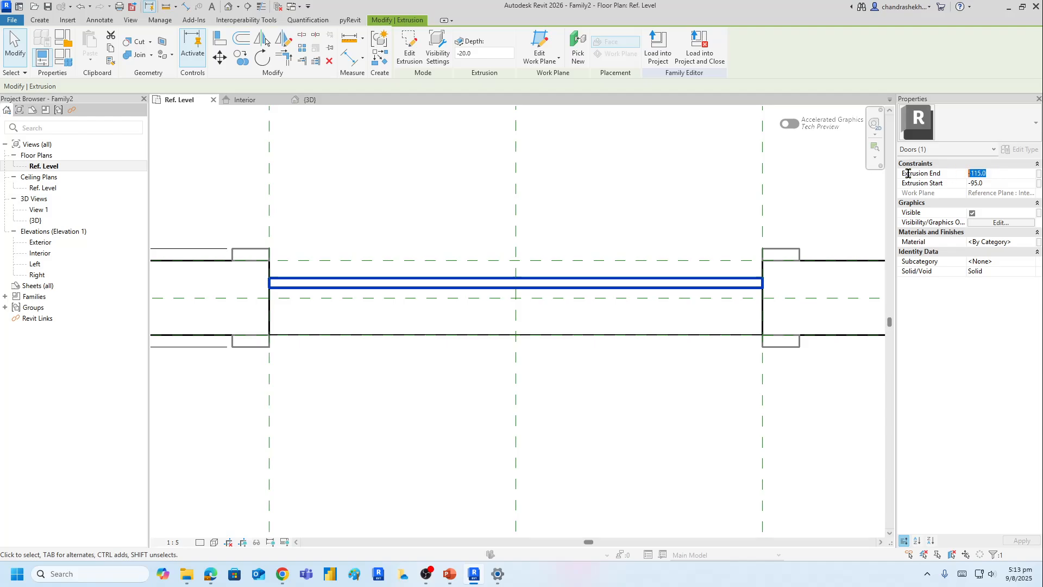
text(-95)
click(987, 184)
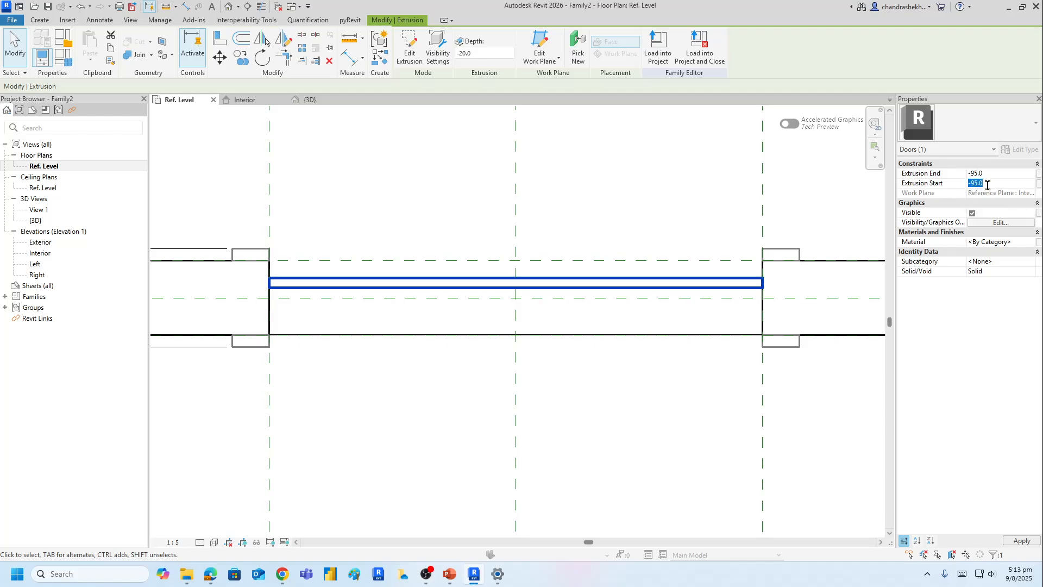
click(975, 183)
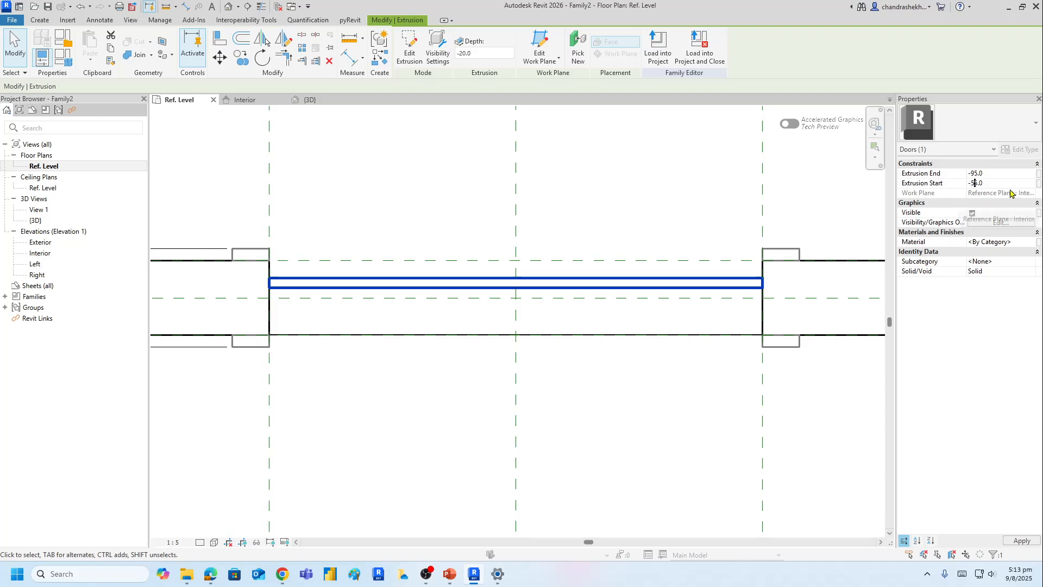
key(Return)
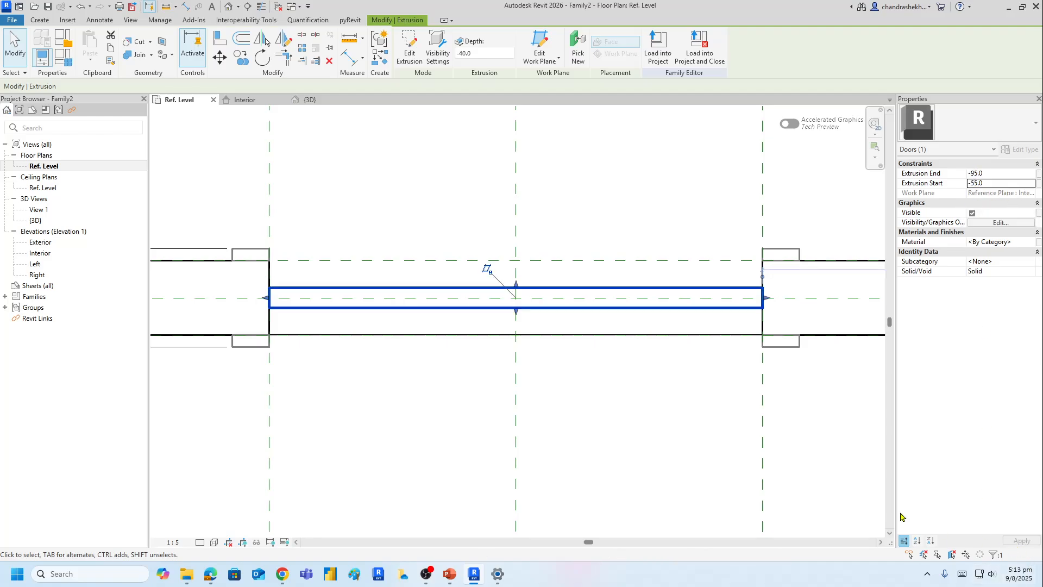
click(692, 431)
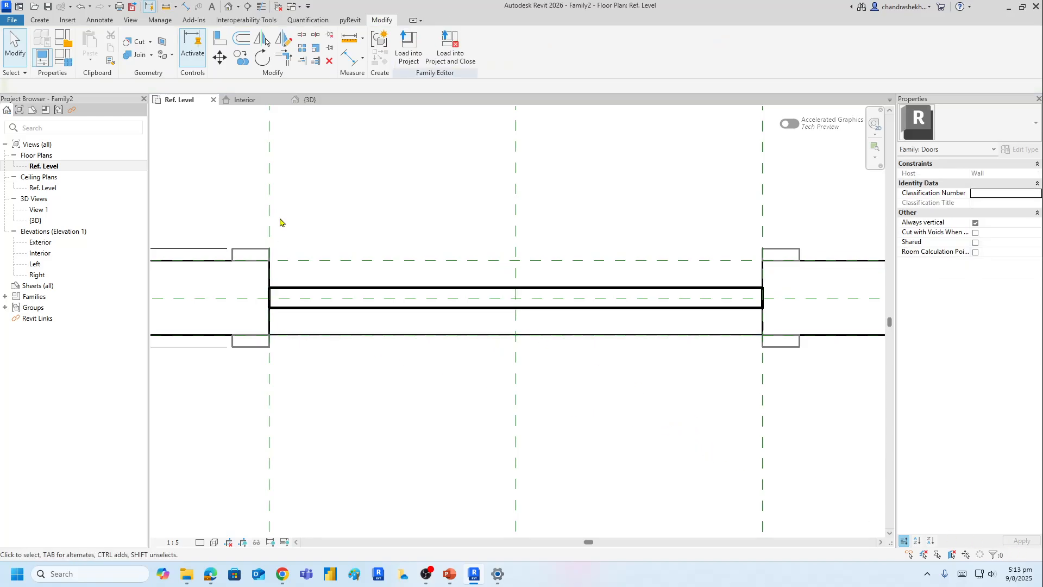
- Dimension both door panel faces from the wall centerline in one aligned string and lock both segments
click(349, 56)
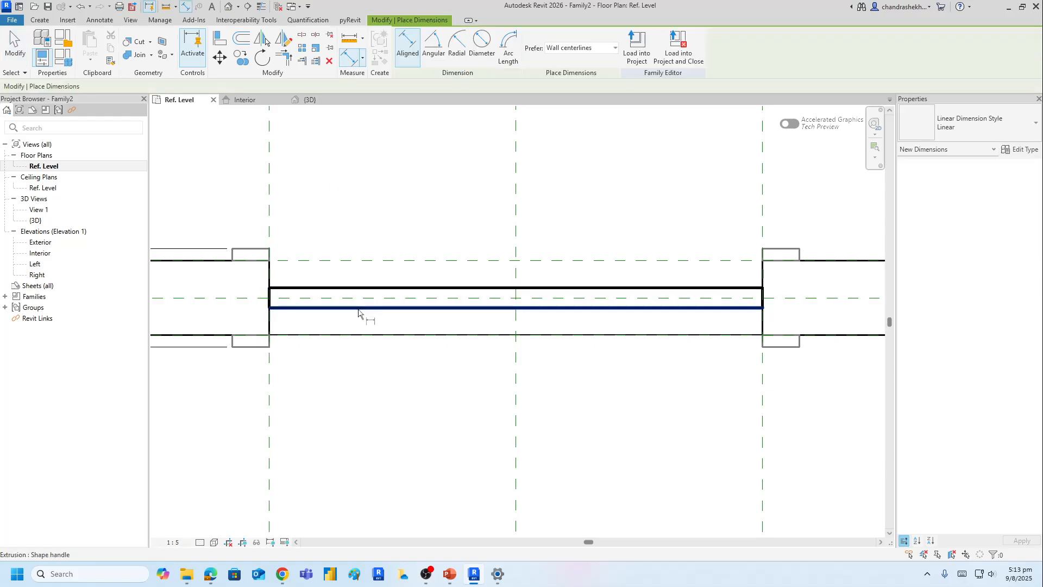
click(362, 307)
click(362, 287)
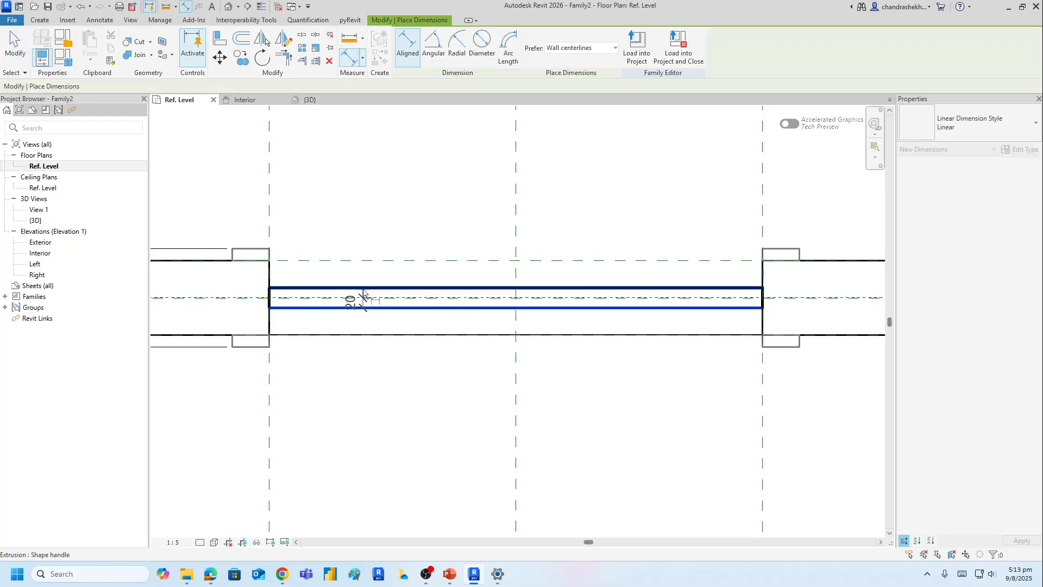
click(365, 179)
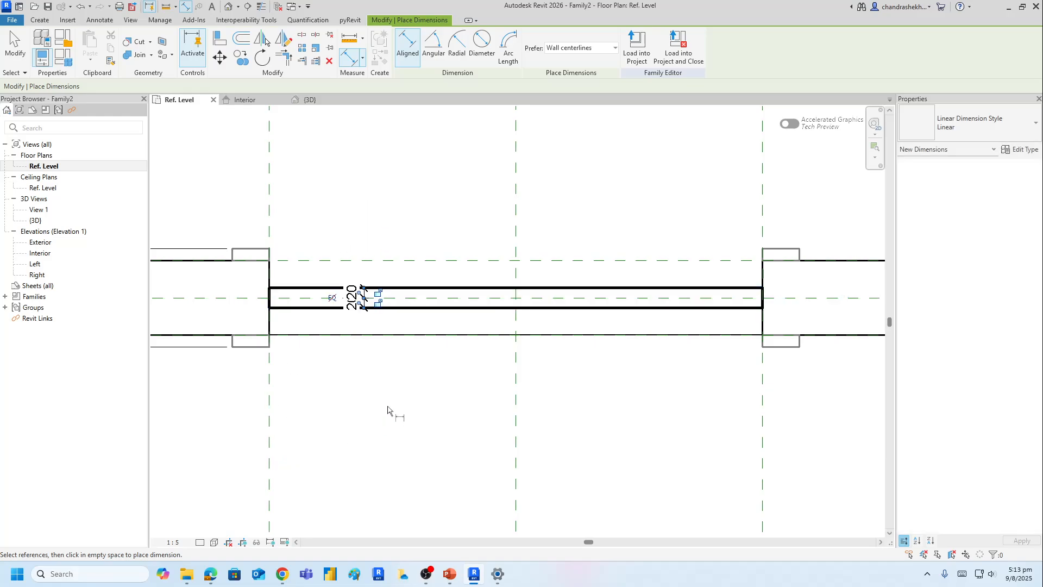
click(378, 304)
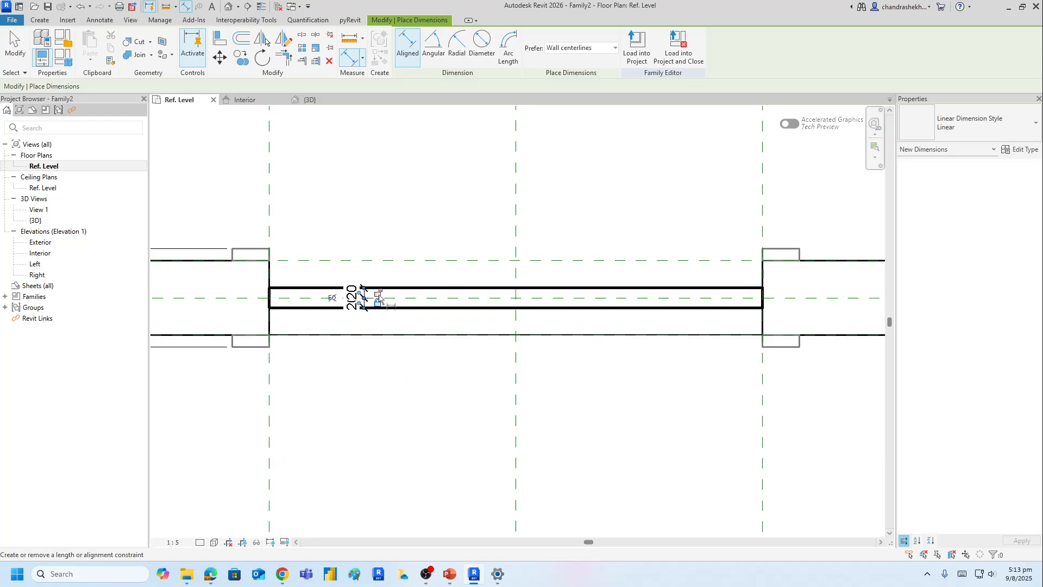
click(379, 294)
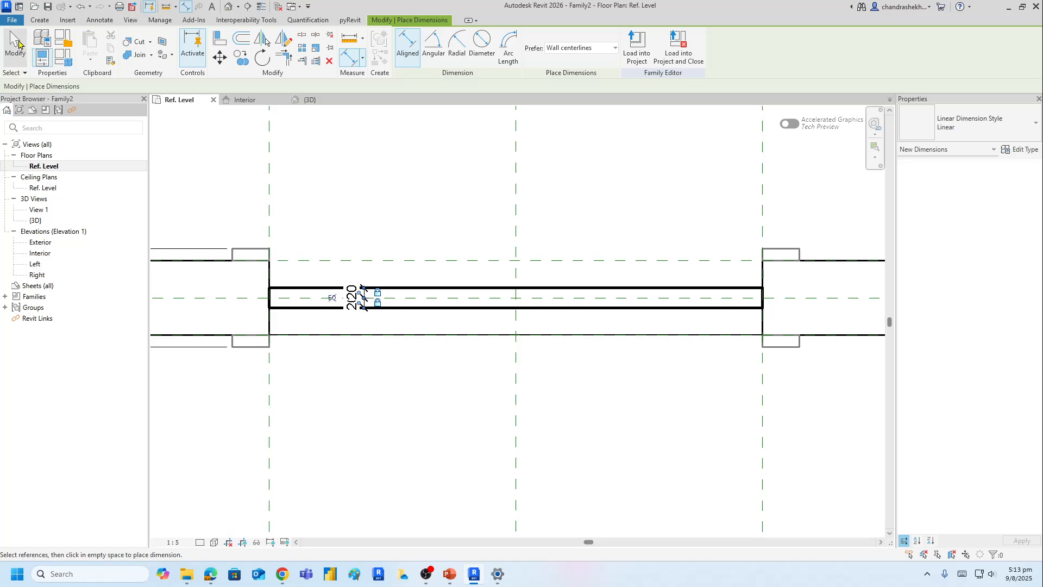
click(18, 42)
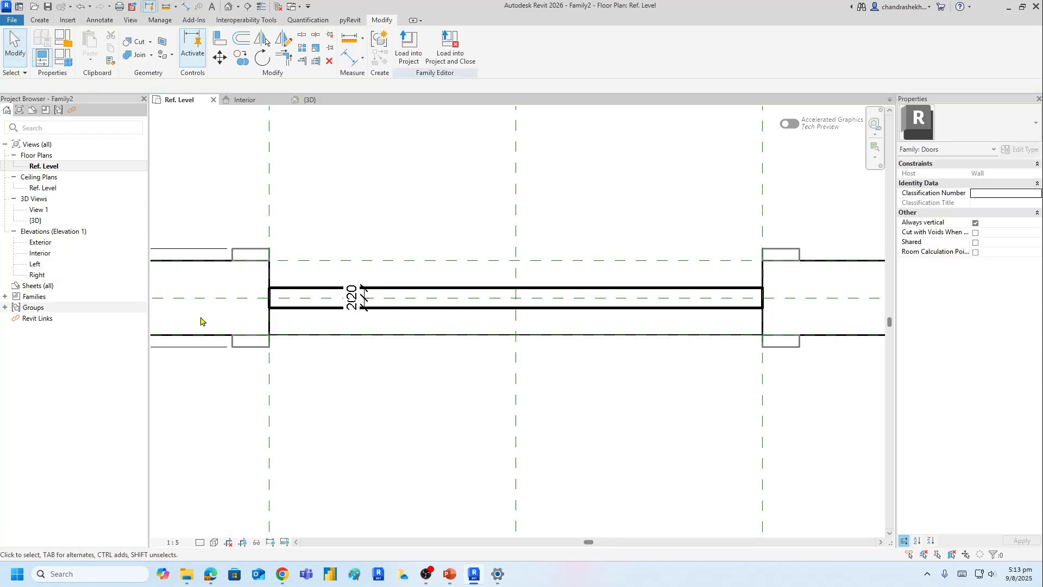
- Try to move the panel thickness dimension beyond the opening's left side, and cancel the change
click(359, 298)
drag(364, 299, 213, 294)
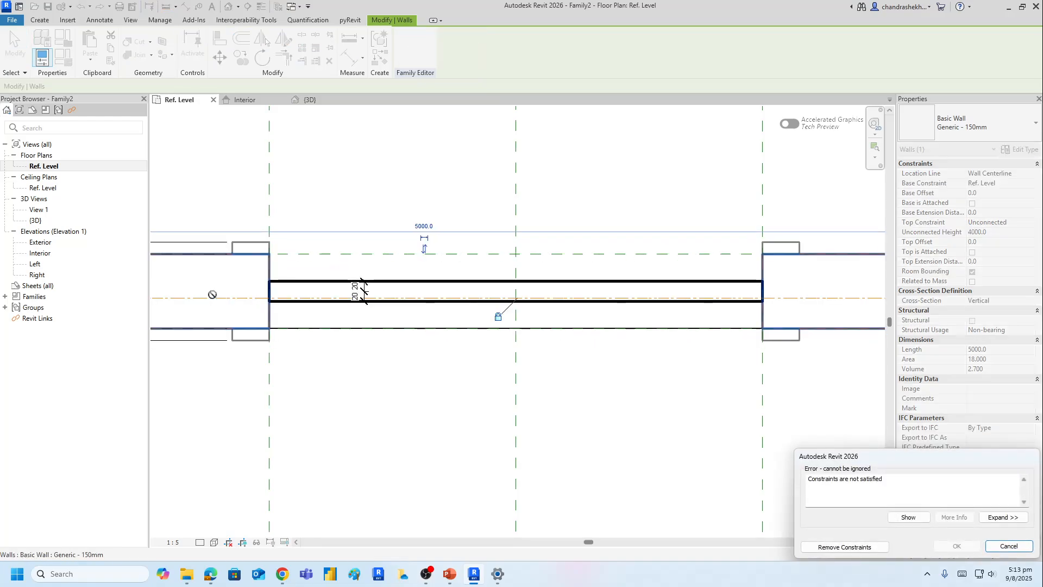
click(1009, 545)
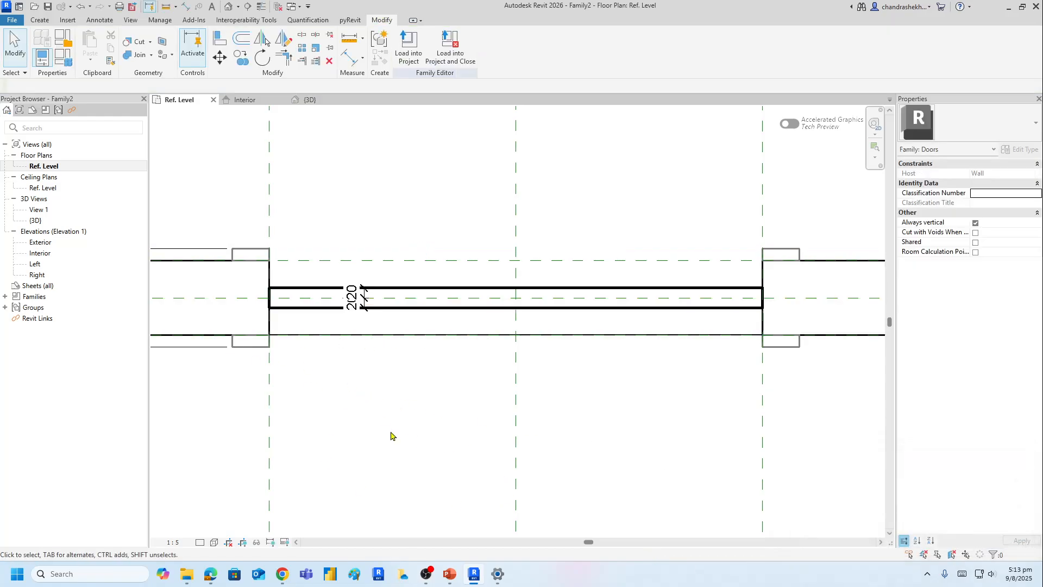
click(364, 302)
click(361, 449)
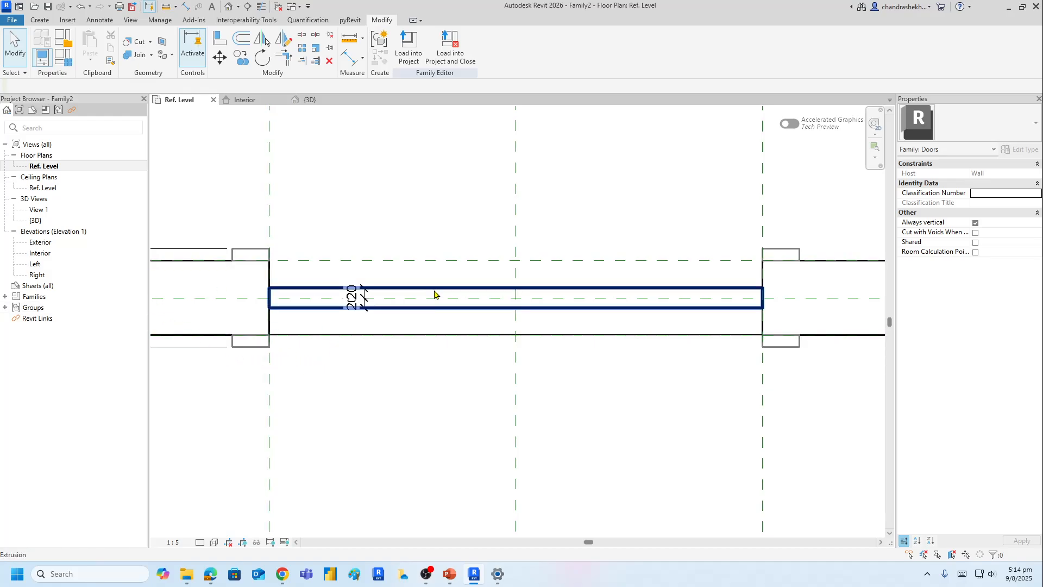
- In the Interior elevation, start a solid extrusion and sketch a 150 x 300 rectangle over the door's vision opening
double_click(45, 258)
double_click(46, 256)
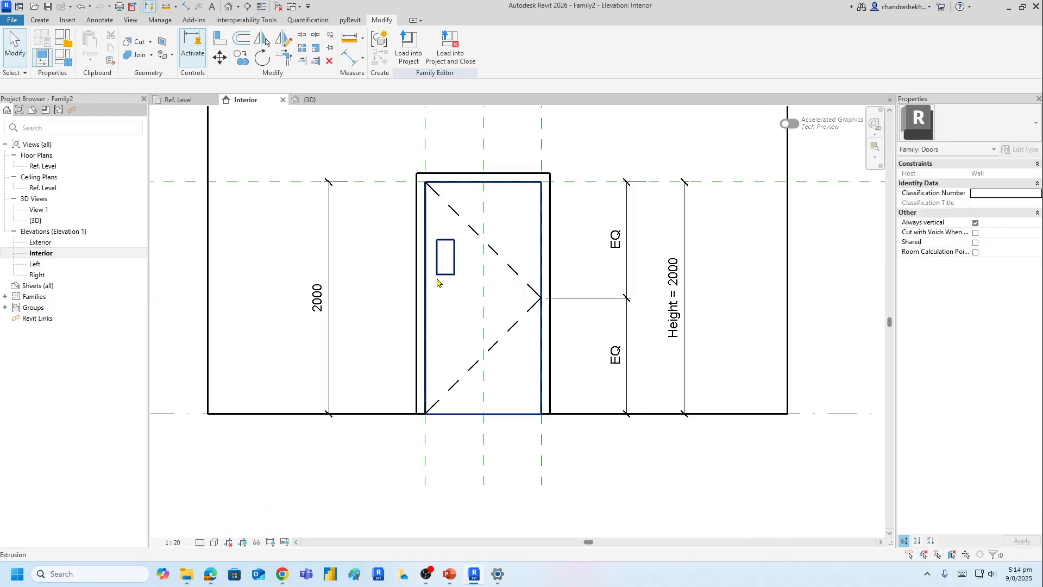
click(40, 20)
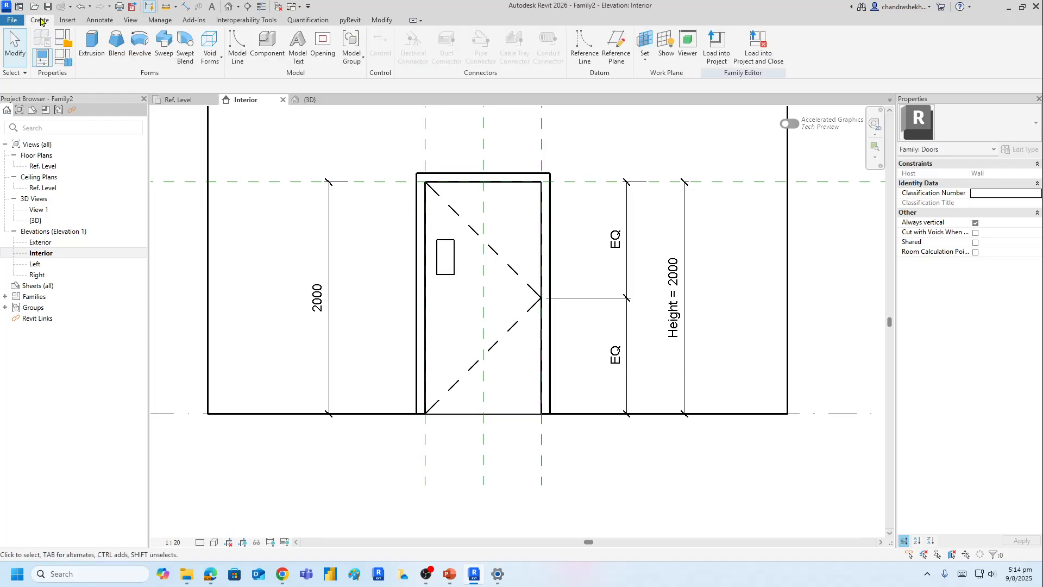
click(94, 48)
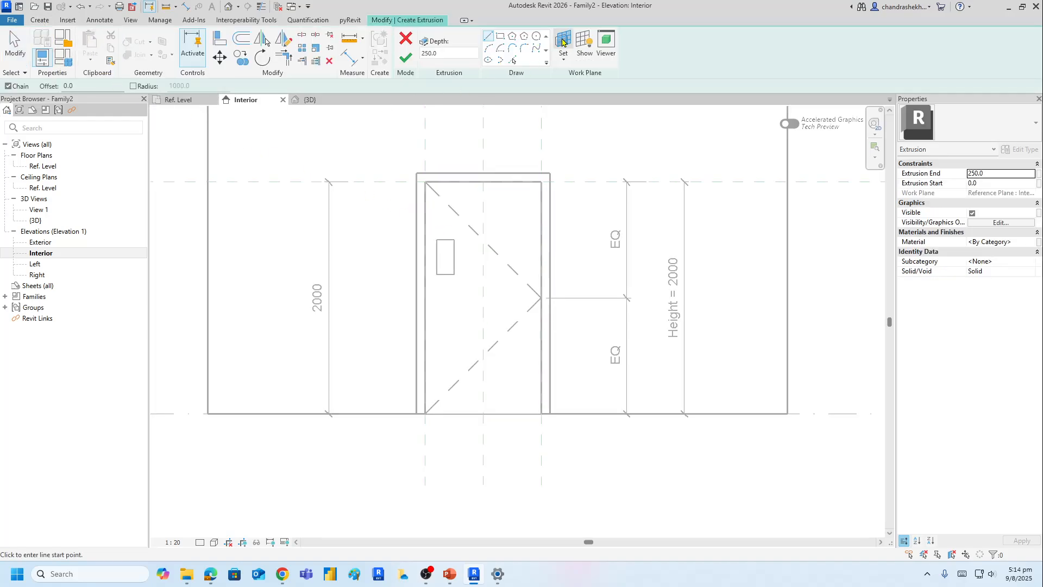
click(500, 37)
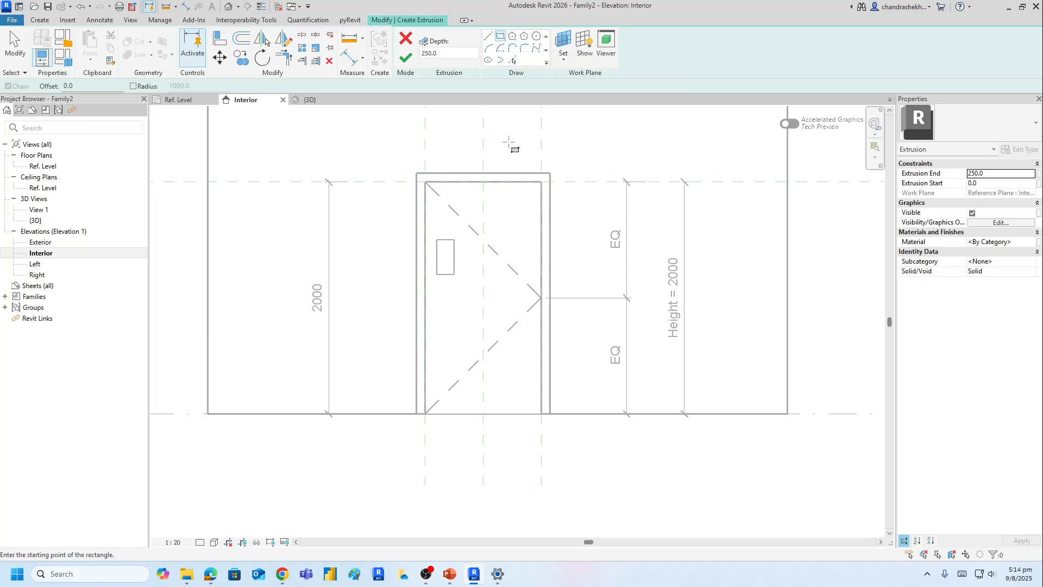
scroll(467, 261, up, 5)
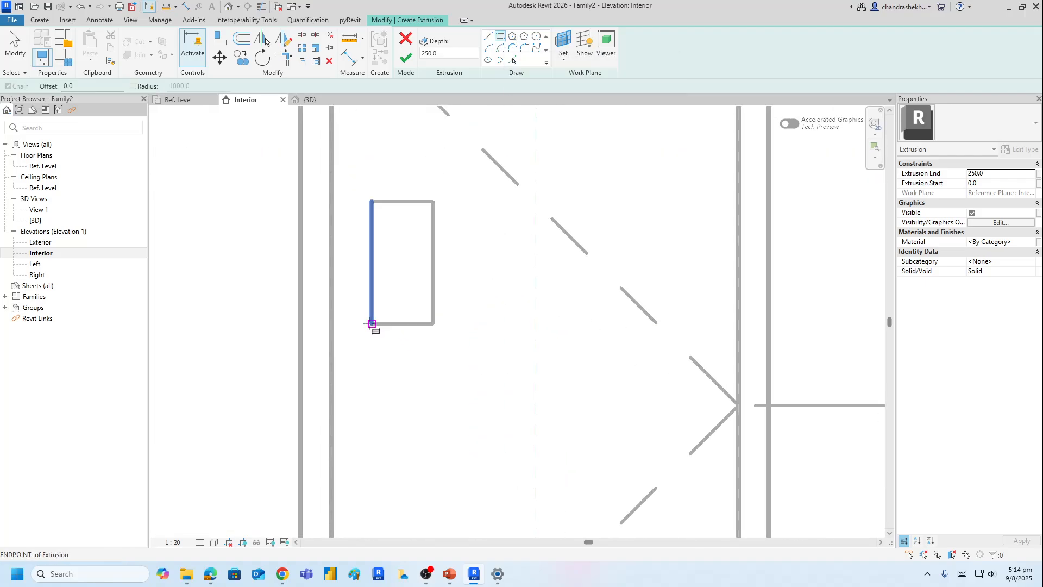
click(372, 324)
click(433, 202)
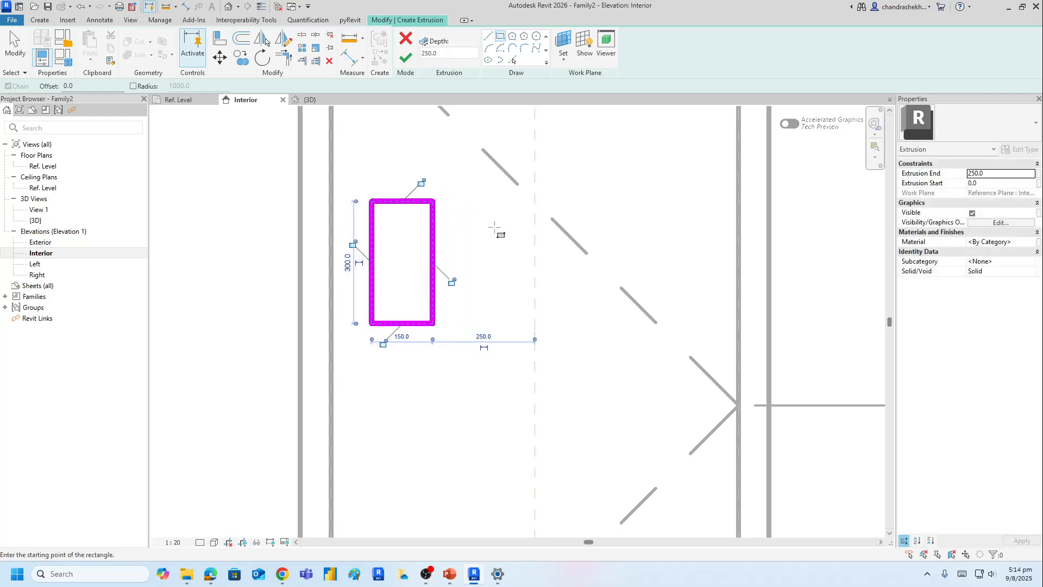
- Lock all four edges of the sketched rectangle to the edges of the vision opening
click(421, 182)
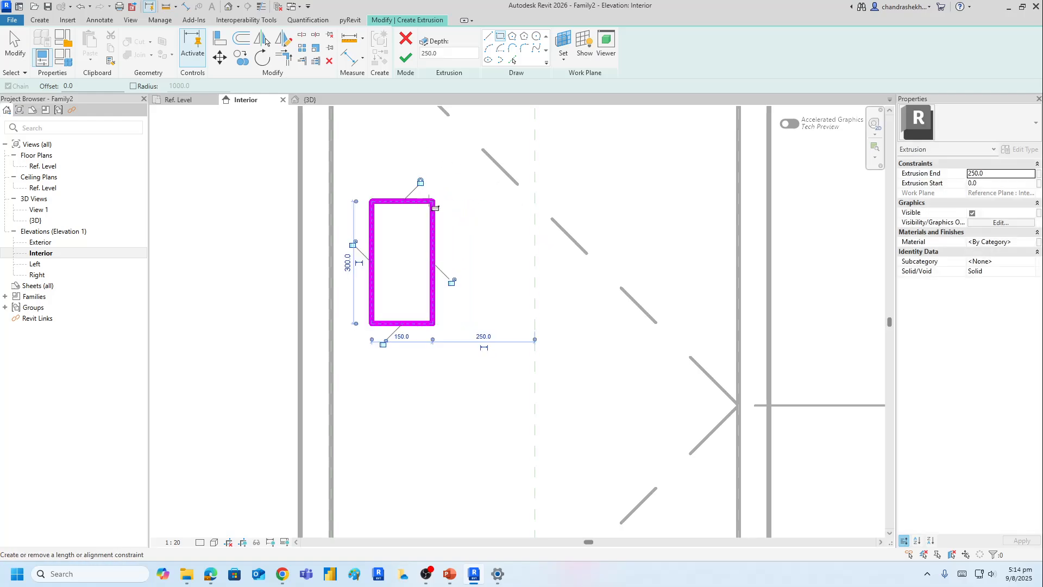
click(451, 282)
click(383, 344)
click(353, 244)
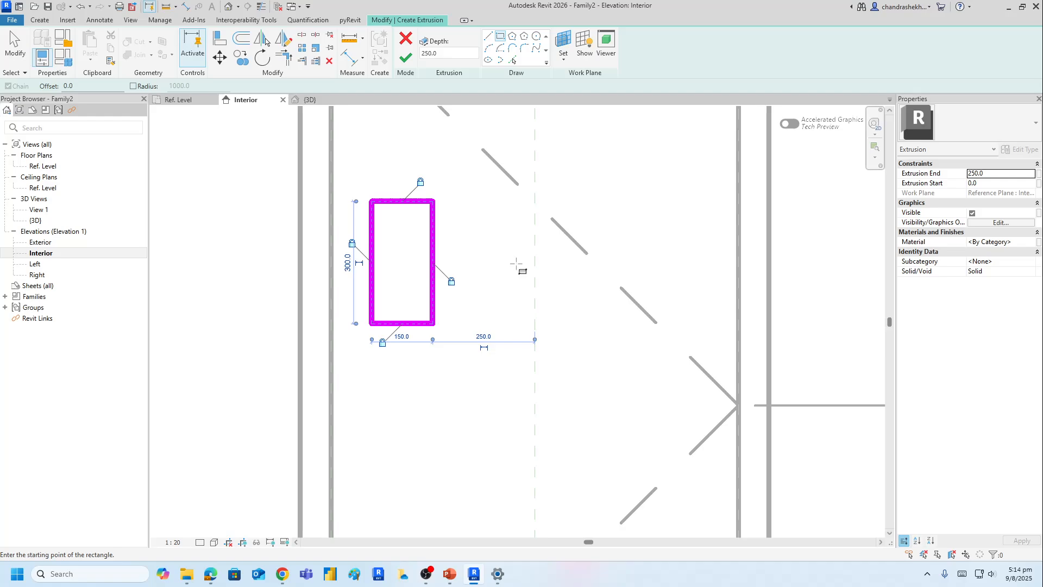
scroll(183, 215, down, 3)
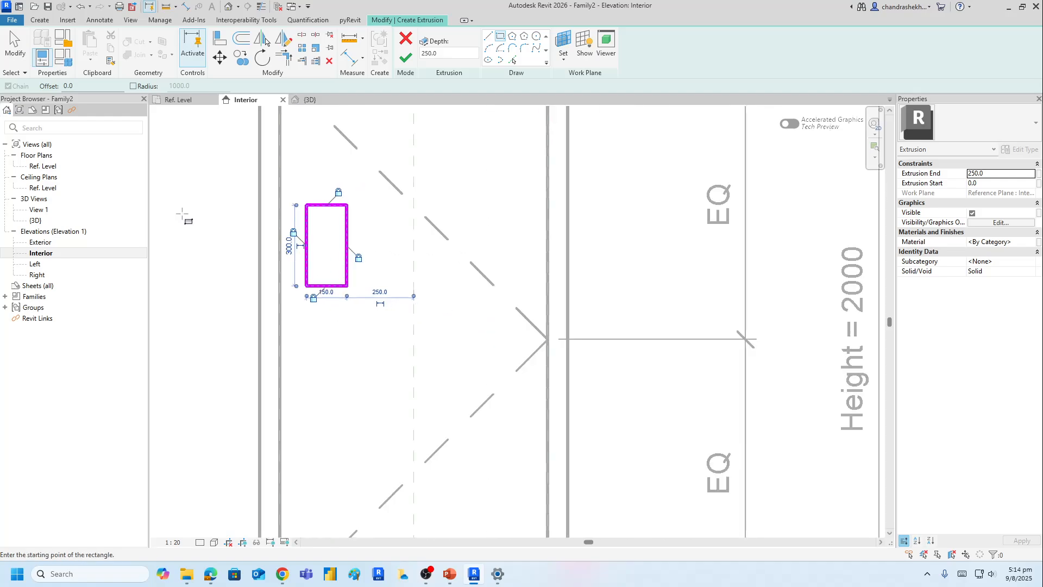
scroll(188, 215, up, 2)
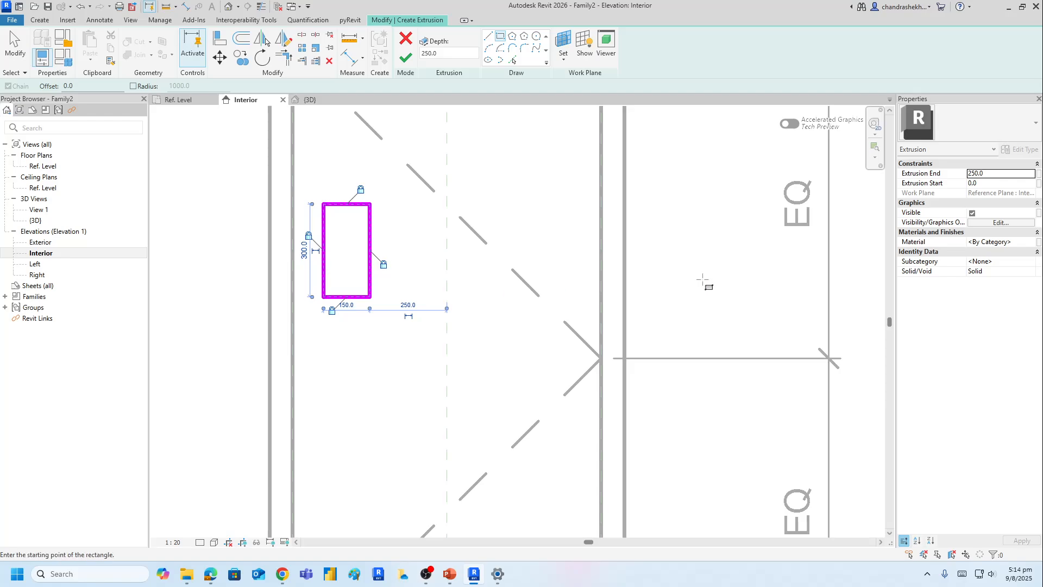
- Set Extrusion Start to -80 and Extrusion End to -90, finish the vision panel extrusion from the Ref. Level plan, and clear the selection
click(982, 183)
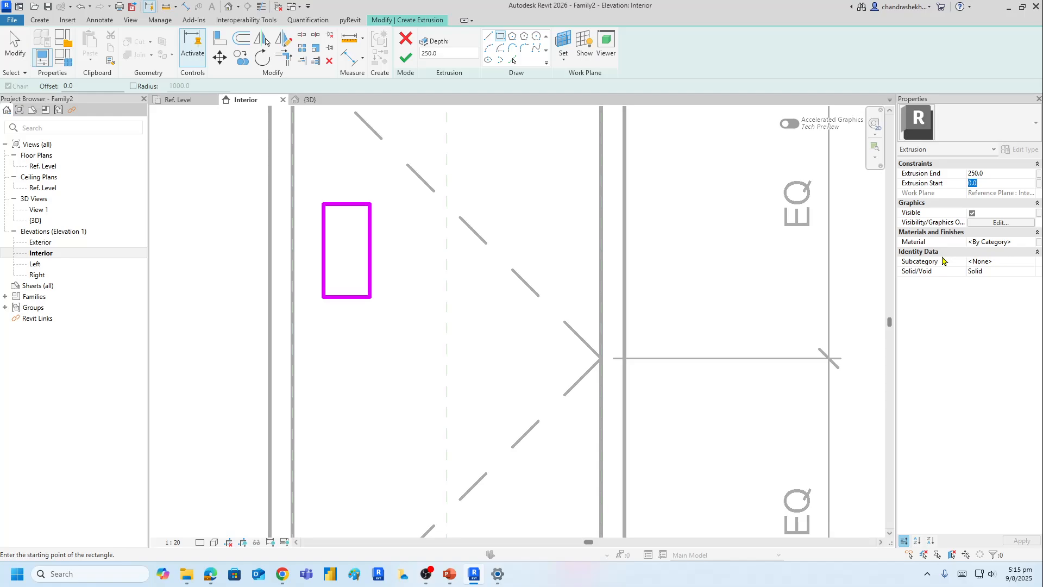
text(-80)
click(996, 173)
text(-)
click(49, 167)
double_click(49, 167)
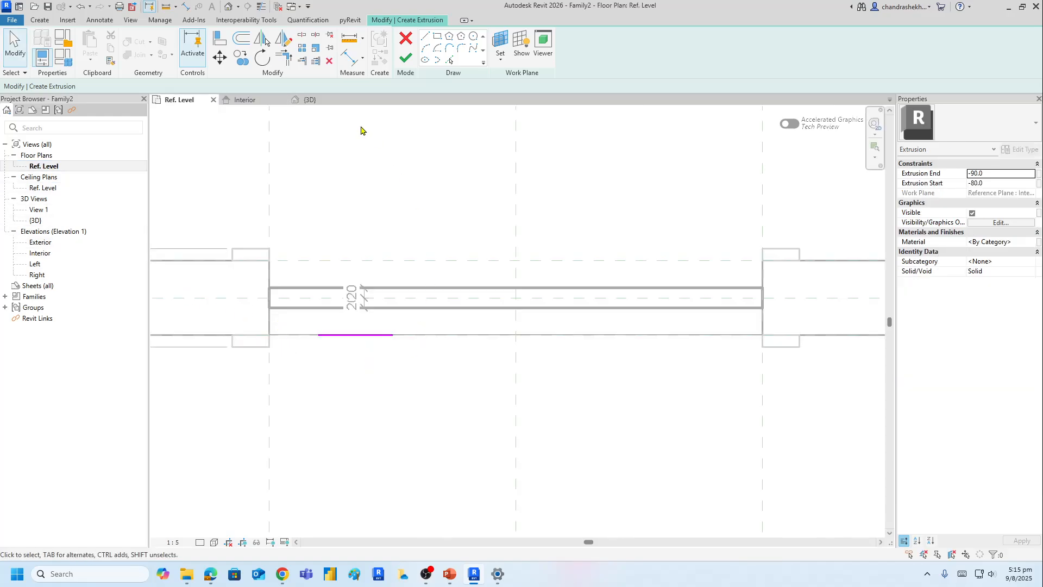
click(406, 58)
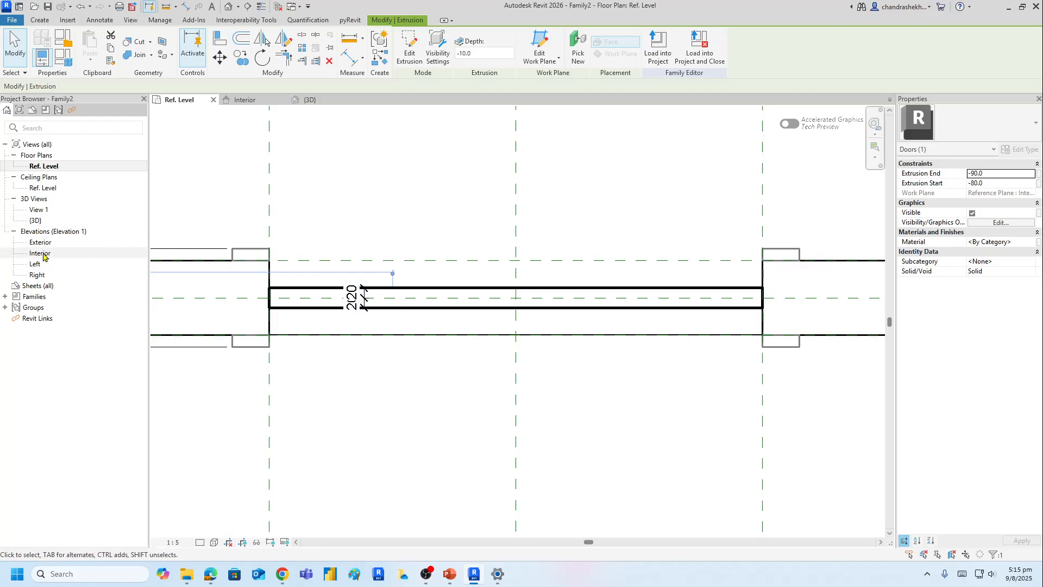
key(Escape)
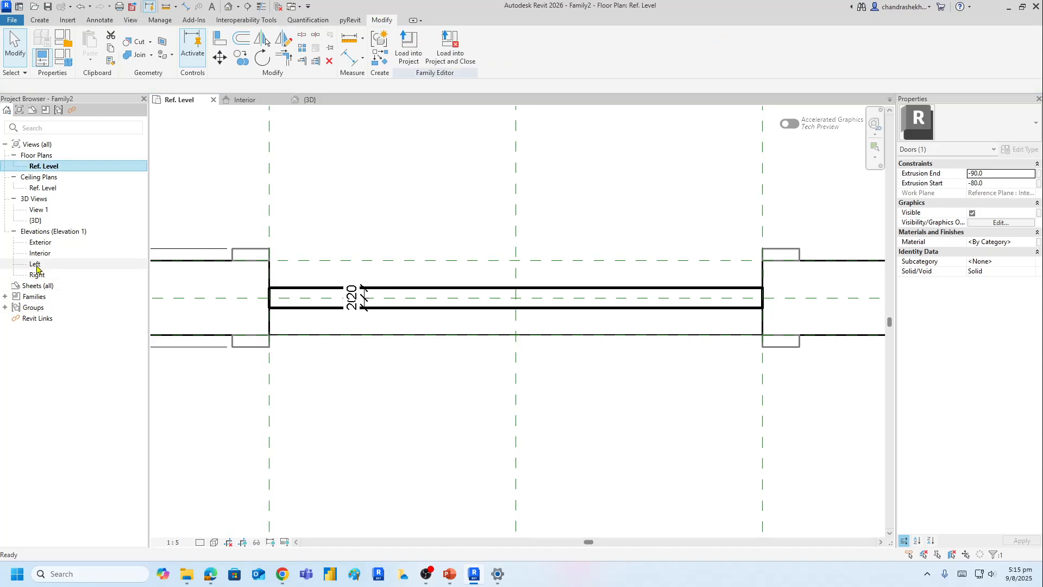
- Open the Left elevation, turn on thin lines, and select the vision panel extrusion inside the door opening
double_click(36, 265)
click(601, 387)
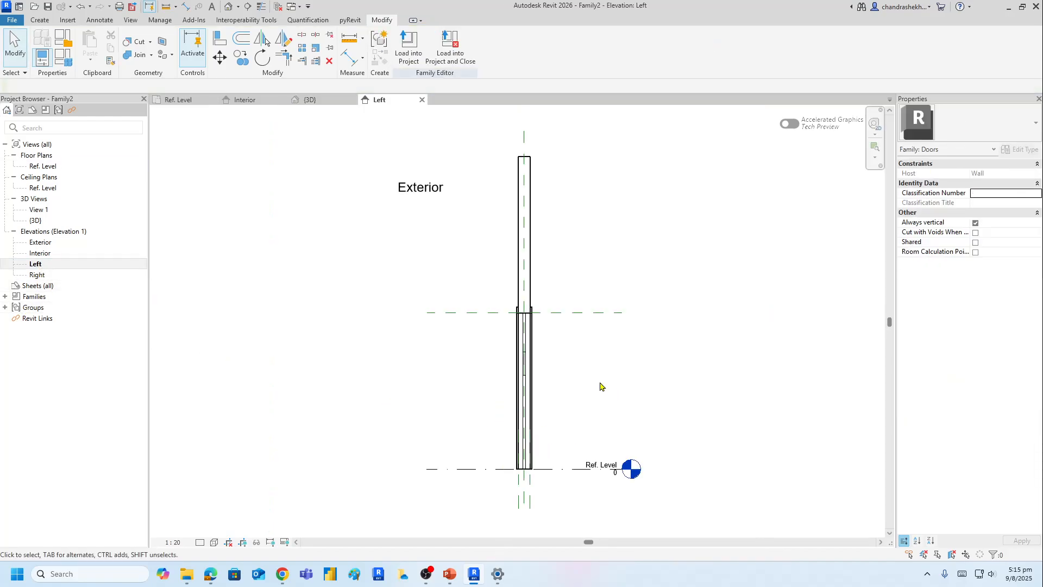
scroll(590, 382, up, 5)
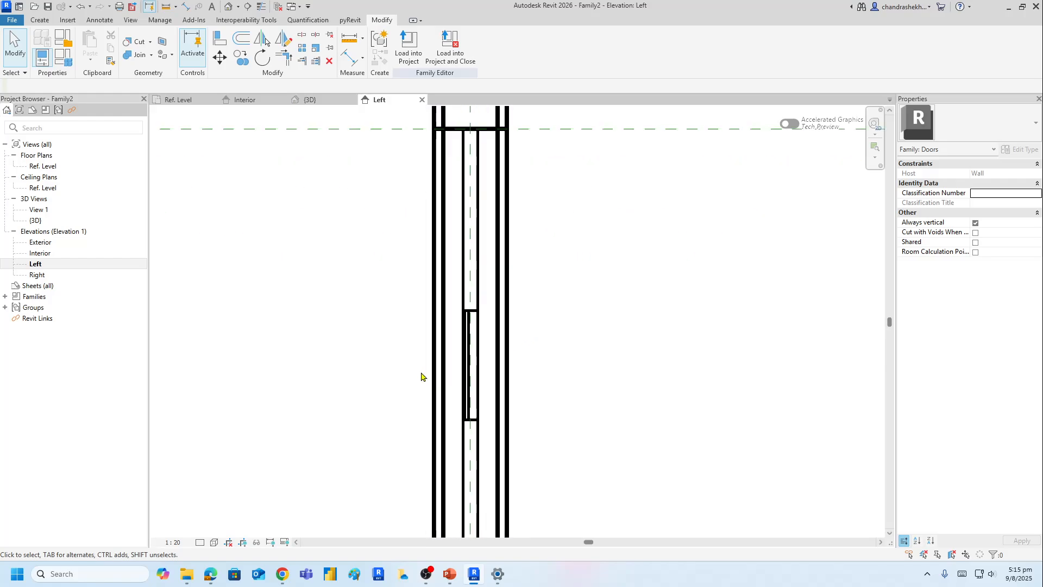
scroll(445, 383, up, 2)
scroll(456, 368, up, 2)
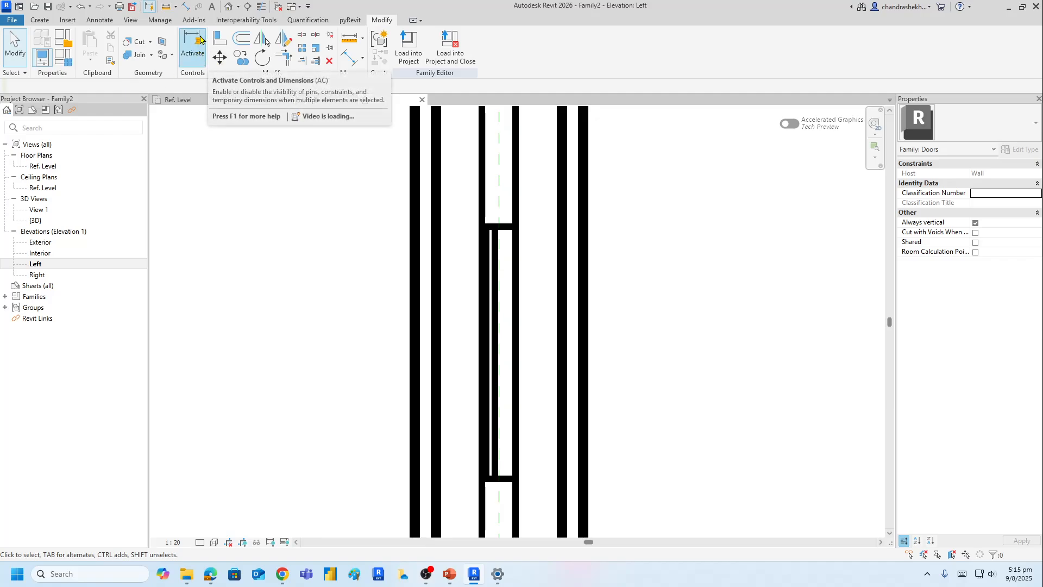
click(261, 6)
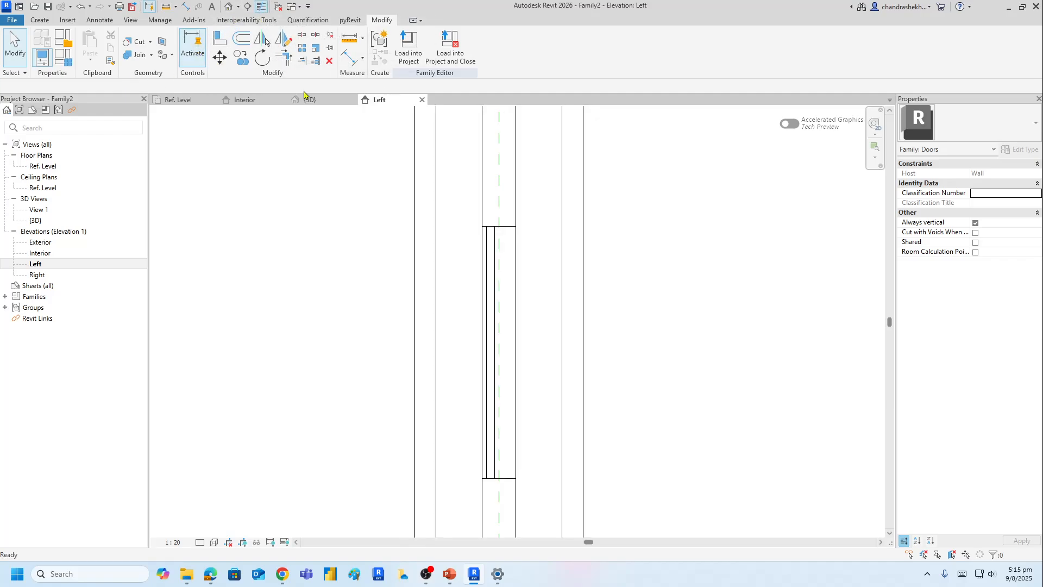
scroll(490, 346, up, 2)
click(497, 348)
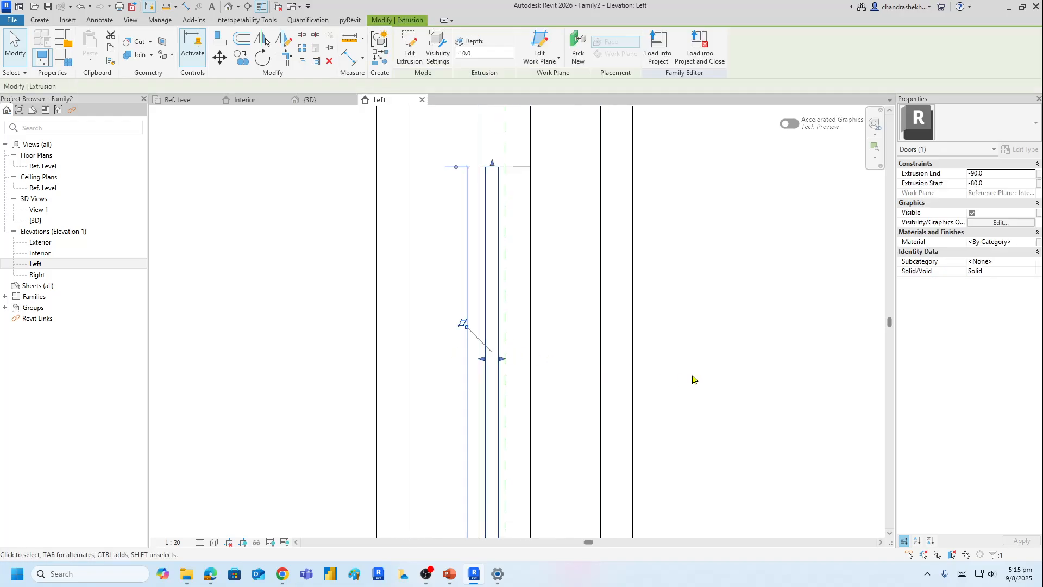
middle_drag(715, 361, 612, 363)
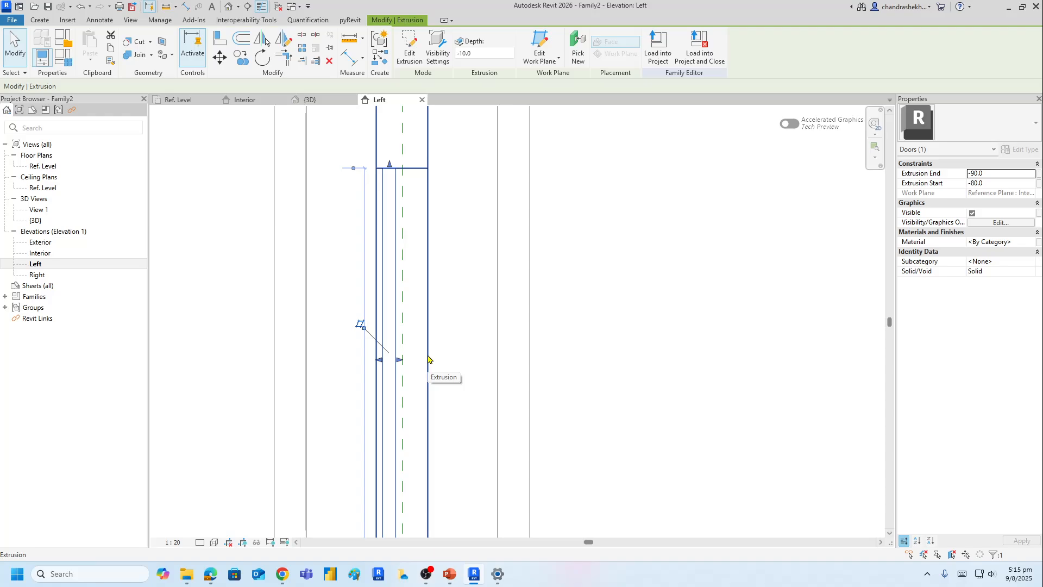
- Try stretching the vision panel's interior face to and beyond the wall centerline, resetting Extrusion Start to -80 between attempts
drag(400, 361, 407, 362)
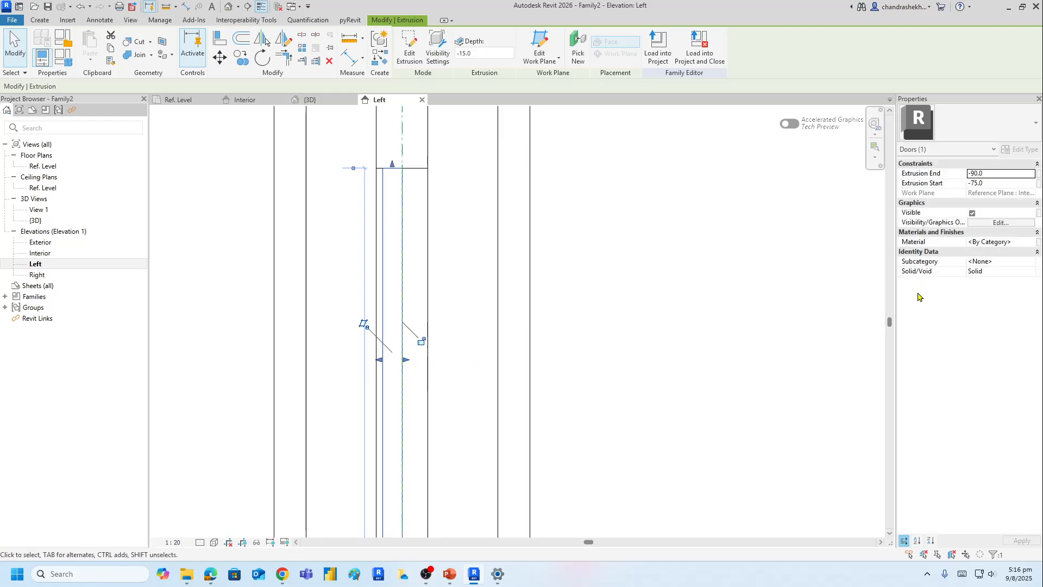
click(987, 184)
double_click(990, 182)
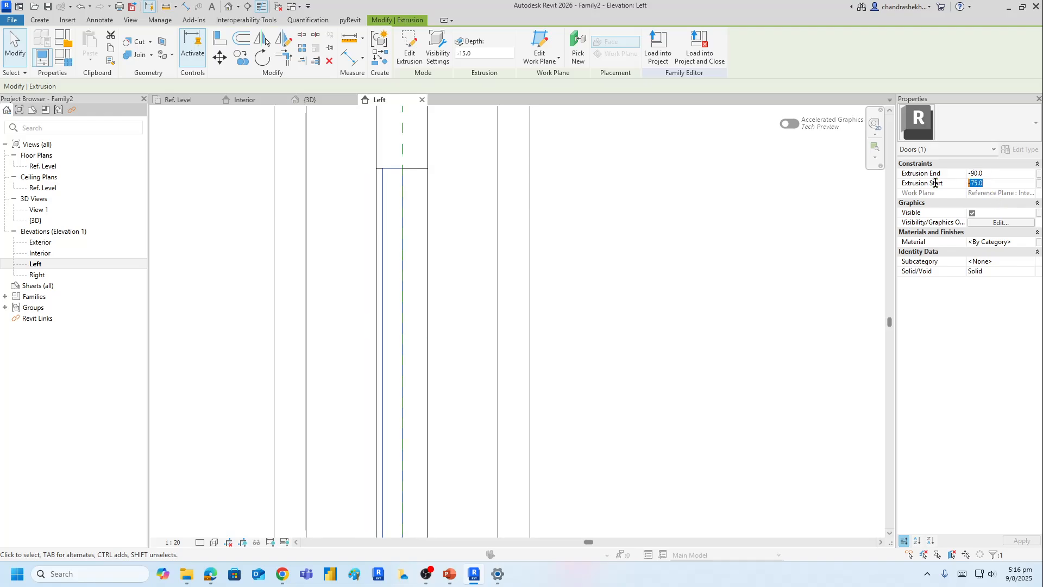
text(-80)
key(Return)
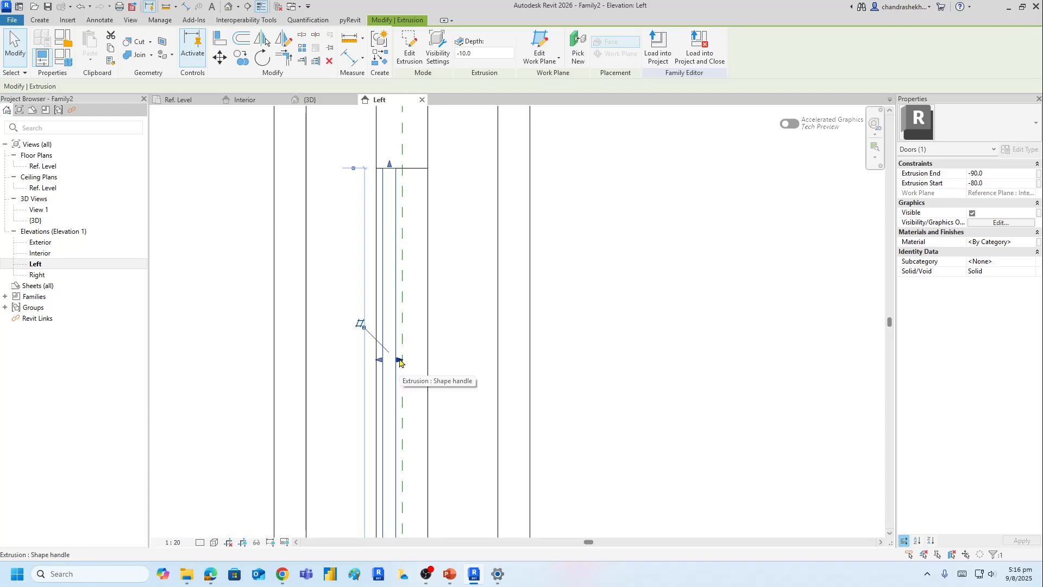
drag(400, 360, 415, 364)
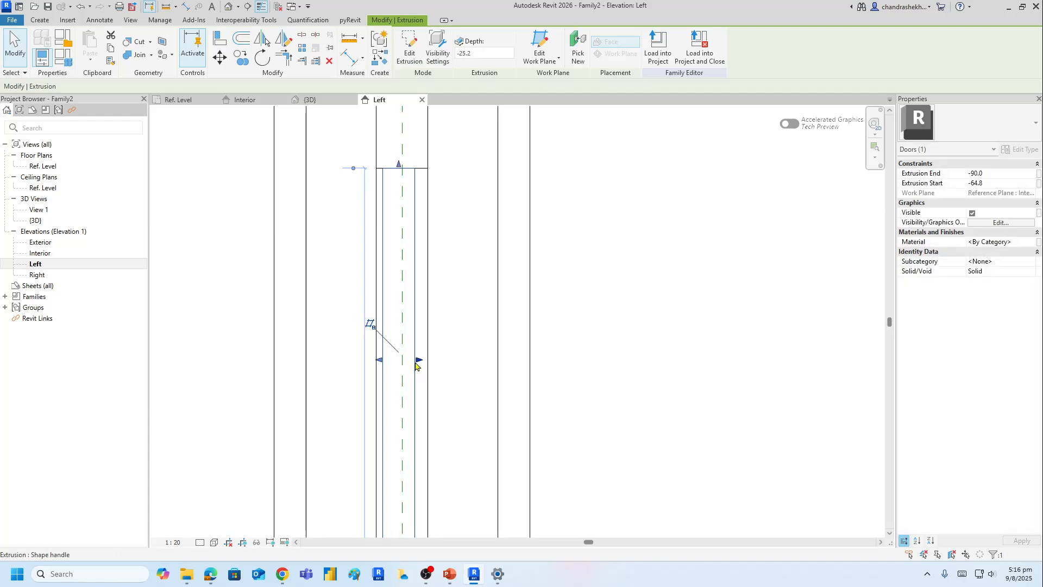
drag(419, 361, 407, 360)
- Set the vision panel's Extrusion Start to -75 and Extrusion End to -85, and clear the selection
click(998, 182)
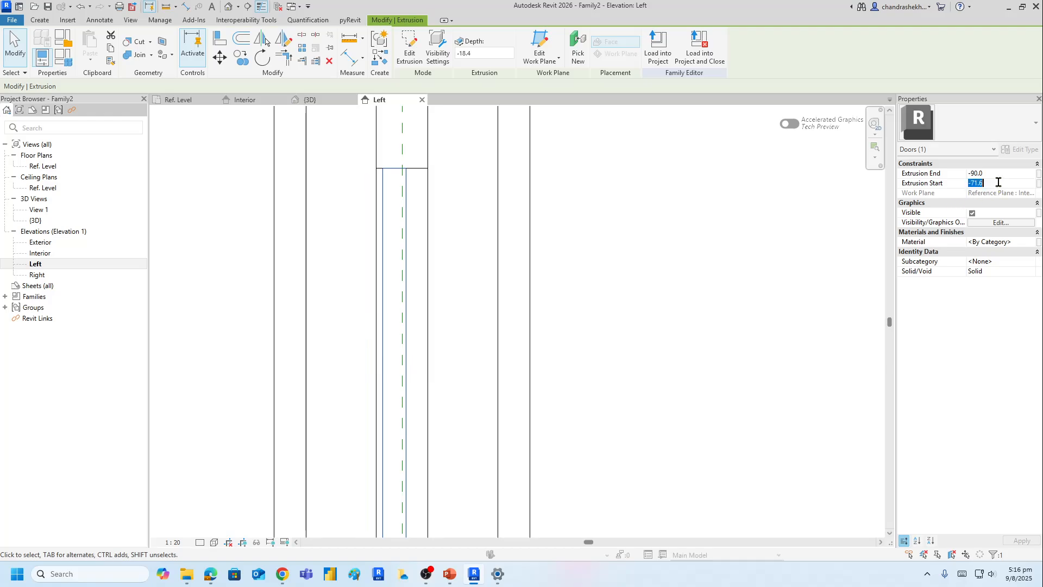
text(-75)
click(995, 174)
text(-)
click(996, 181)
click(454, 301)
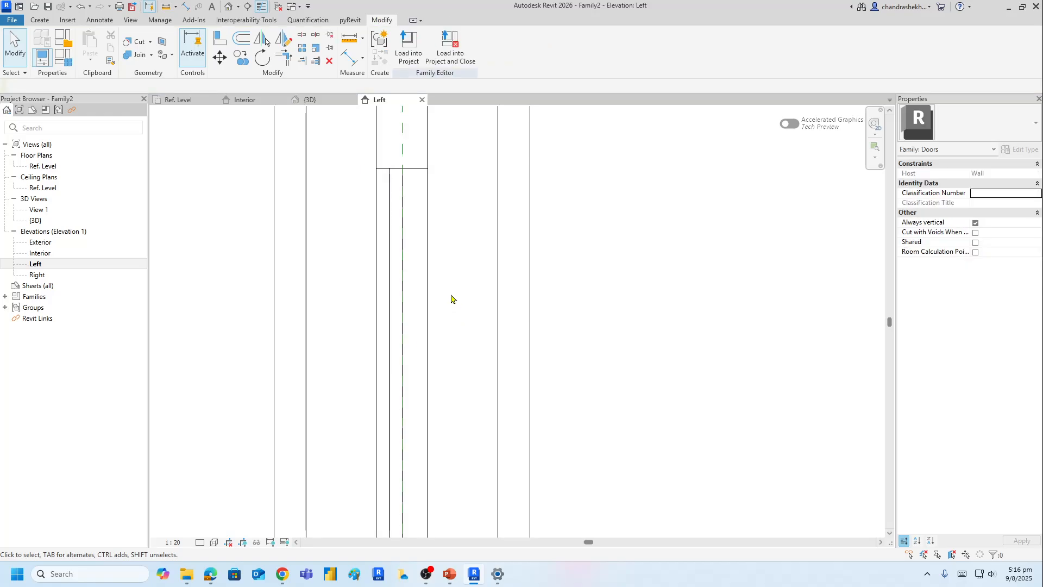
- Reselect the vision panel, set its Extrusion Start to -70 and Extrusion End to -80, and deselect it
scroll(387, 179, up, 3)
click(391, 183)
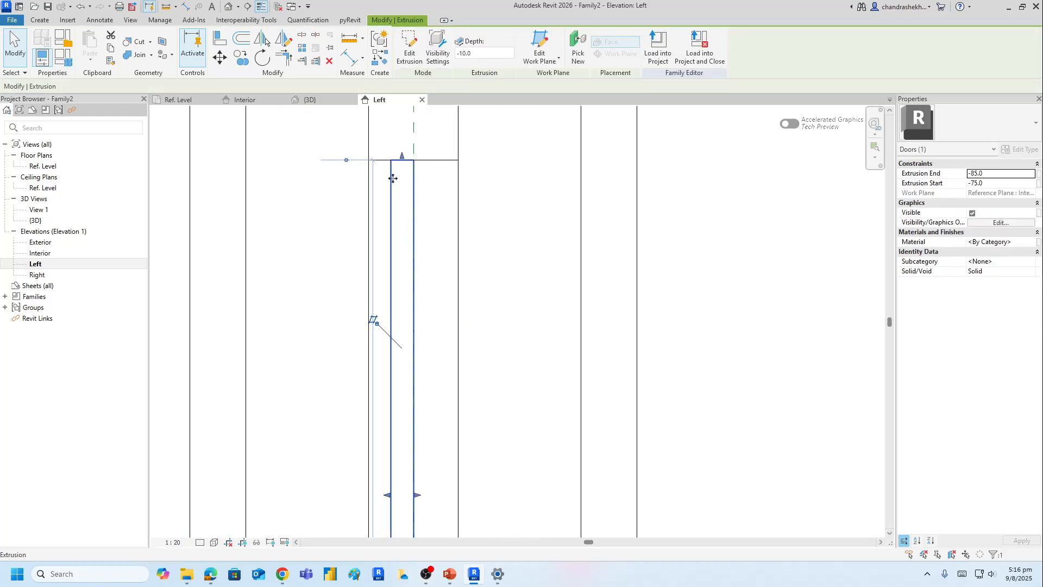
middle_drag(416, 135, 410, 282)
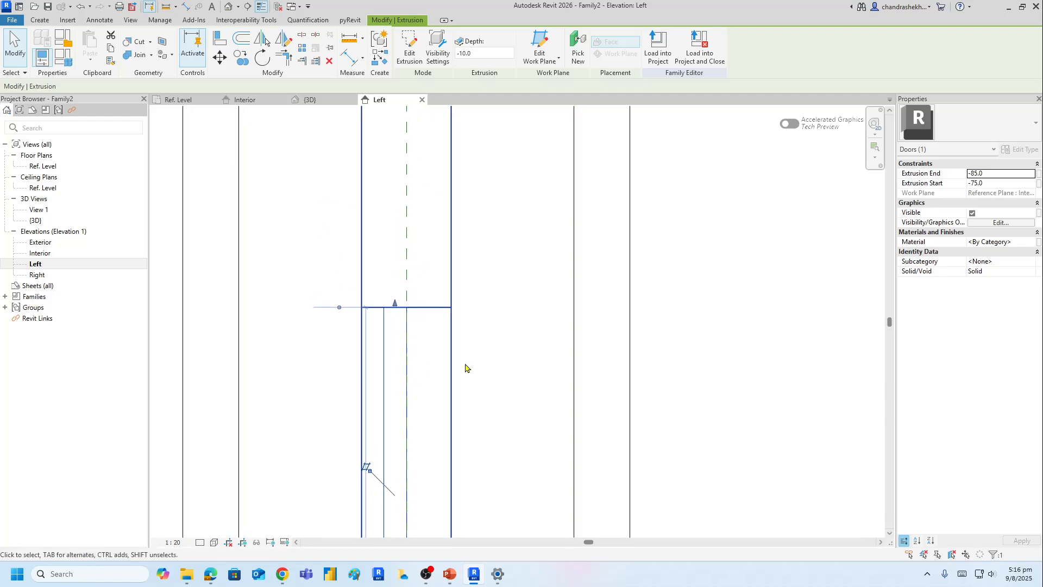
click(998, 183)
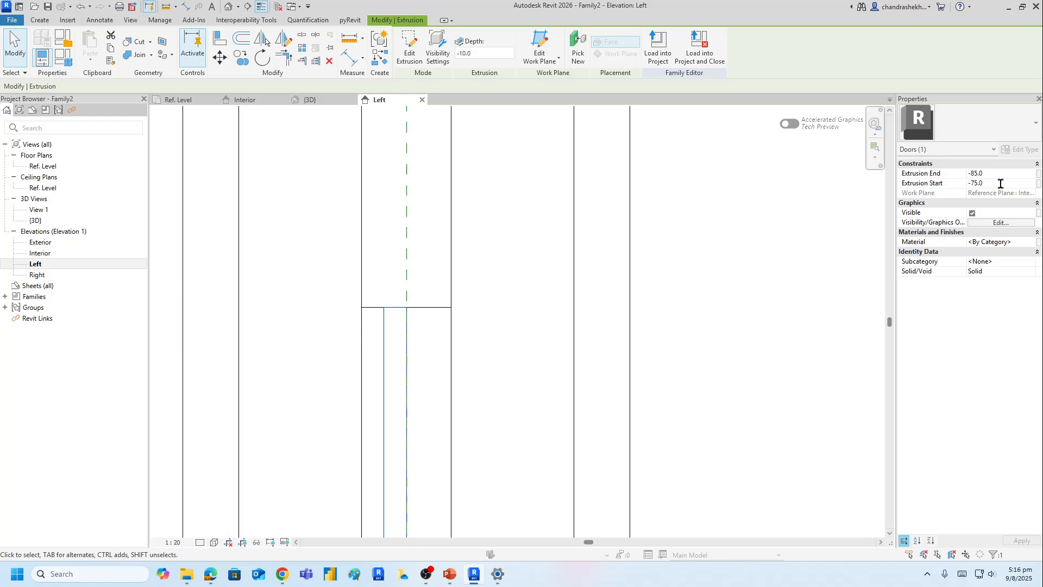
drag(998, 183, 945, 188)
text(-)
key(Return)
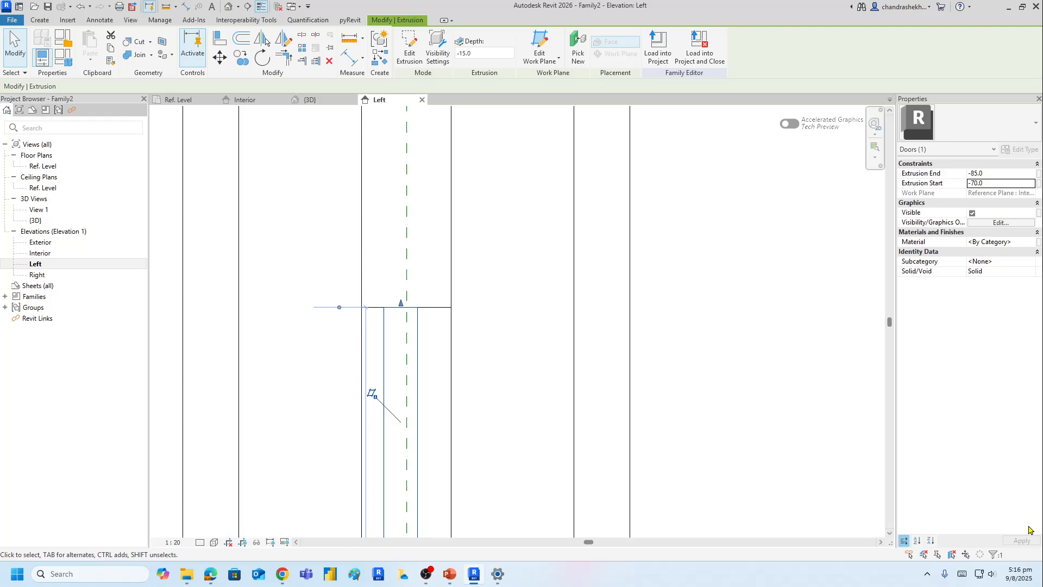
click(1001, 174)
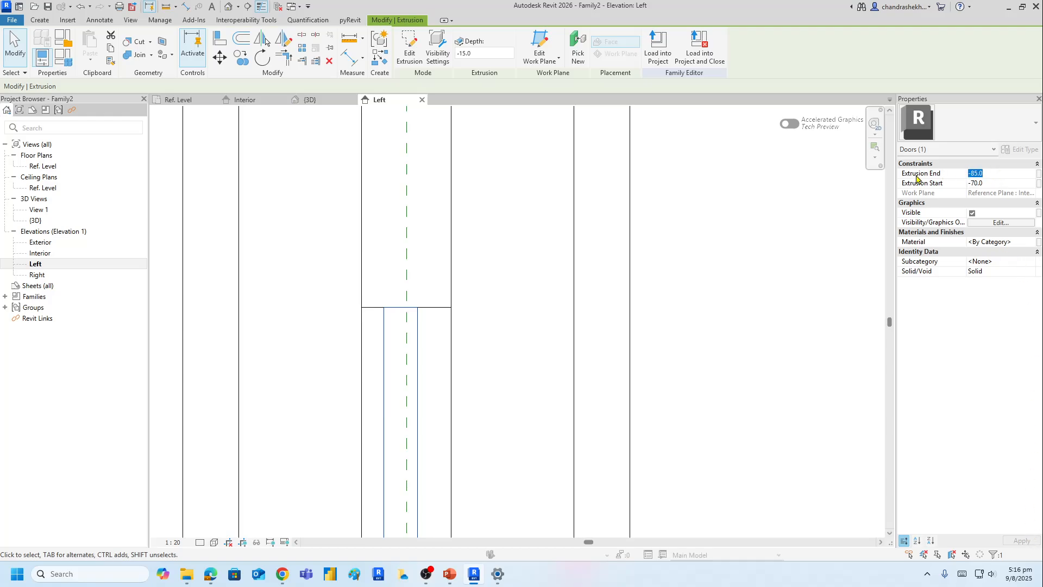
text(-)
key(Return)
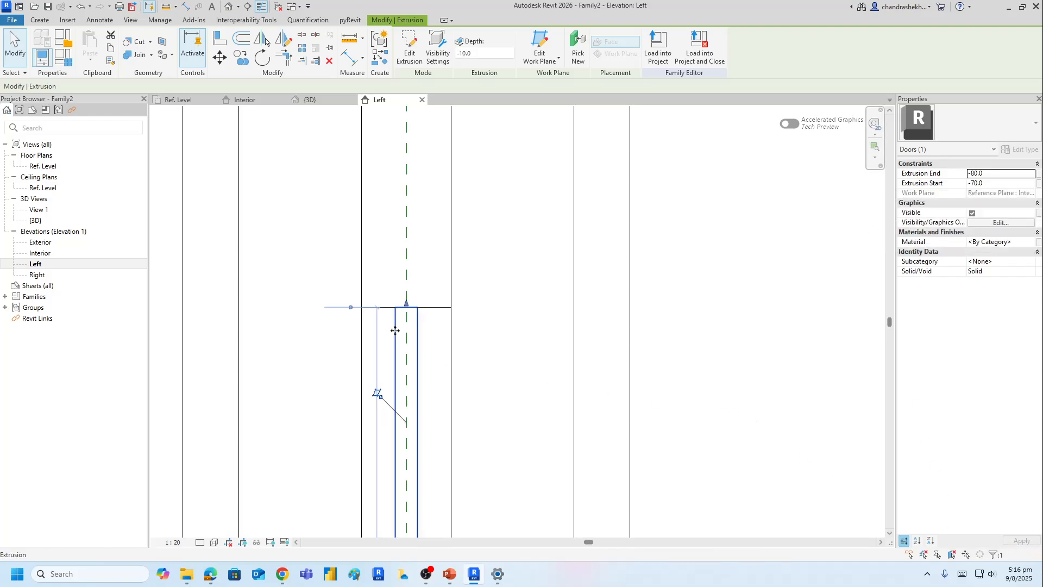
click(492, 358)
- Place an aligned dimension string across the vision panel from one face through the wall centerline to the opposite face
scroll(431, 355, down, 2)
scroll(420, 373, up, 4)
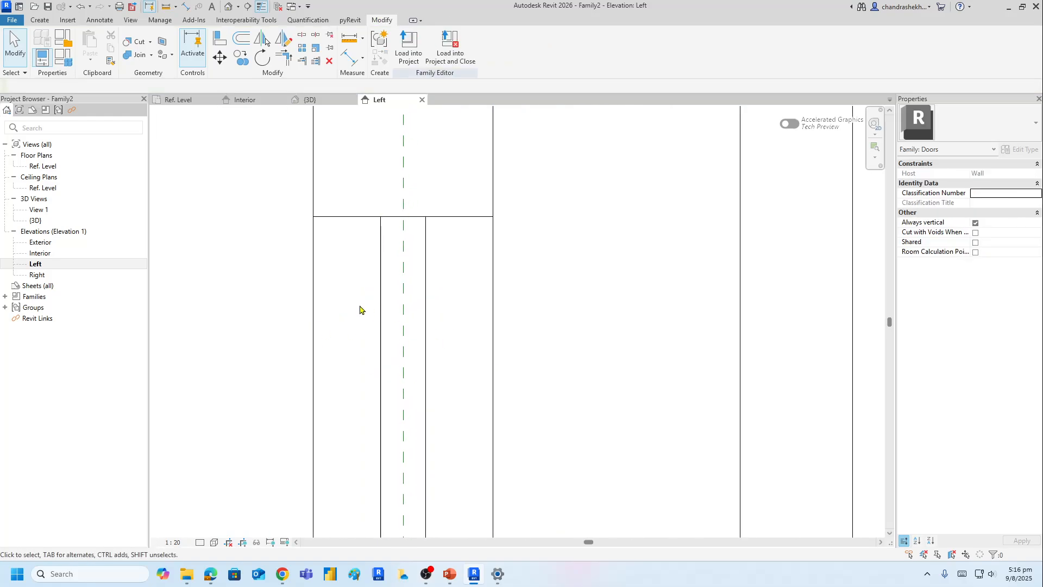
click(349, 58)
click(382, 336)
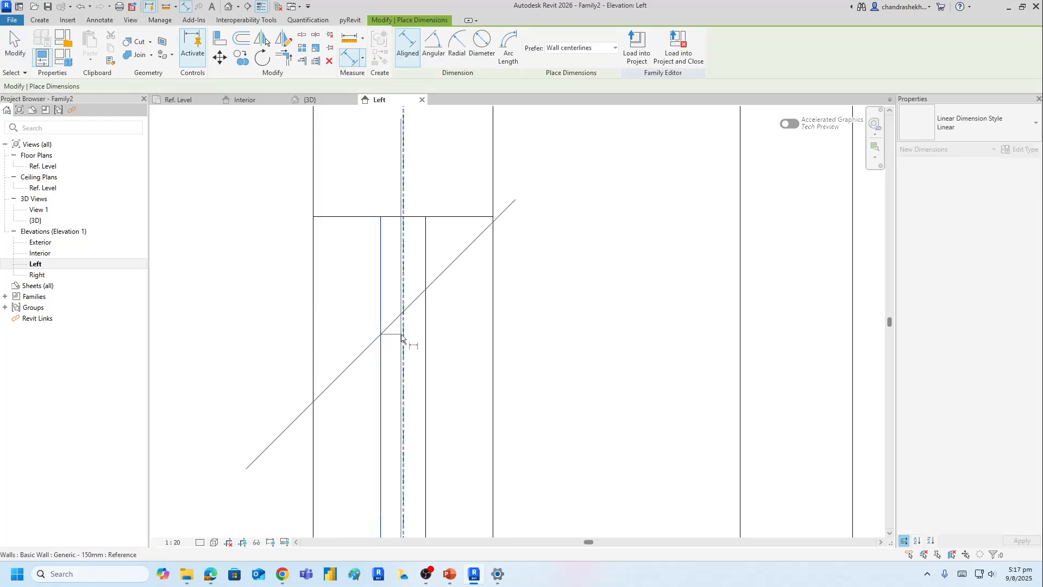
click(423, 339)
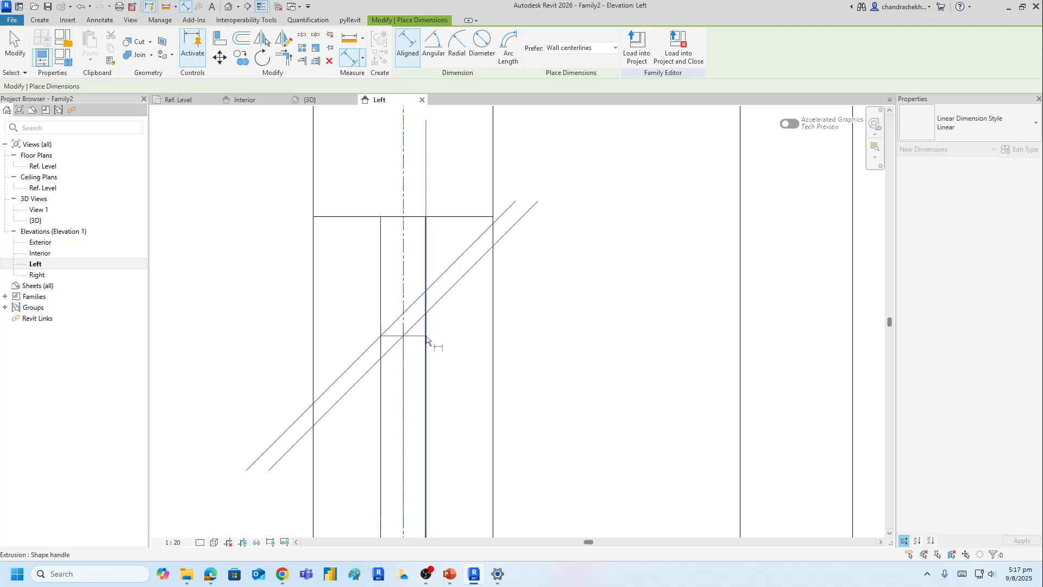
click(636, 345)
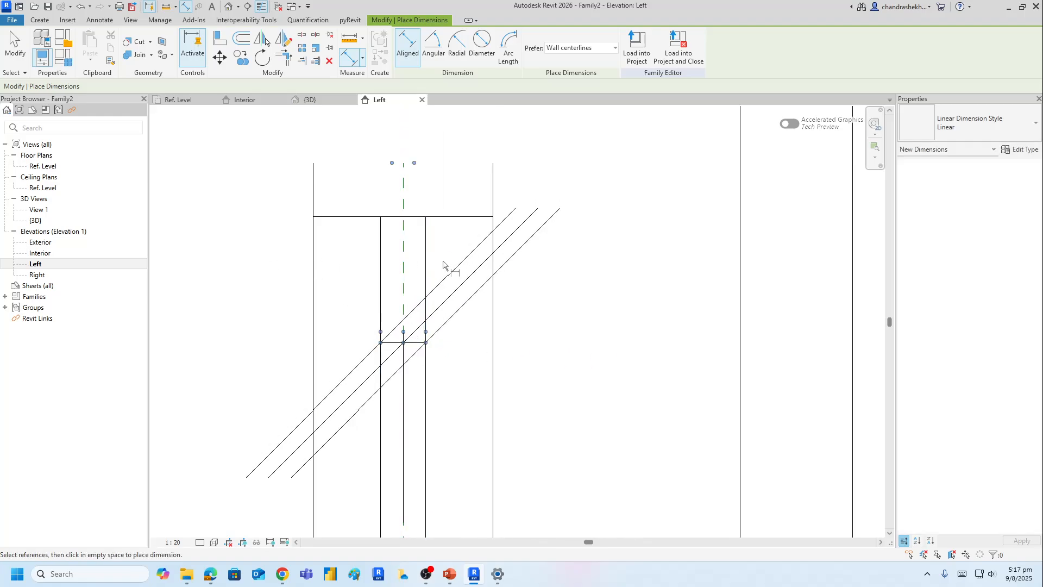
- Lock both segments of the vision panel's dimension string so its faces stay constrained to the wall centerline
scroll(525, 324, down, 6)
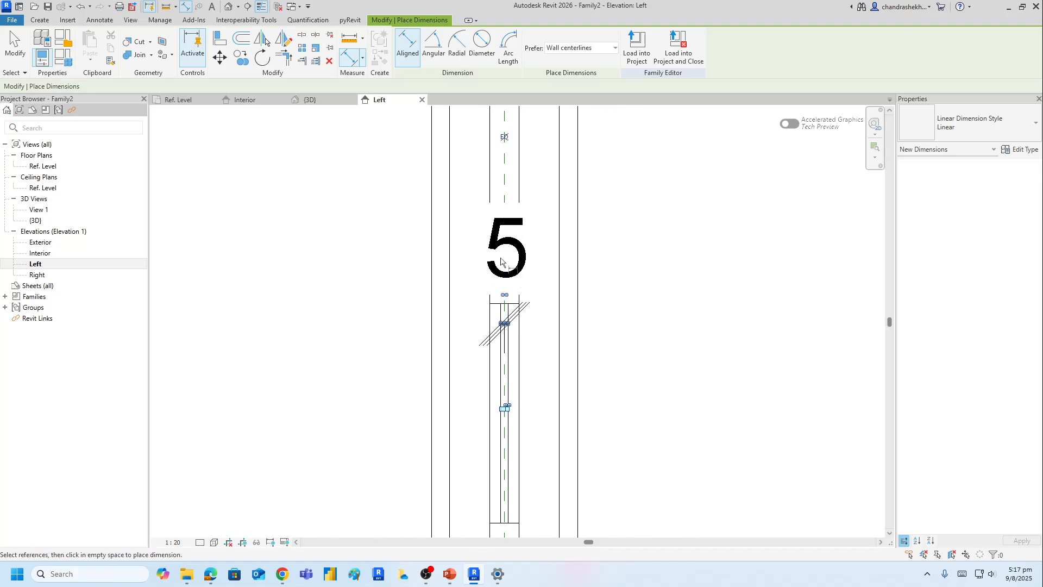
scroll(530, 483, up, 5)
click(450, 247)
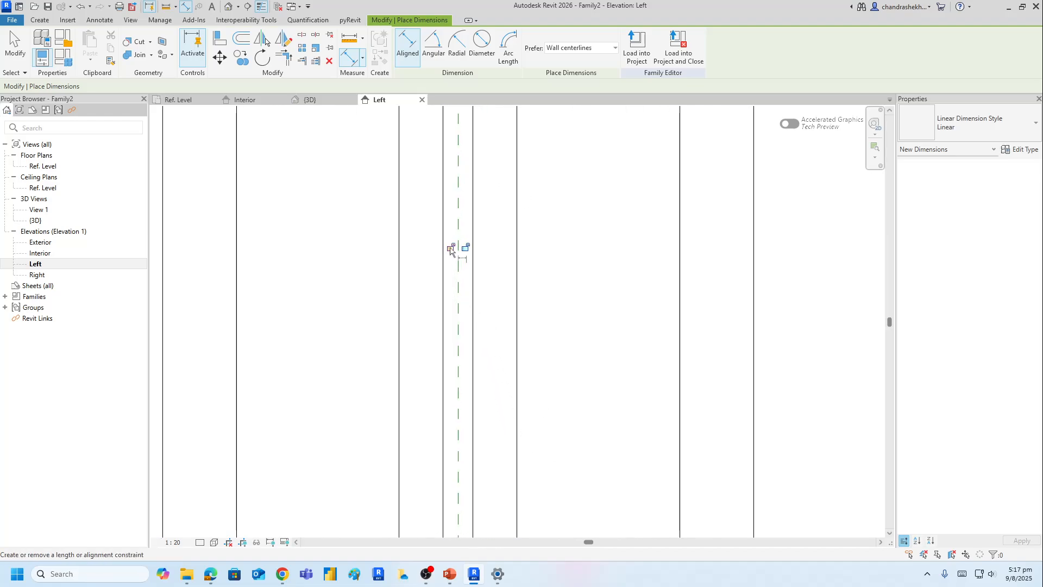
click(465, 248)
scroll(543, 280, down, 4)
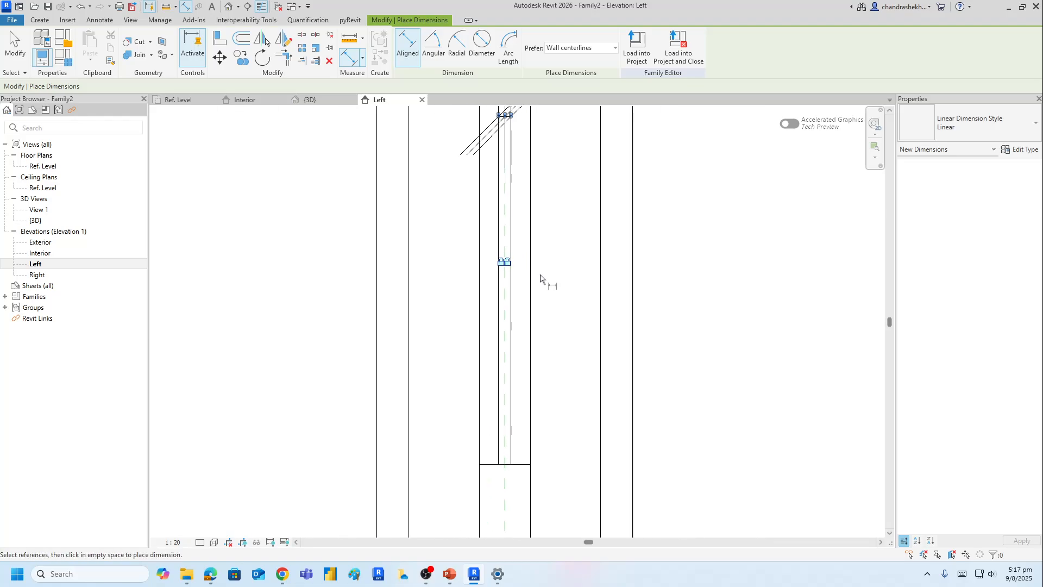
scroll(649, 279, down, 2)
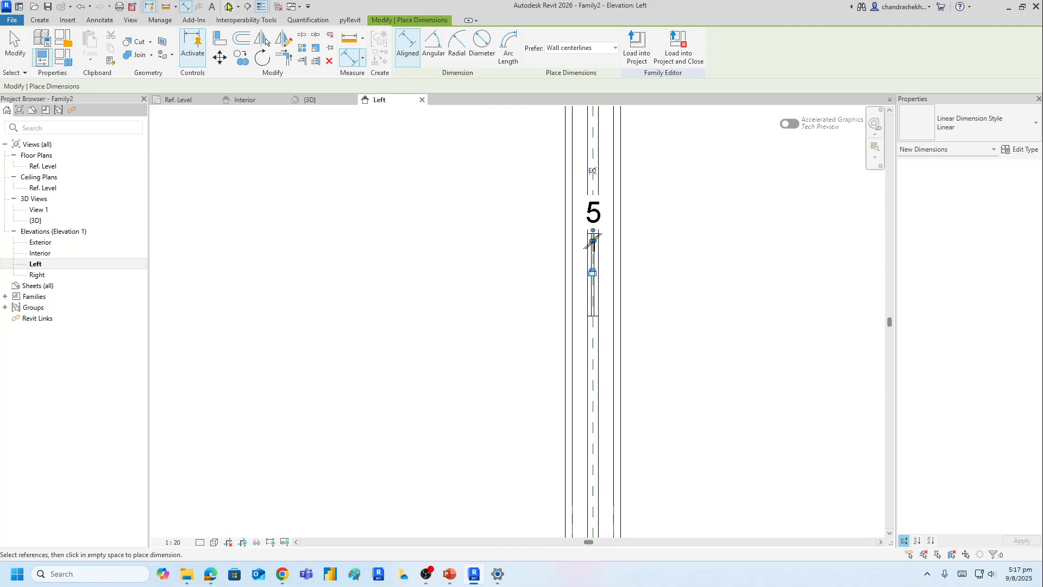
- Open the 3D view, assign the Glass material to the vision panel extrusion, and clear the selection
click(228, 5)
scroll(424, 282, up, 5)
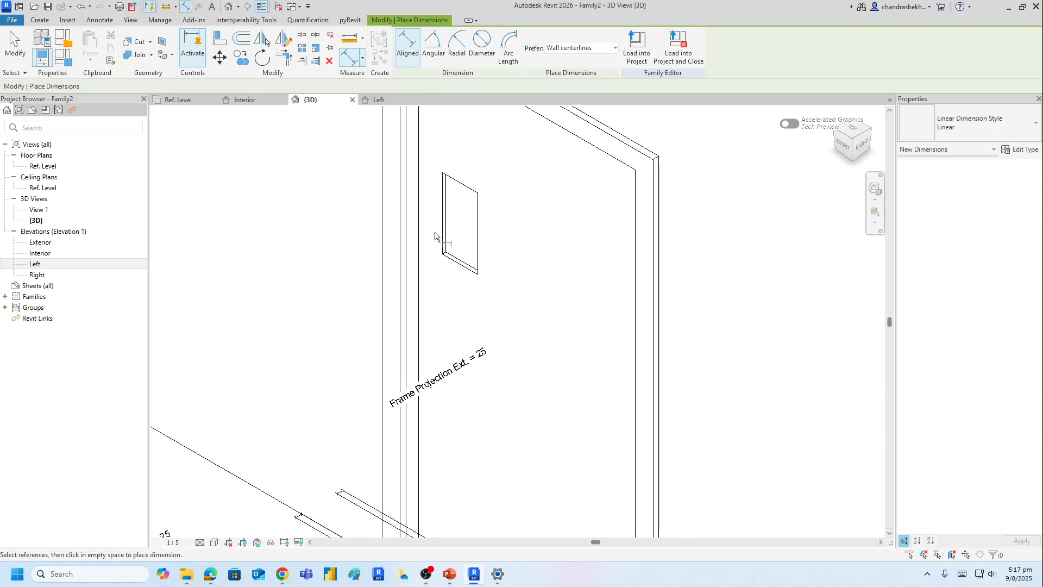
click(15, 46)
scroll(435, 296, up, 4)
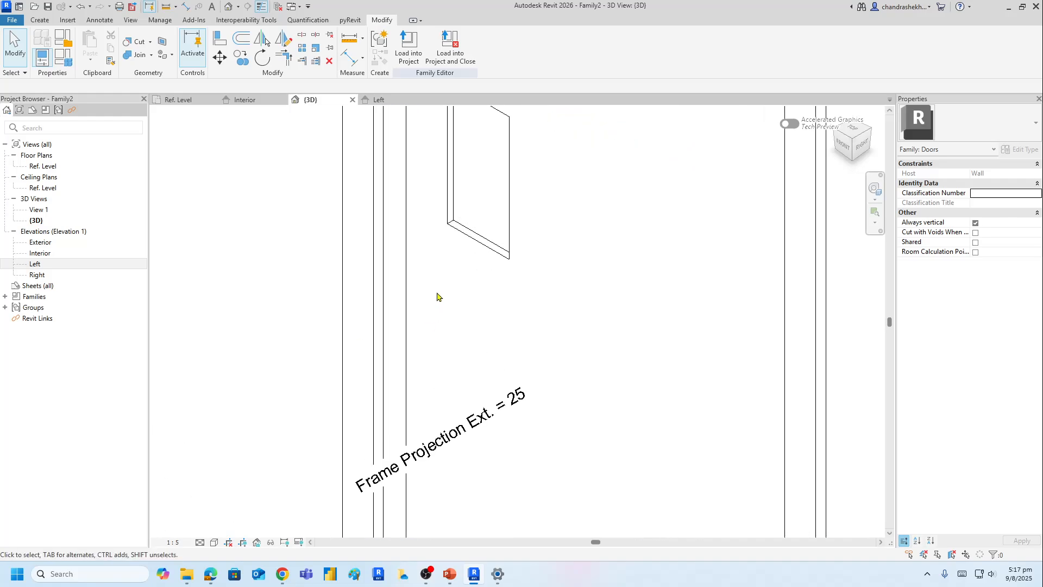
click(464, 230)
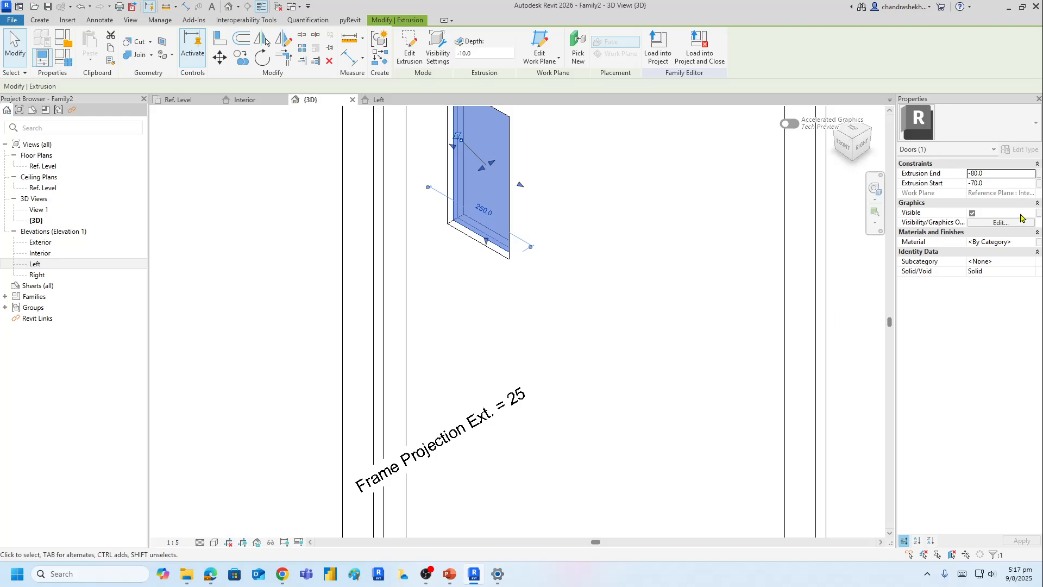
click(1024, 242)
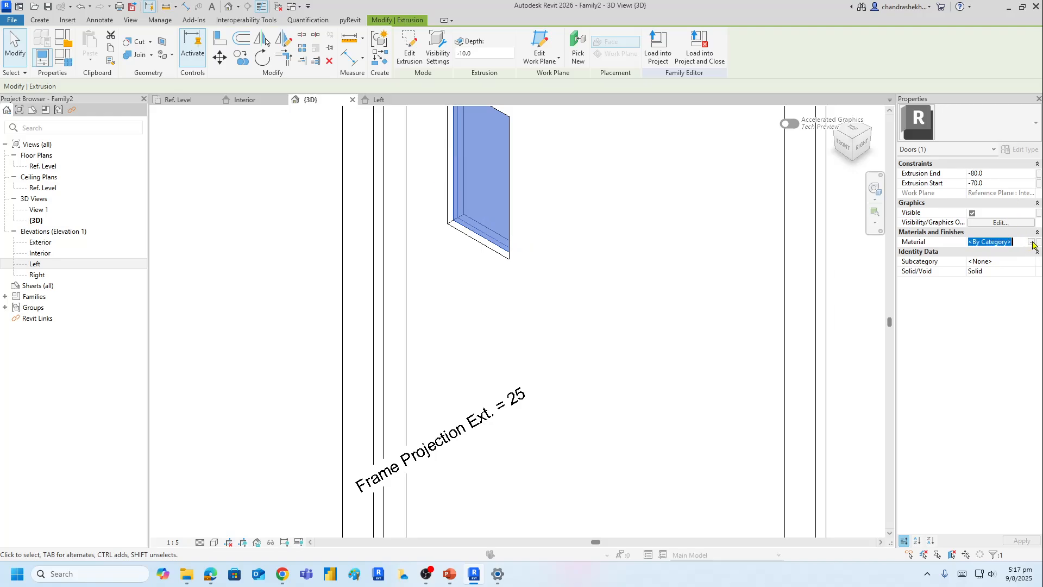
click(1031, 242)
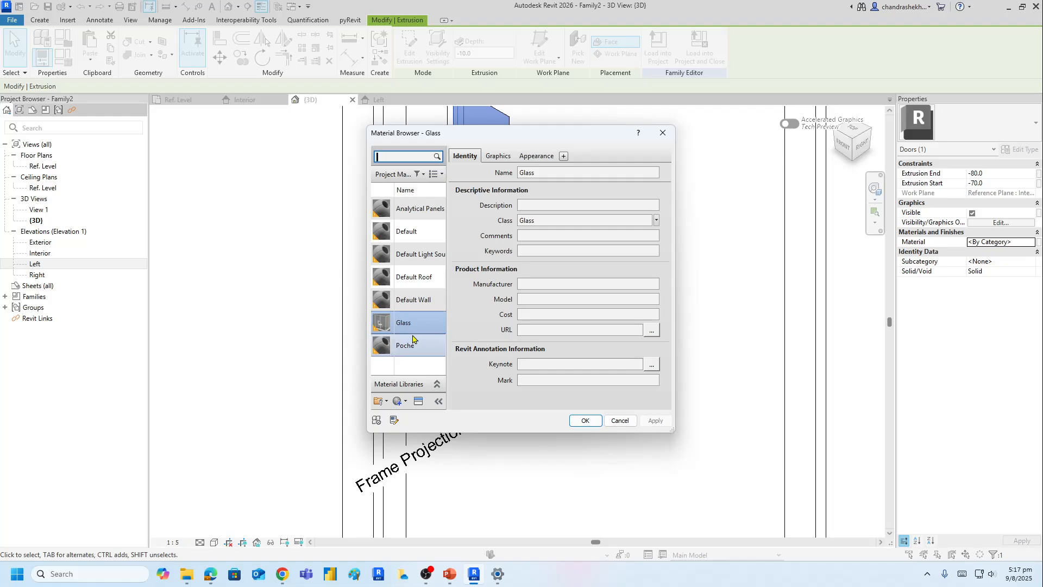
click(585, 421)
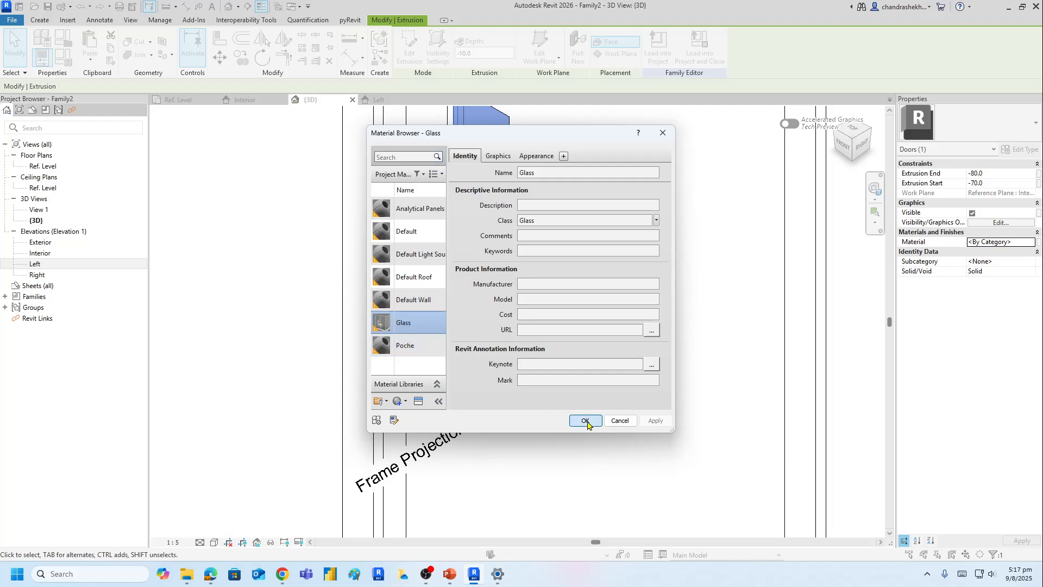
click(302, 284)
scroll(296, 286, down, 5)
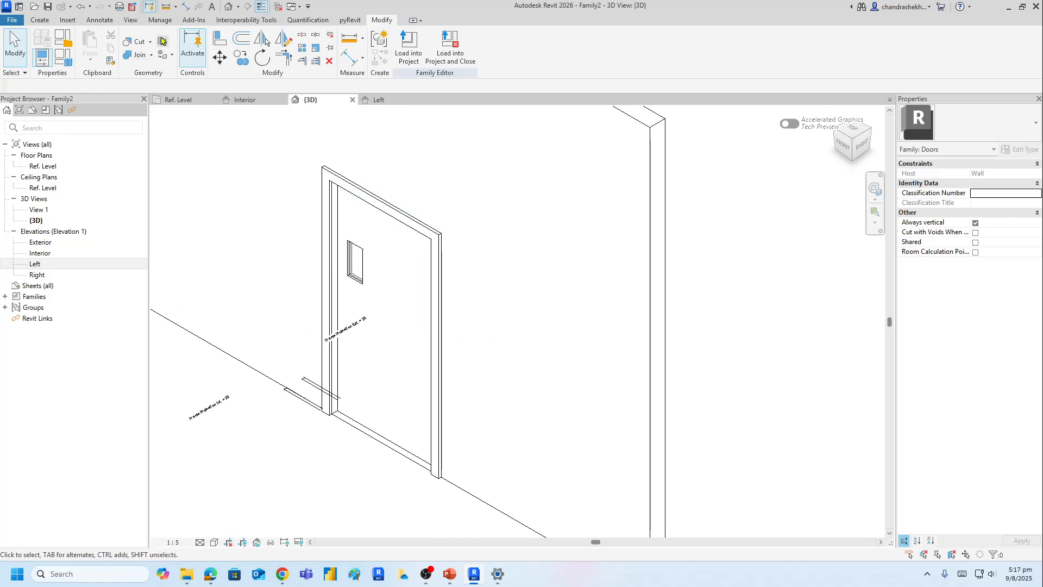
- Set the 3D view's visual style to Consistent Colors and inspect the glazed vision panel in the door
click(214, 542)
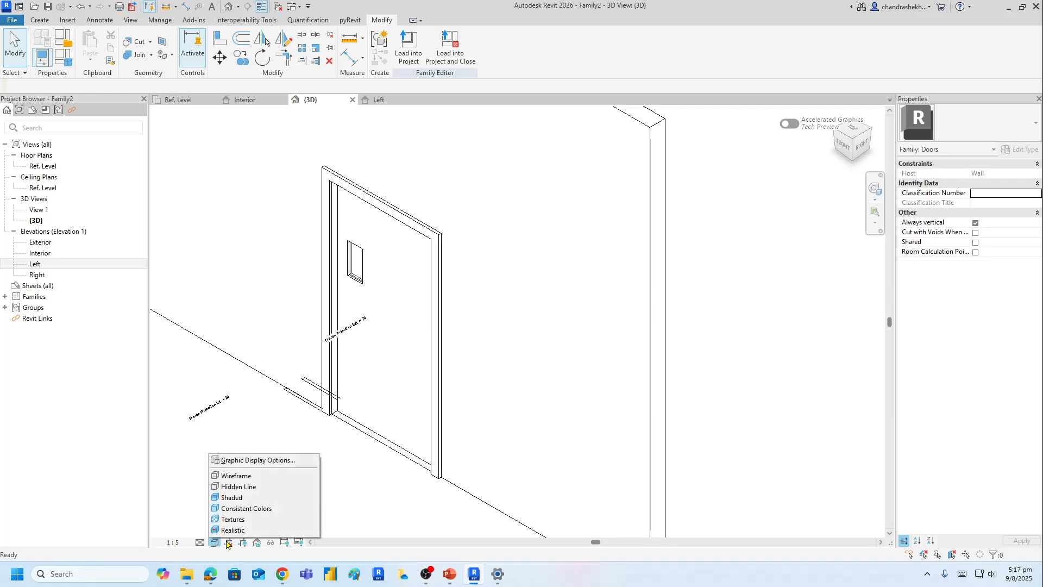
click(240, 508)
shift+middle_drag(375, 488, 362, 316)
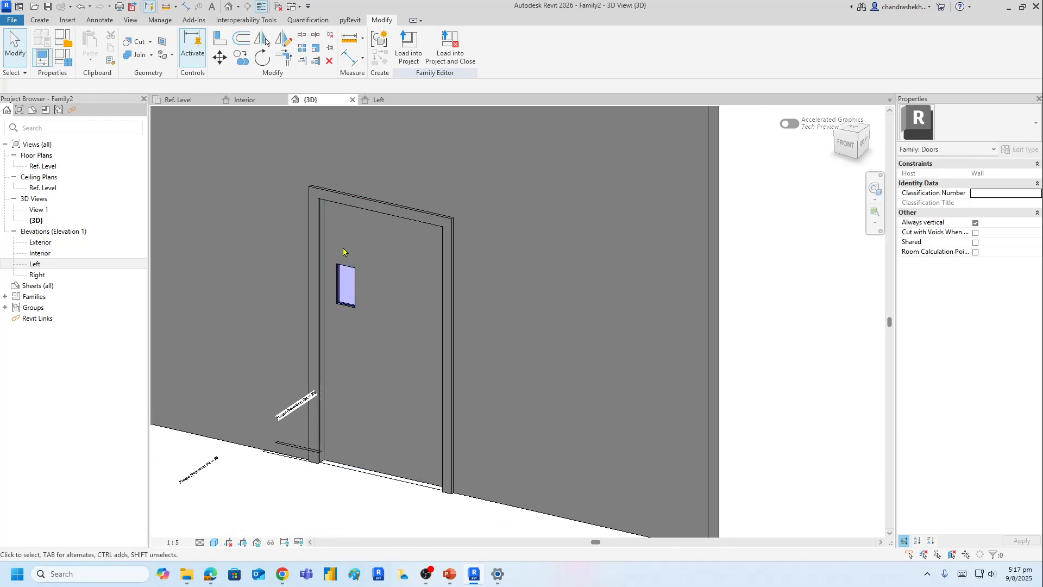
scroll(353, 309, up, 5)
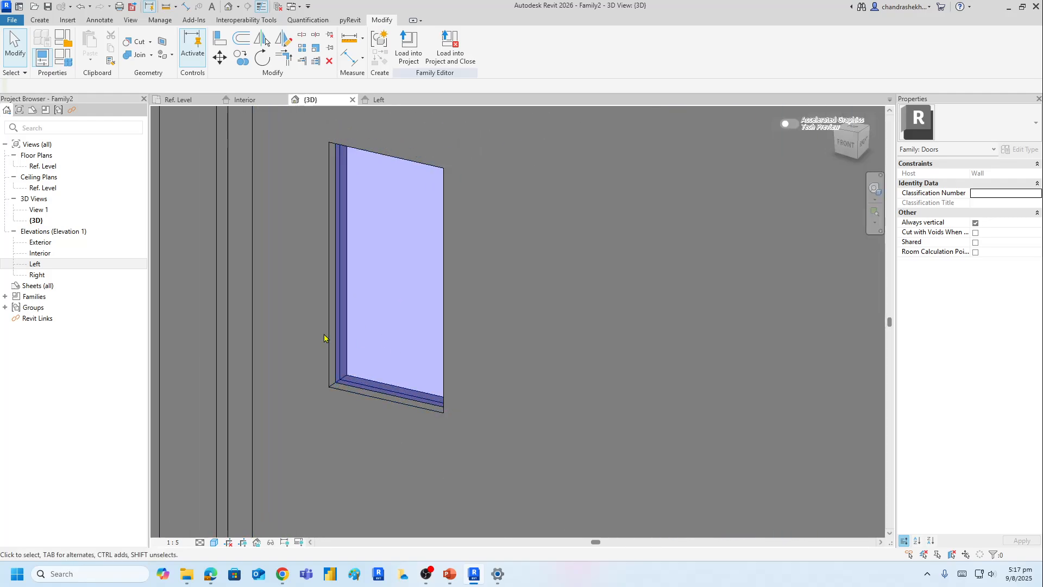
scroll(364, 359, down, 5)
scroll(368, 367, down, 3)
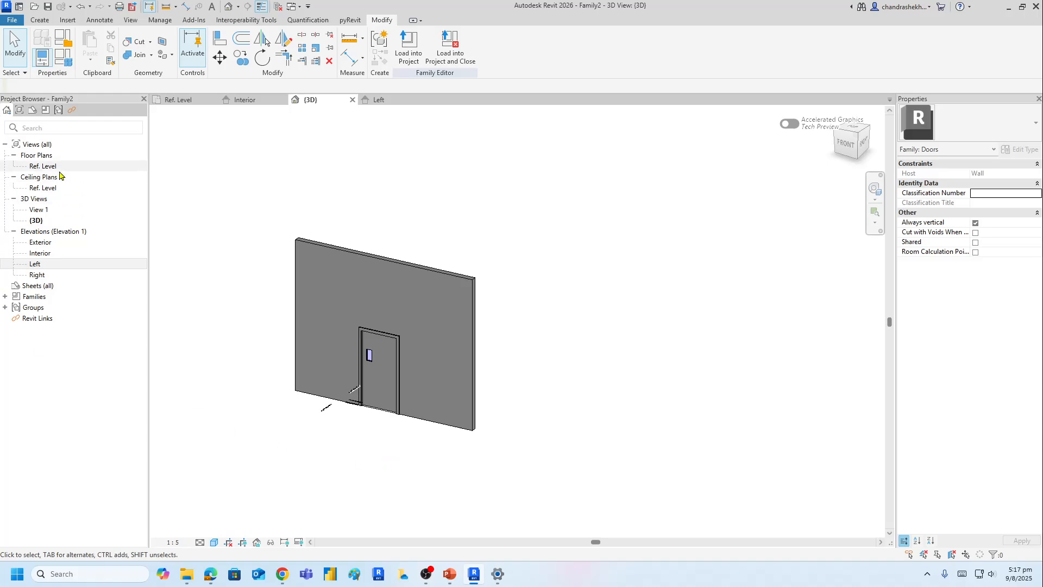
- Open the Ref. Level floor plan and review the door panel, frame and reference planes in the wall
double_click(43, 166)
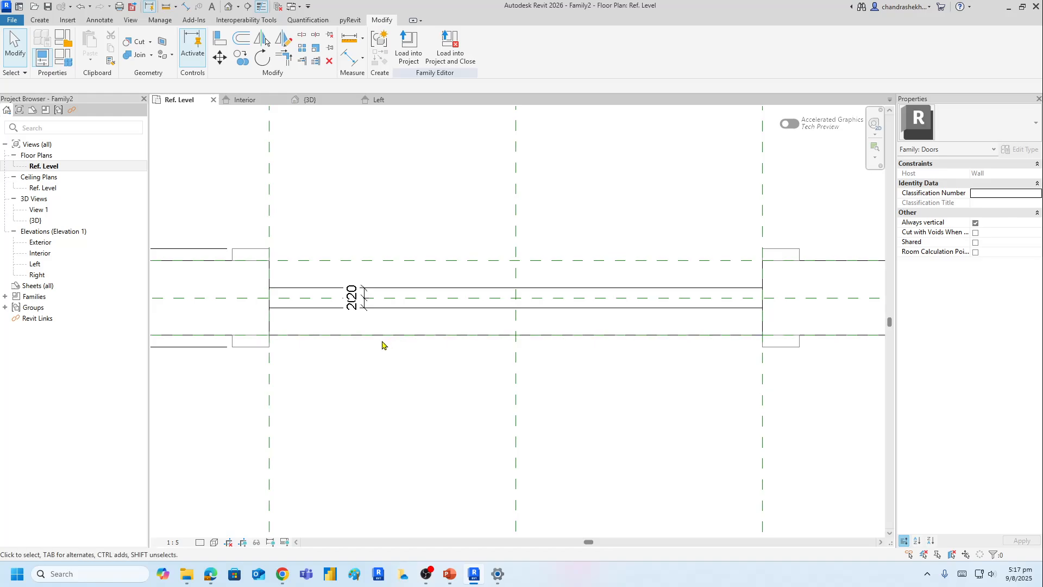
scroll(381, 345, down, 2)
middle_drag(402, 367, 372, 447)
click(323, 450)
click(358, 295)
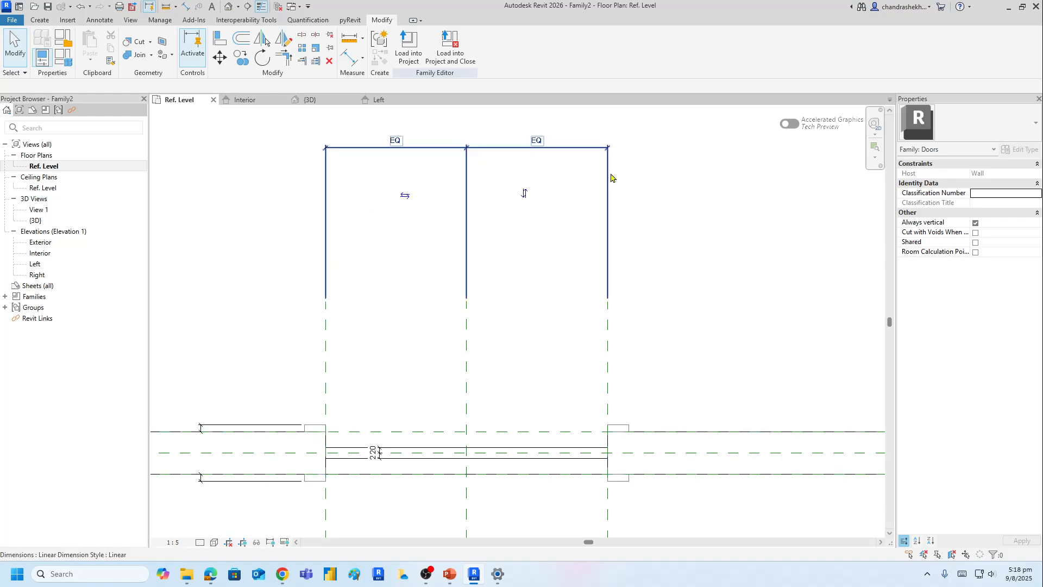
scroll(359, 507, down, 1)
scroll(359, 508, down, 1)
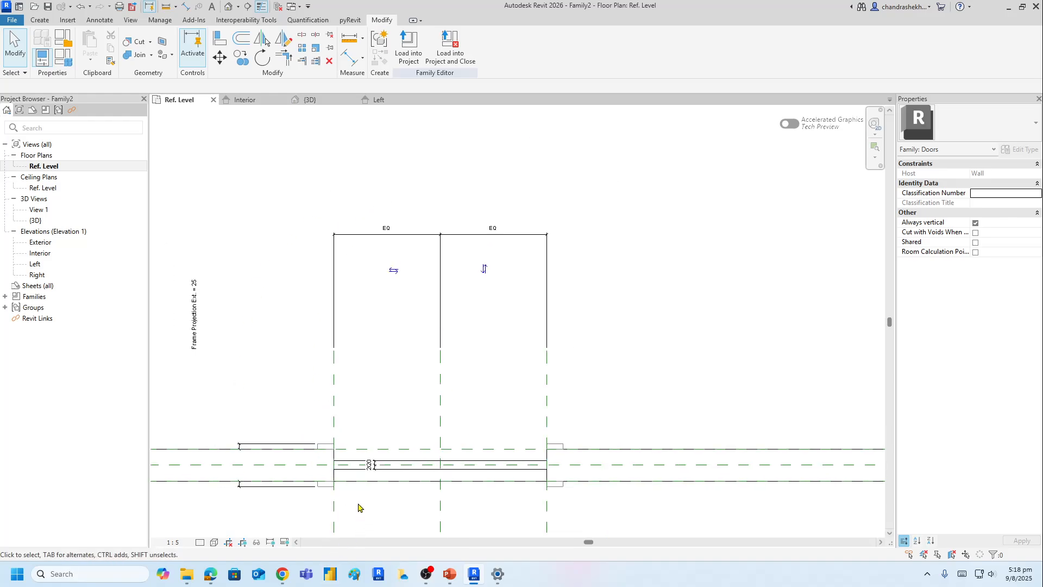
middle_drag(360, 505, 334, 428)
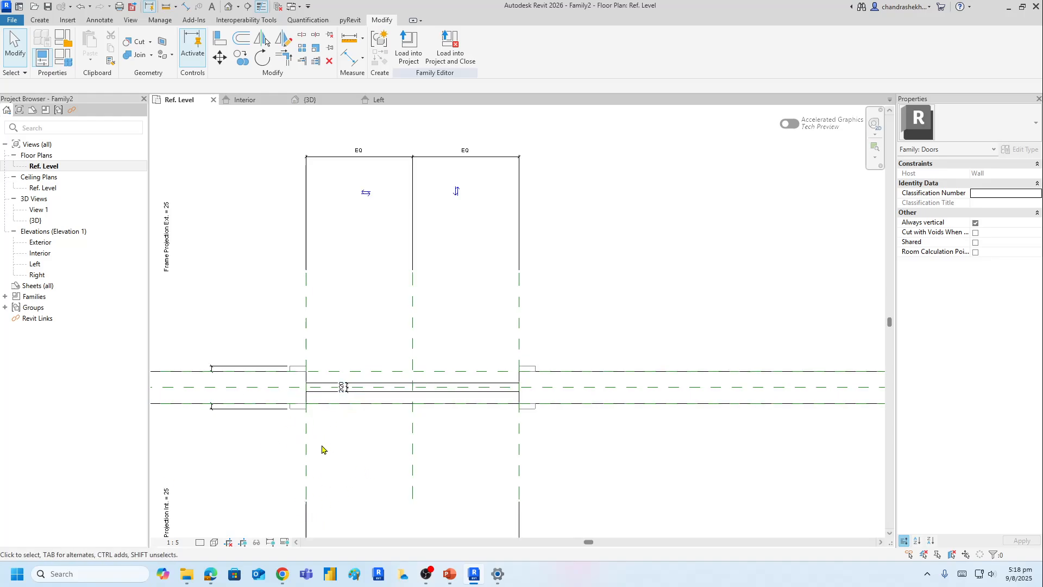
- Start loading a family and browse the US library to the Hardware folder inside Doors
click(42, 22)
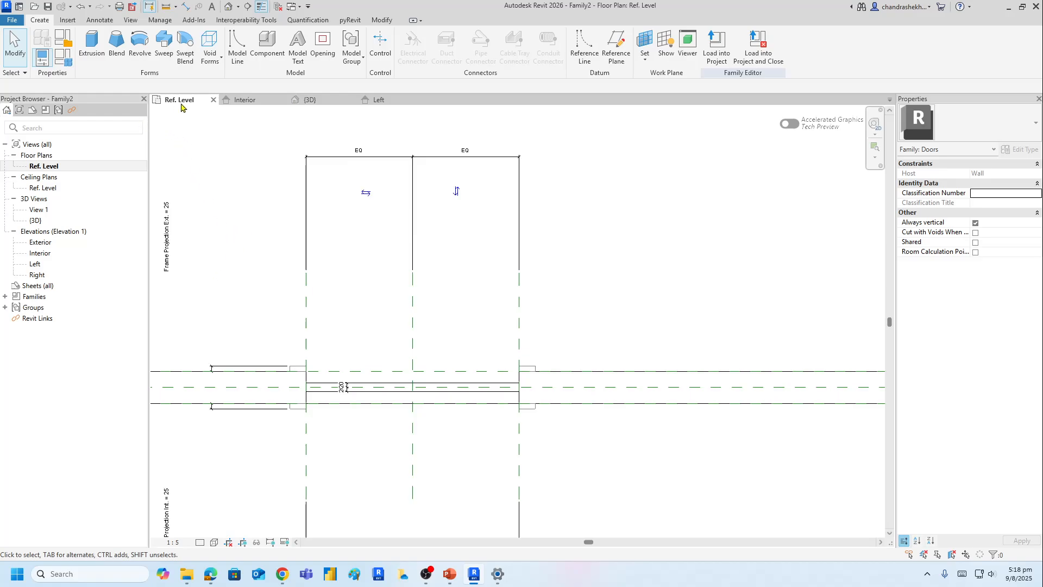
click(69, 20)
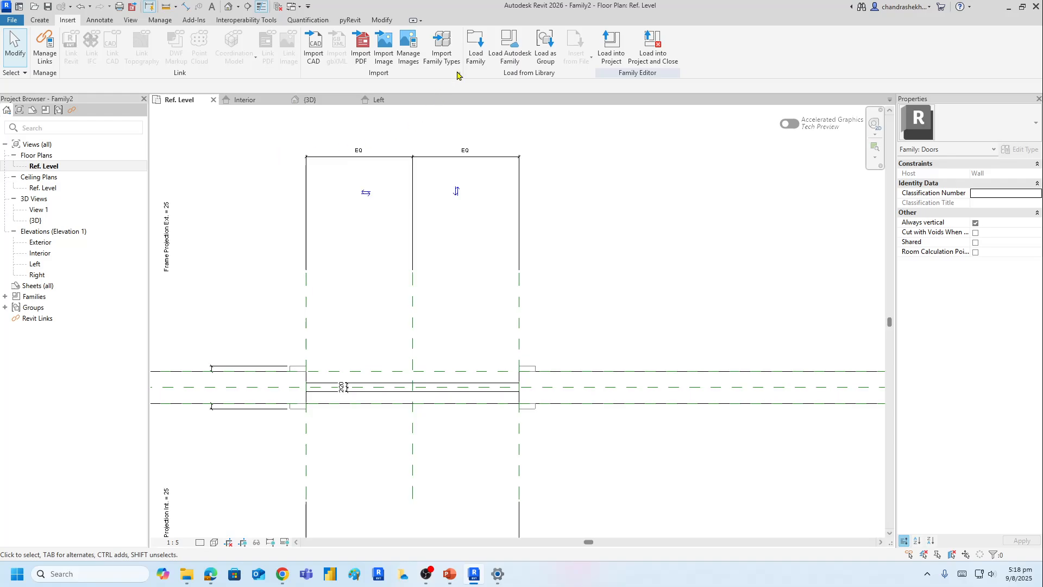
click(476, 49)
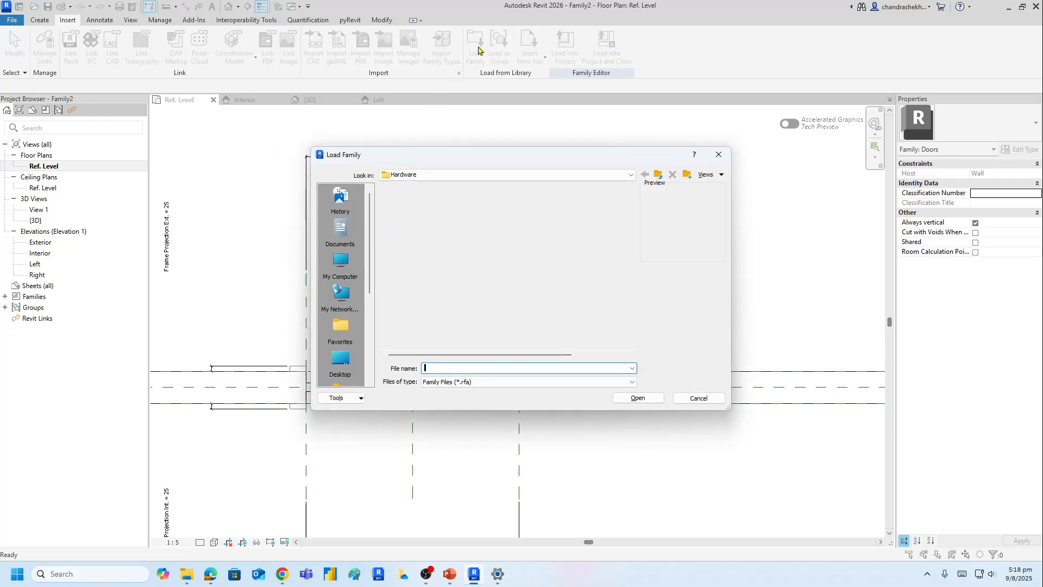
click(422, 176)
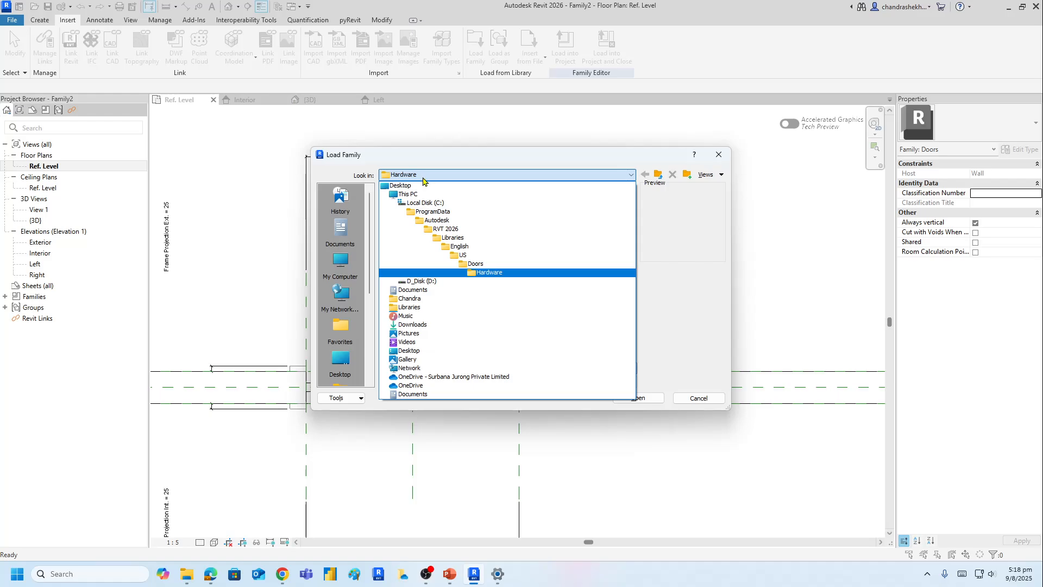
click(462, 256)
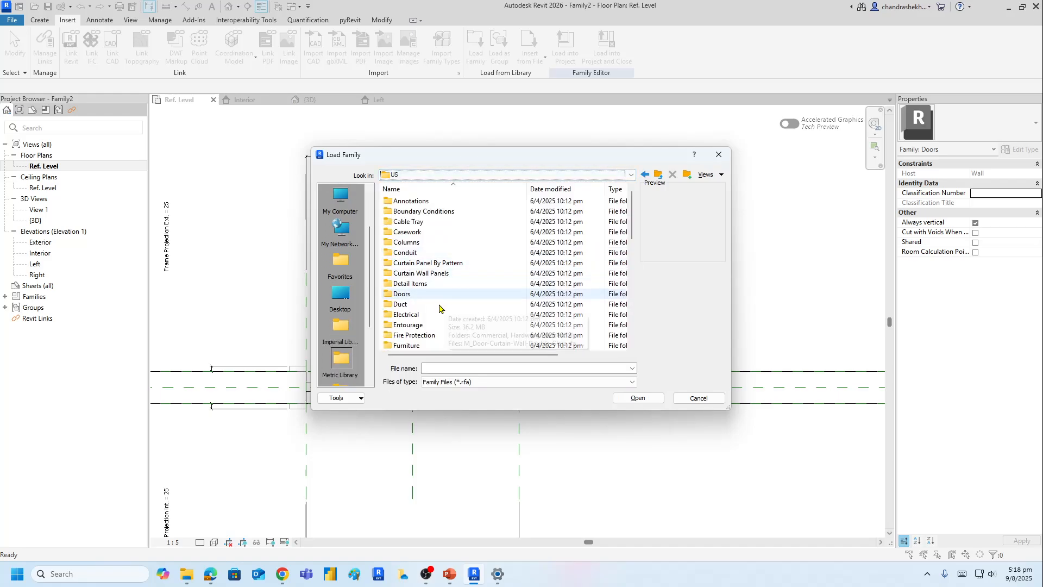
click(428, 175)
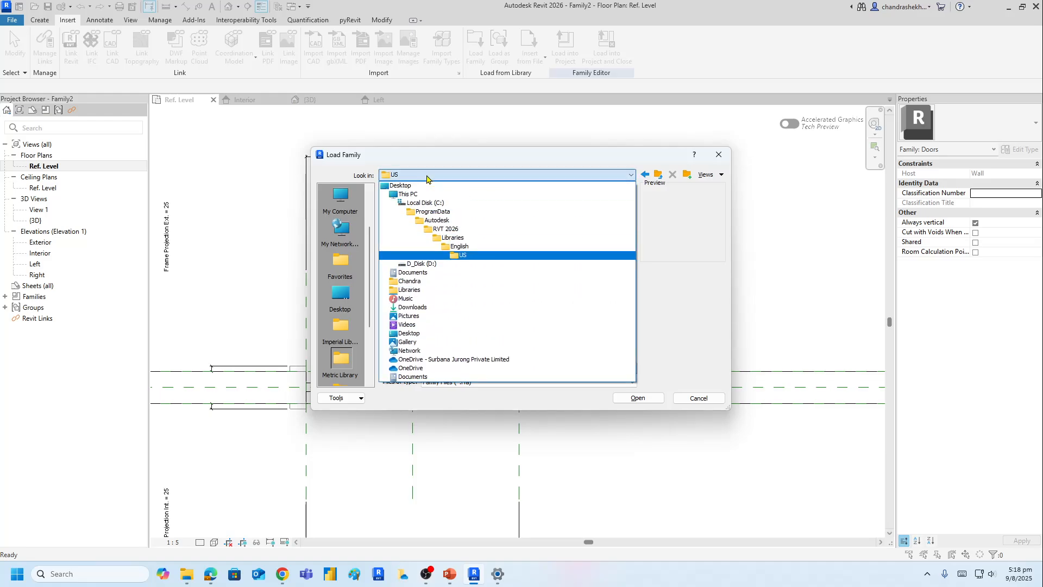
click(462, 255)
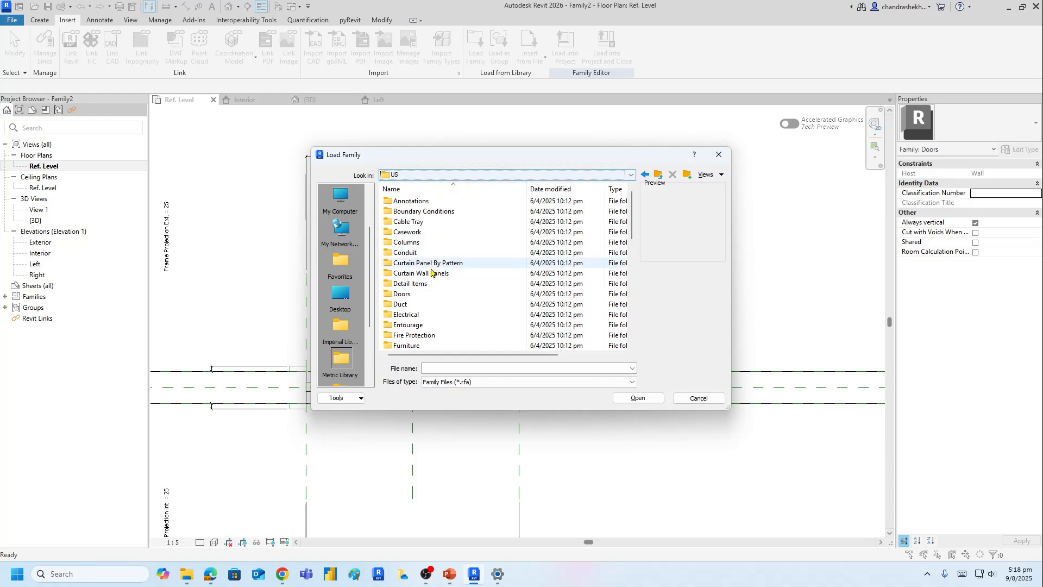
double_click(405, 293)
click(410, 212)
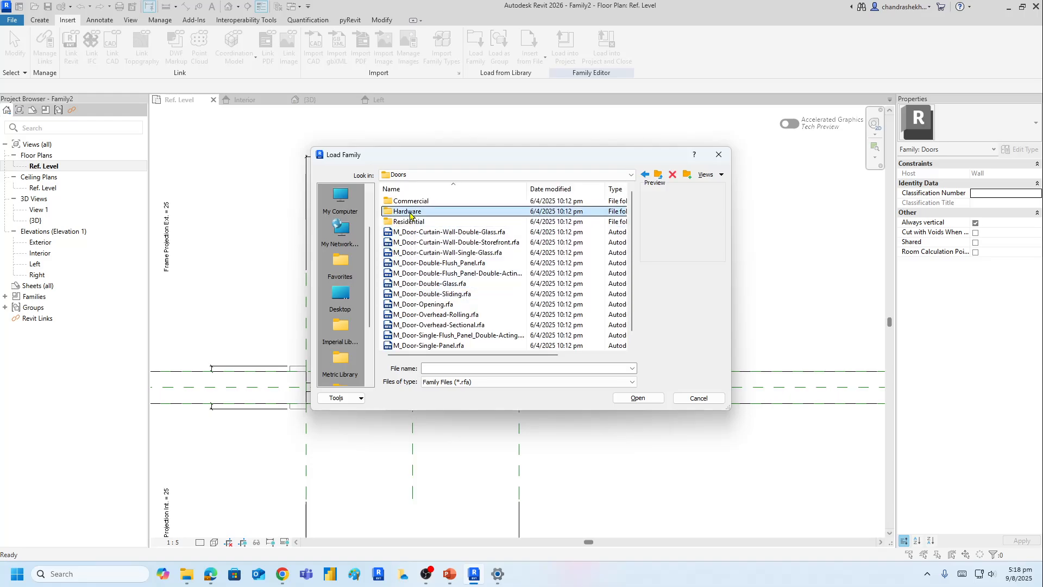
double_click(410, 214)
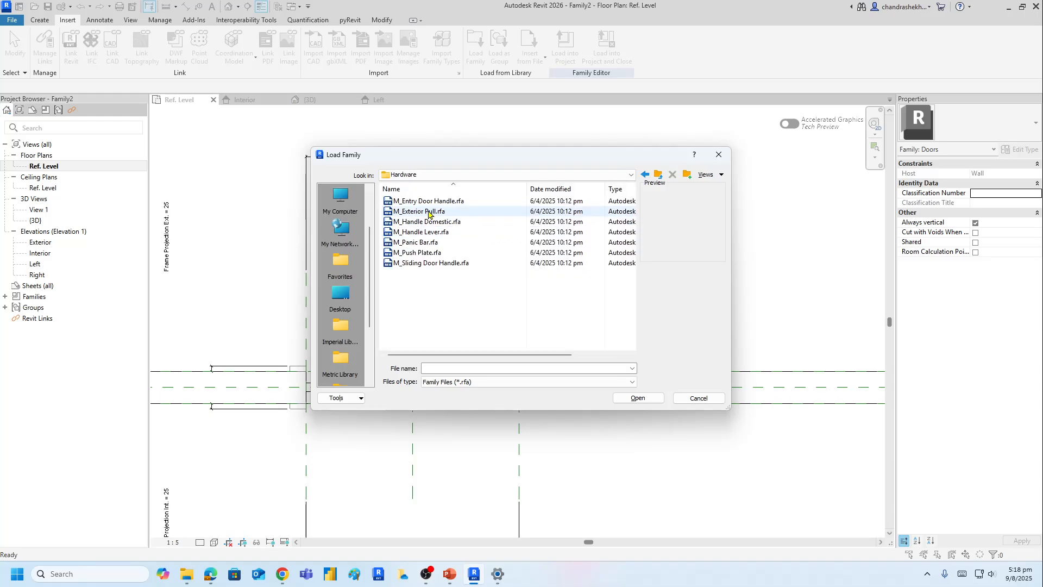
- Preview the hardware families in the Hardware folder, from the exterior pull and handles to the panic bar, push plate and sliding door handle
click(428, 213)
click(425, 226)
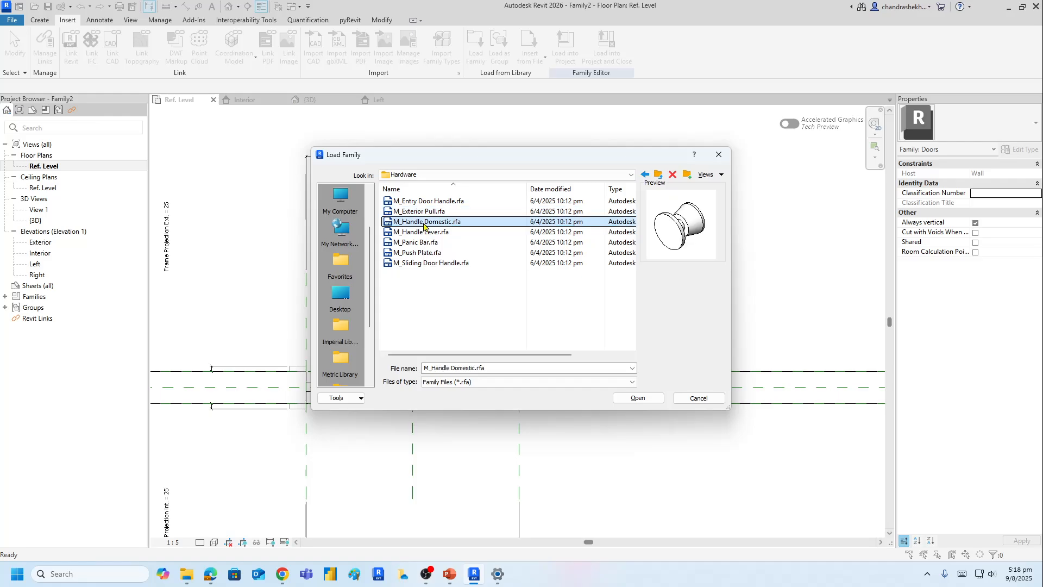
click(424, 233)
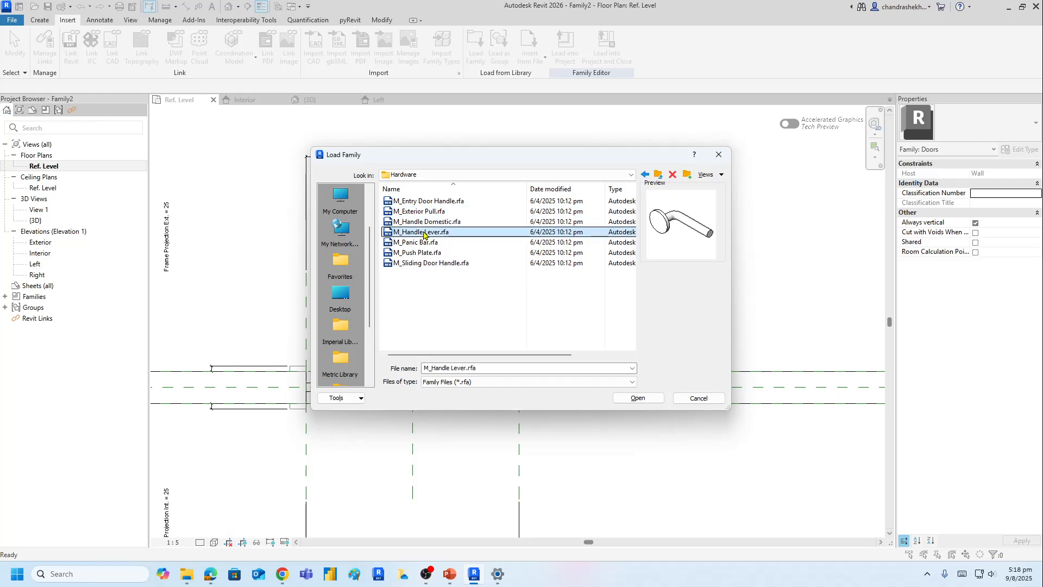
click(425, 243)
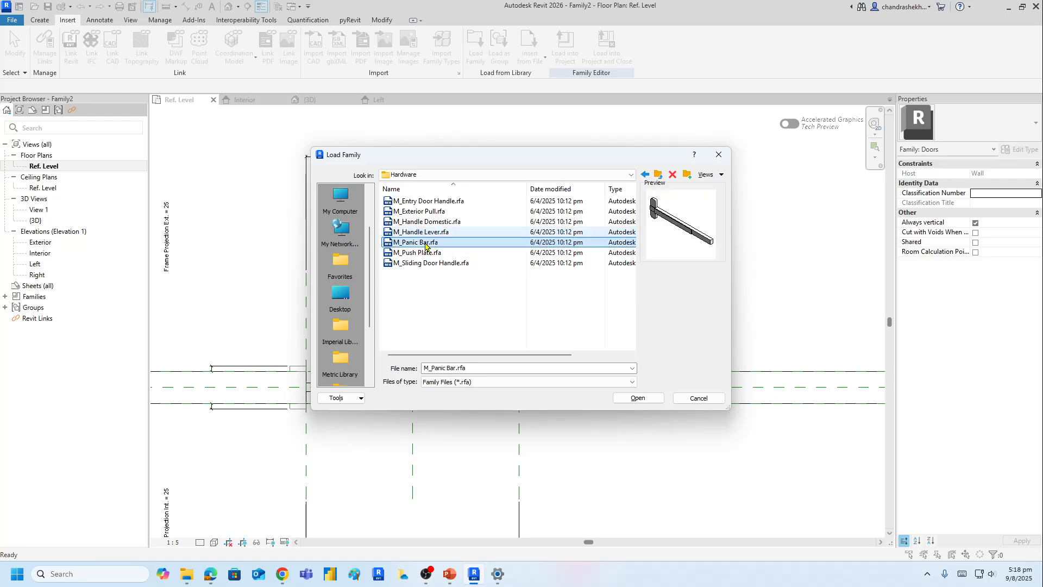
click(423, 253)
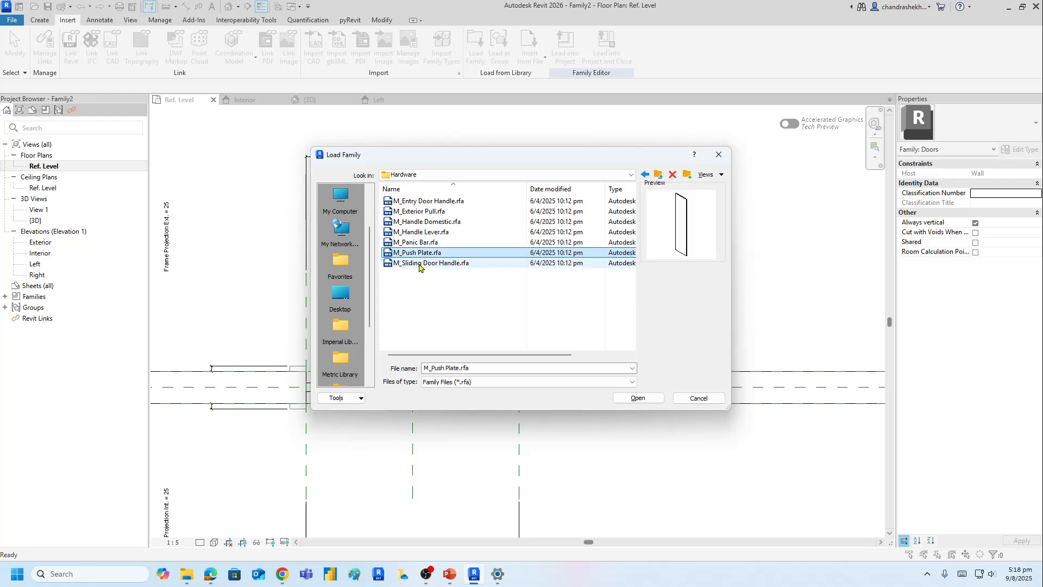
click(419, 264)
key(Up)
key(Up)
key(Up)
key(Up)
key(Up)
key(Up)
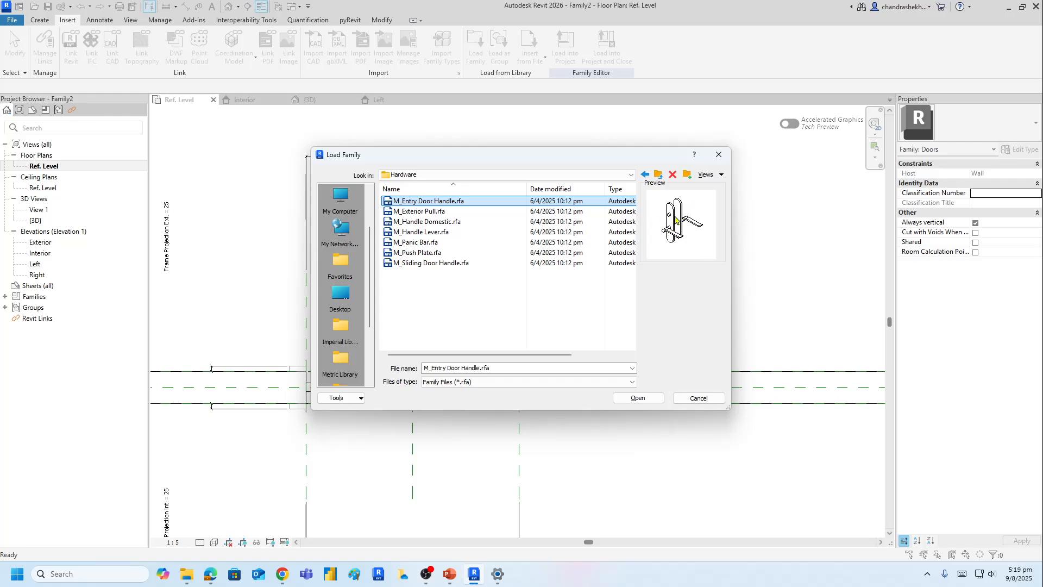
- Compare the hardware previews again and load the M_Entry Door Handle family
click(408, 253)
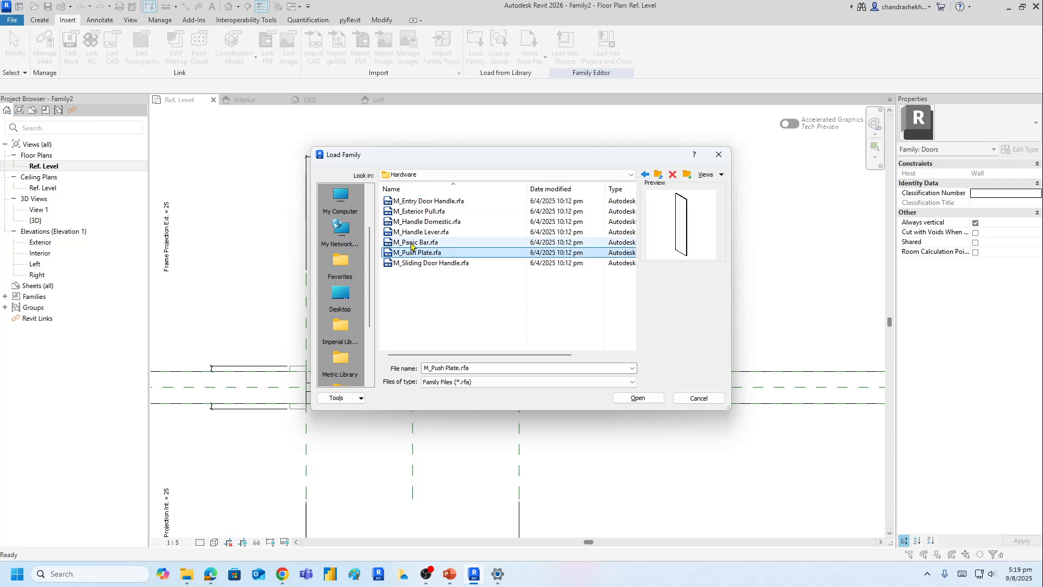
click(412, 243)
click(413, 231)
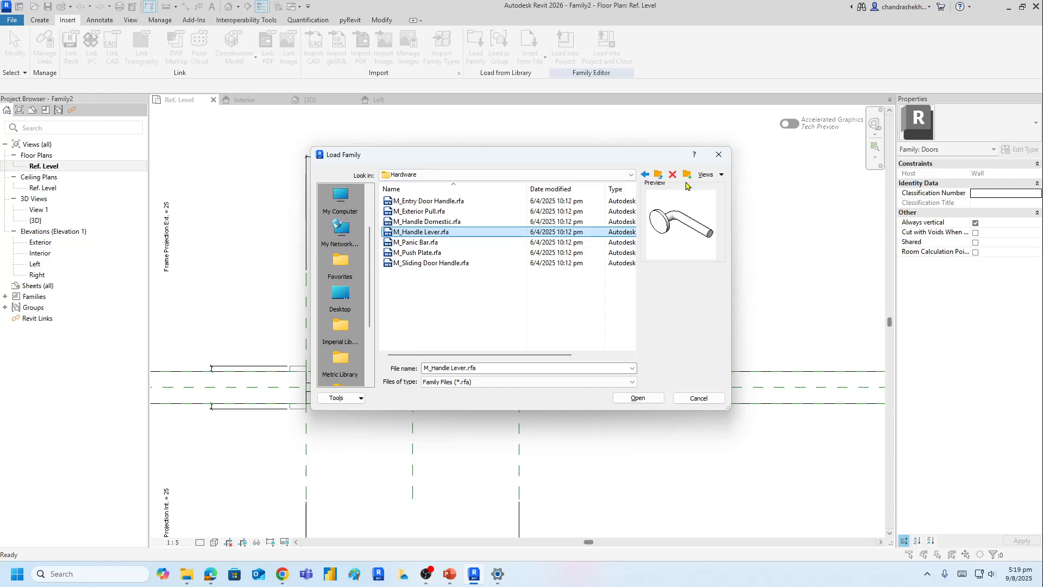
click(409, 212)
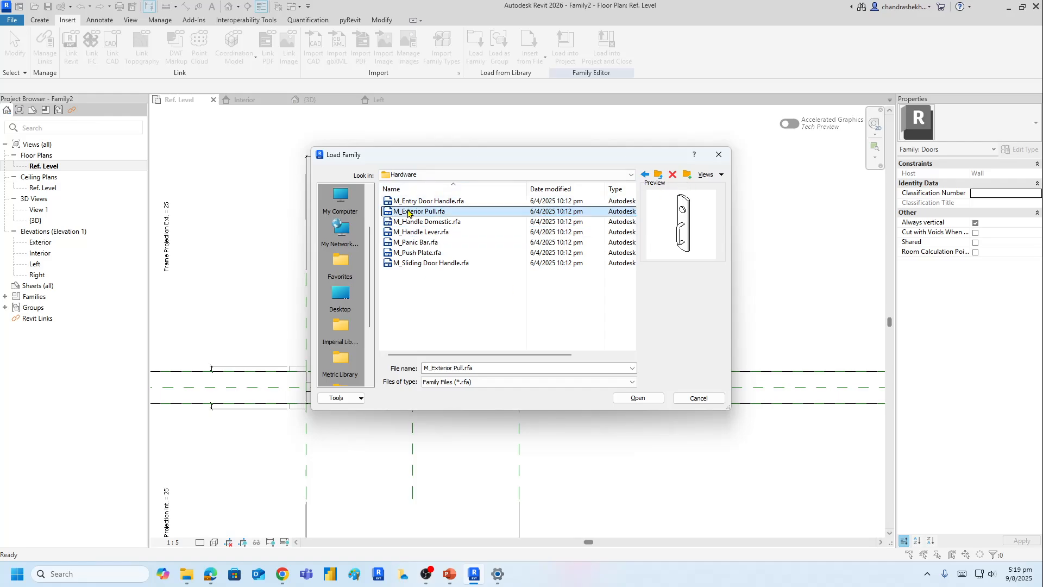
click(410, 202)
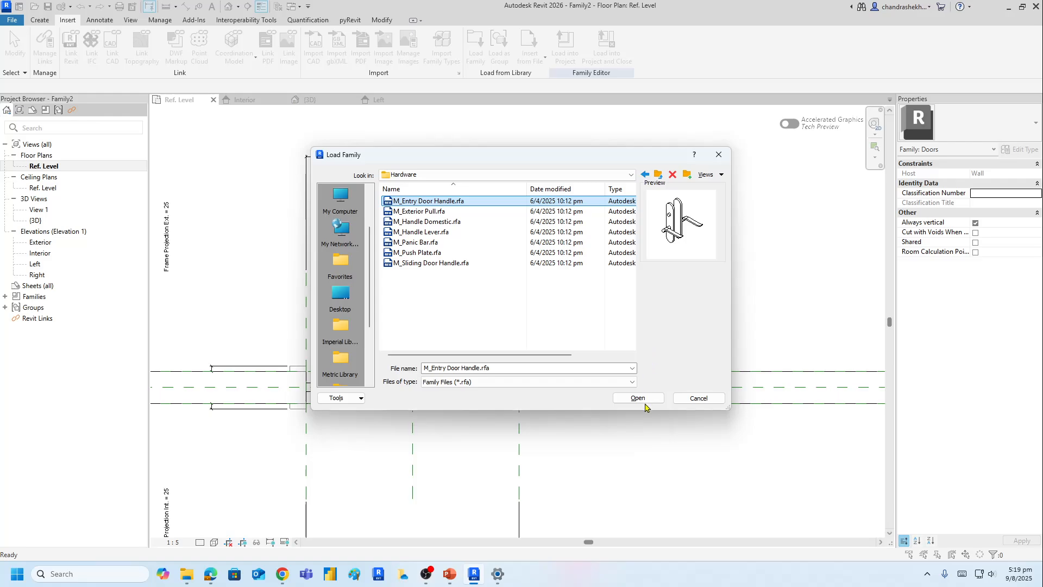
click(638, 398)
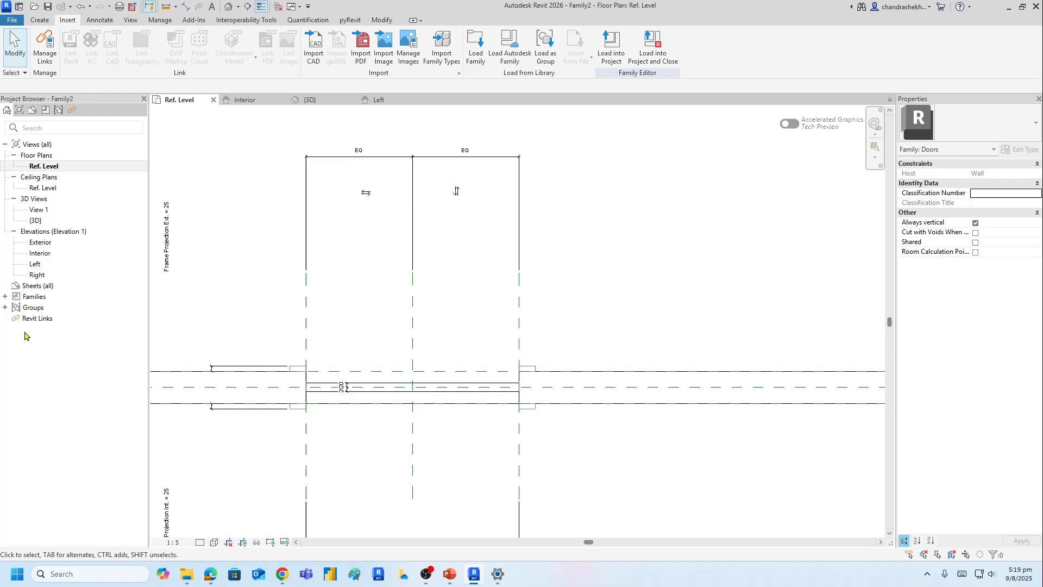
- Place one Standard instance of the loaded M_Entry Door Handle on the door panel near its left edge in the floor plan
click(5, 297)
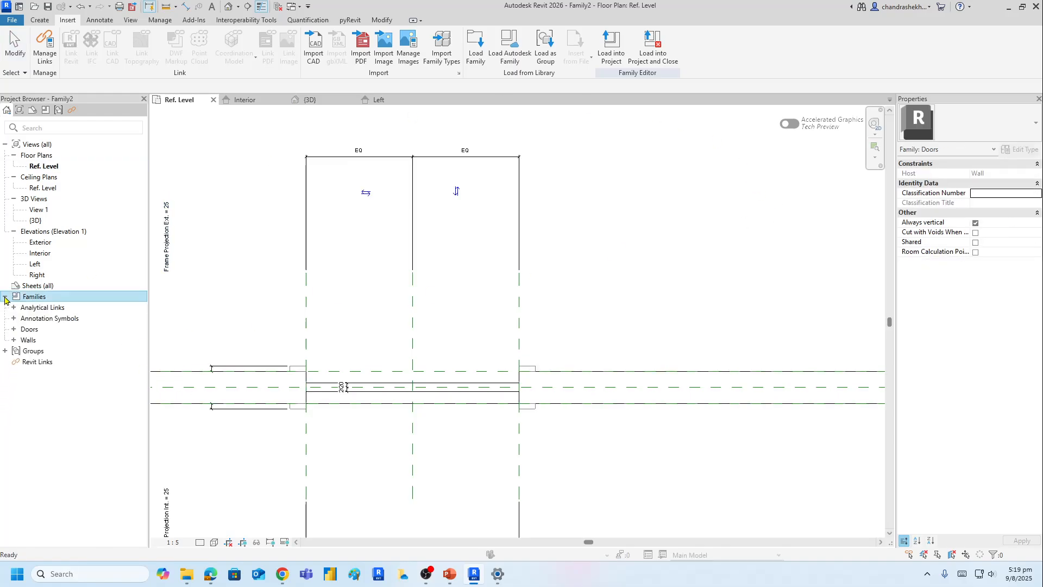
click(13, 330)
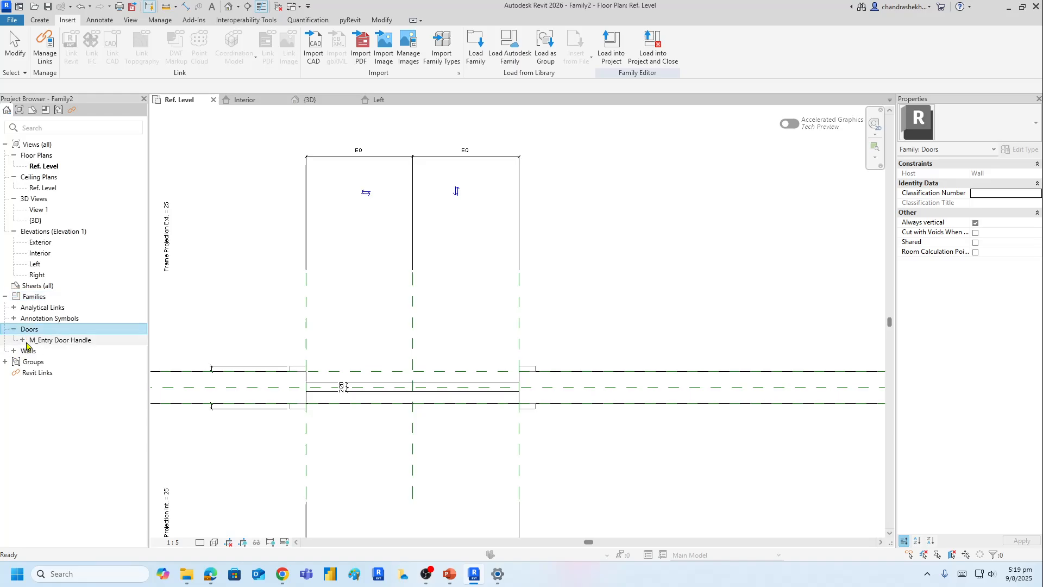
click(23, 341)
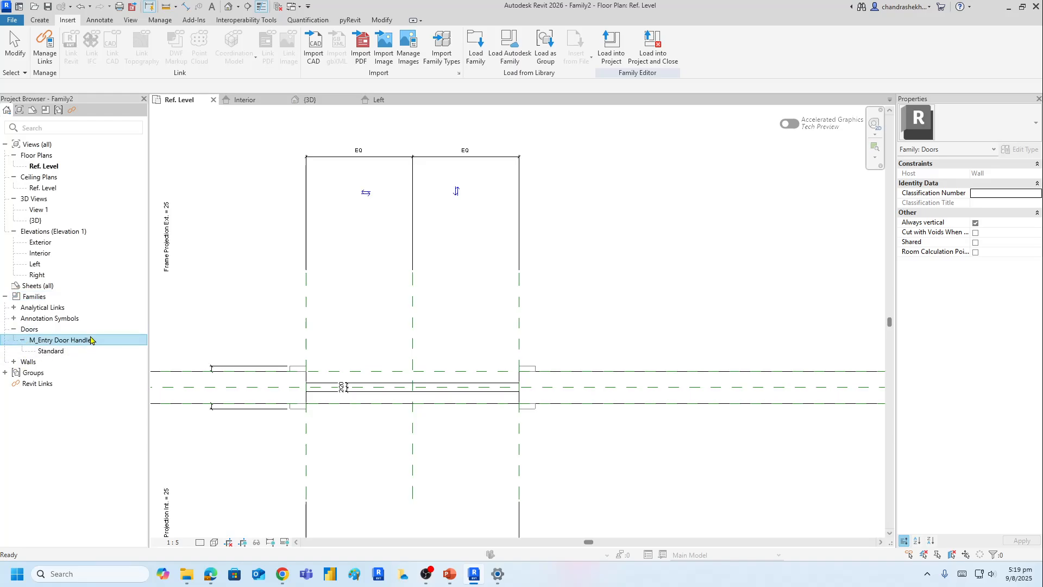
click(51, 352)
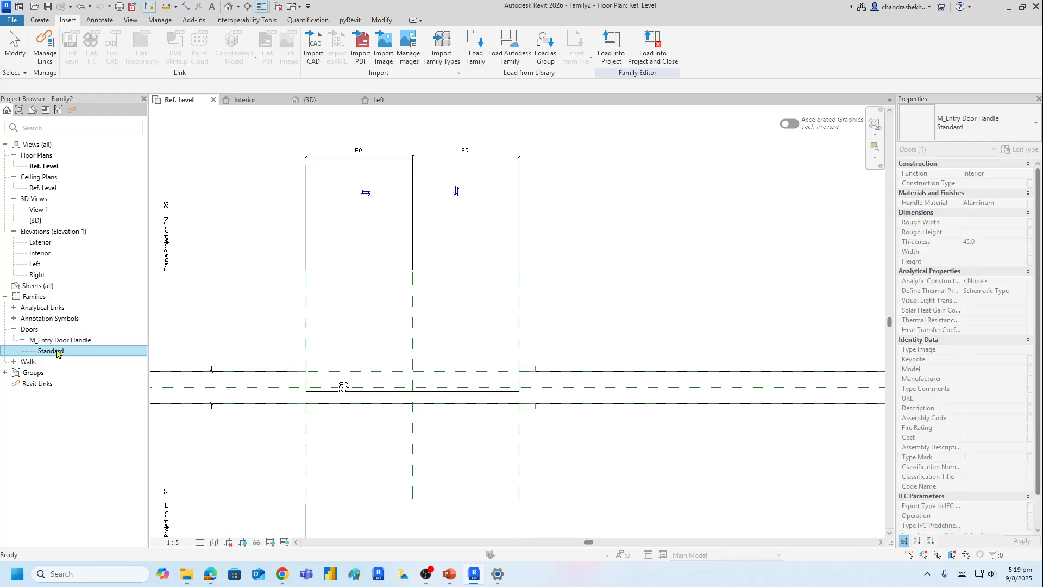
drag(57, 352, 347, 380)
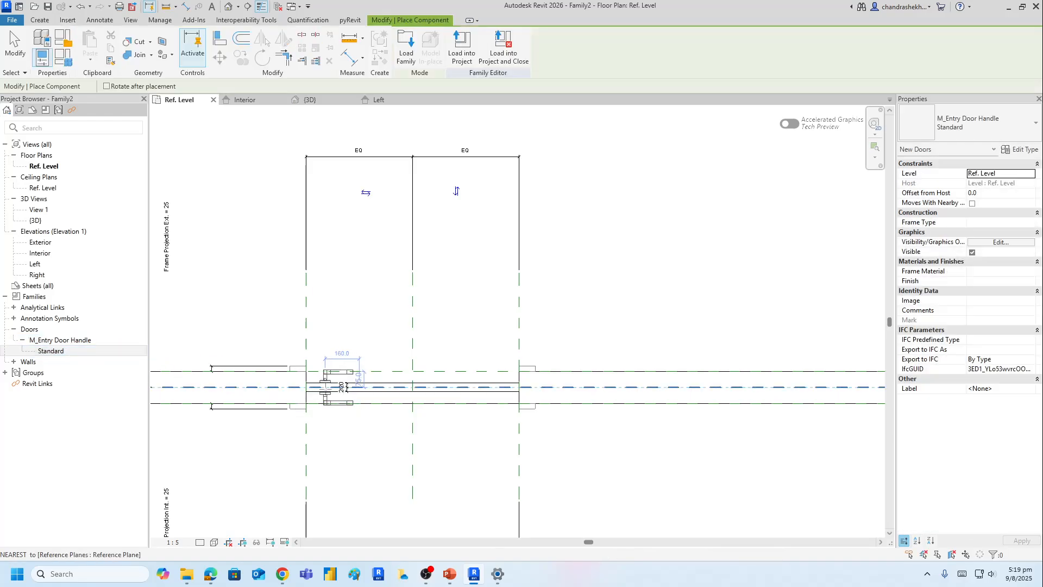
scroll(326, 386, up, 5)
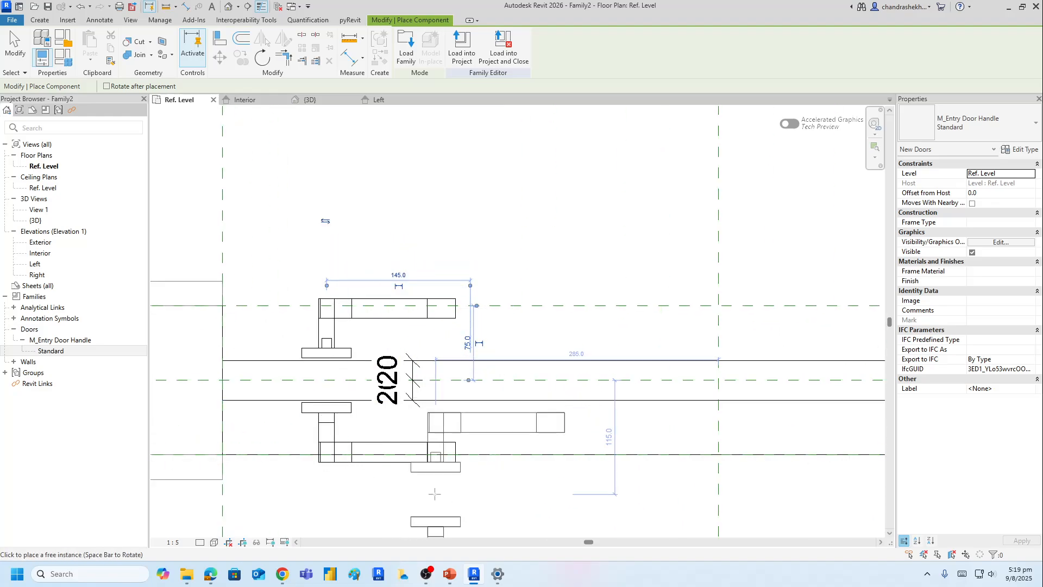
key(Escape)
key(Escape)
- Set the Thickness type parameter of the placed door handle to 40 so it fits the door panel
scroll(333, 368, up, 3)
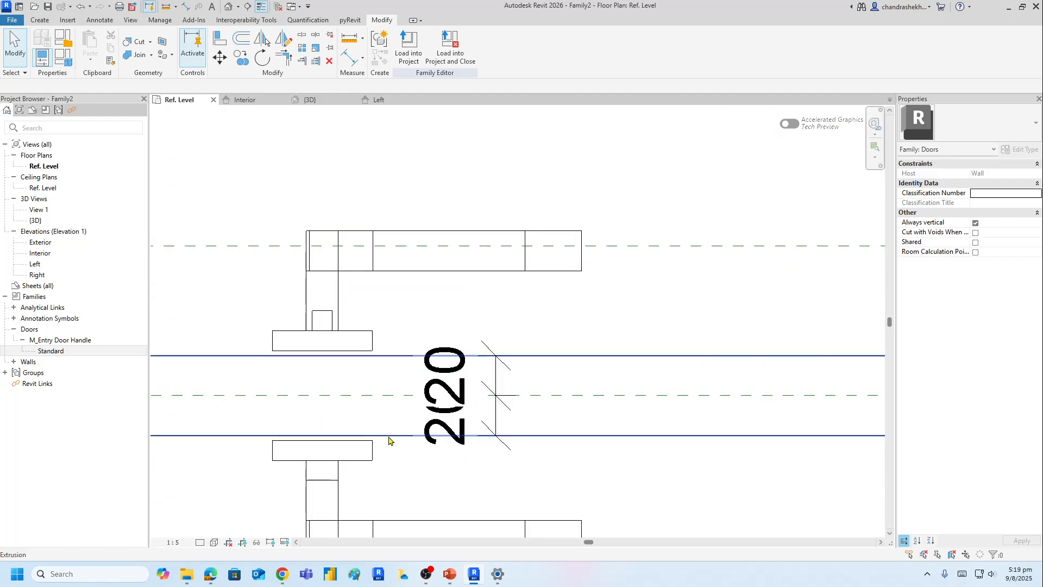
scroll(382, 426, down, 1)
scroll(382, 426, down, 1)
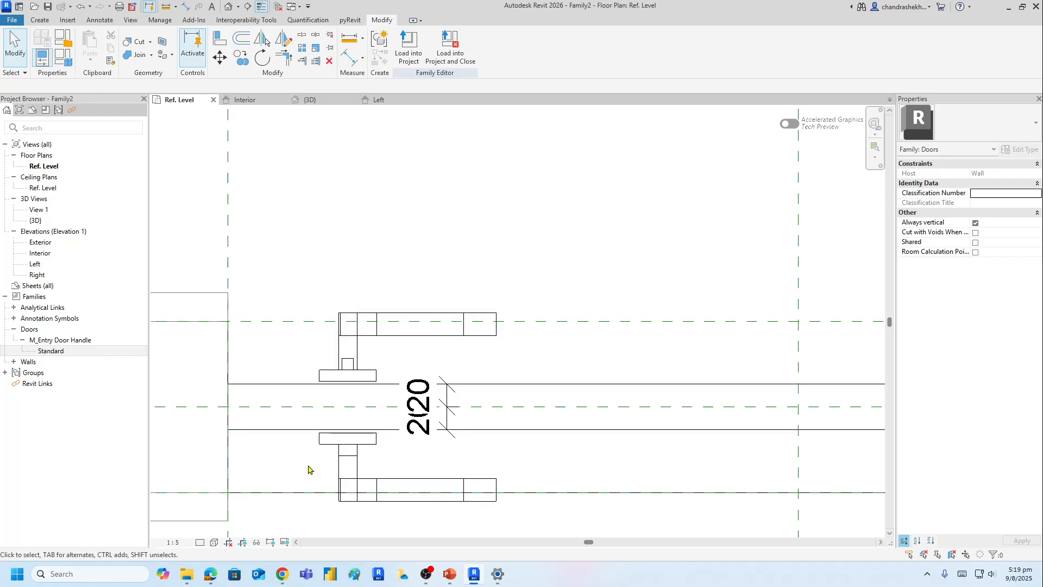
click(356, 364)
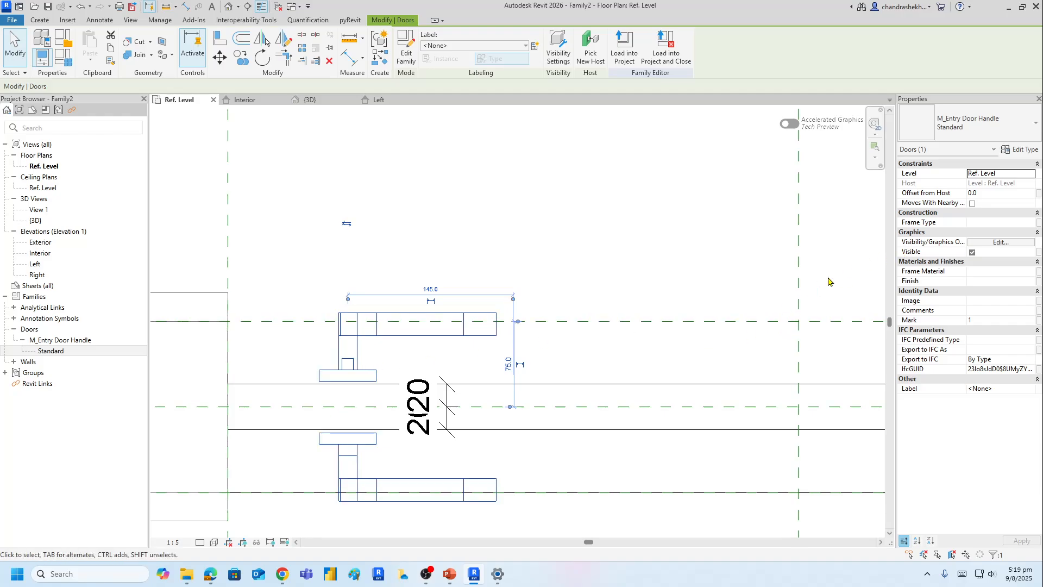
click(1016, 148)
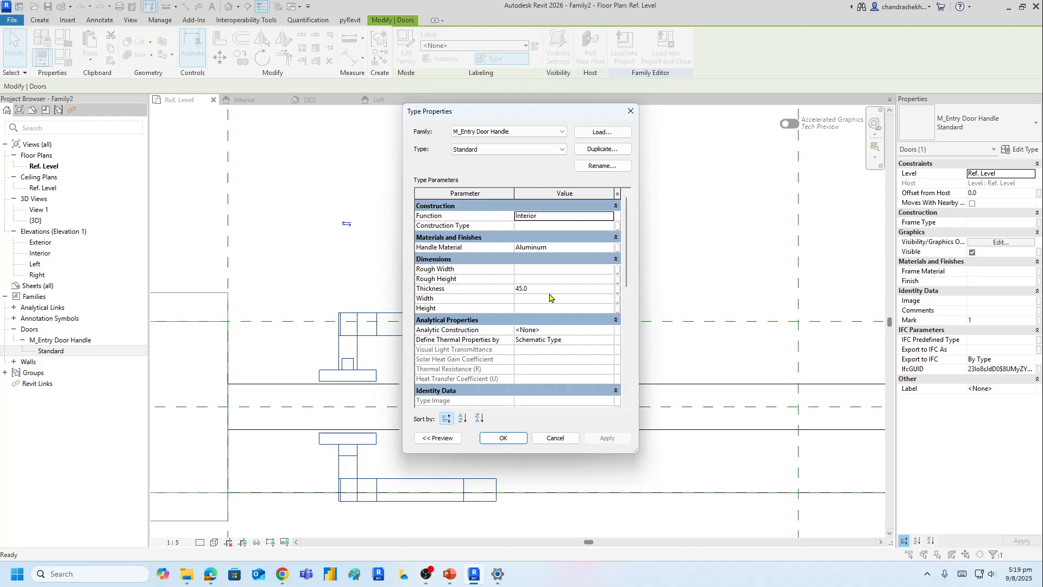
click(534, 289)
text(40)
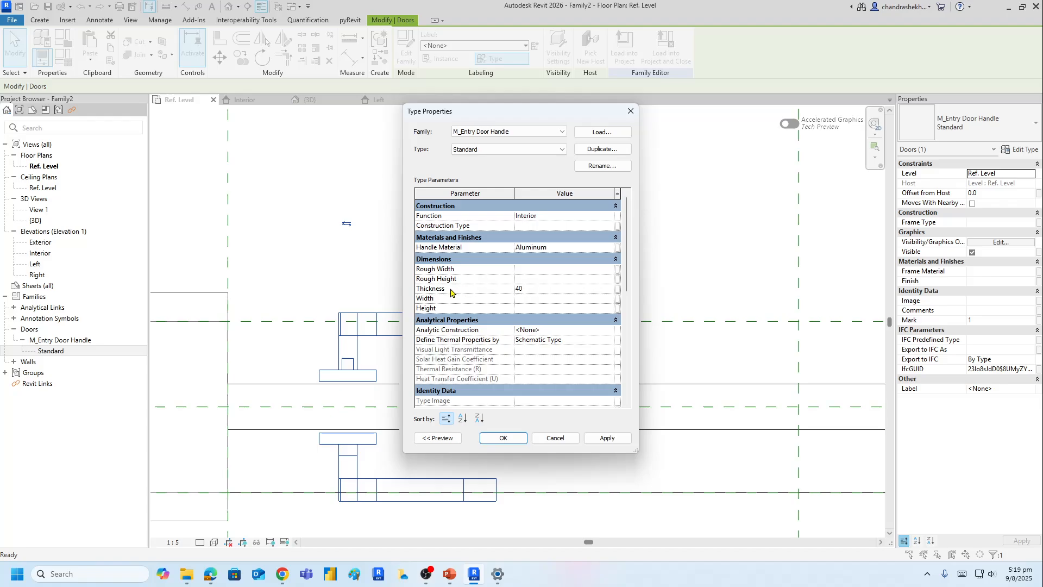
click(607, 438)
click(497, 438)
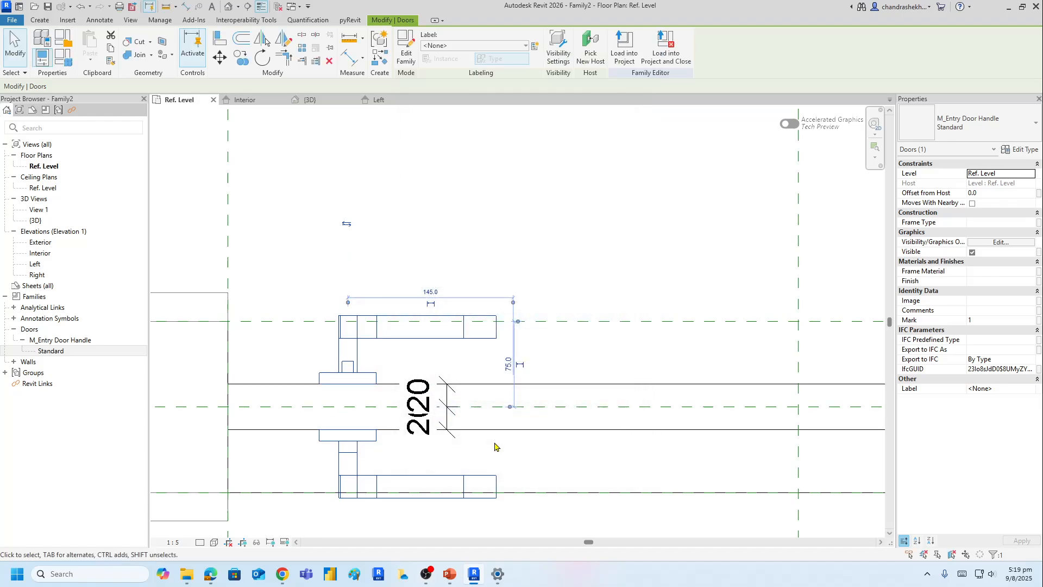
click(559, 240)
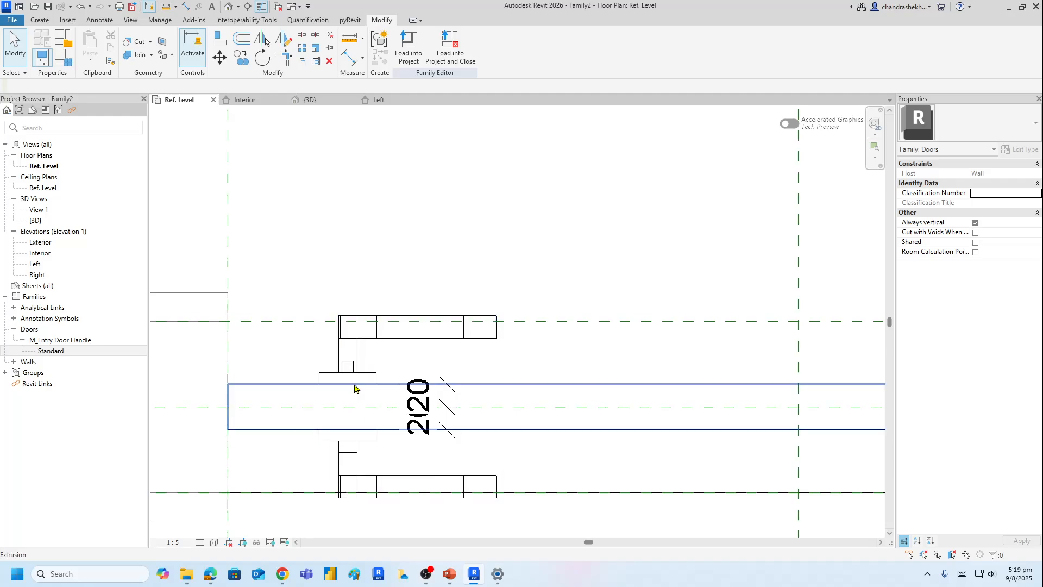
- Add an aligned dimension from the left opening reference plane to the door handle's centre
scroll(312, 449, down, 2)
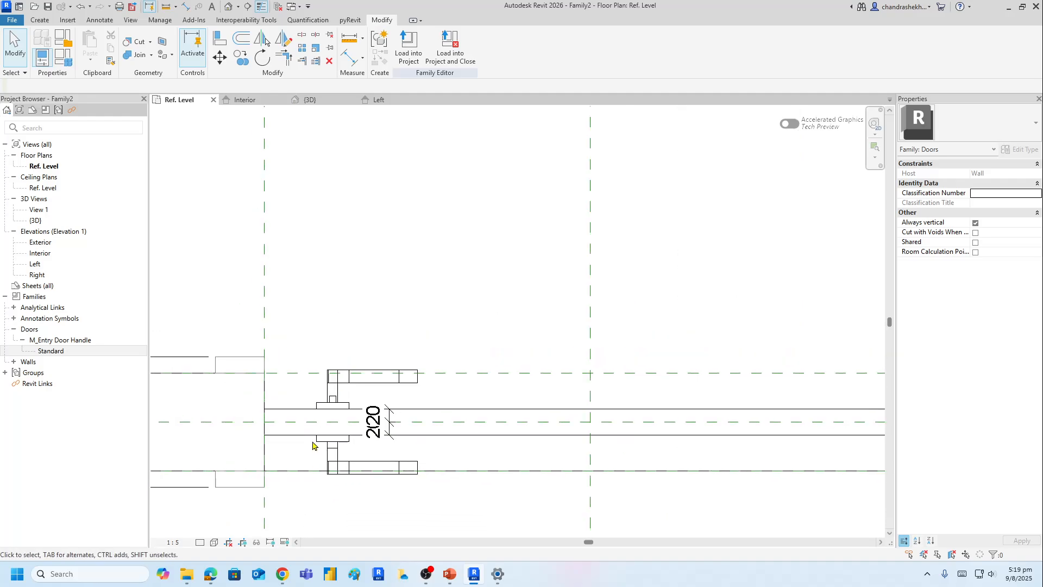
click(349, 59)
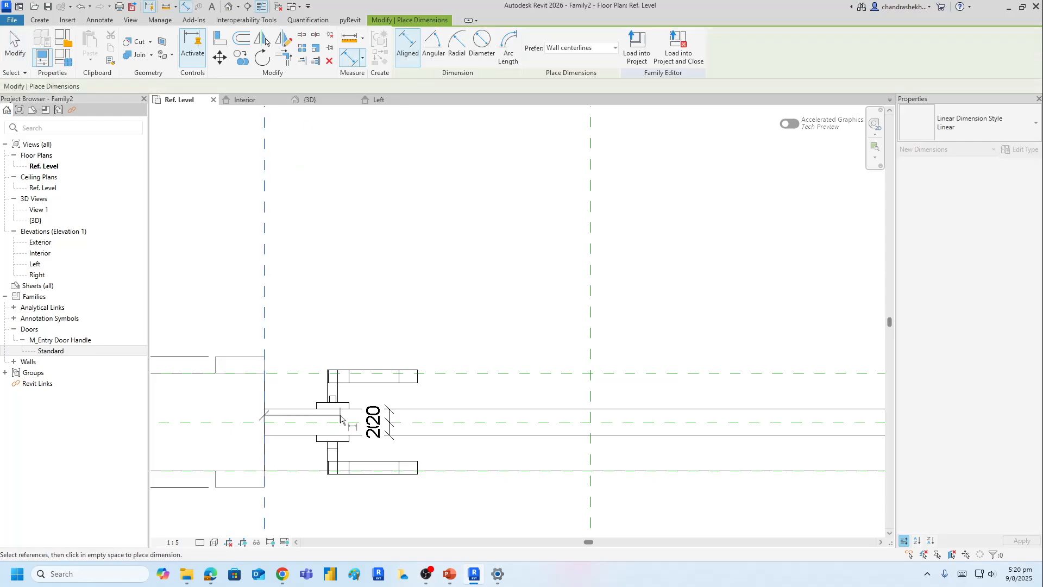
click(332, 411)
click(325, 267)
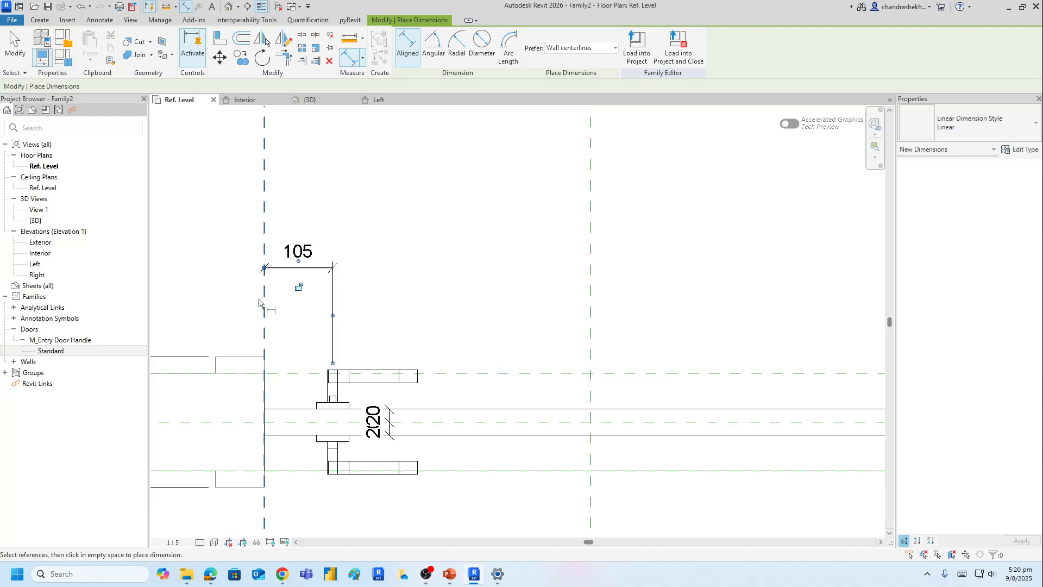
click(14, 45)
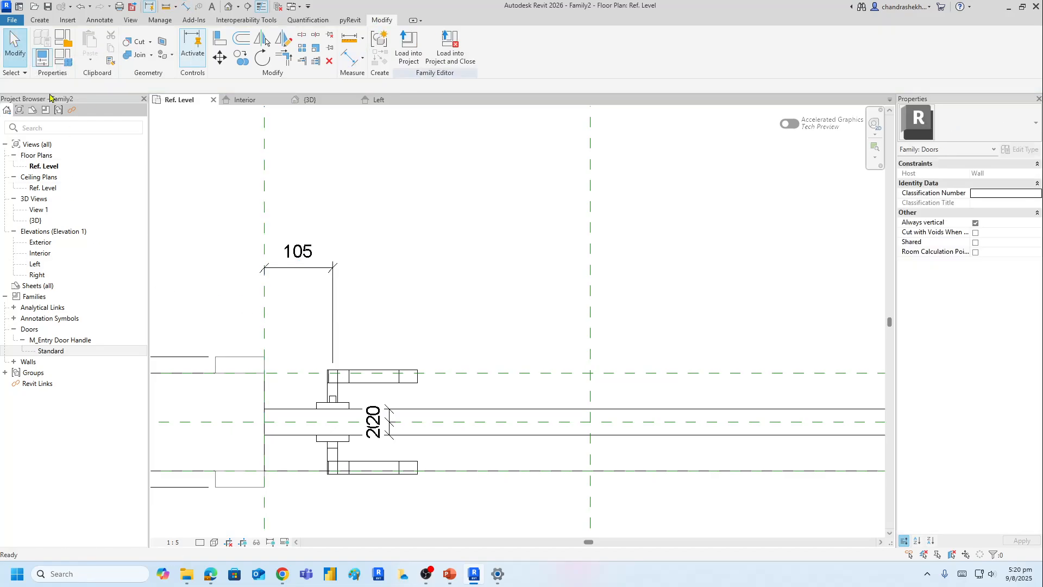
- Set the handle's distance from the left reference plane to 100 mm and lock that dimension
click(366, 389)
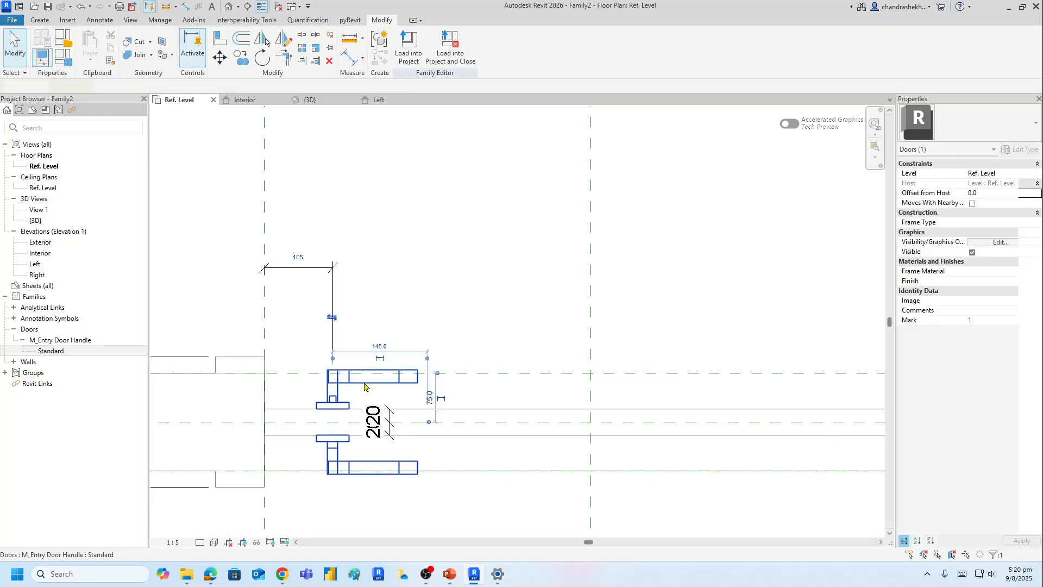
click(298, 259)
text(100)
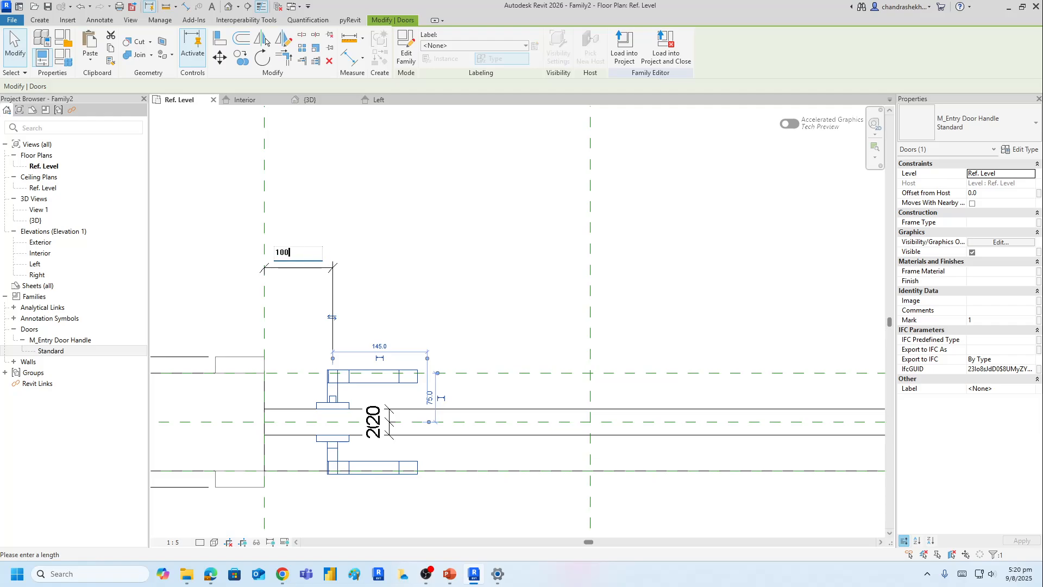
key(Return)
click(215, 231)
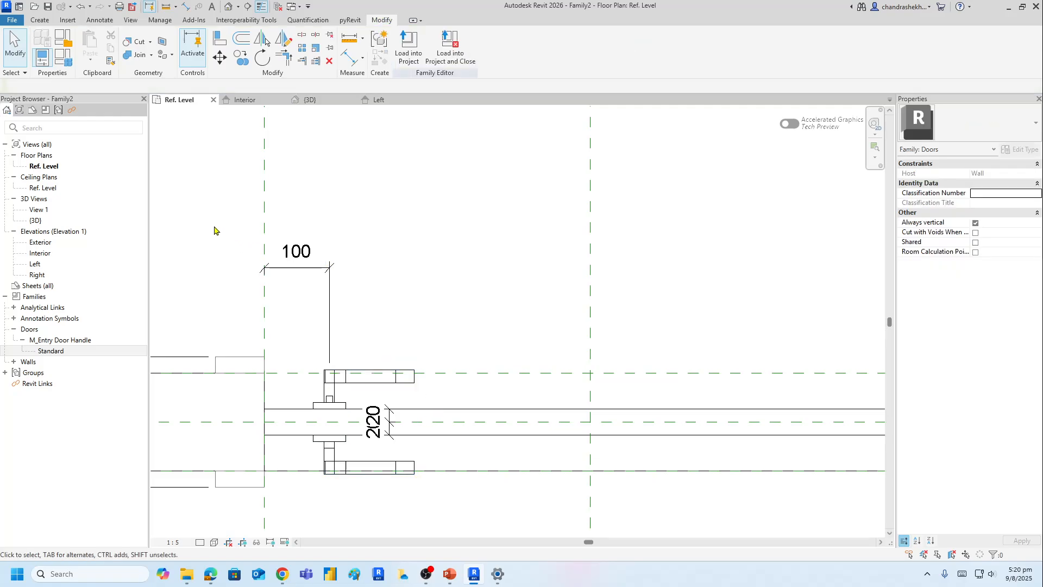
click(303, 269)
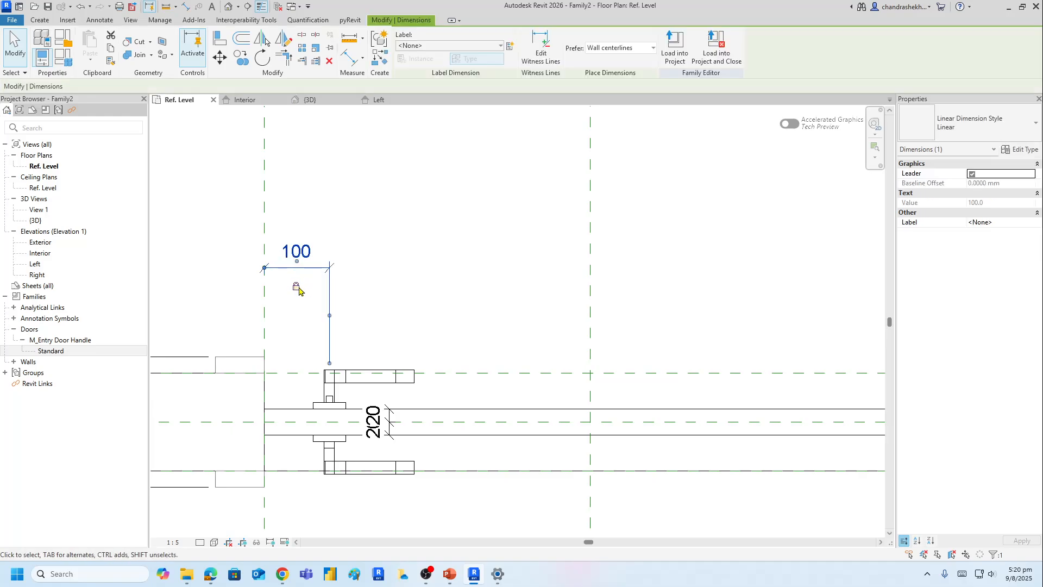
click(392, 520)
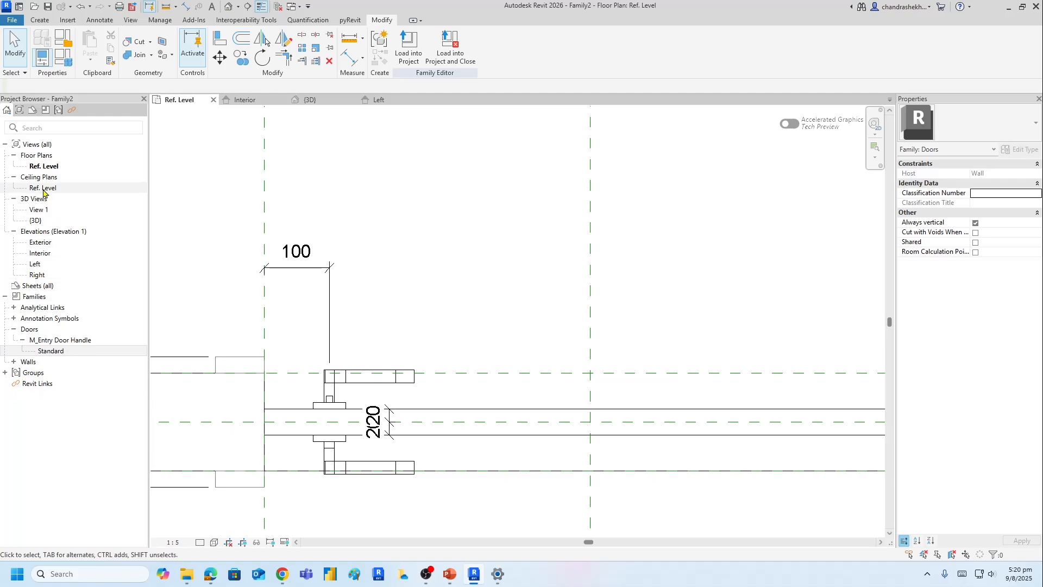
- In the Interior elevation, set the door handle's Offset from Host to 1000 so it sits at working height
double_click(43, 256)
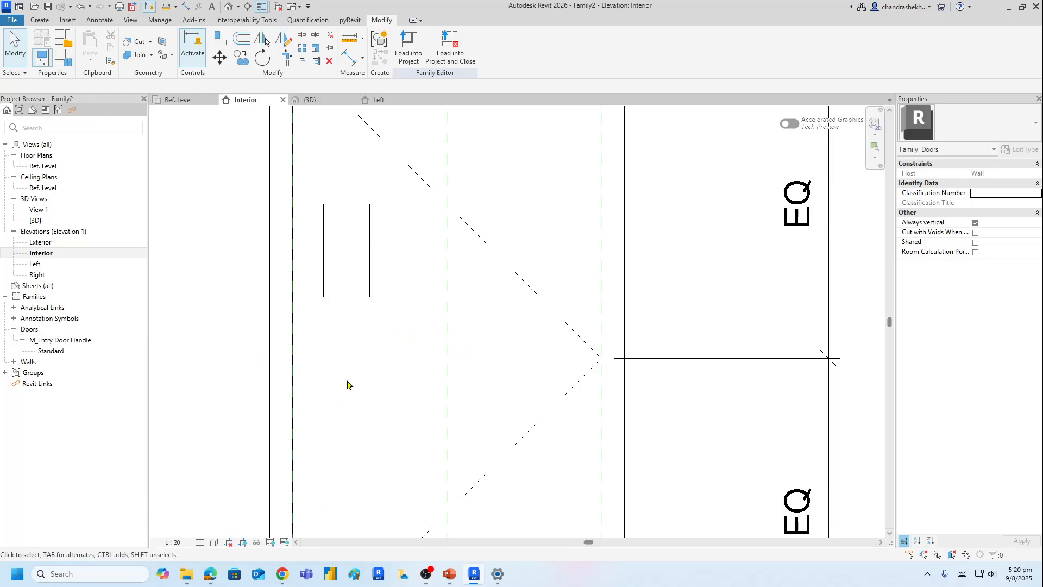
scroll(347, 384, down, 3)
scroll(349, 379, up, 1)
scroll(366, 352, up, 2)
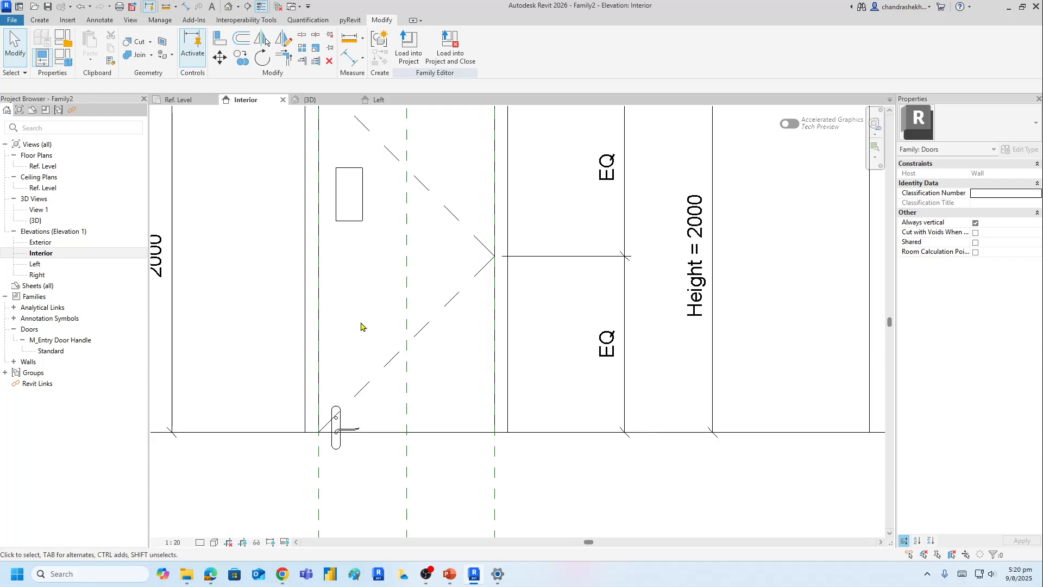
middle_drag(361, 327, 368, 376)
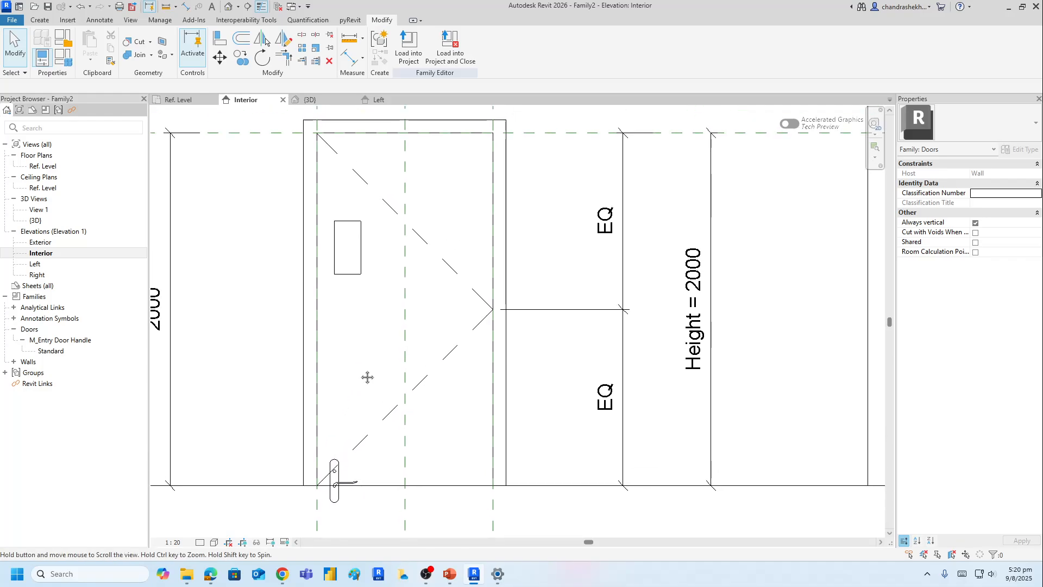
click(340, 478)
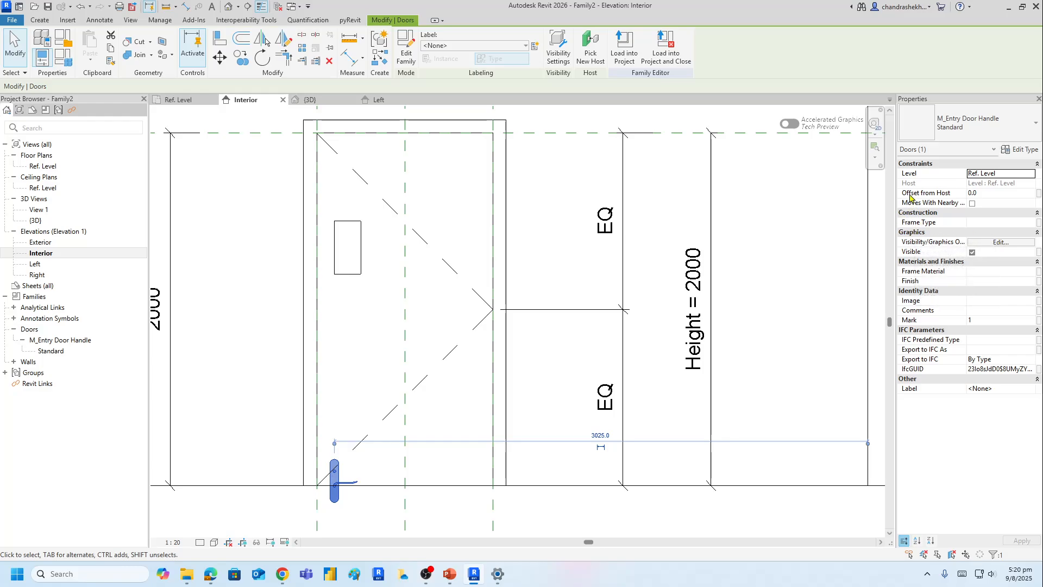
click(993, 193)
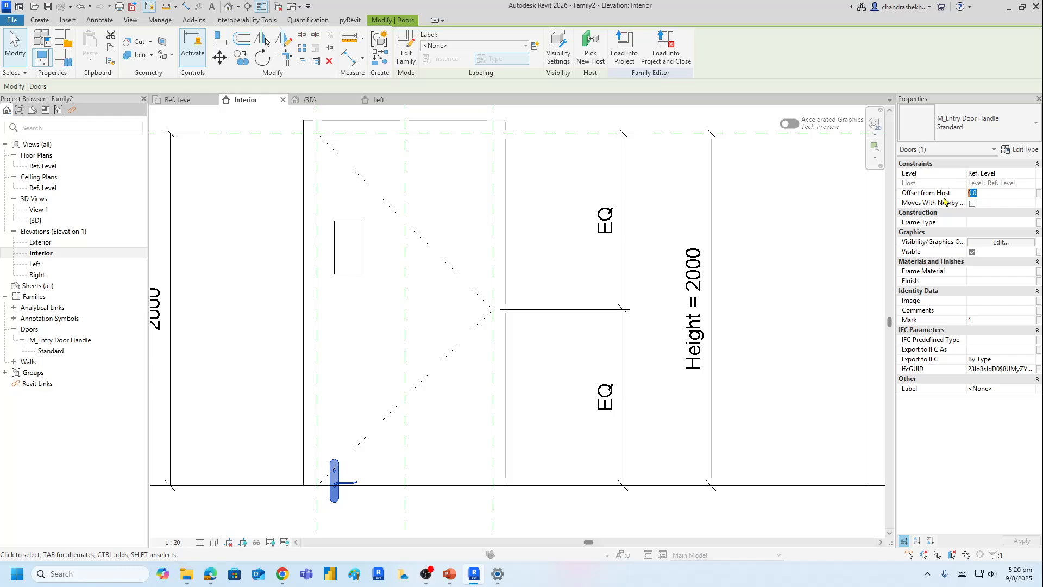
text(1000)
key(Return)
click(249, 344)
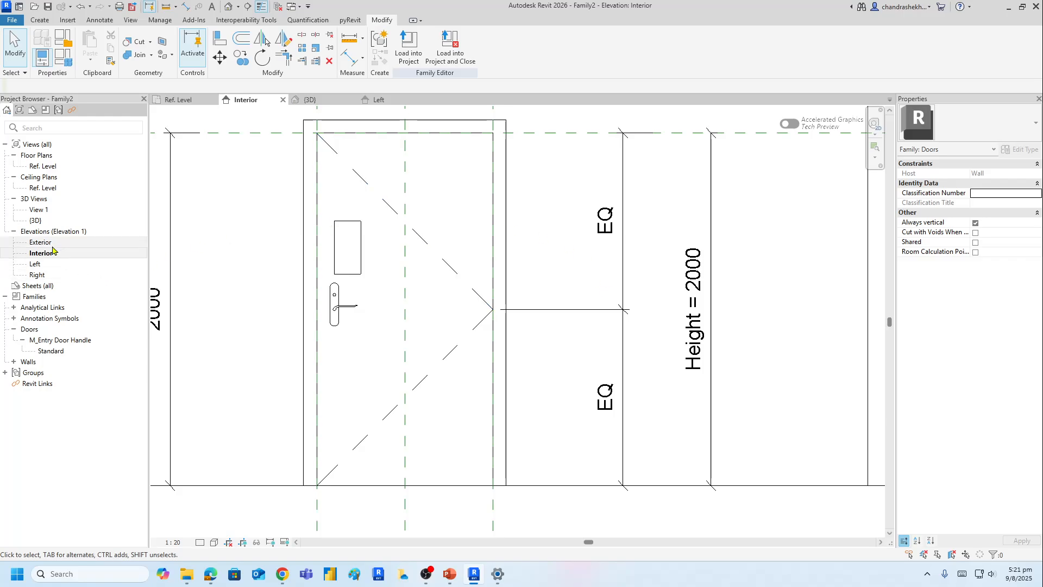
- In the Ref. Level floor plan, draw a 90° door-swing arc of 1000 mm radius, centred on the right opening edge and starting at the left edge
double_click(44, 166)
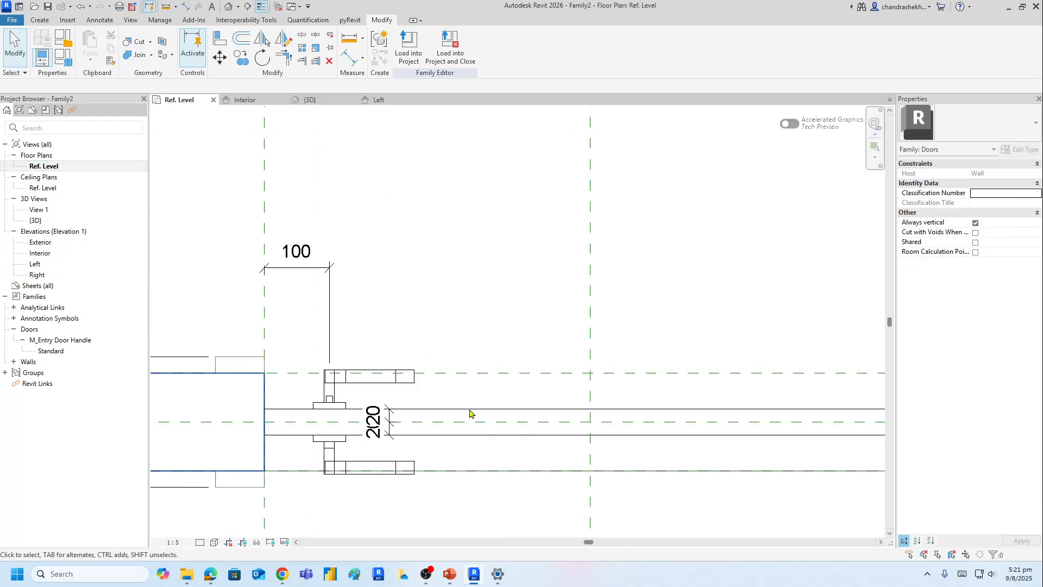
scroll(505, 289, down, 2)
middle_drag(610, 282, 470, 340)
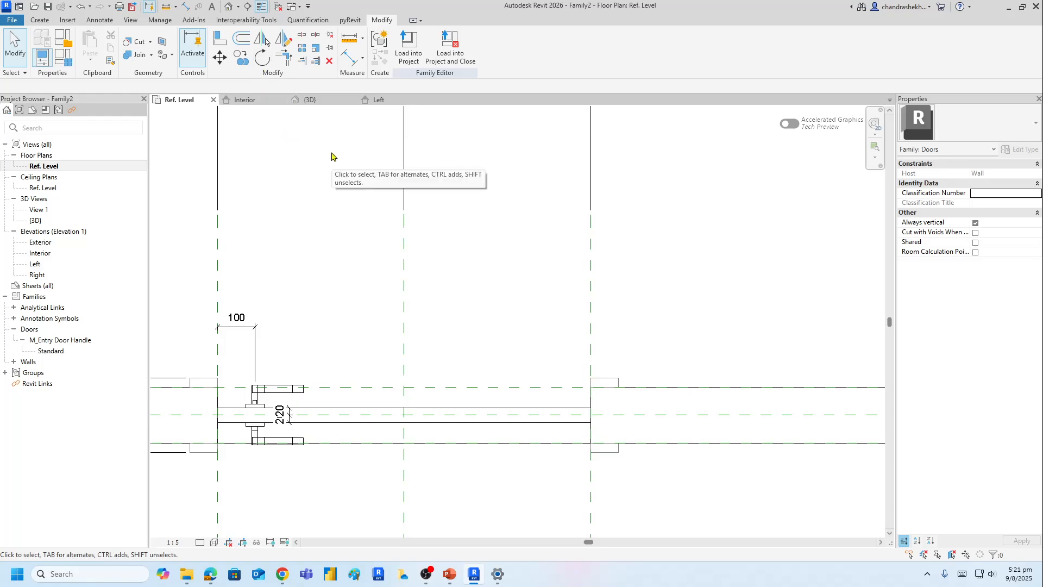
click(39, 21)
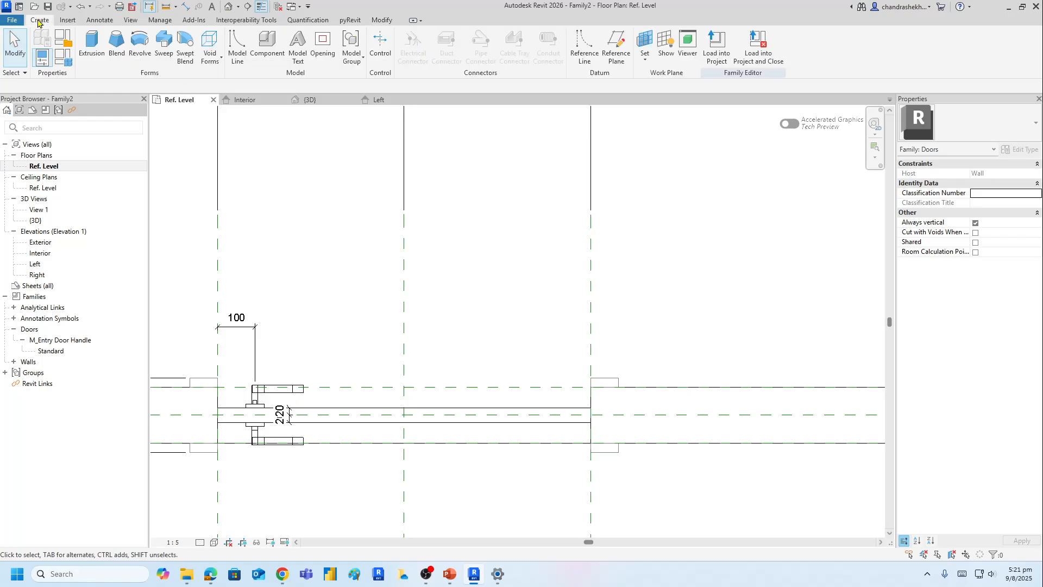
click(237, 49)
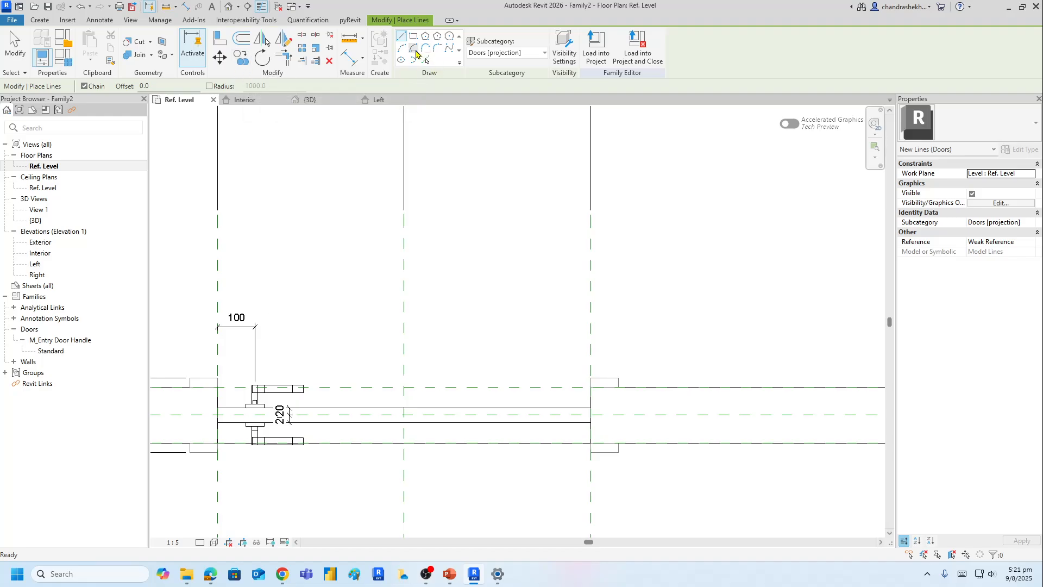
click(414, 50)
click(591, 414)
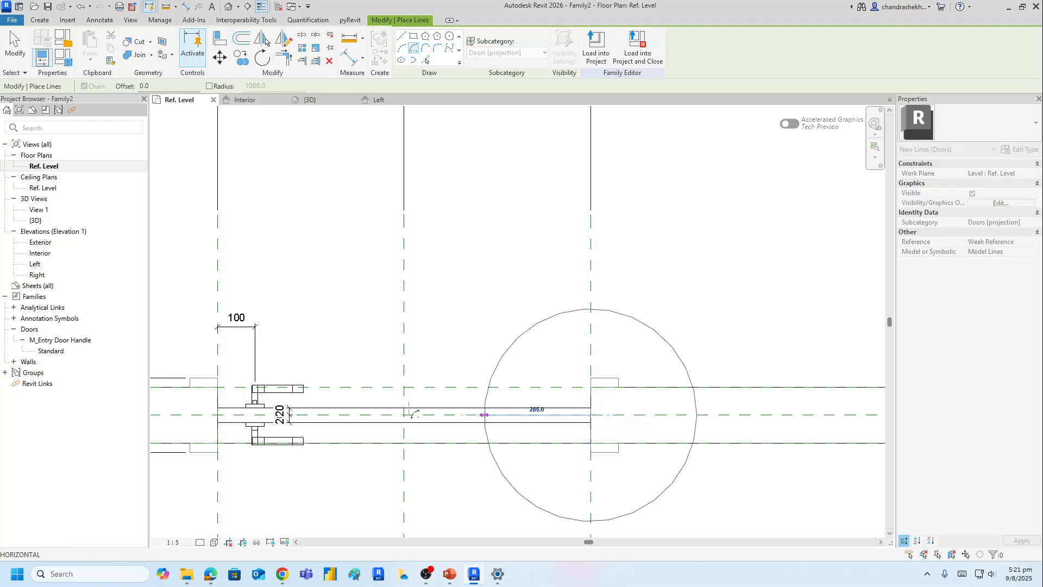
click(217, 414)
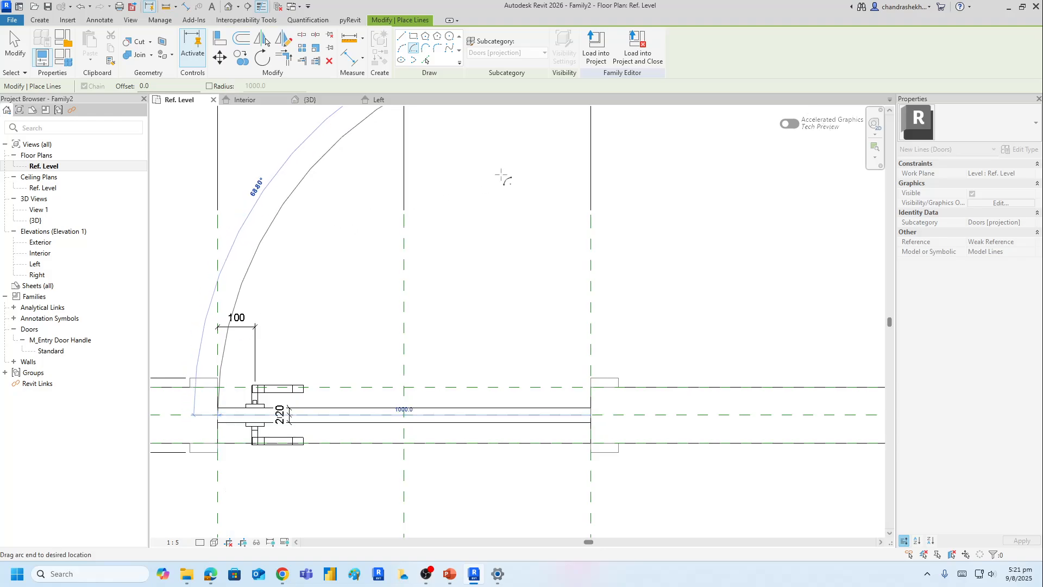
scroll(549, 170, down, 3)
scroll(517, 275, up, 1)
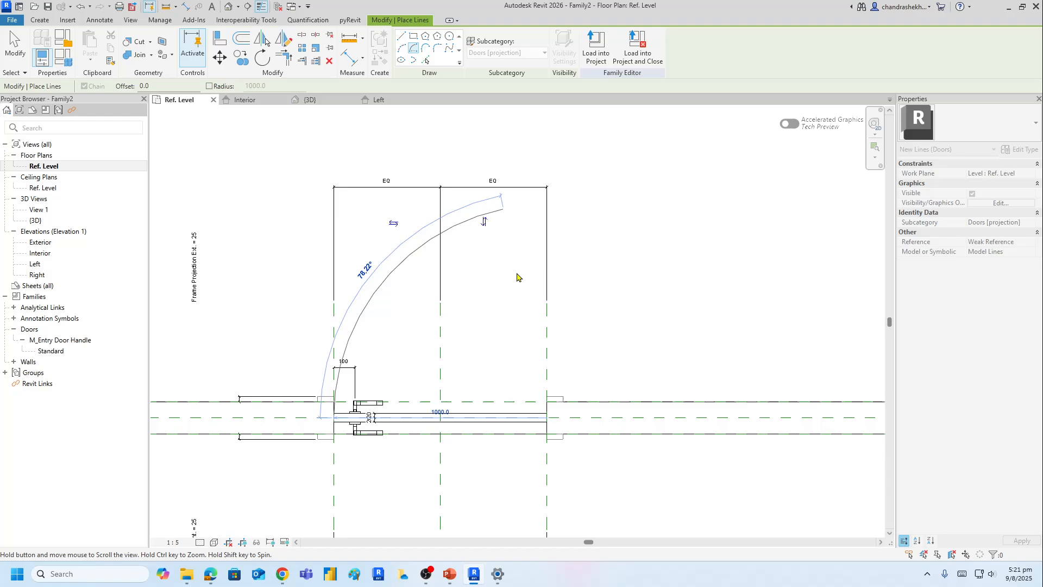
click(547, 204)
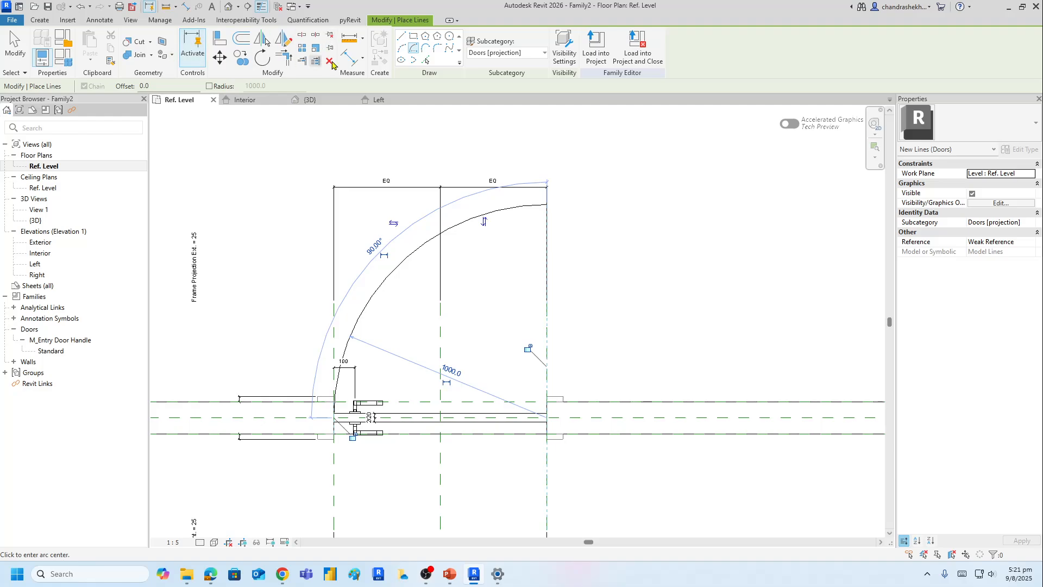
- Draw a straight model line from the swing arc's open end down to its centre on the right opening edge, and toggle Thin Lines off
click(400, 35)
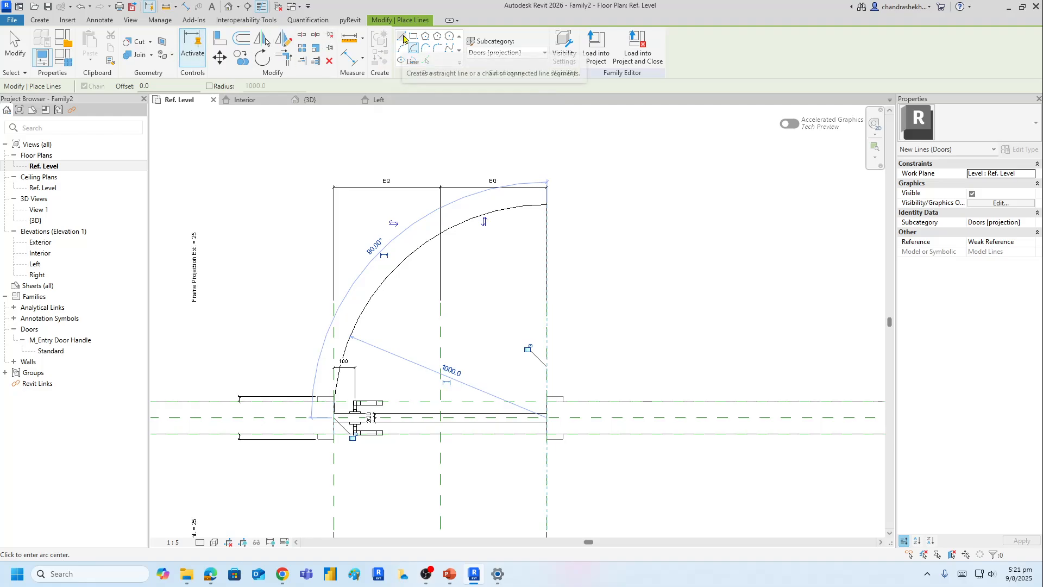
click(547, 205)
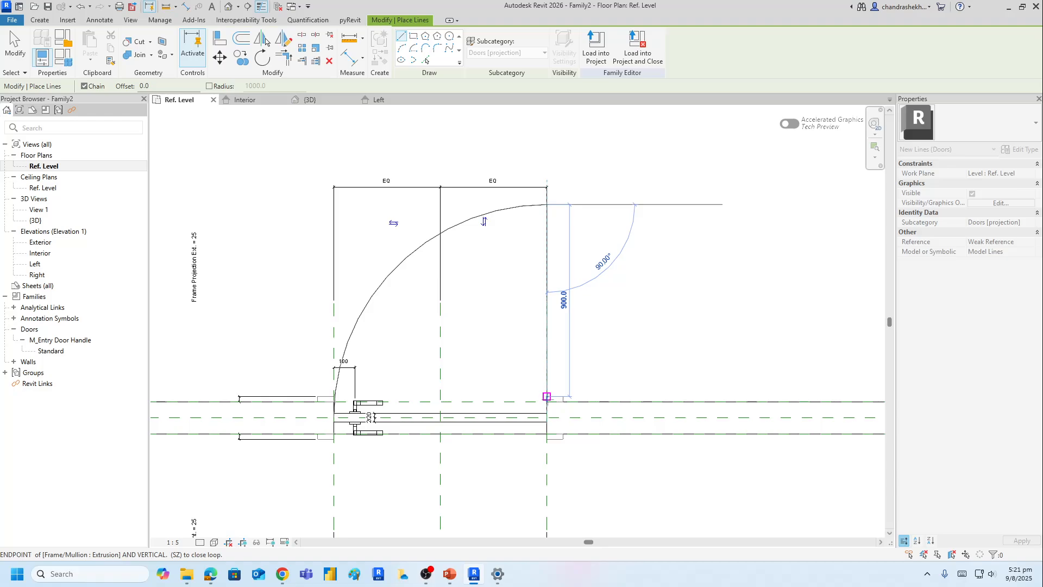
click(547, 417)
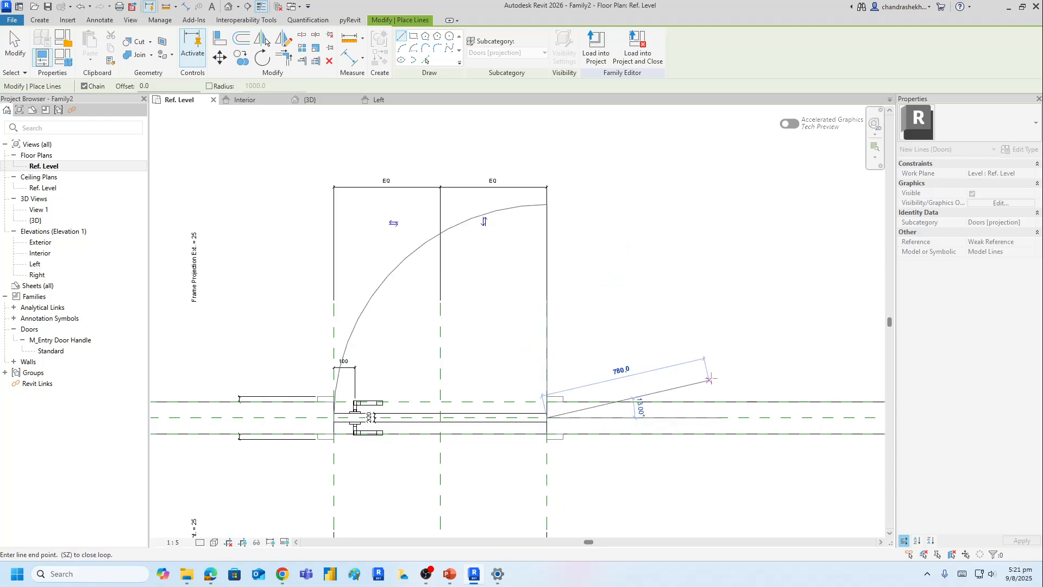
key(Escape)
key(Escape)
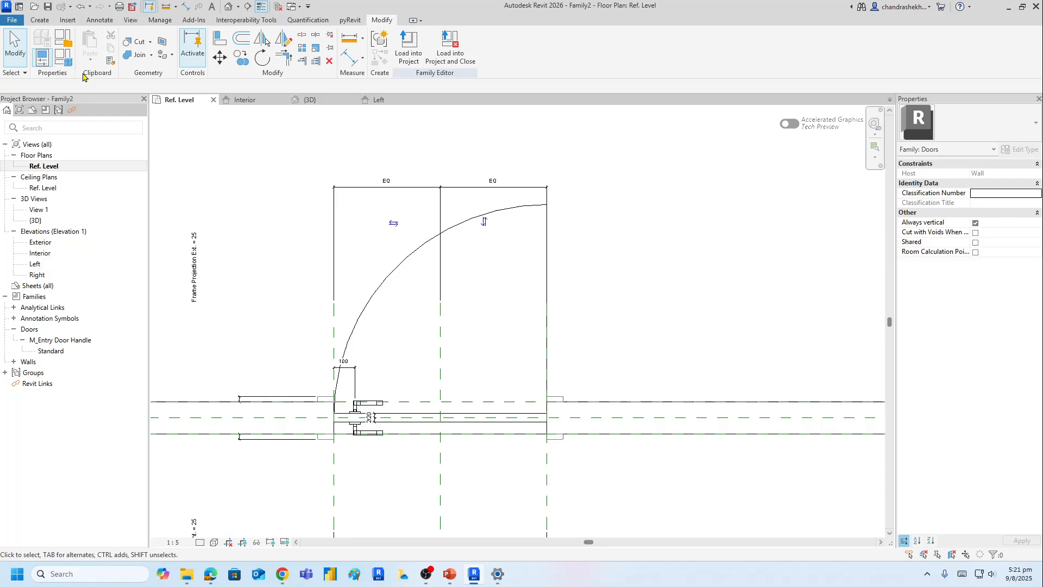
click(262, 7)
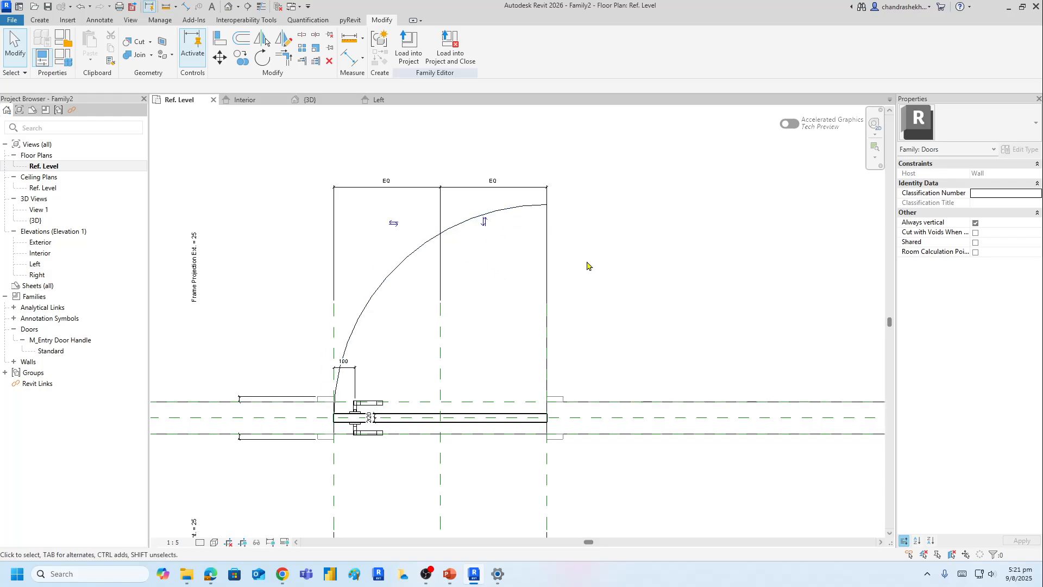
- Assign the swing arc and the straight door-leaf line to the Plan Swing [cut] subcategory
click(419, 254)
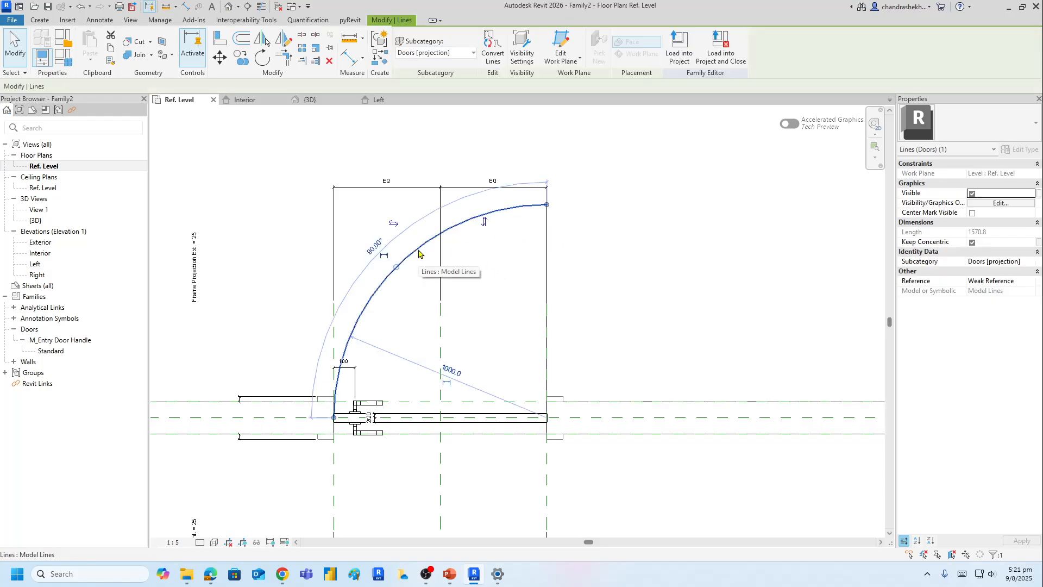
ctrl+click(548, 260)
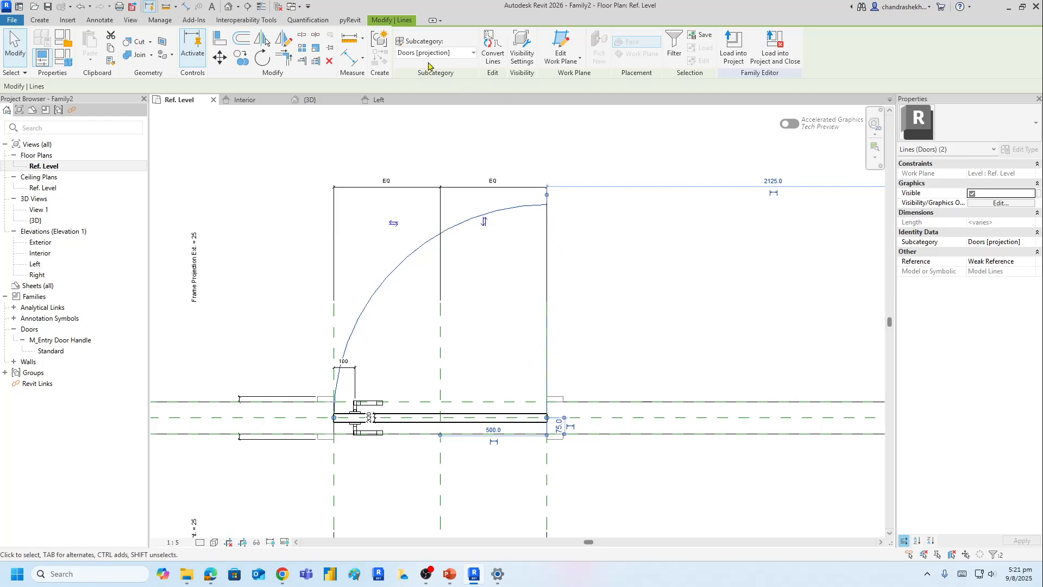
click(442, 54)
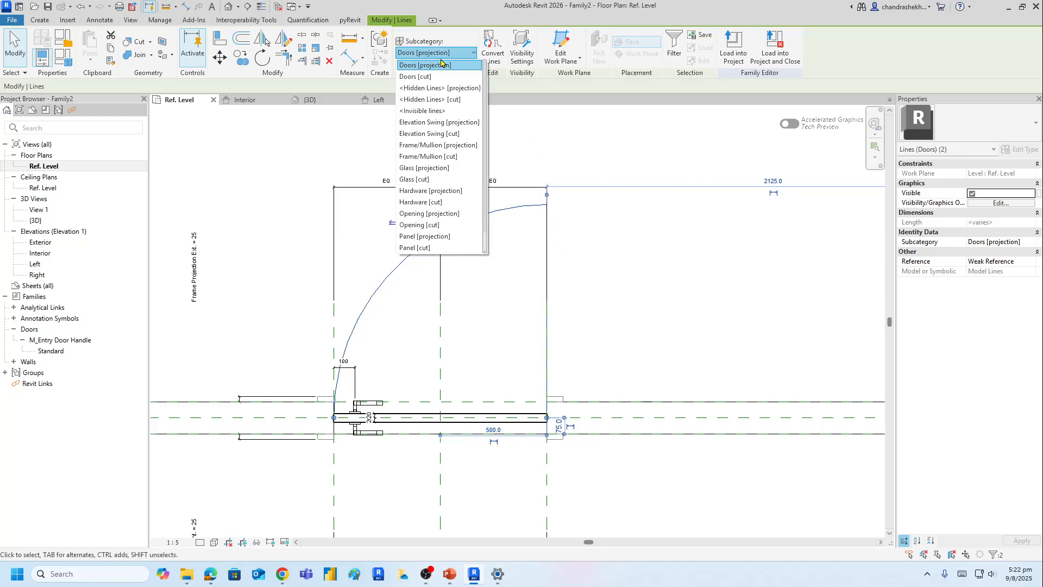
scroll(486, 234, down, 1)
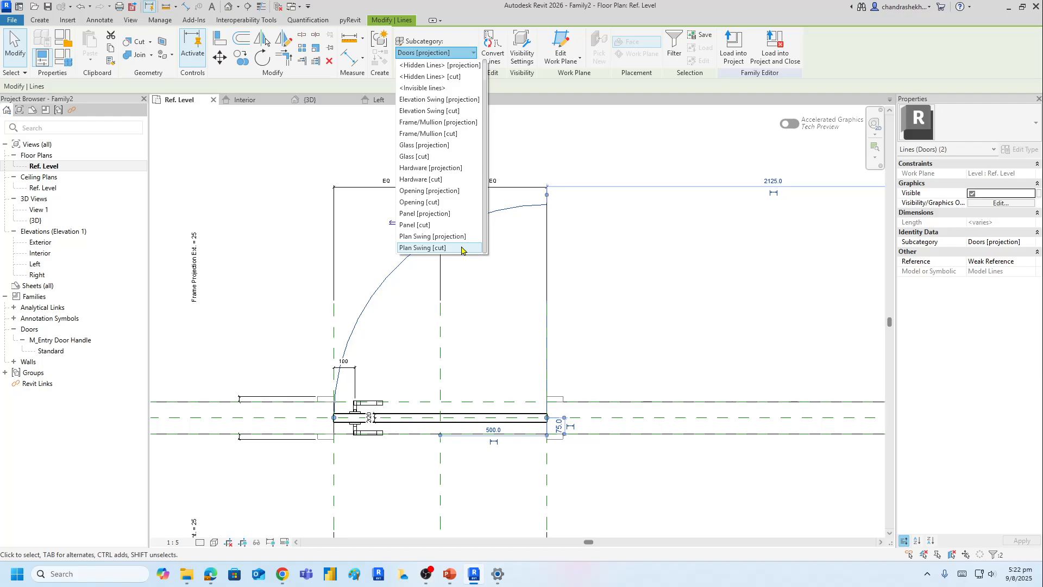
click(459, 248)
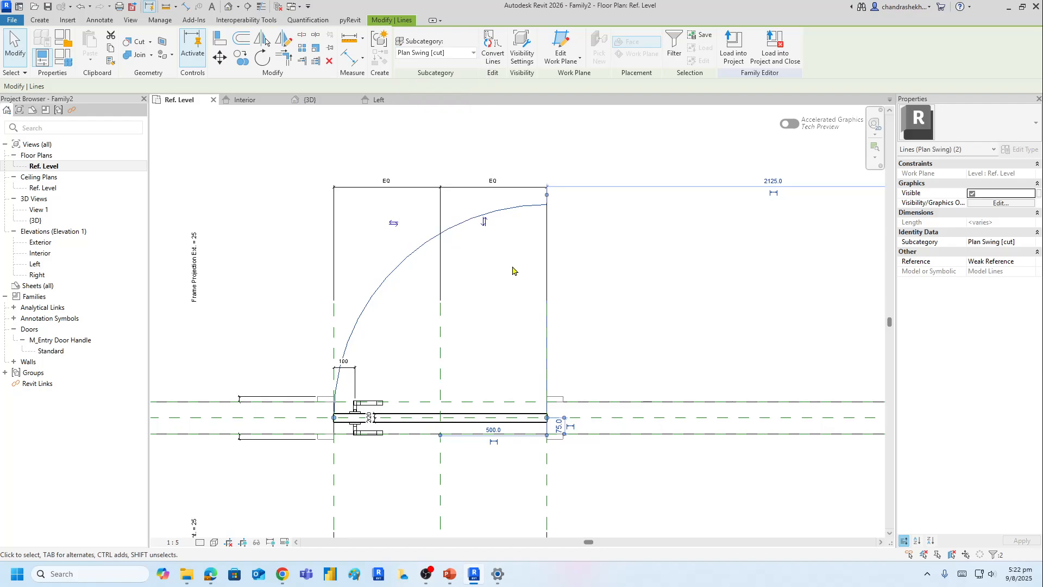
click(698, 288)
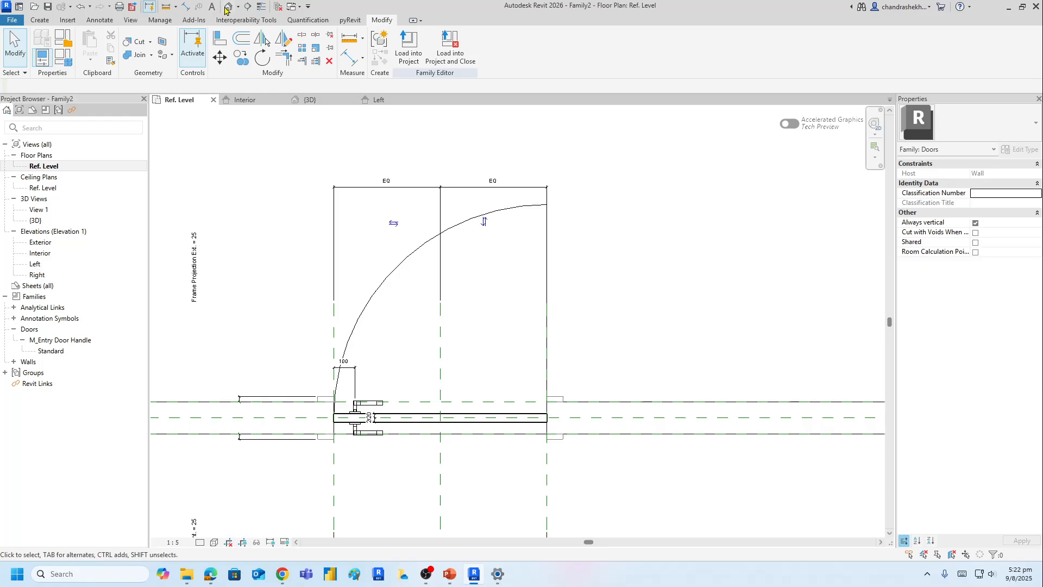
- In the Interior elevation, set the door's labelled Height dimension to 2800 mm
double_click(48, 253)
scroll(411, 343, down, 4)
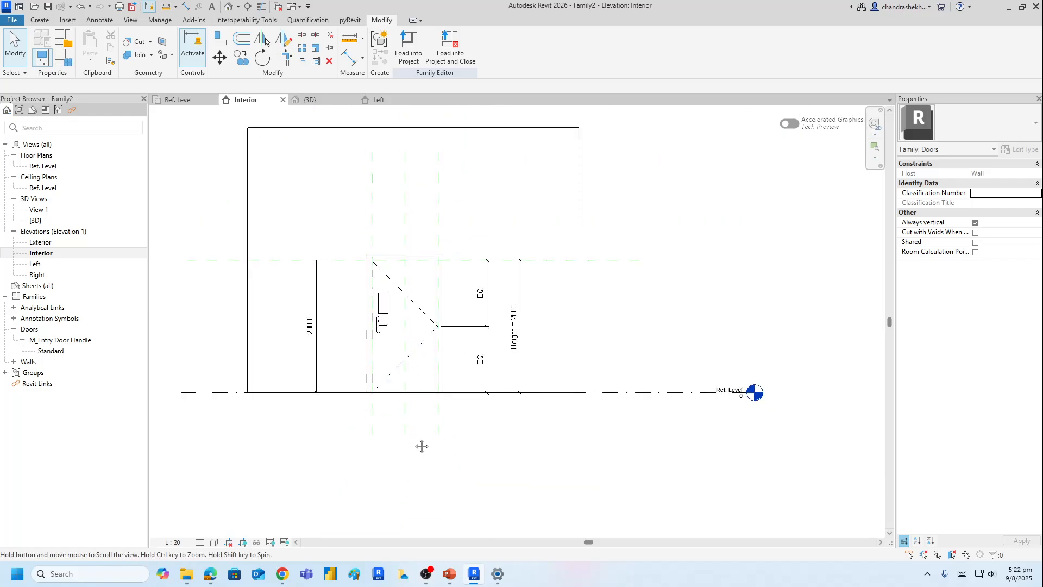
middle_drag(419, 442, 513, 477)
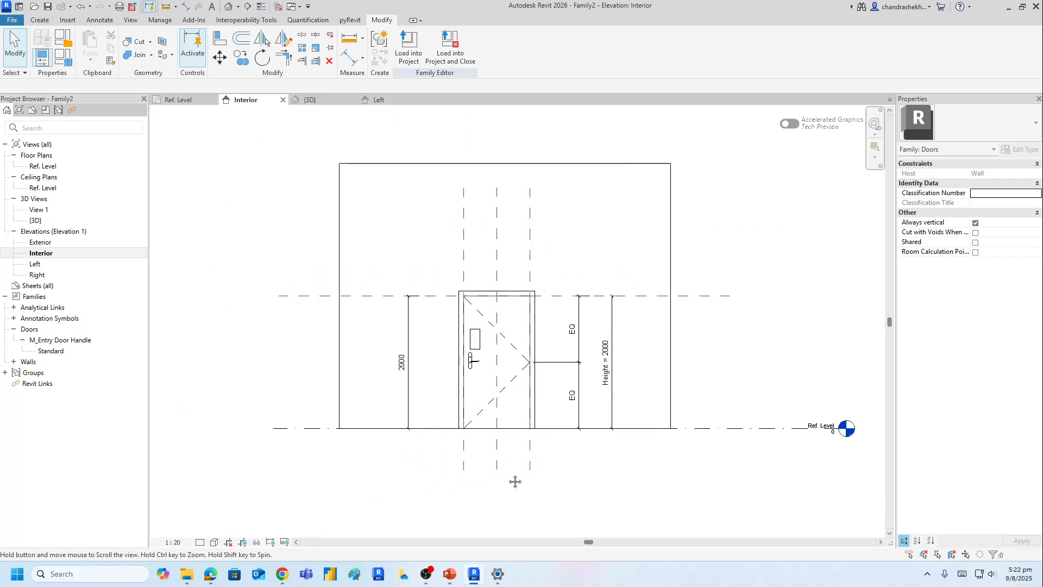
click(609, 350)
click(609, 350)
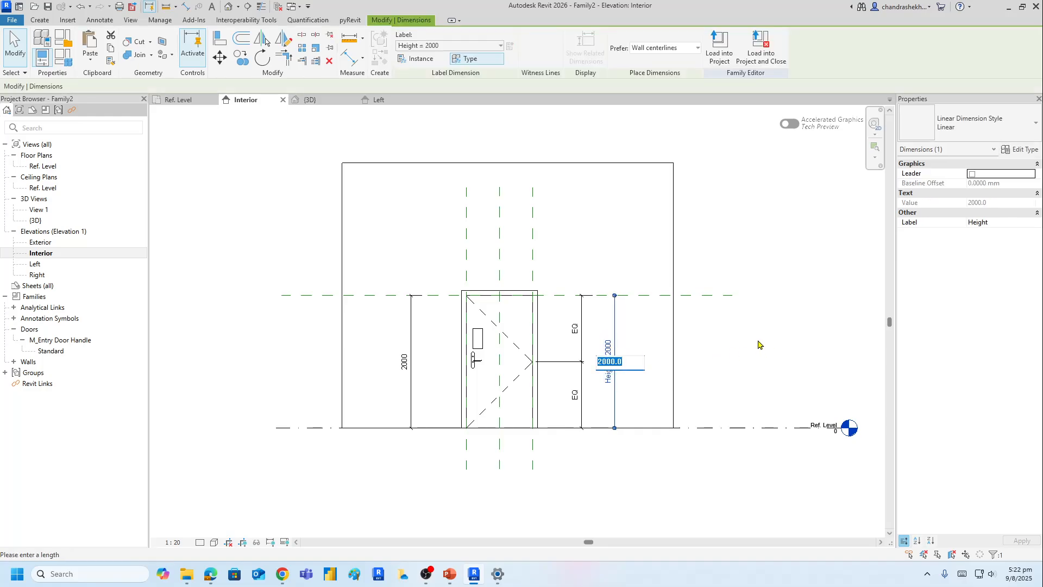
text(2800)
key(Return)
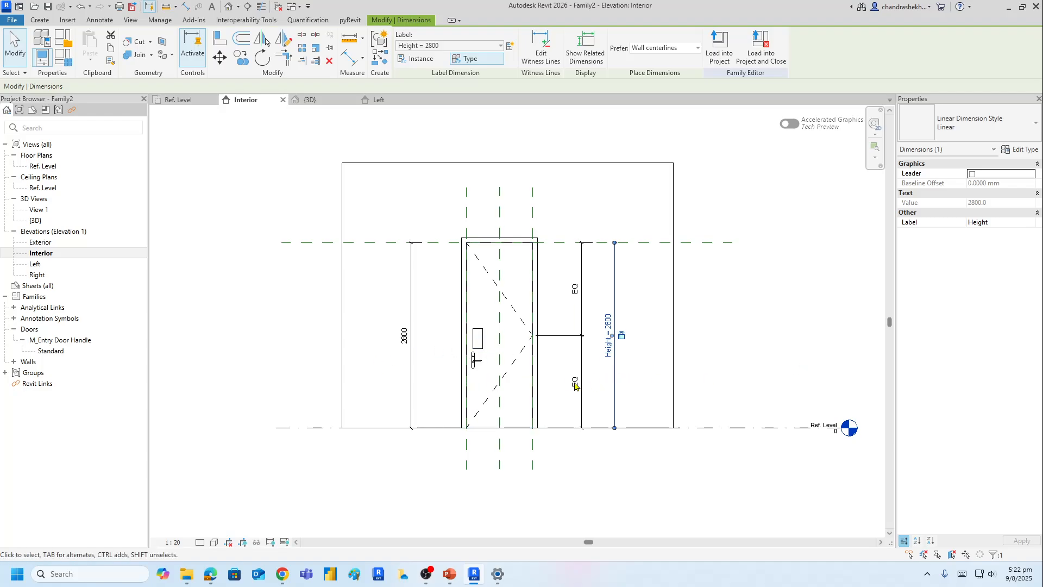
- Set the door's Width parameter to 1500 in Family Types and apply it, keeping the elevation in view
click(60, 55)
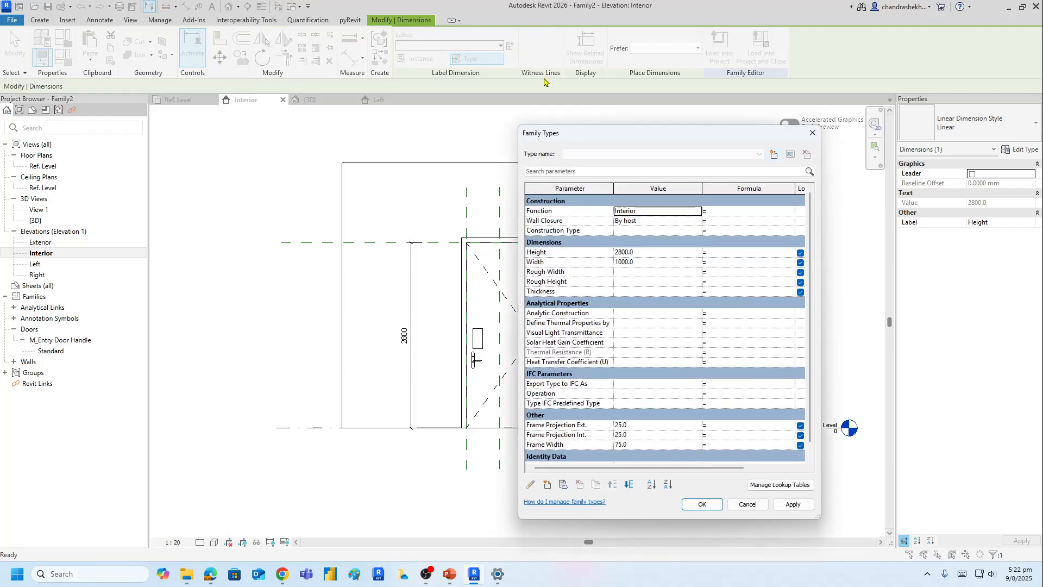
drag(677, 140, 244, 126)
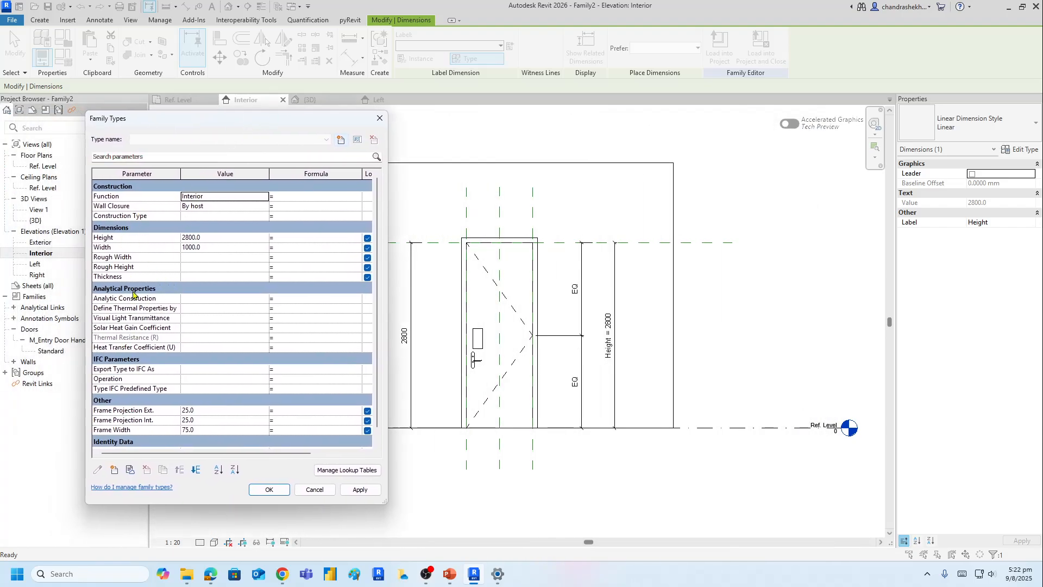
click(220, 245)
text(1)
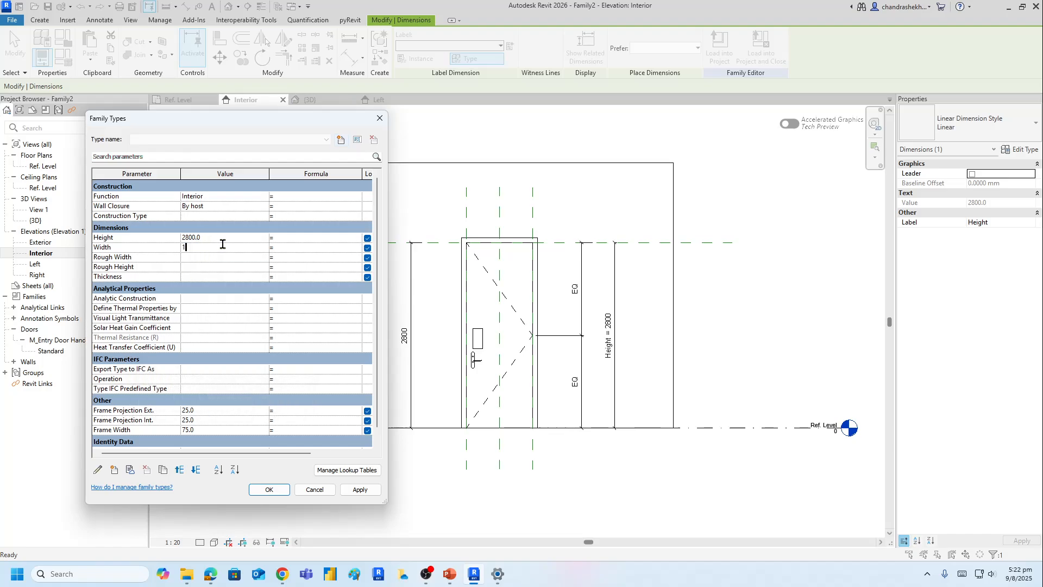
key(Tab)
click(360, 490)
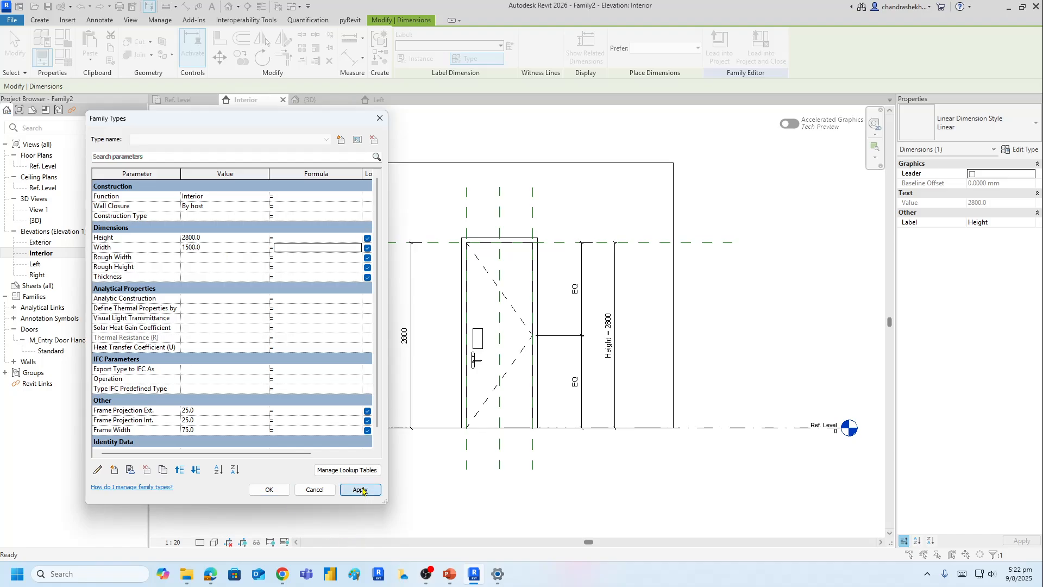
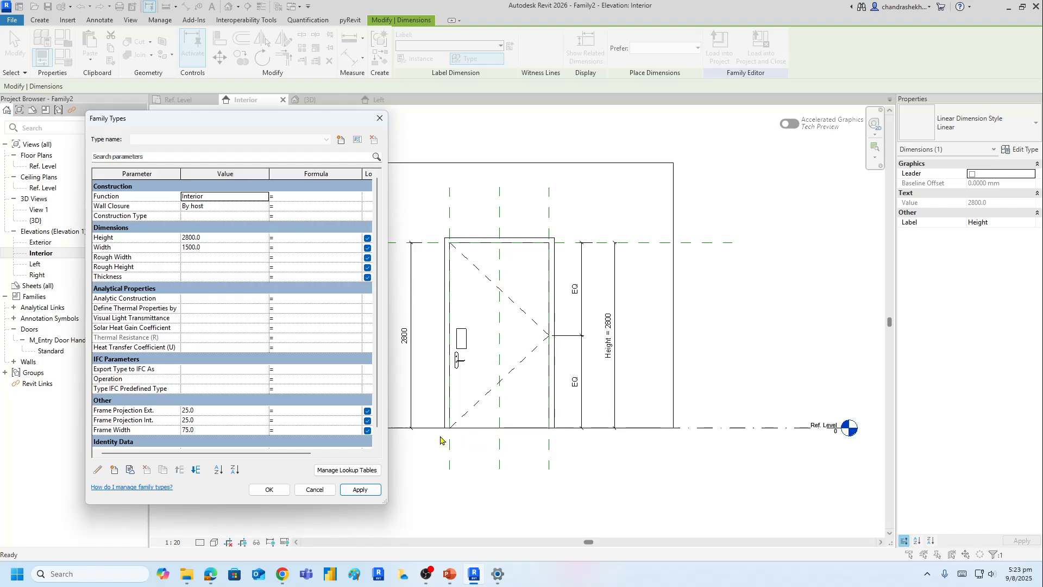
- Set the door's Height parameter to 2100 and its Width to 750 in Family Types, and accept the changes
click(215, 238)
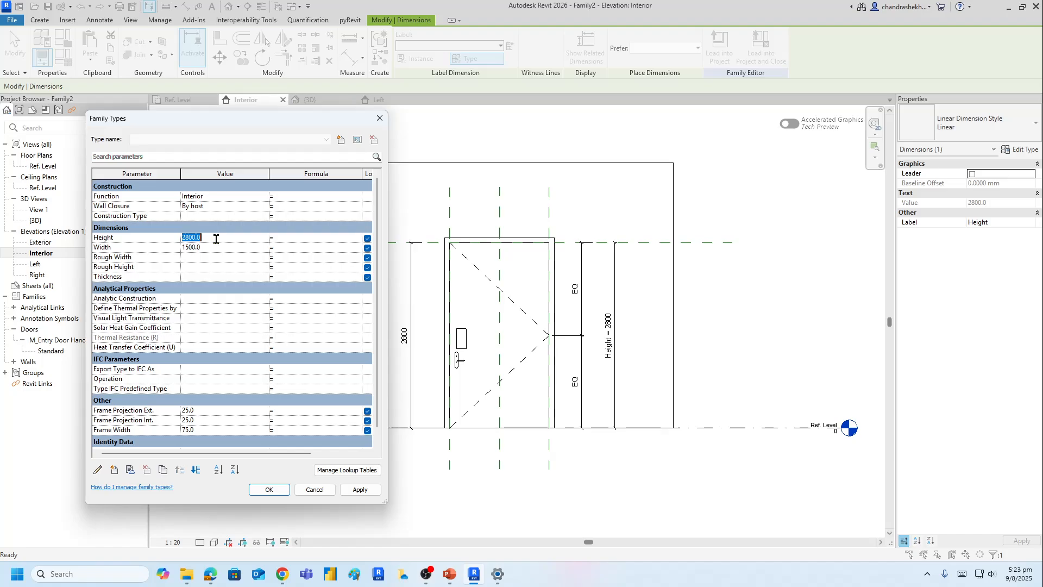
text(2100)
key(Tab)
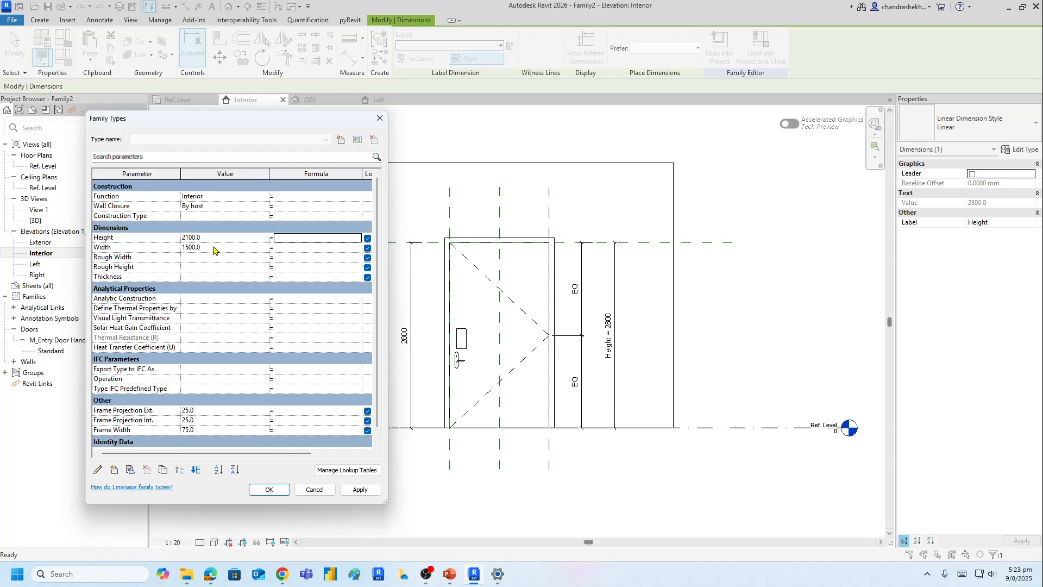
click(213, 247)
text(750)
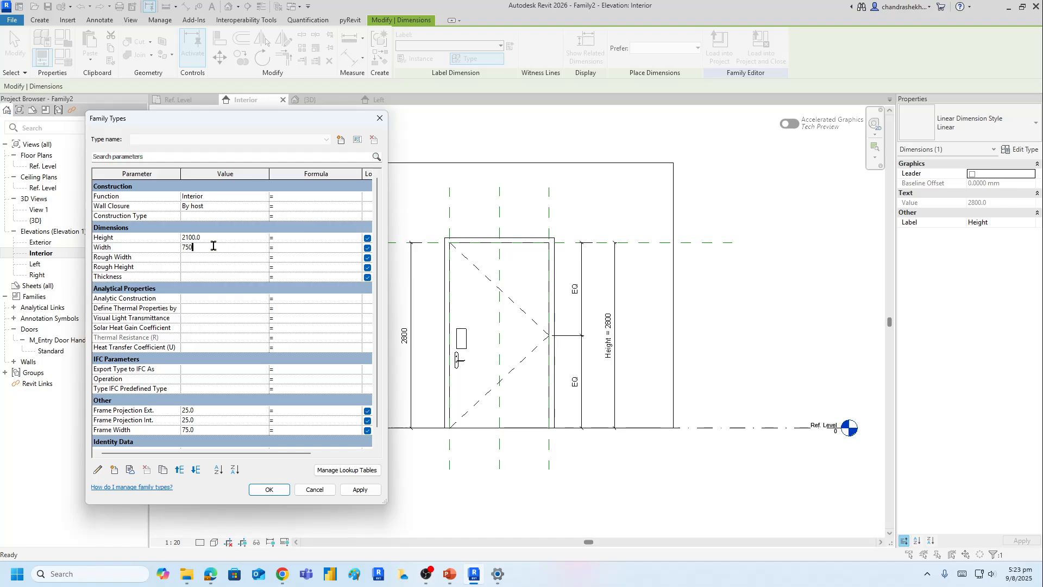
key(Tab)
click(275, 492)
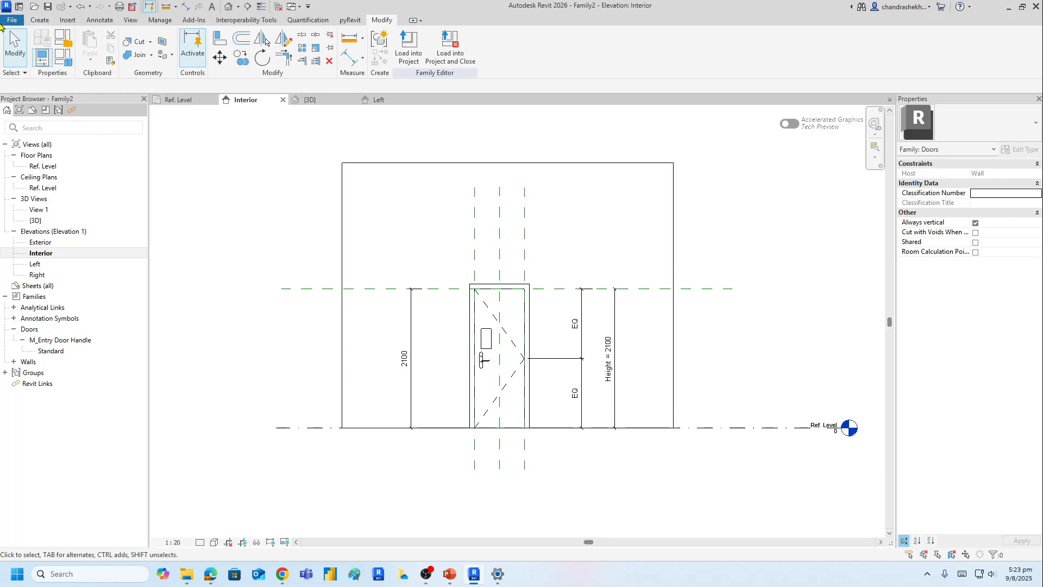
- Save the family as DoorSingle.rfa in the 000-Revit_Int folder on the D: drive, replacing the existing file
click(7, 7)
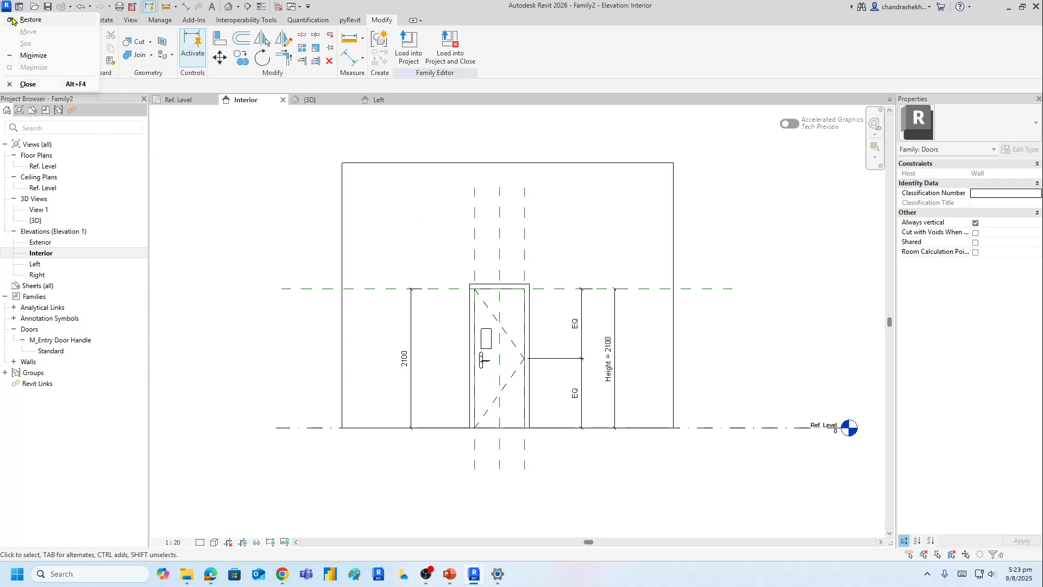
click(188, 178)
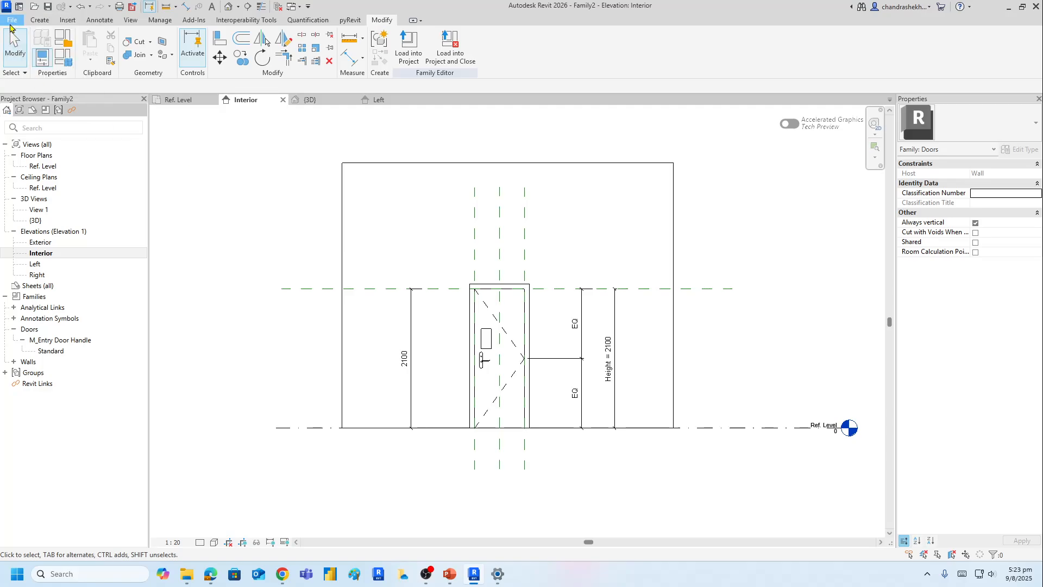
click(11, 20)
mouse_move(64, 148)
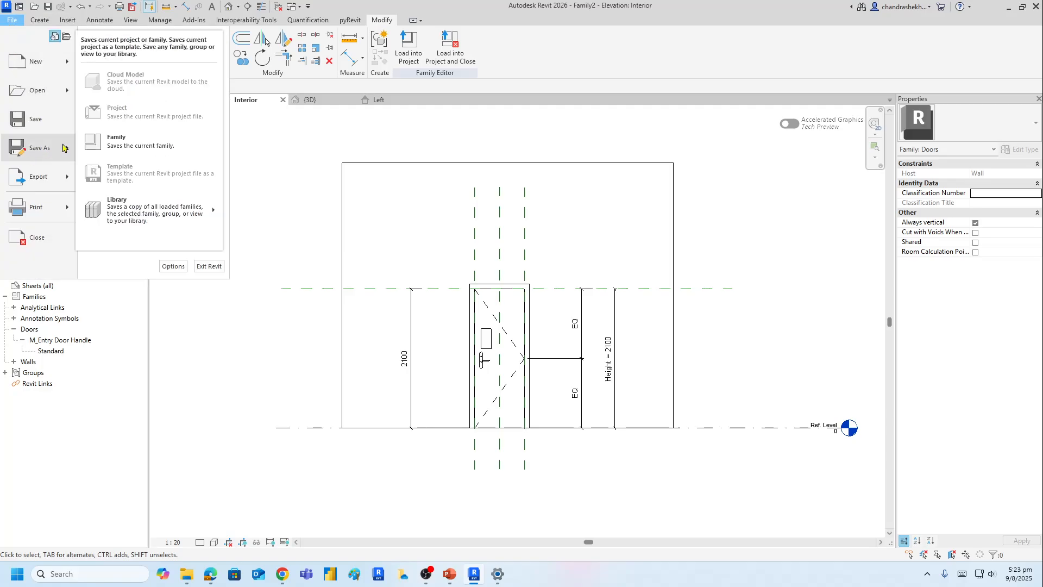
click(125, 142)
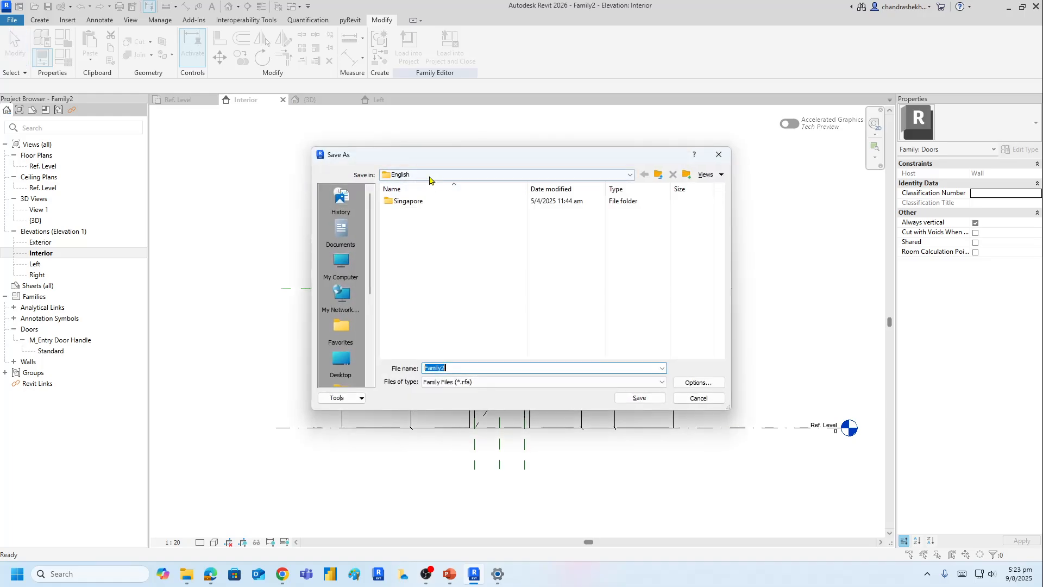
click(435, 175)
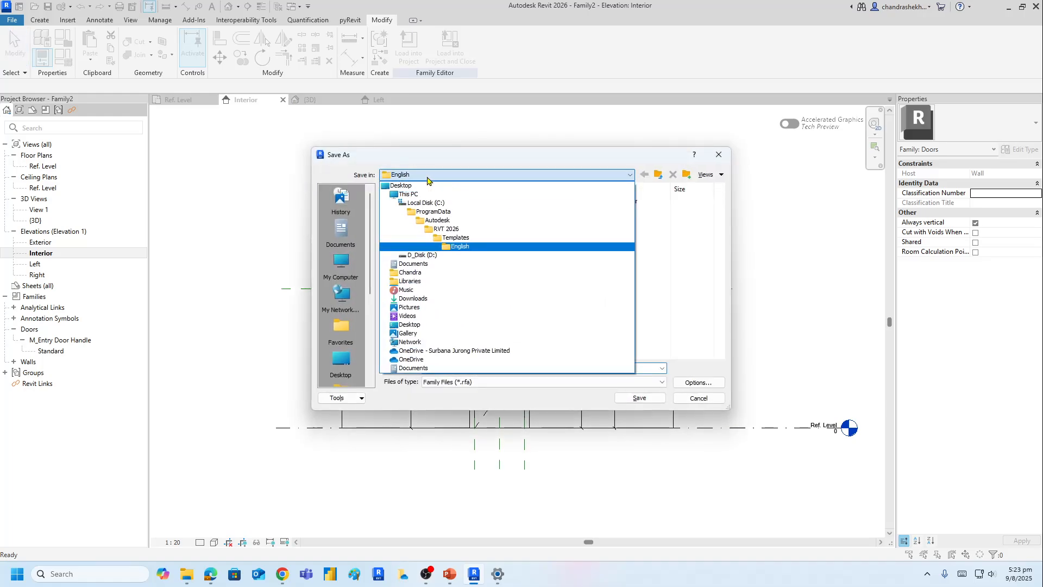
click(422, 255)
double_click(427, 203)
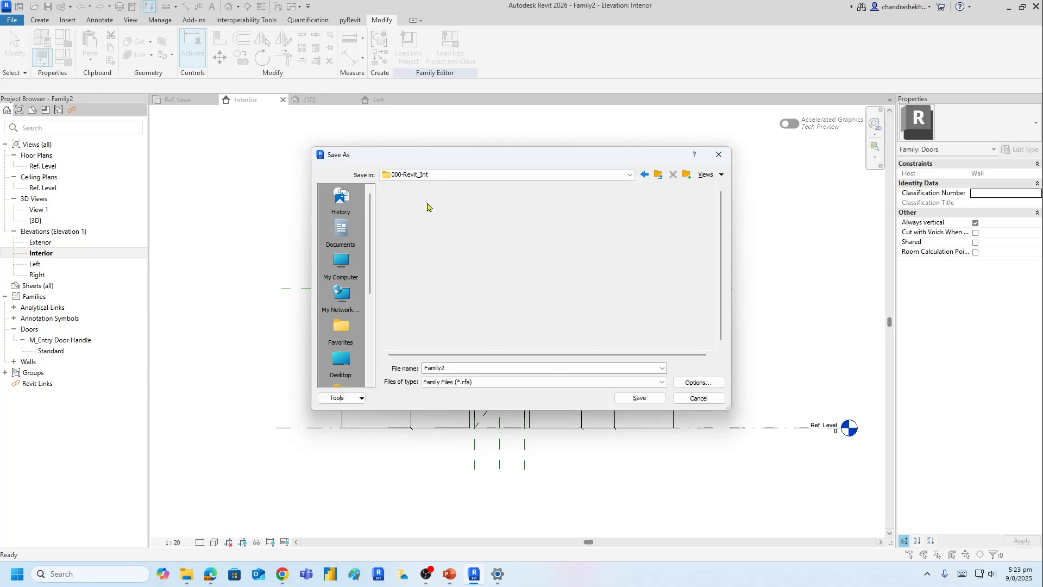
click(408, 216)
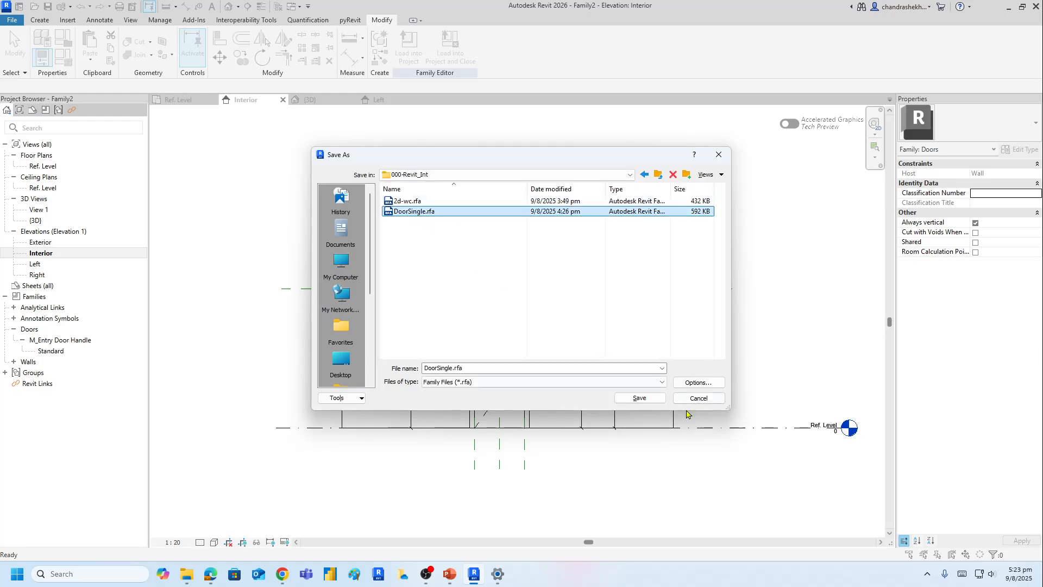
click(651, 401)
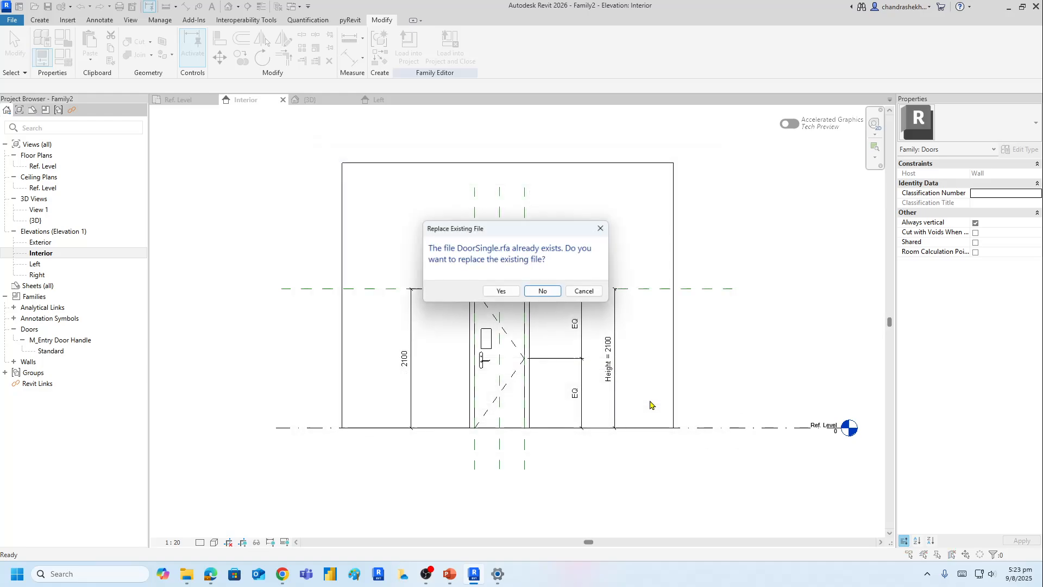
click(498, 292)
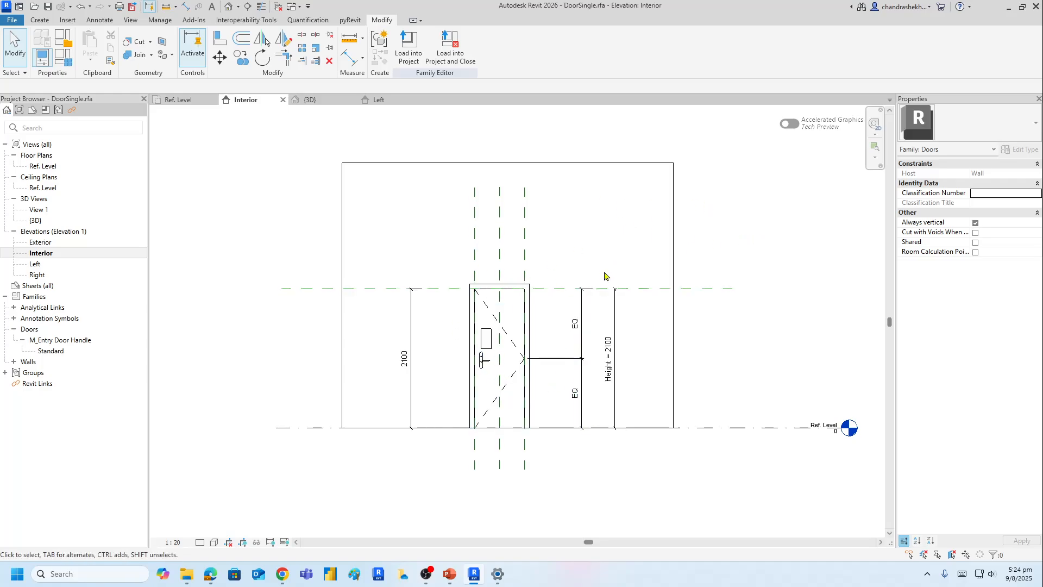
- Create a new family type named Small in Family Types, keeping the door elevation in view
click(63, 58)
drag(212, 111, 209, 136)
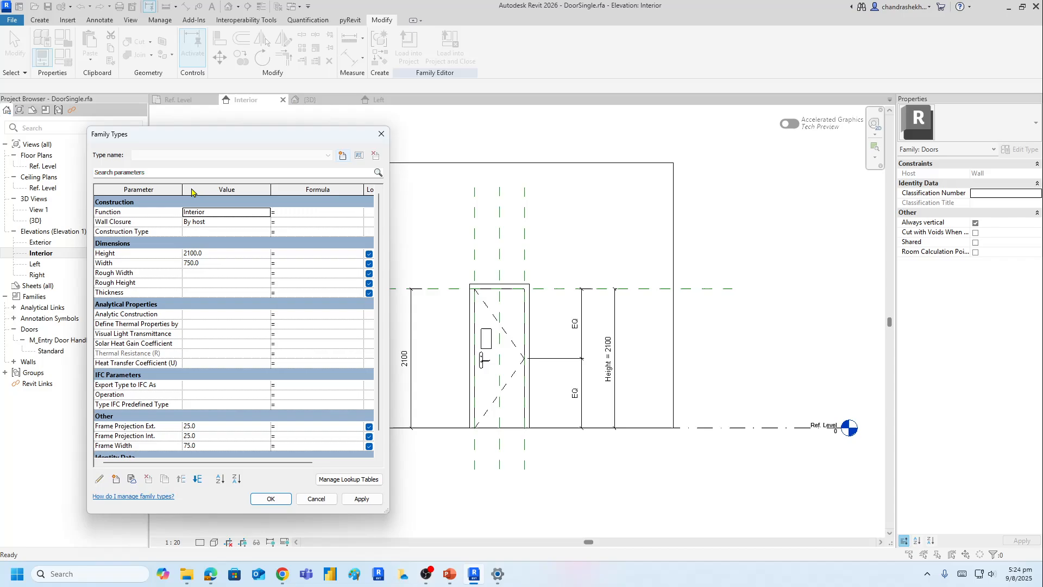
click(343, 155)
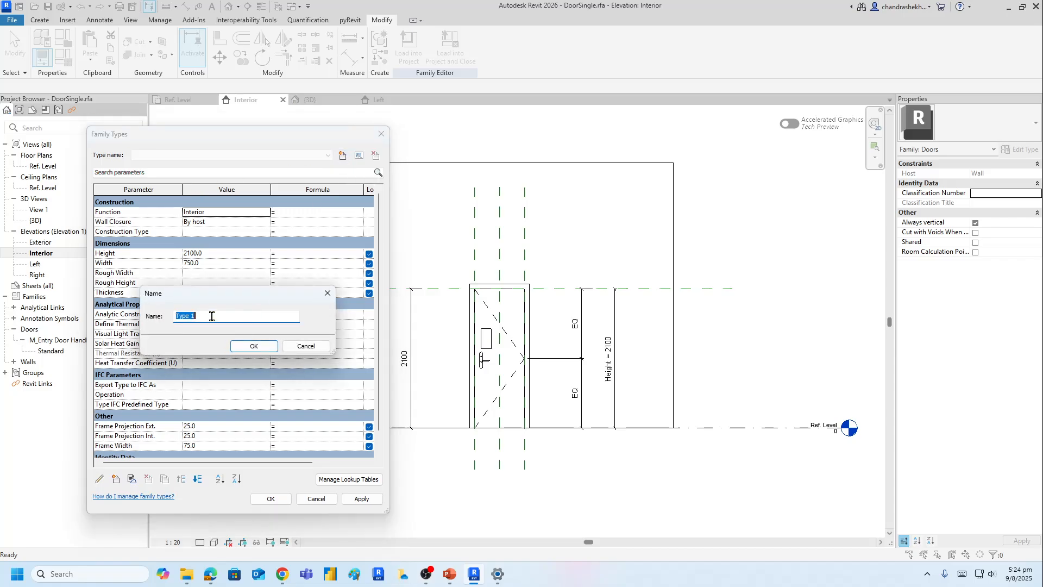
text(Small)
click(254, 346)
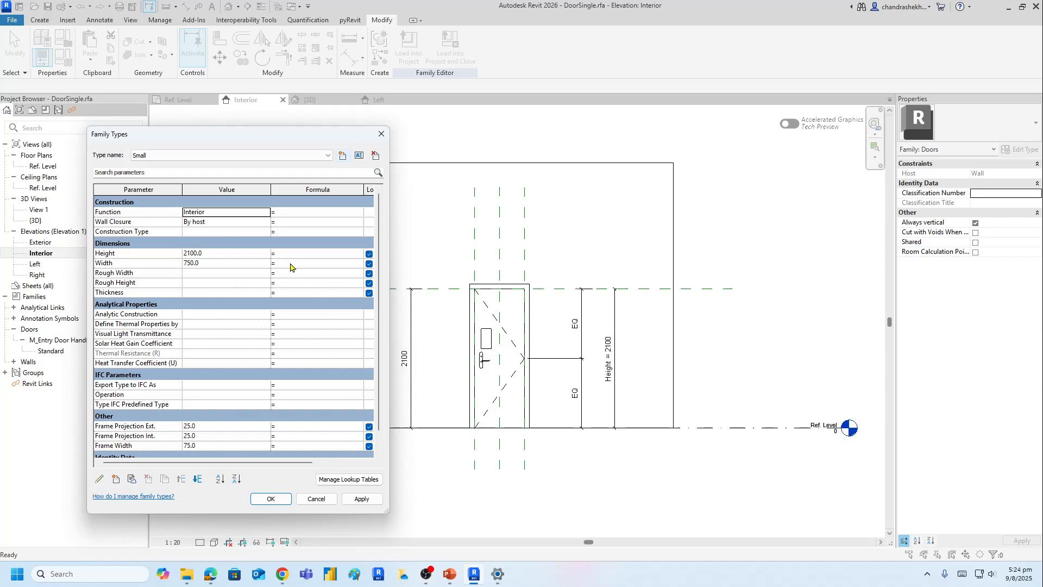
- Set the Width to 900, create a new family type named Medium from these values, and apply it
click(221, 263)
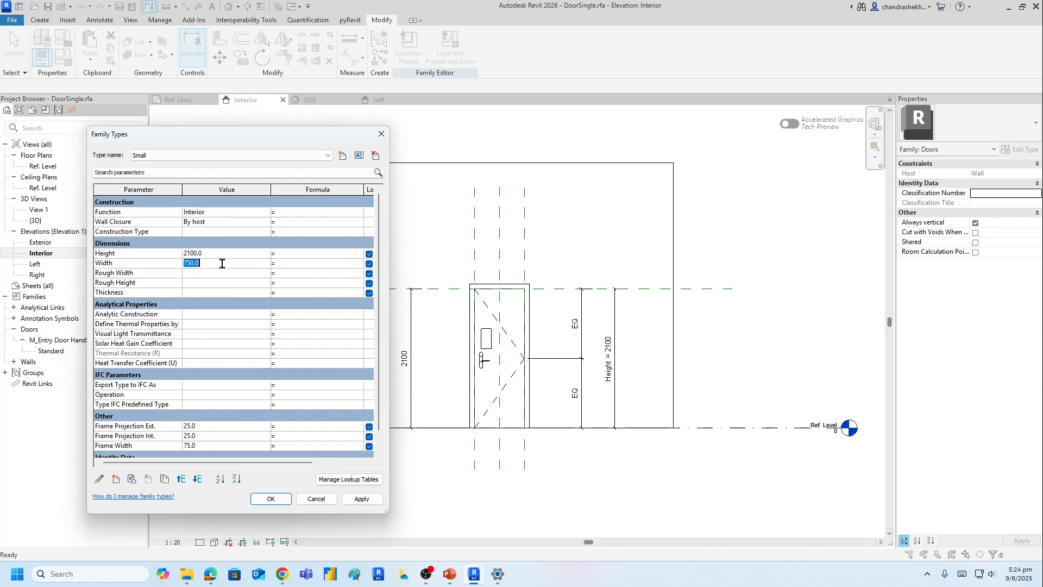
text(900)
click(342, 156)
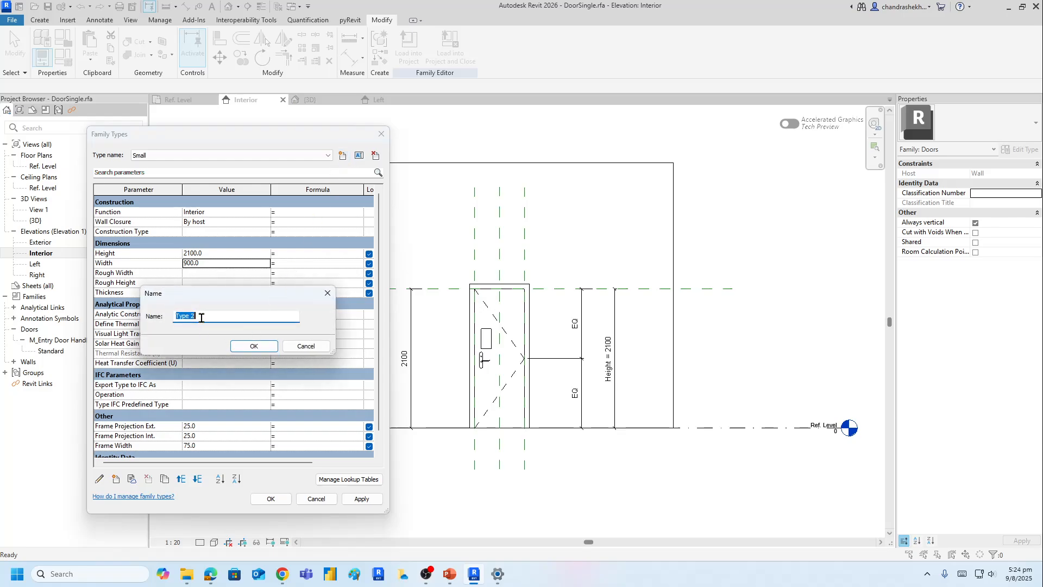
text(Medium)
click(252, 346)
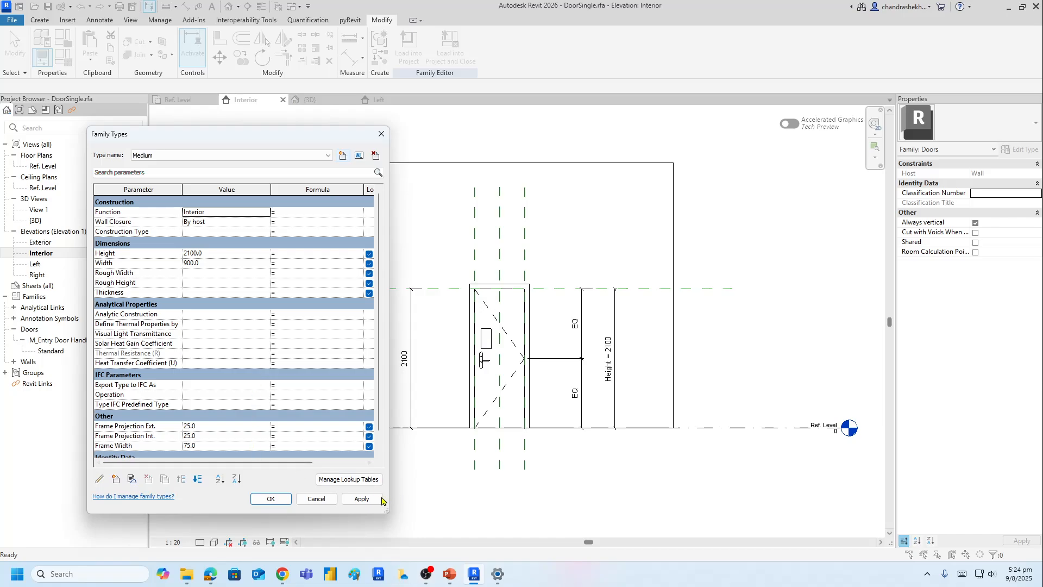
click(363, 499)
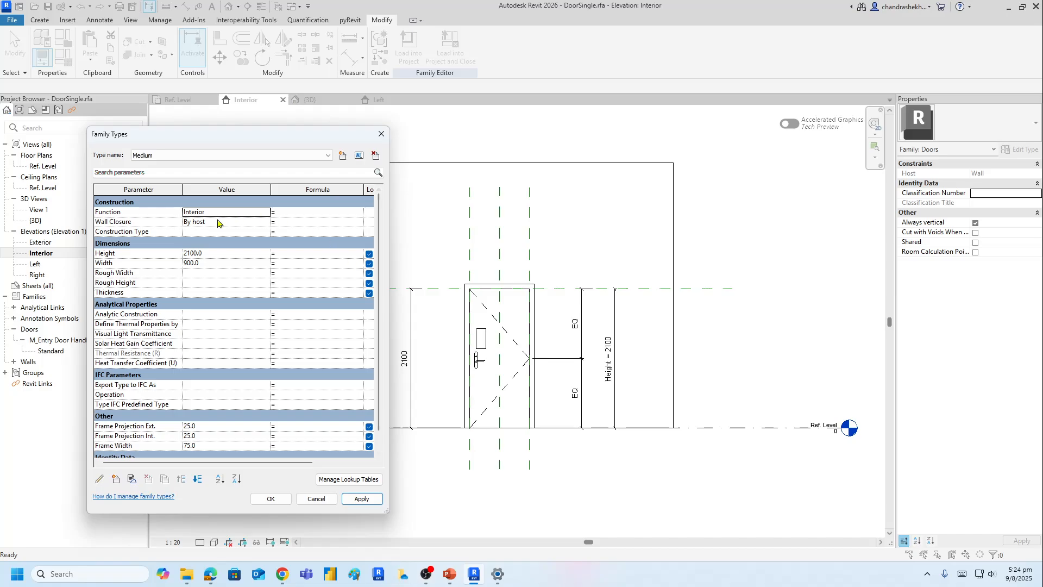
- Switch to the Small family type, set its Width to 750 and apply it
click(328, 156)
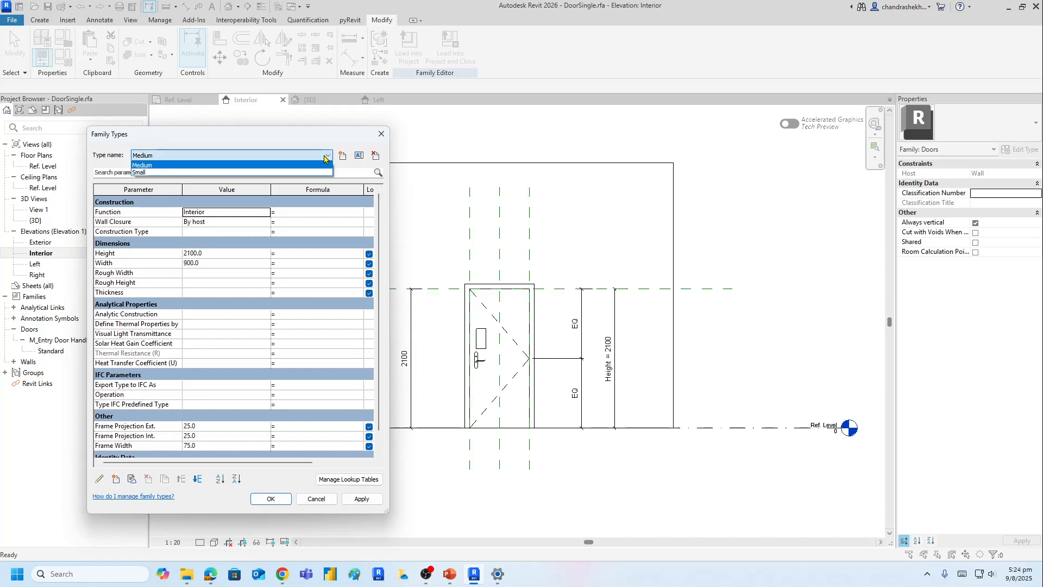
click(144, 173)
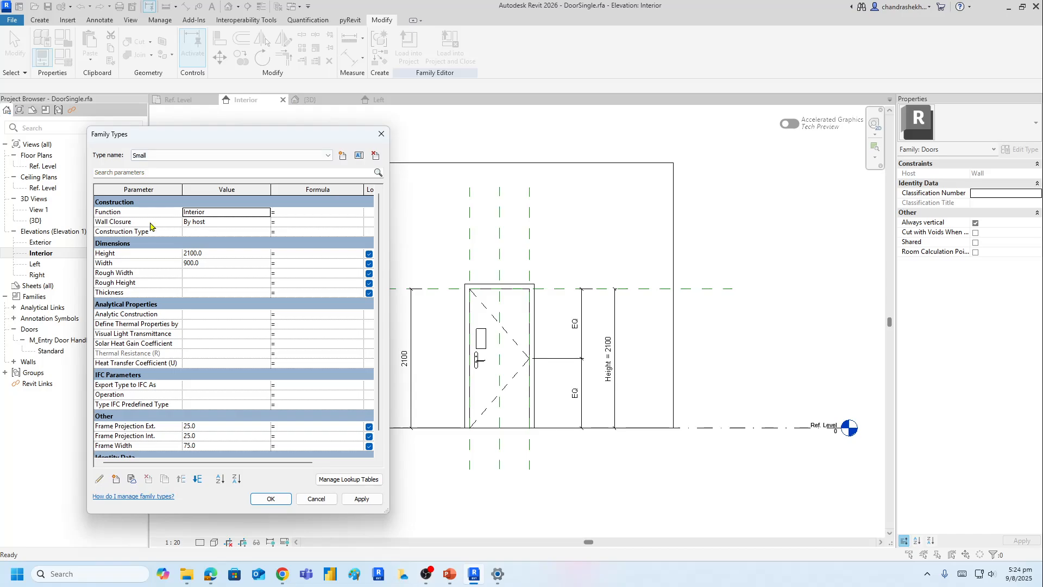
click(208, 261)
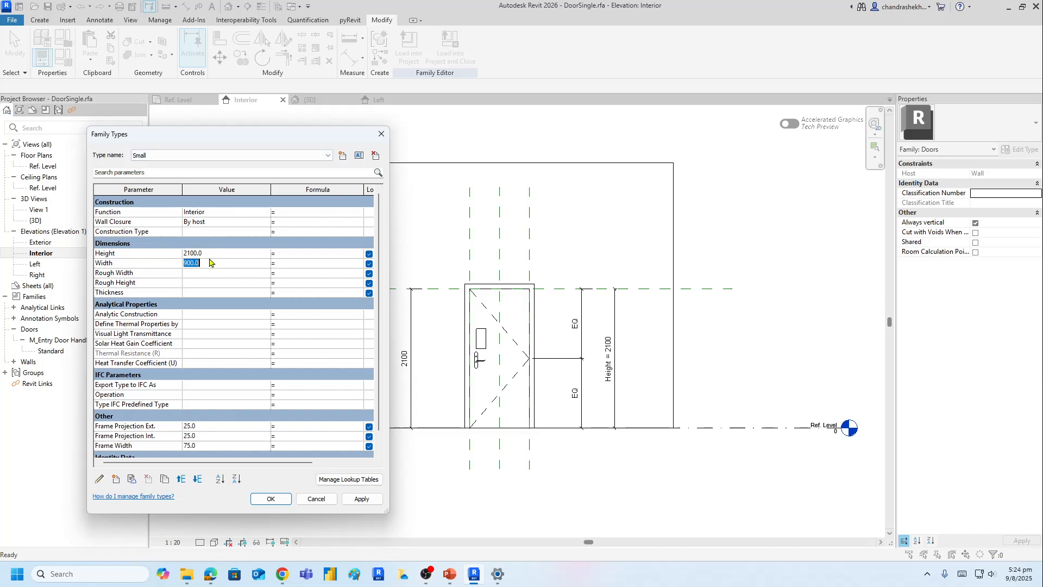
text(750)
click(362, 498)
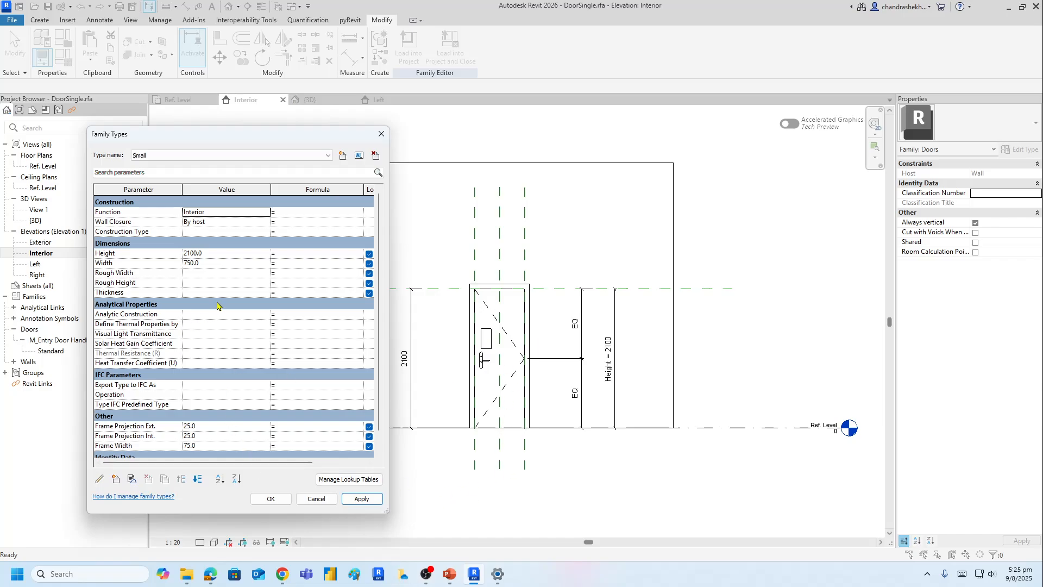
- Create a family type named Large, set its Width to 1200 and apply it
click(343, 156)
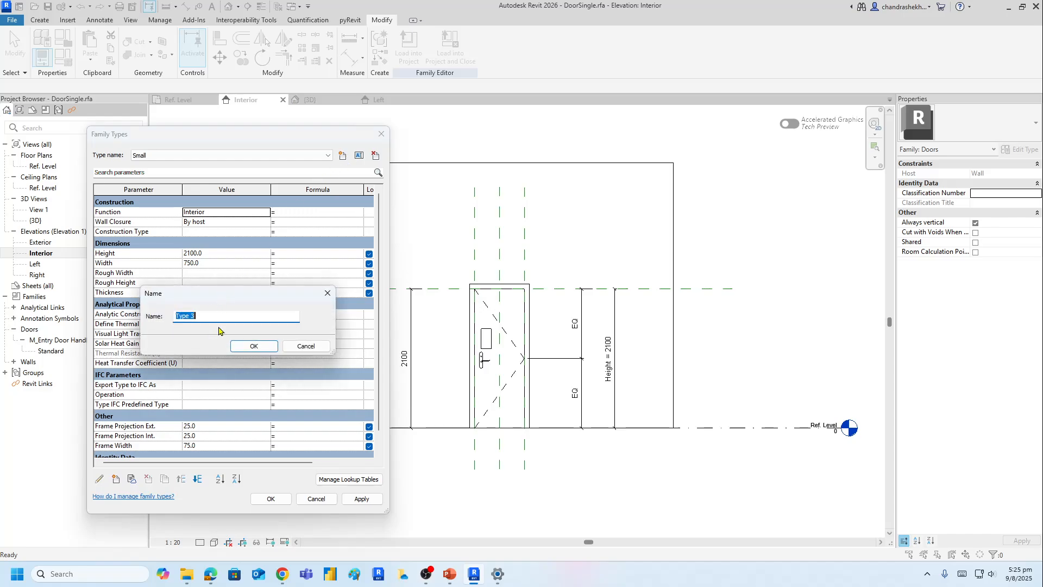
text(Large)
key(Return)
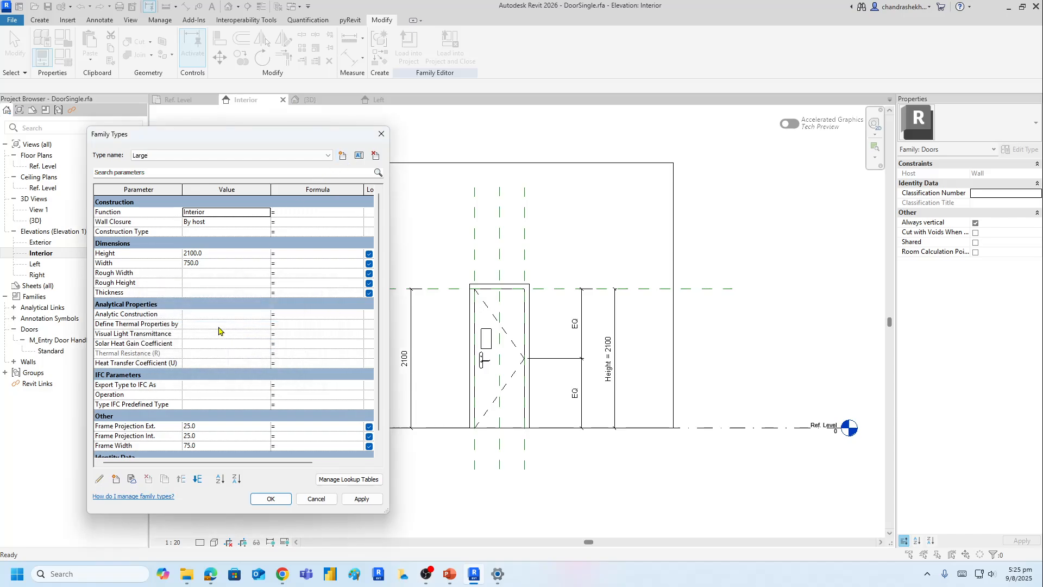
click(223, 263)
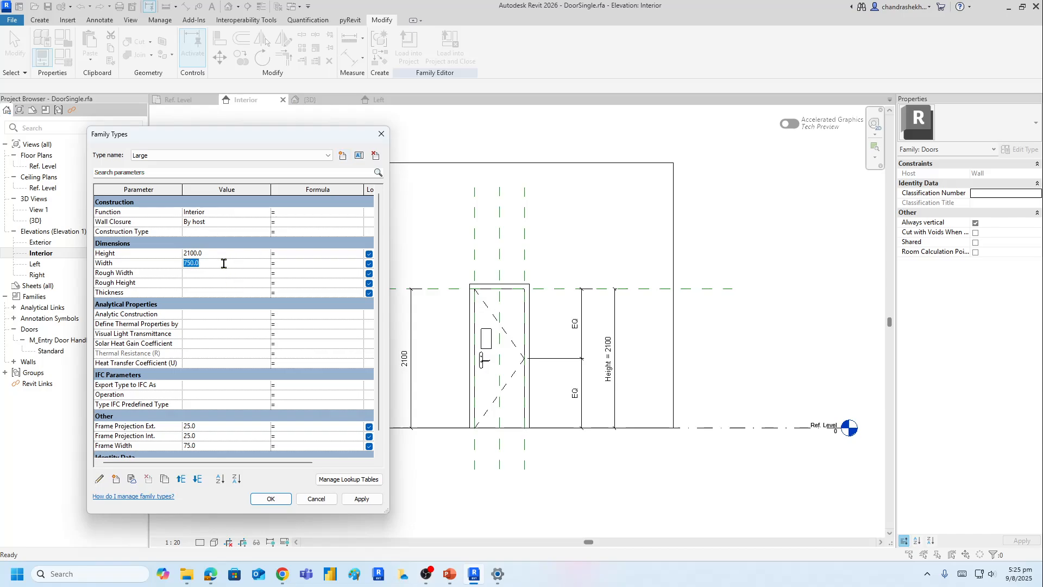
text(1200)
key(Tab)
click(359, 498)
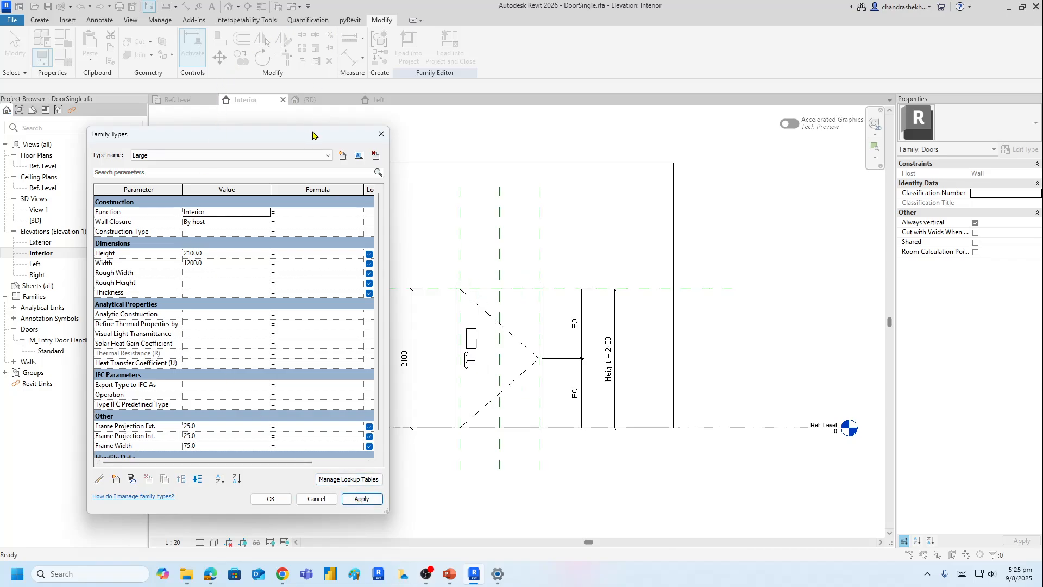
- Apply the Small, Medium and Large family types in turn to check how the door resizes in the elevation
click(328, 155)
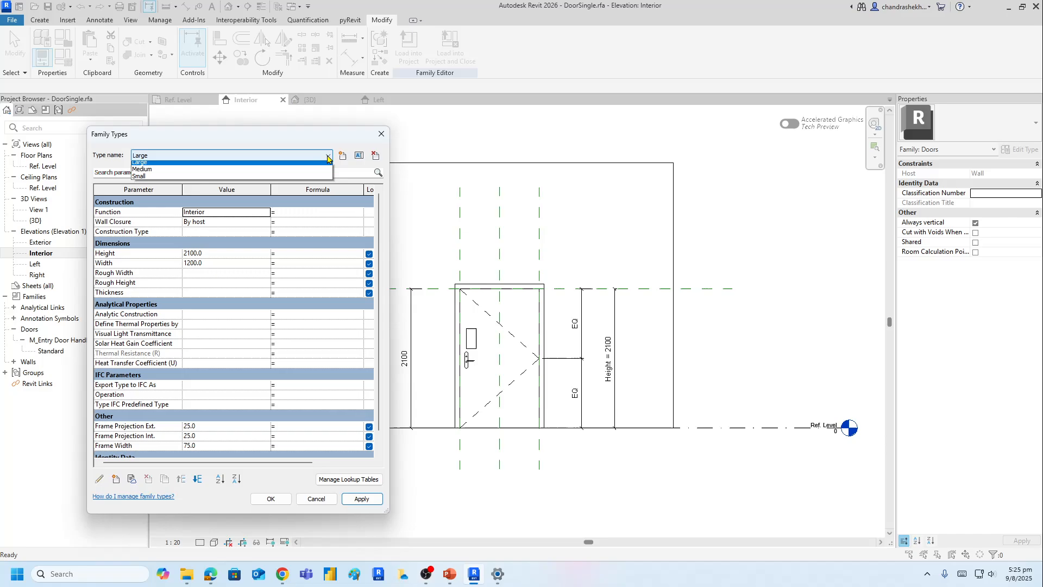
click(141, 179)
click(363, 497)
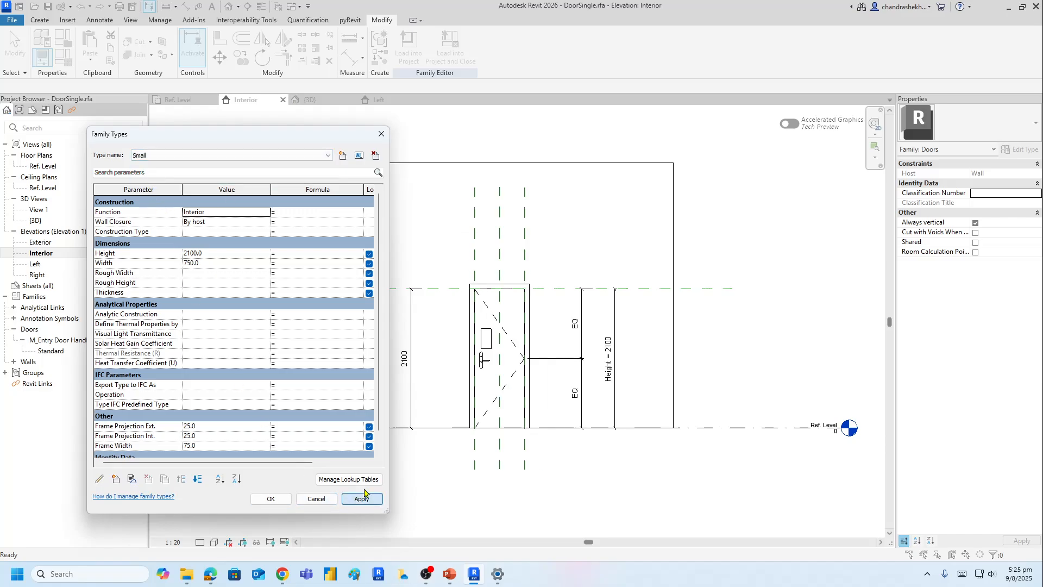
click(328, 156)
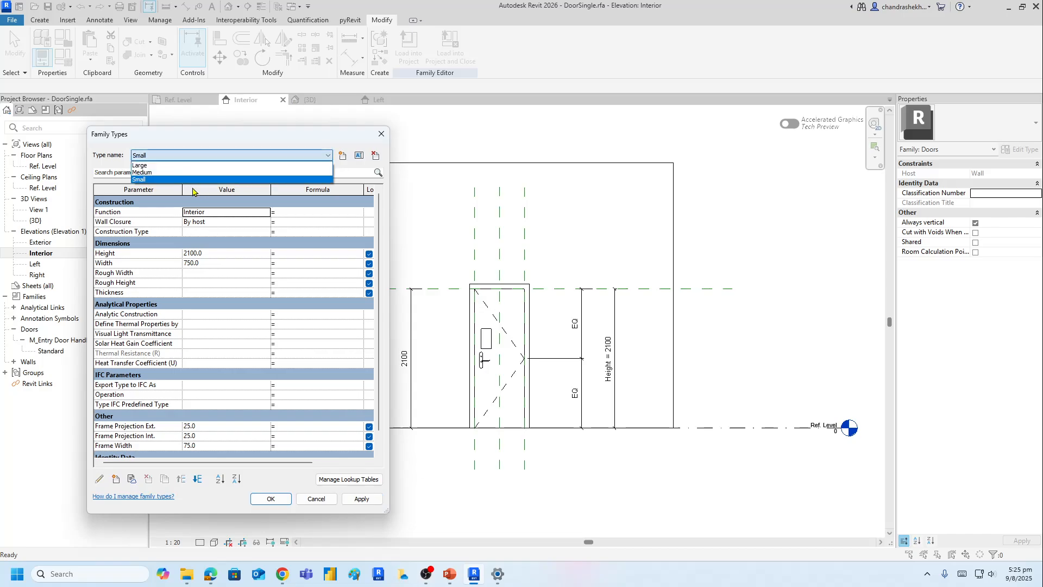
click(157, 172)
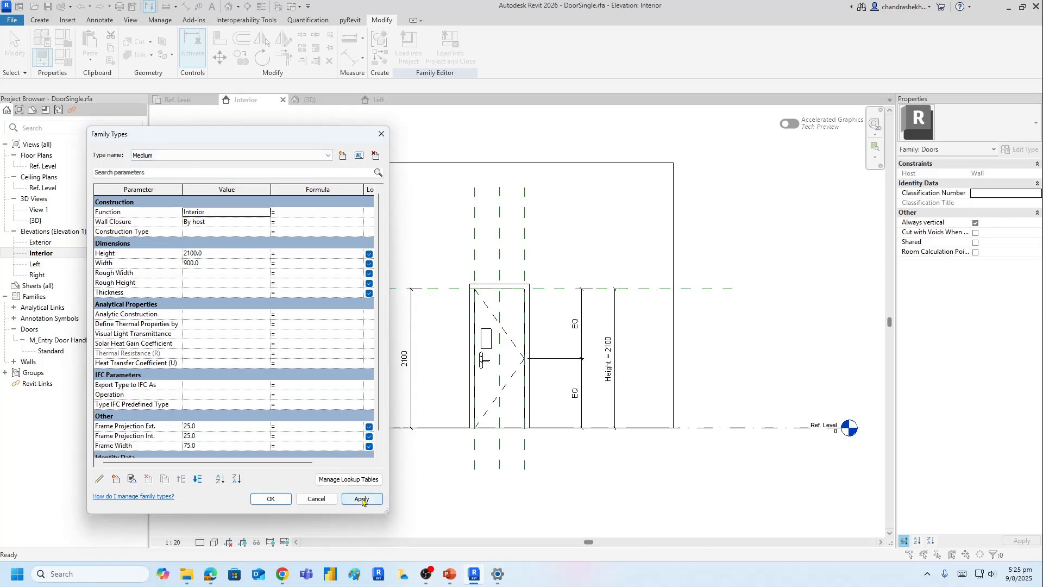
click(362, 498)
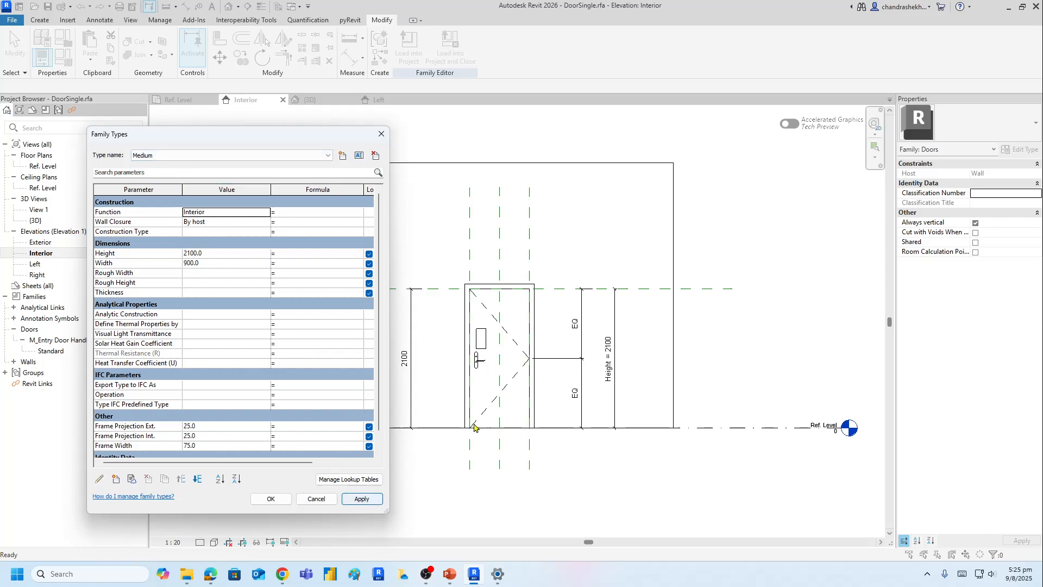
click(328, 156)
click(155, 165)
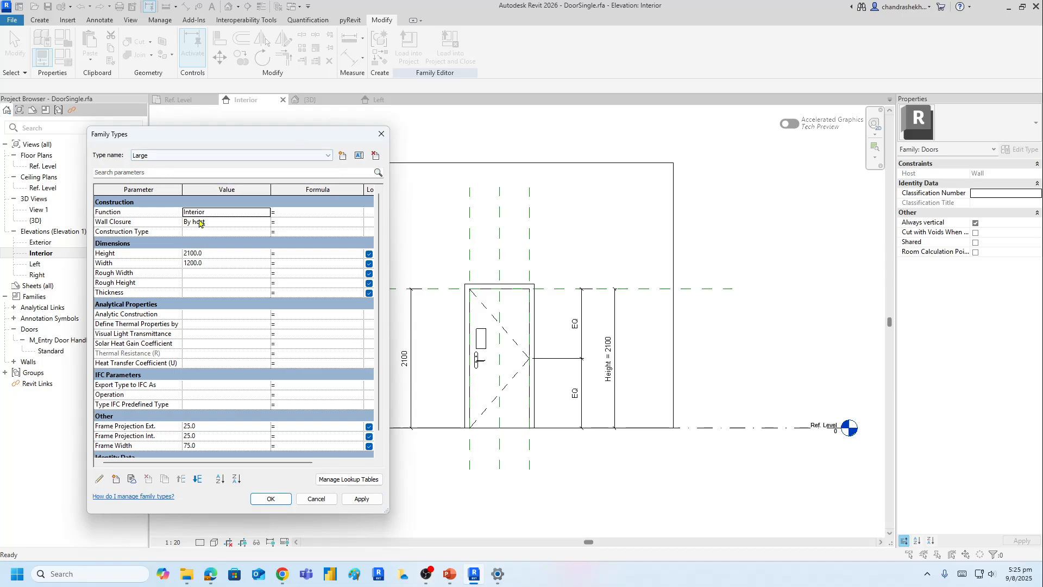
click(360, 499)
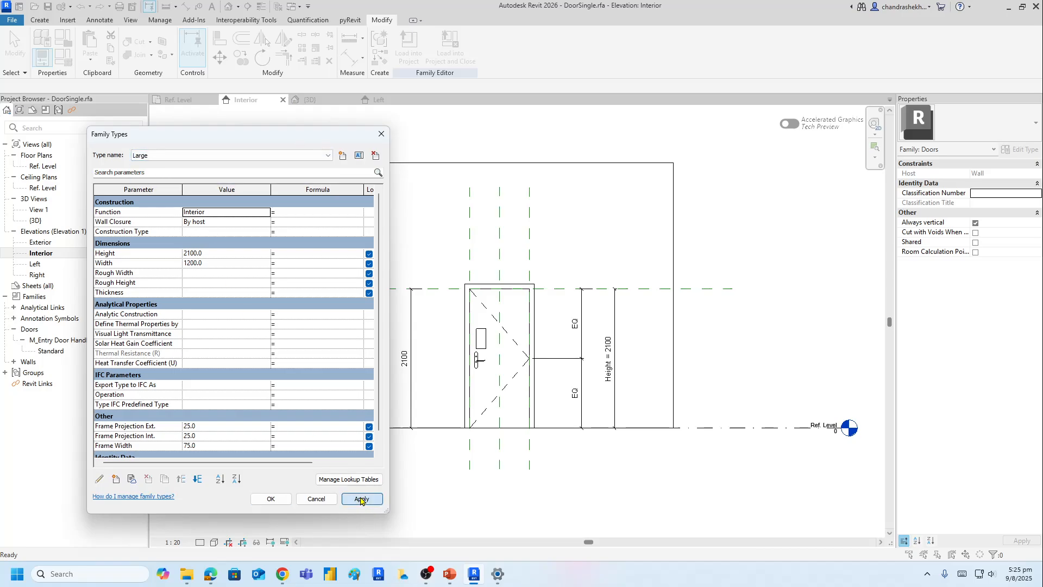
- Accept the family types and try to load the door family into a project
click(282, 501)
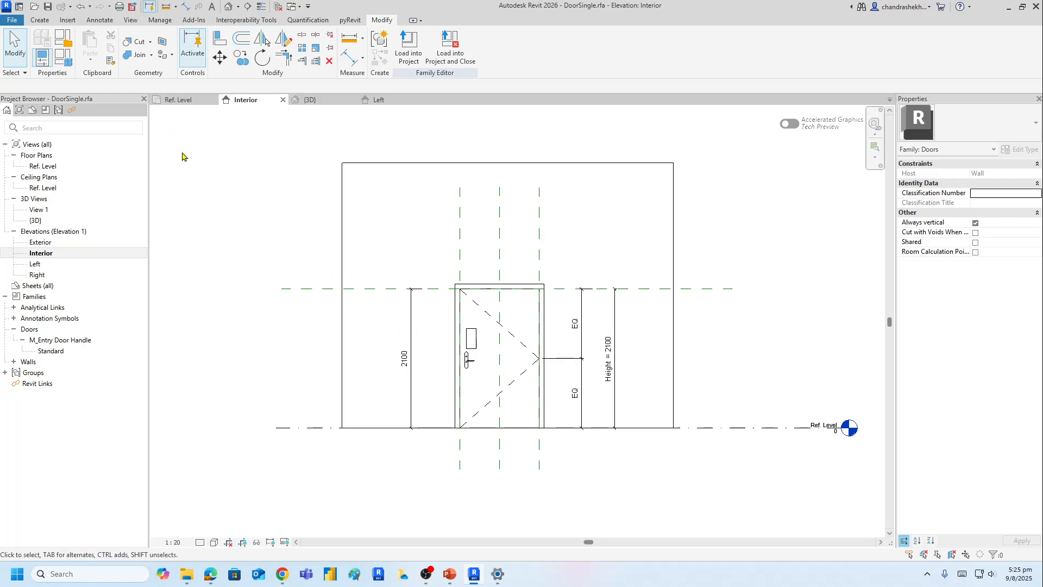
click(411, 44)
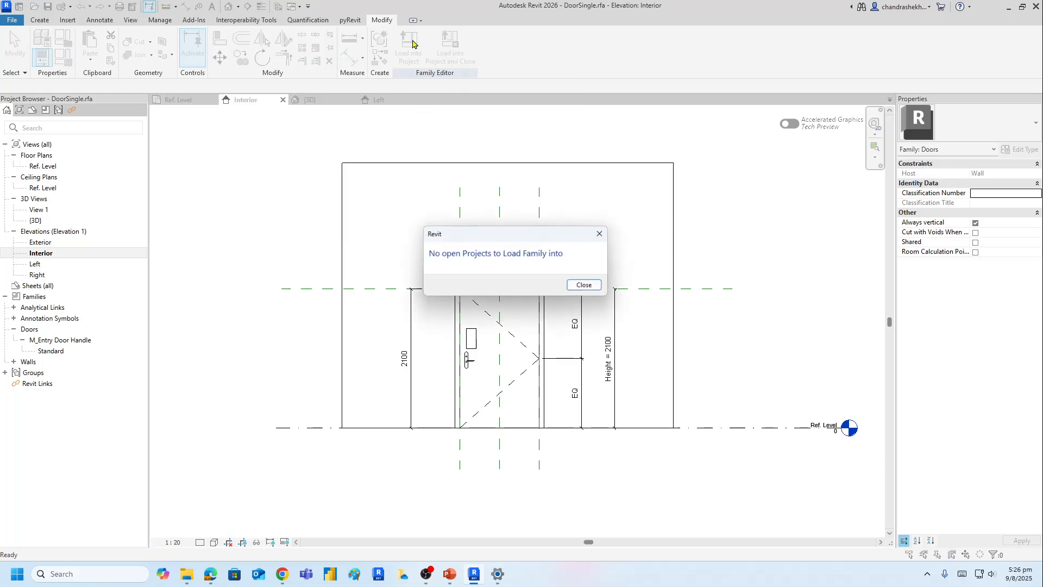
click(586, 287)
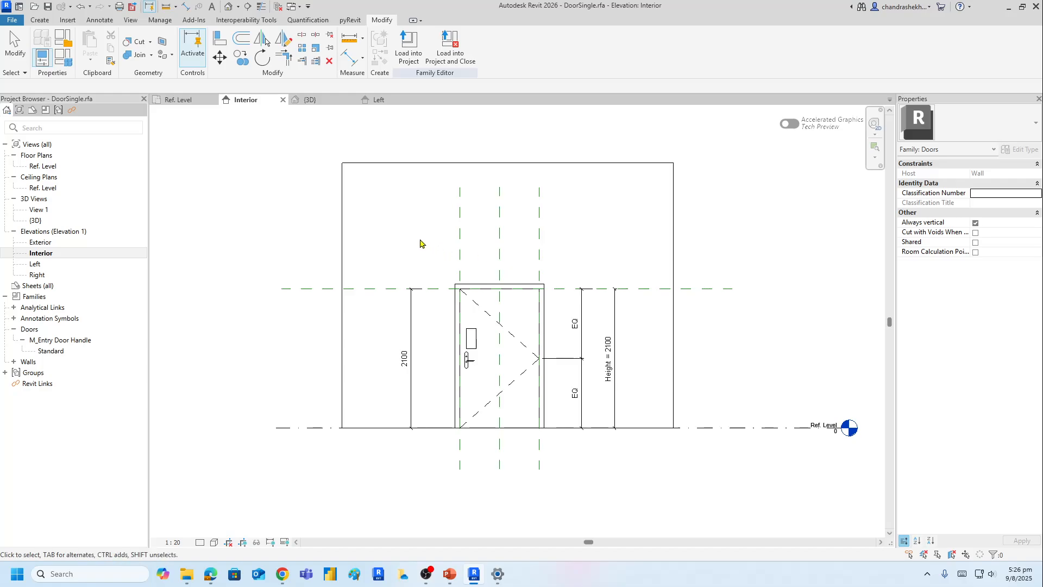
- Create a new project from the Architectural template
click(37, 21)
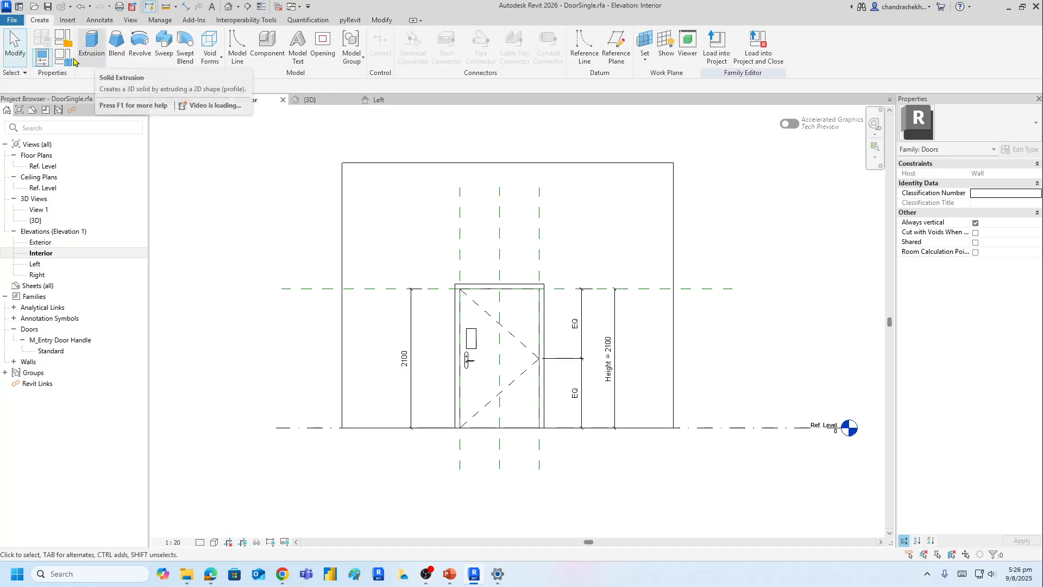
click(9, 20)
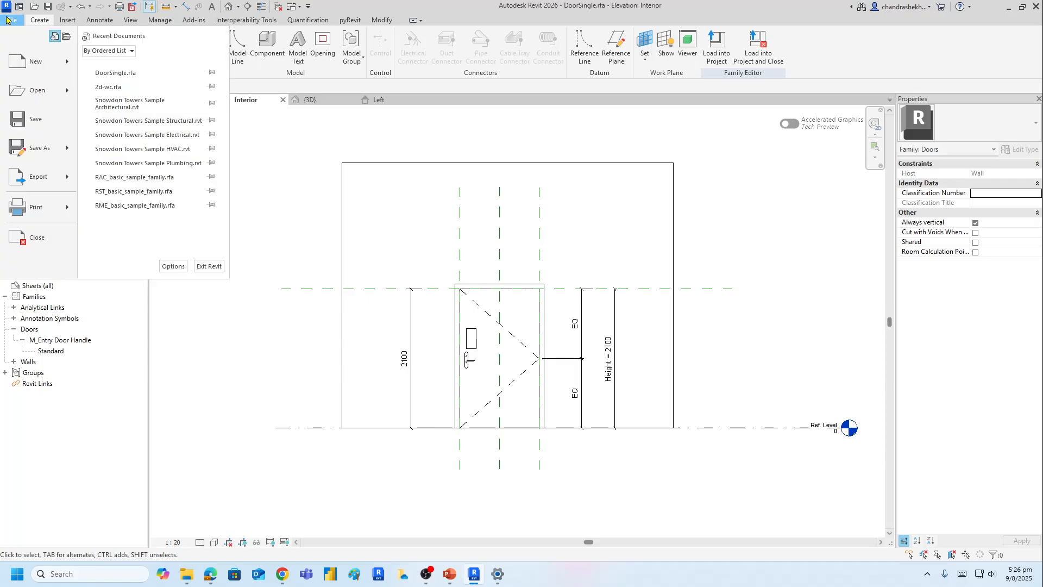
mouse_move(67, 69)
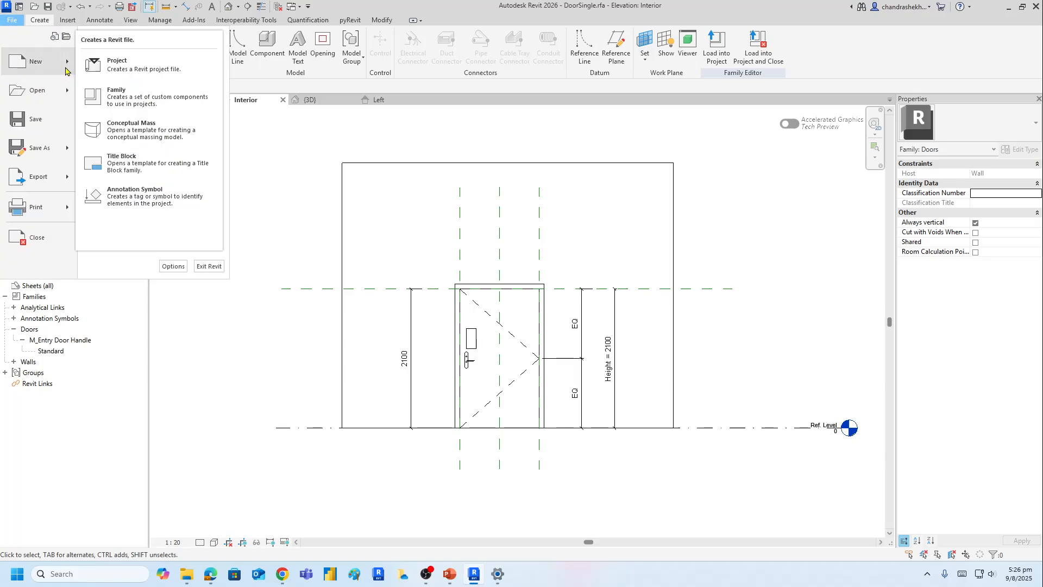
click(116, 64)
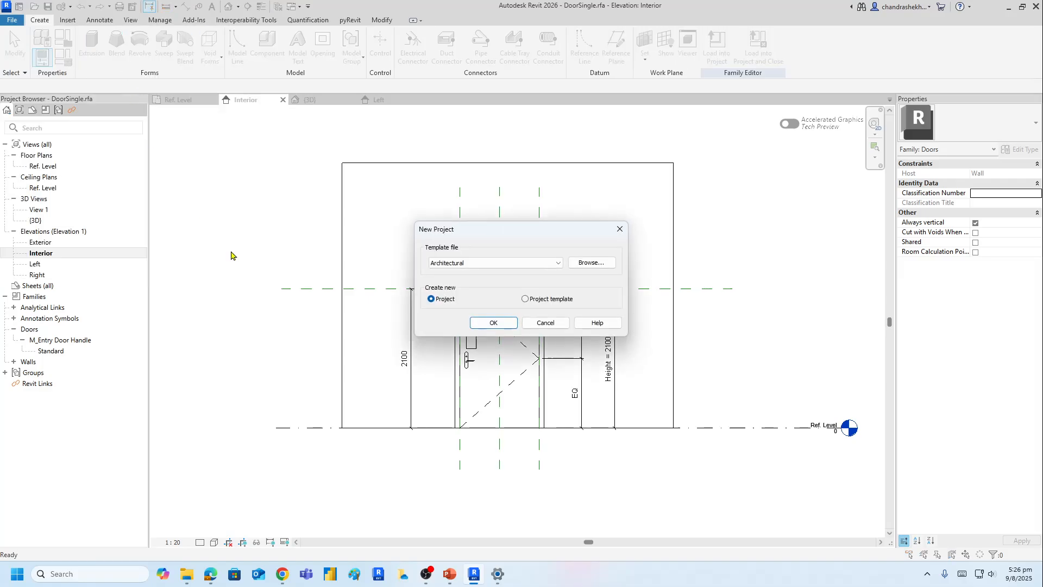
click(450, 263)
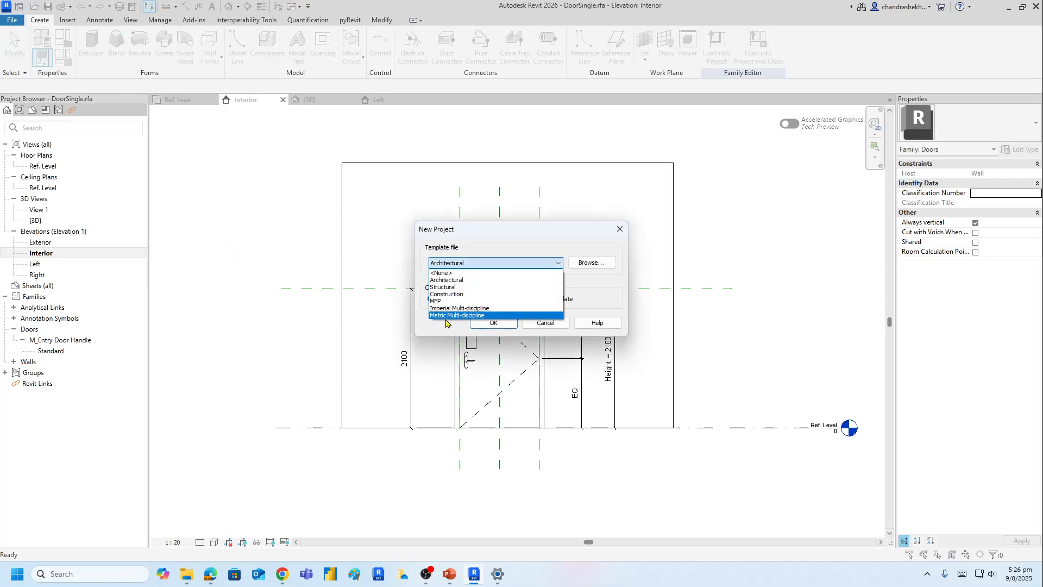
click(442, 281)
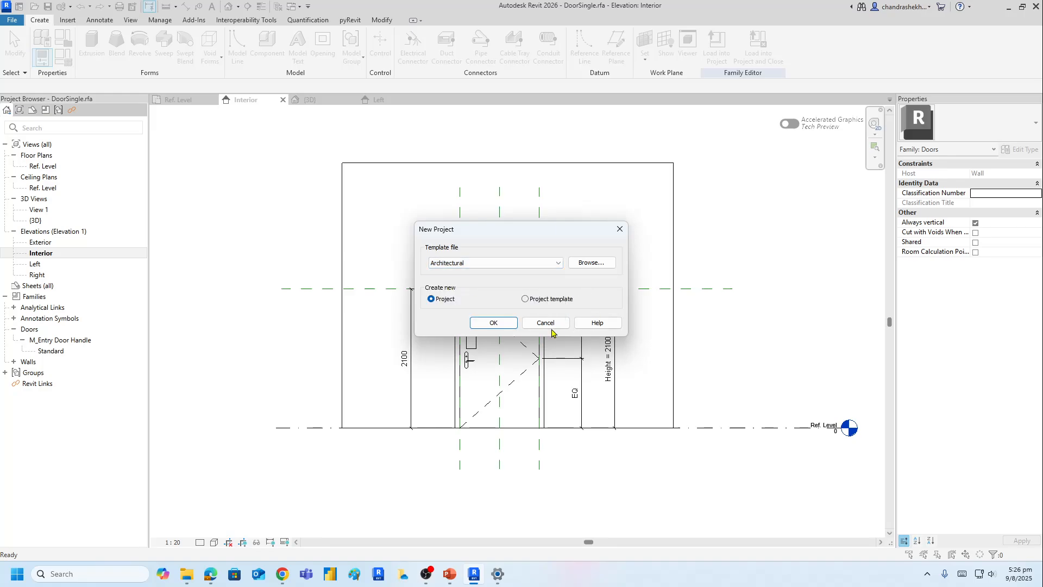
click(494, 322)
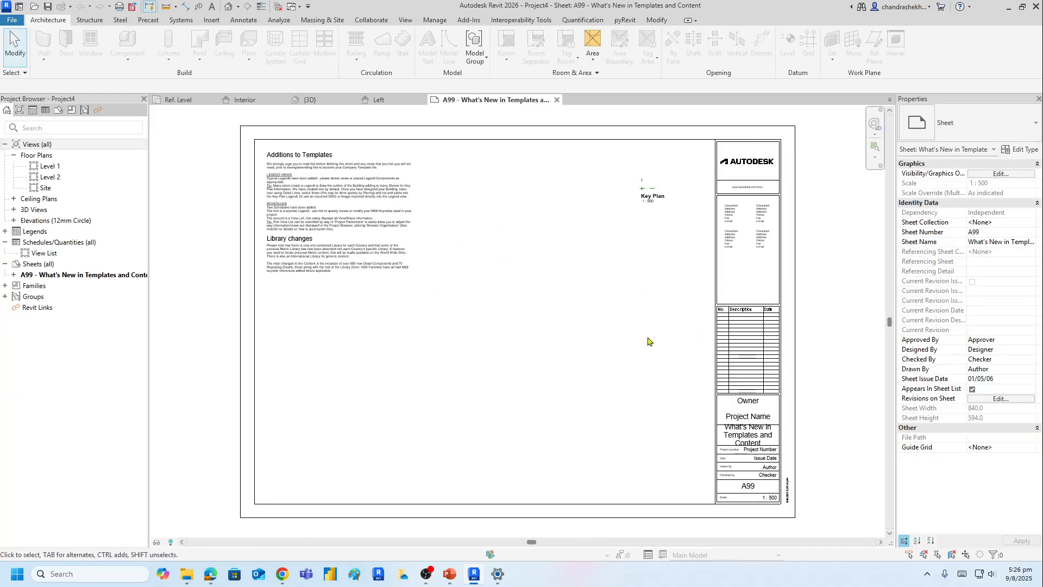
- In the Level 1 floor plan, create a rectangular floor about 19900 by 16900 mm between the elevation markers
double_click(68, 168)
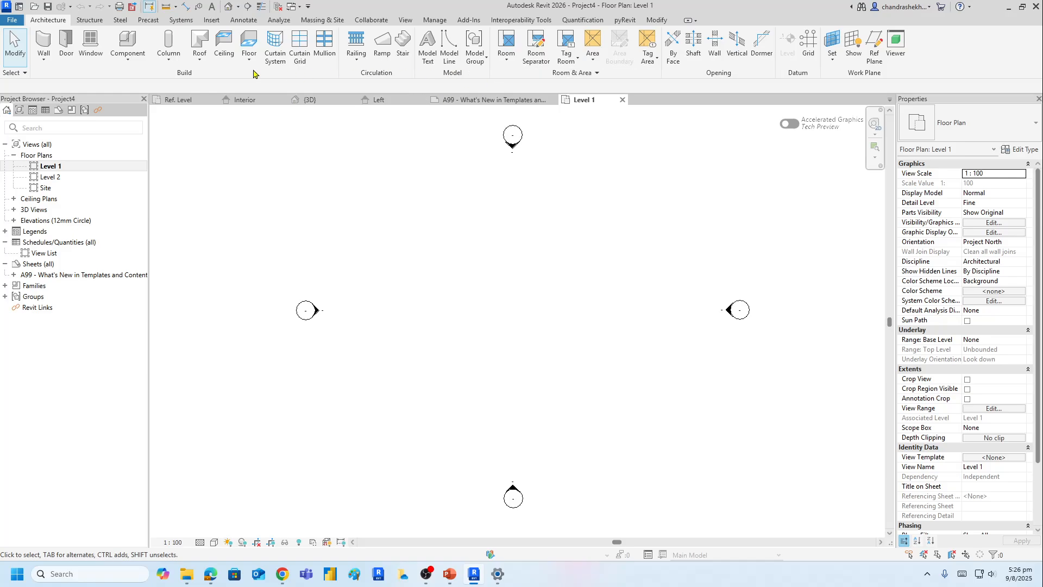
click(252, 44)
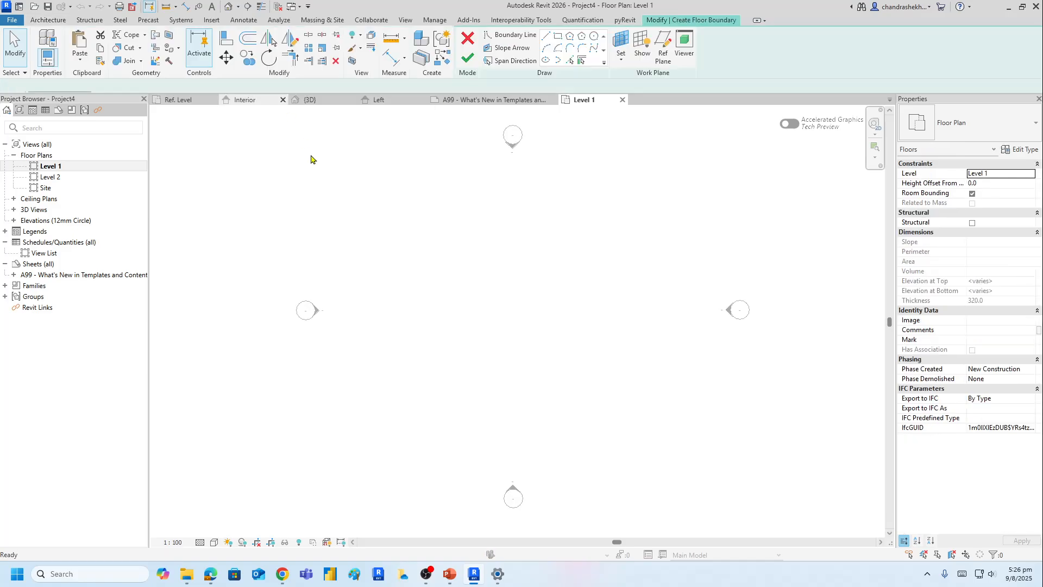
click(558, 37)
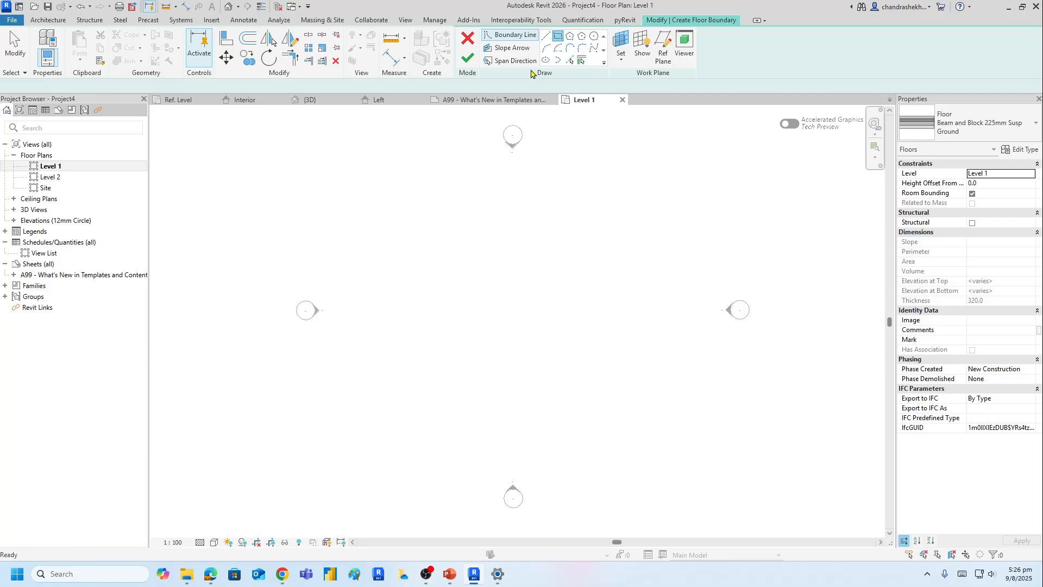
click(368, 182)
click(685, 452)
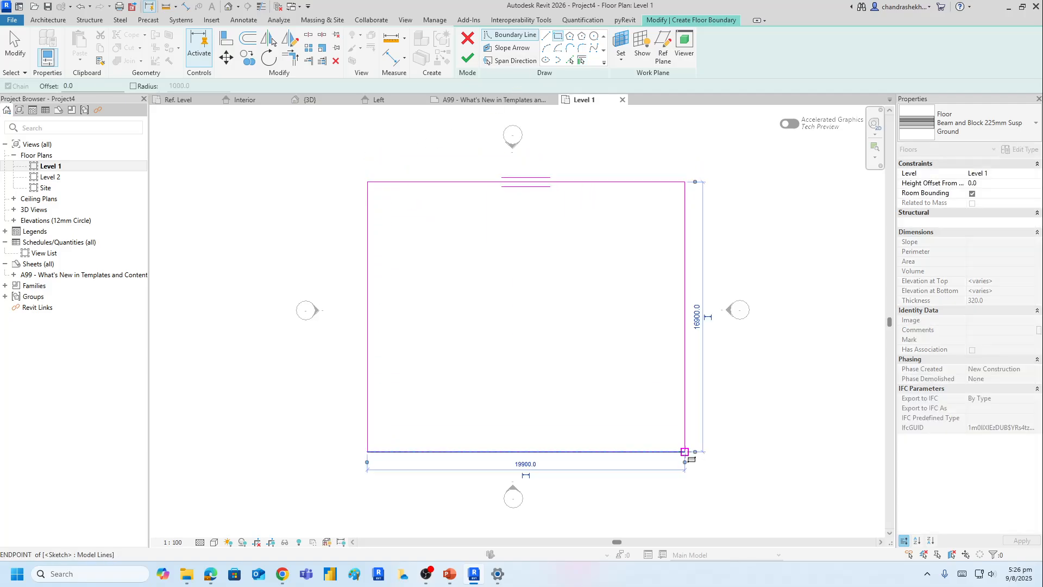
click(466, 59)
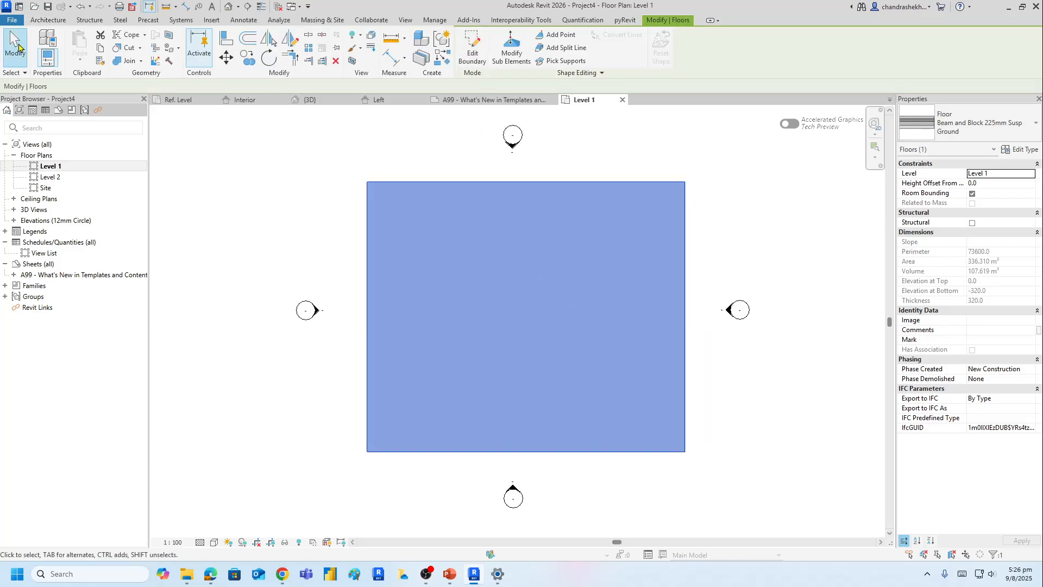
- Draw three separate horizontal walls about 3900, 2500 and 3000 mm long across the upper part of the floor
click(39, 20)
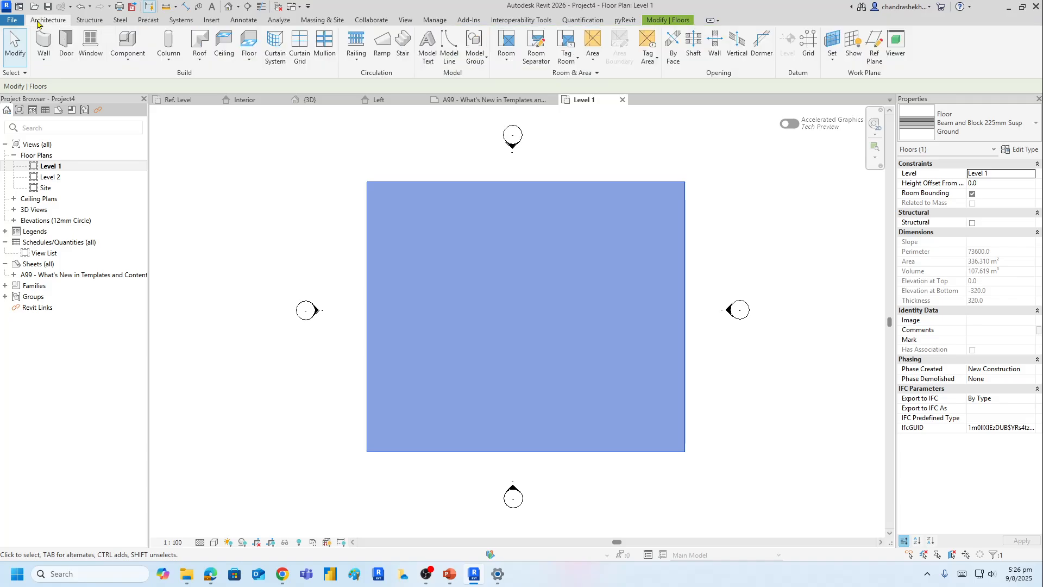
click(43, 44)
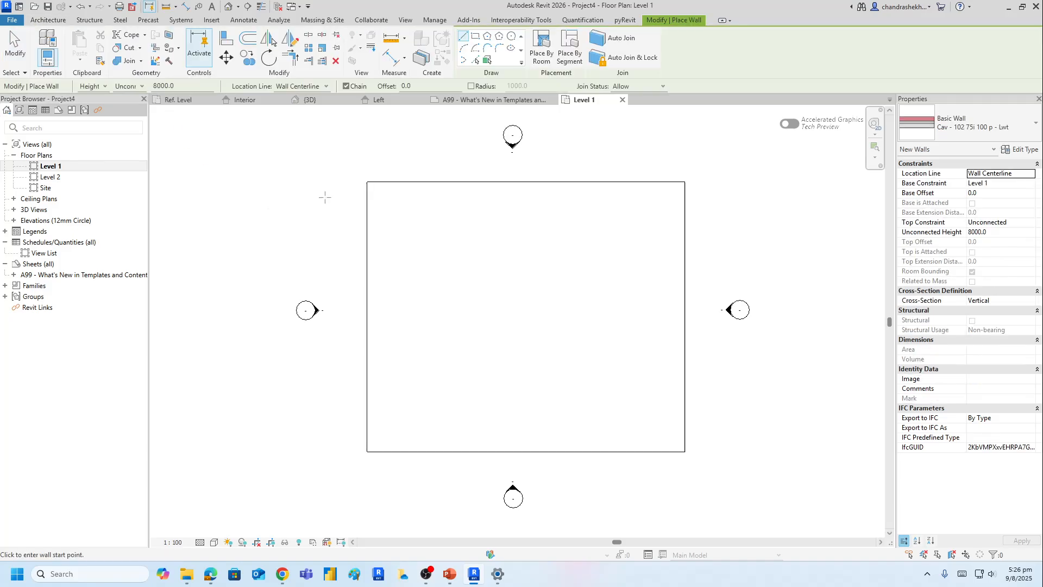
click(384, 217)
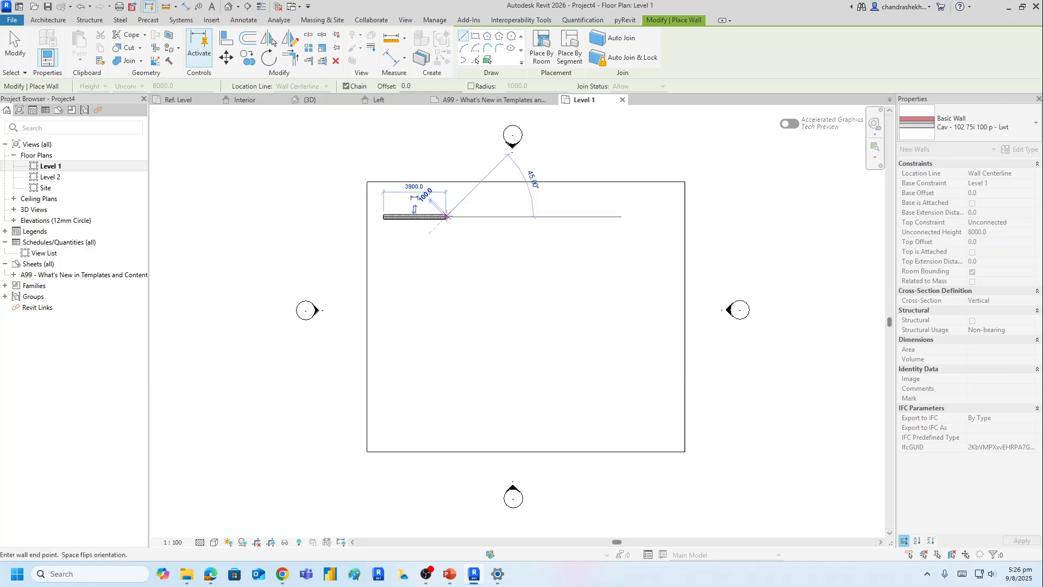
key(Escape)
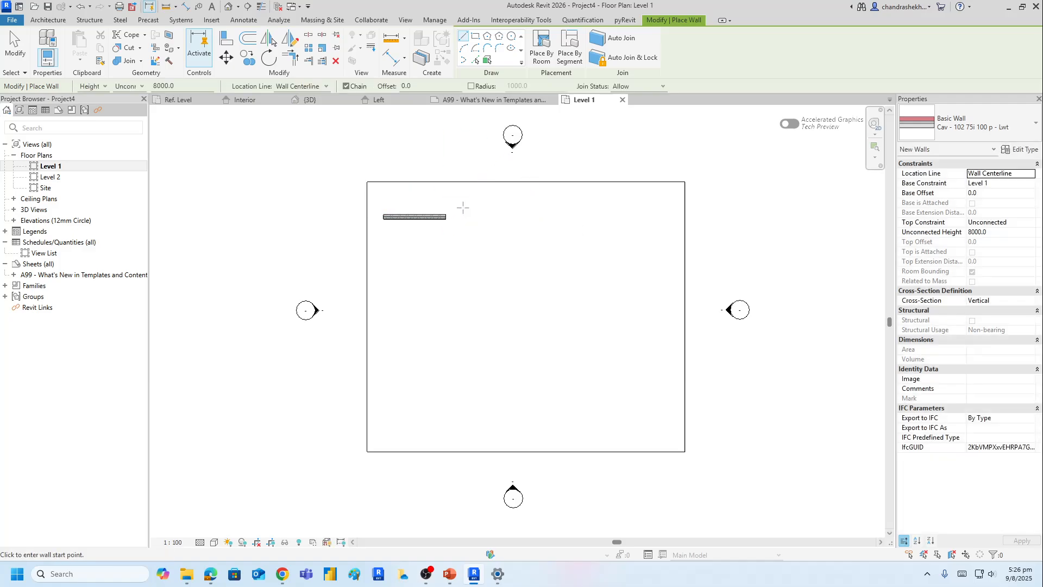
click(446, 235)
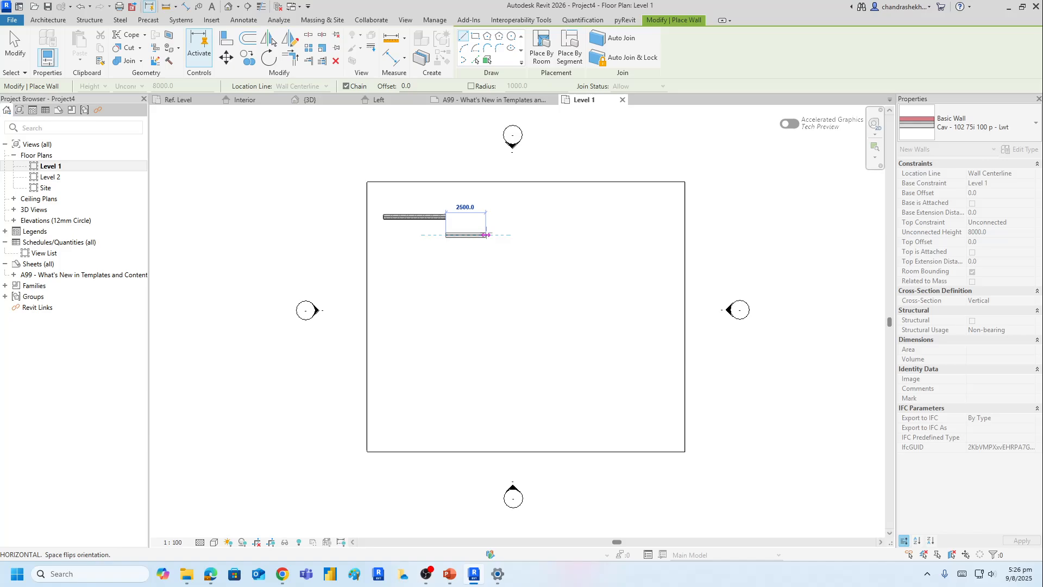
click(486, 234)
key(Escape)
click(507, 210)
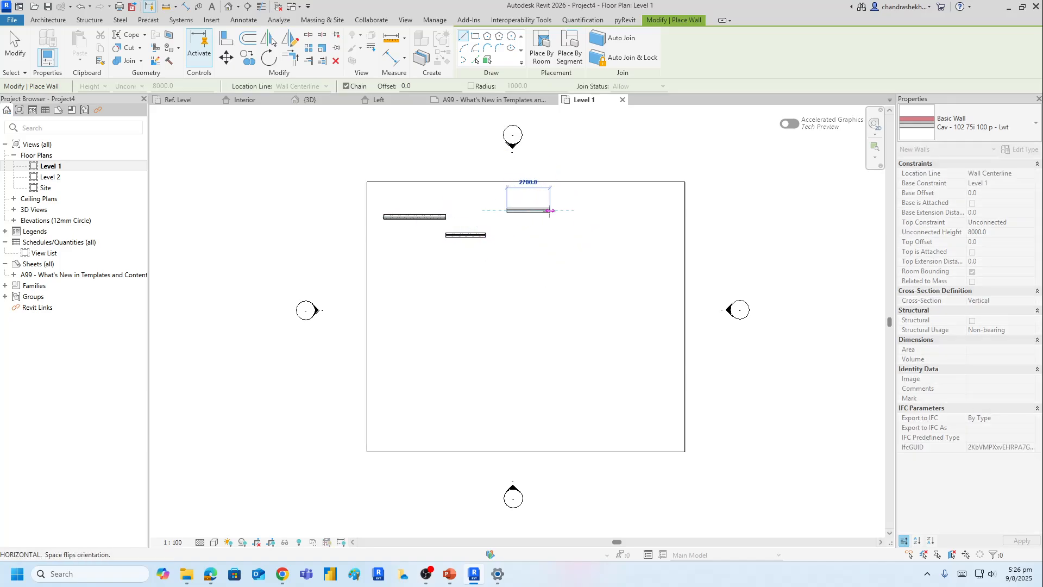
click(555, 210)
key(Escape)
- Draw a stepped wall chain near the floor's upper right: about 2300 mm across, 4200 mm down, and a short run right
click(592, 210)
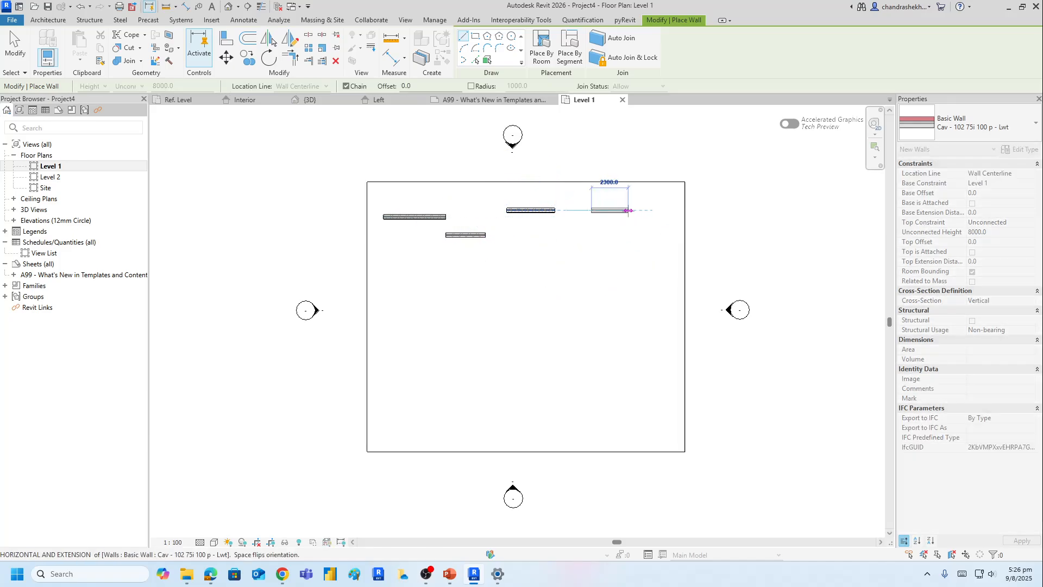
click(628, 210)
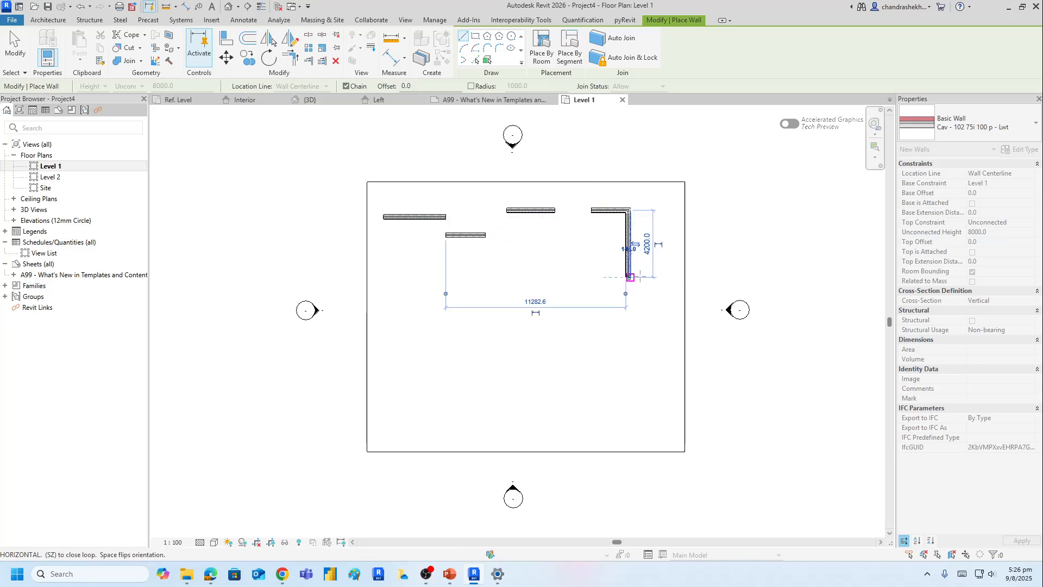
click(630, 277)
click(660, 278)
key(Escape)
scroll(582, 225, up, 3)
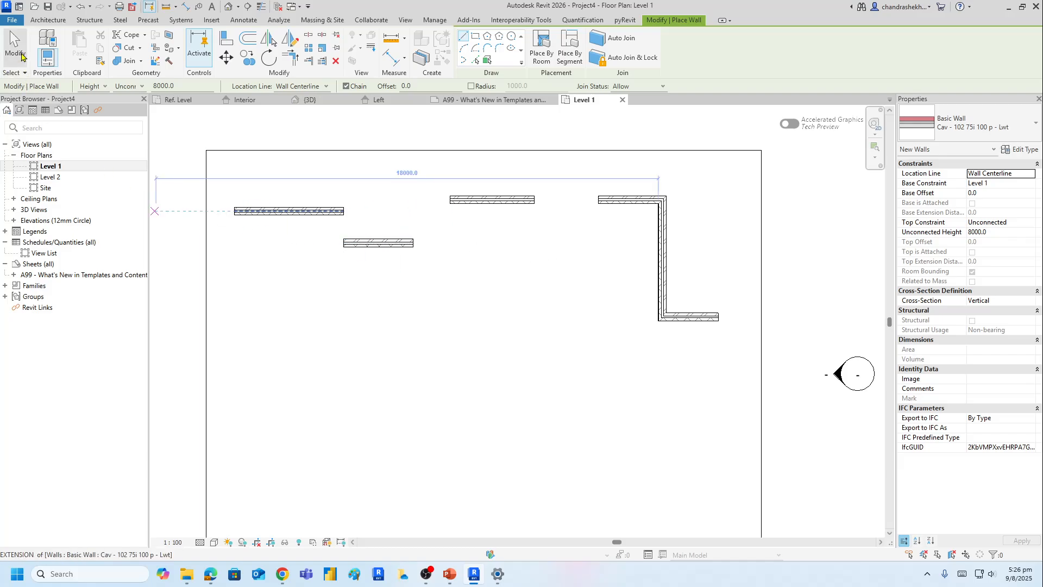
key(Escape)
- Change the 2500 mm wall's type to Ext - 215 - Brick
scroll(315, 218, up, 2)
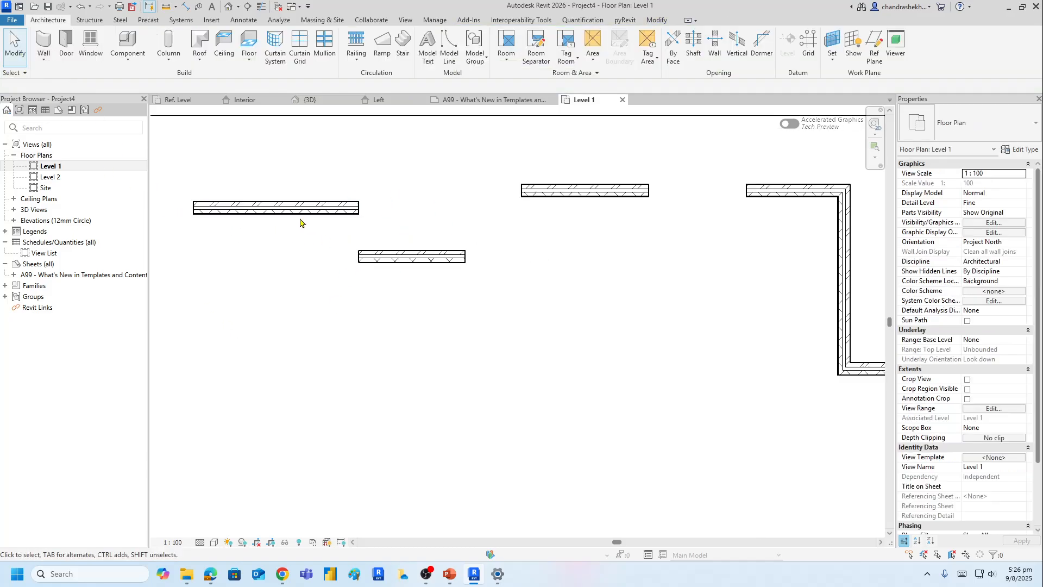
click(426, 258)
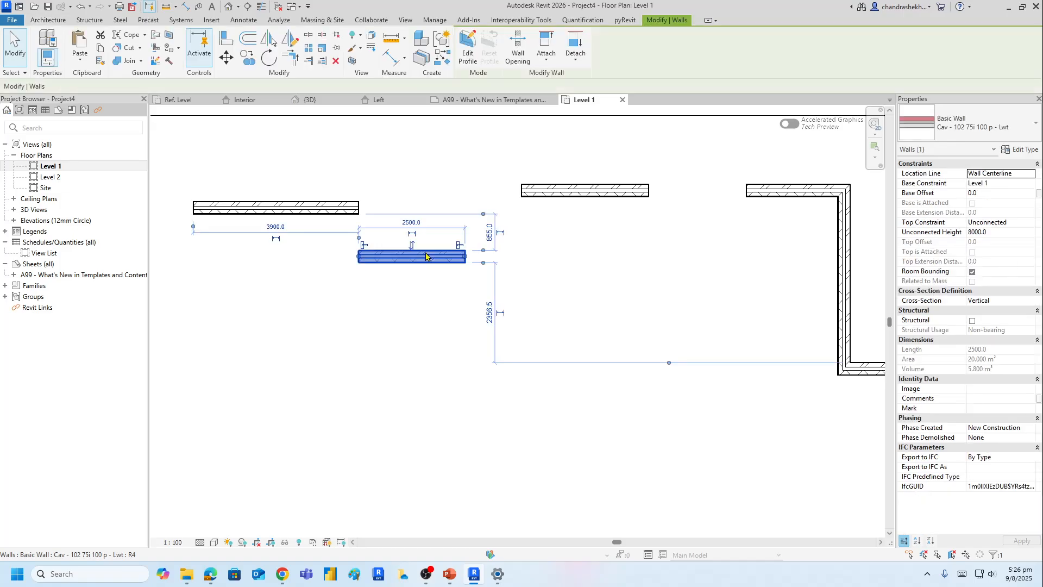
click(977, 120)
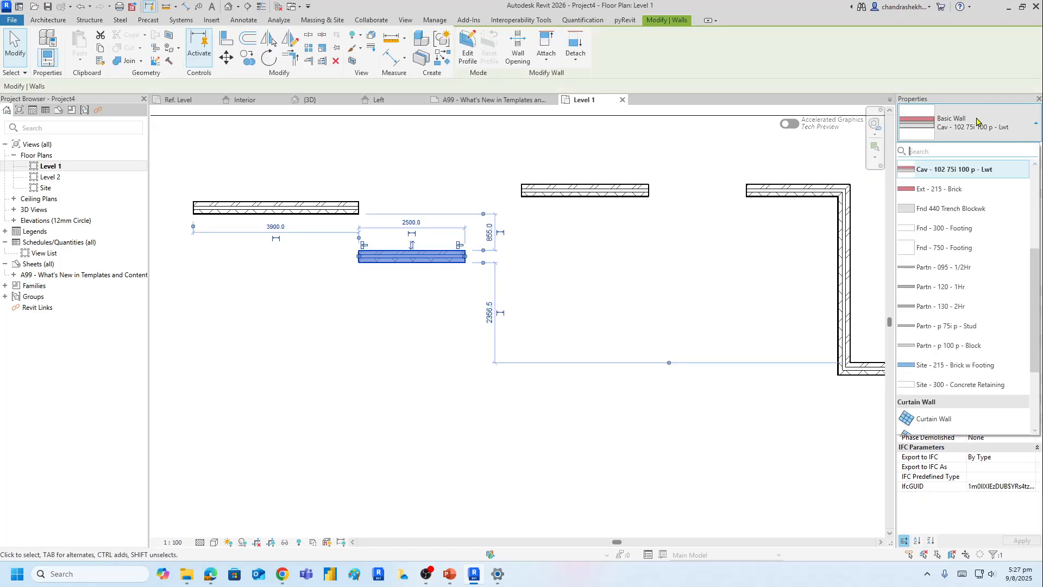
click(909, 195)
click(384, 288)
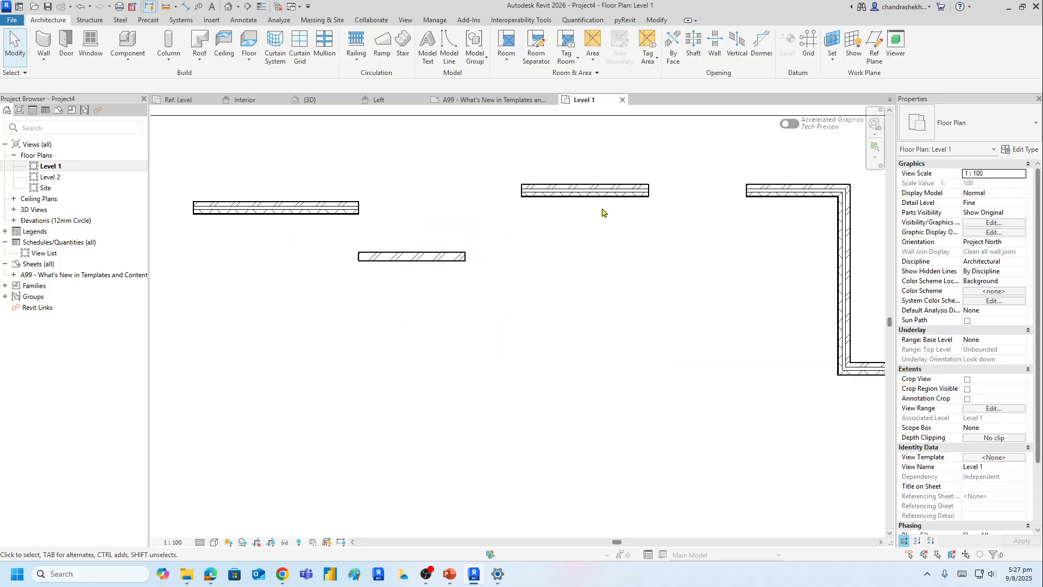
- Change the 3000 mm wall's type to Partn - p 100 p - Block
click(595, 189)
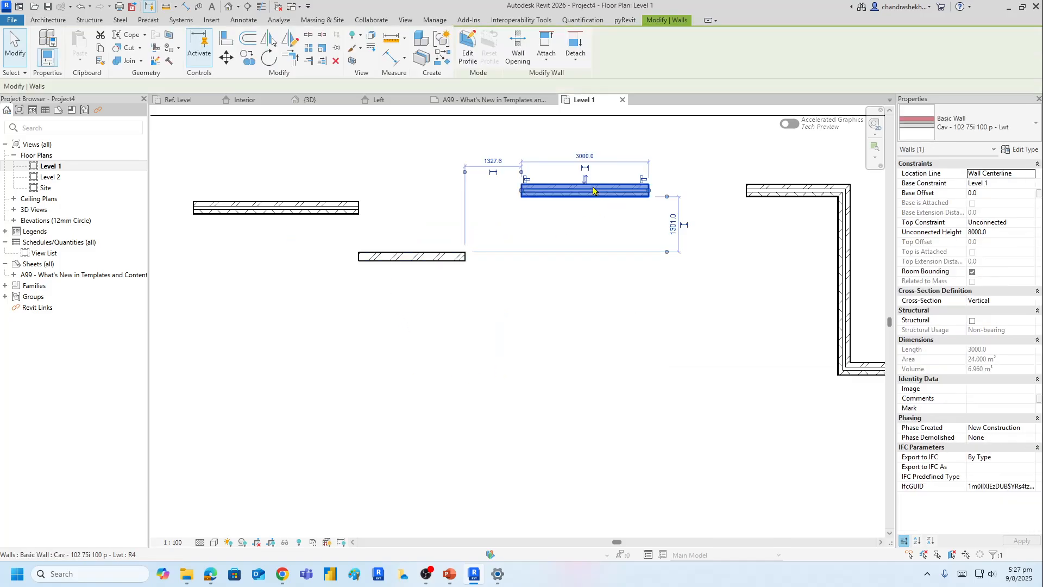
click(976, 126)
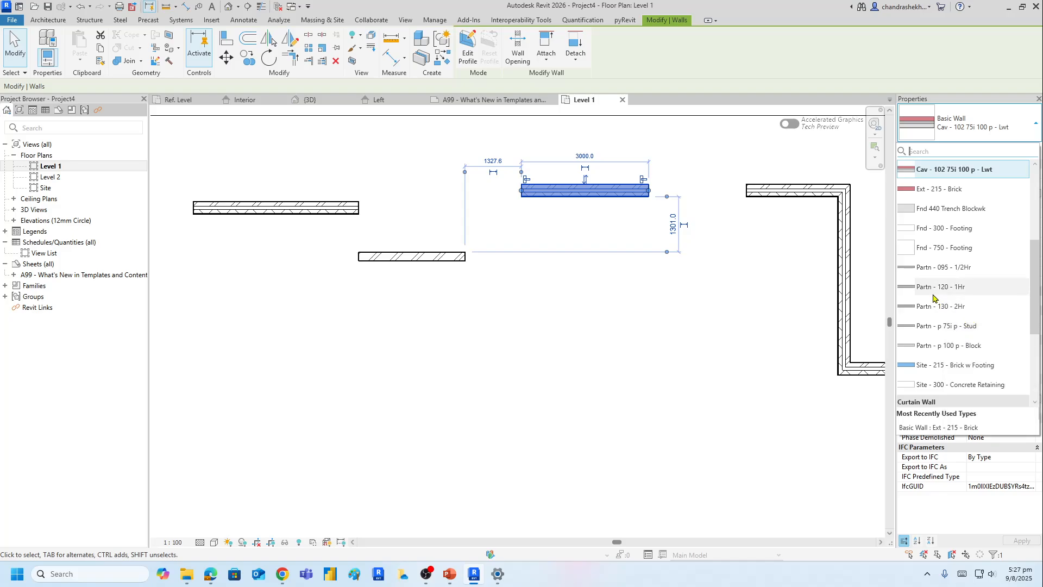
scroll(942, 296, down, 2)
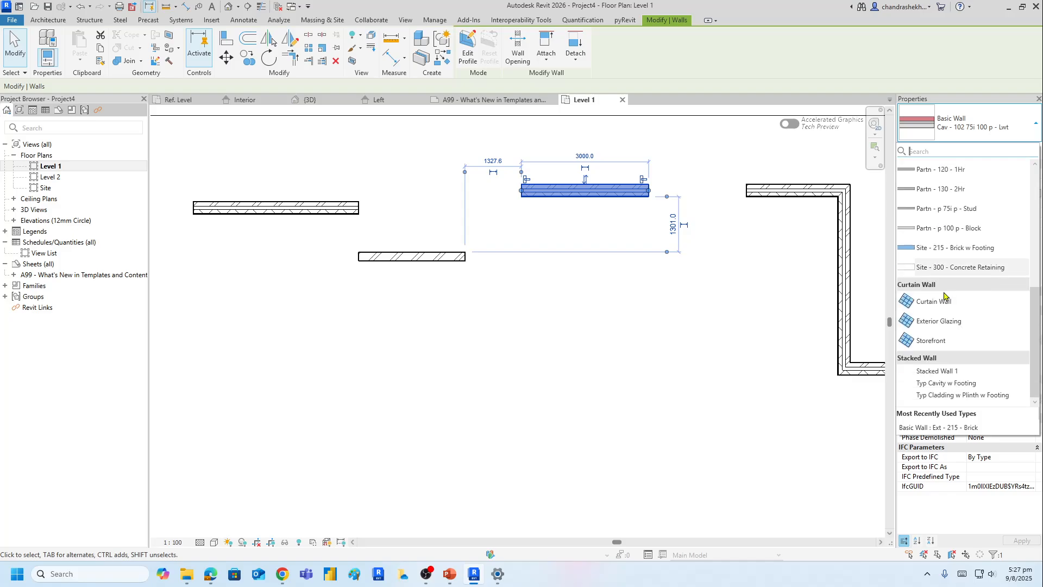
click(948, 228)
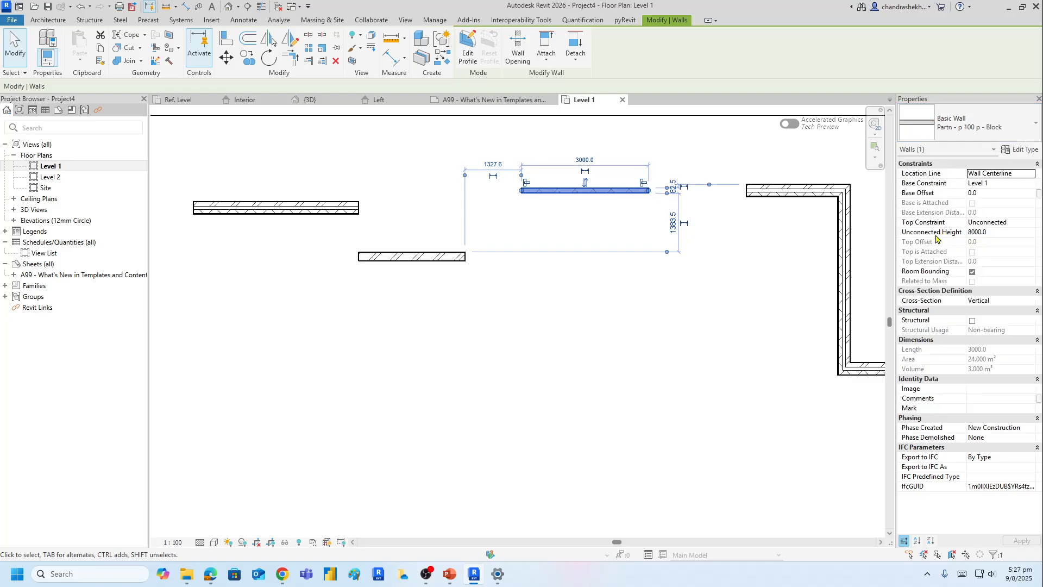
click(544, 308)
- Change the stepped chain's upper 2300 mm wall to type Cav - 102 50 45i 100 w Plinth
click(785, 194)
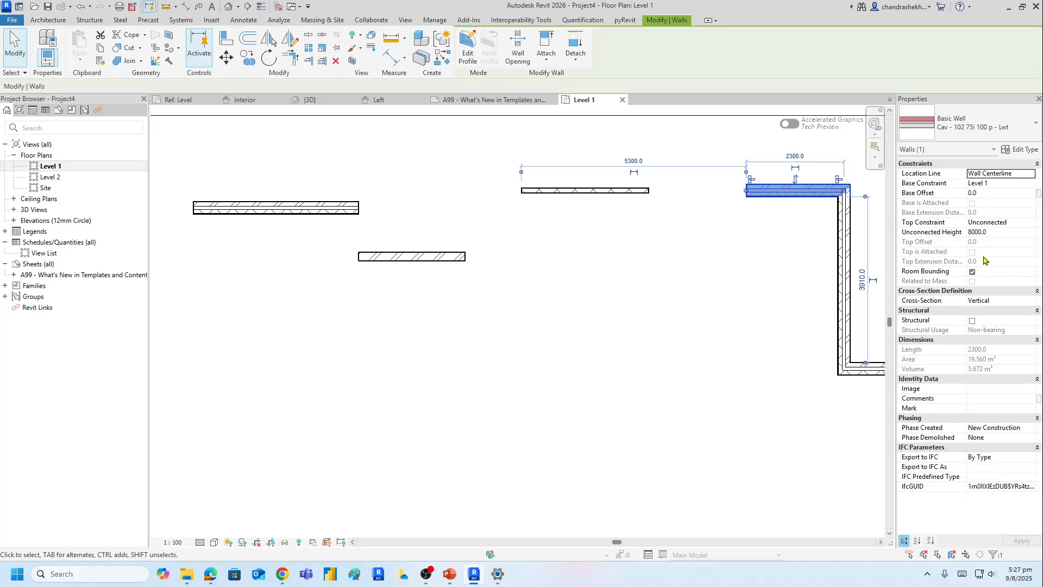
click(992, 129)
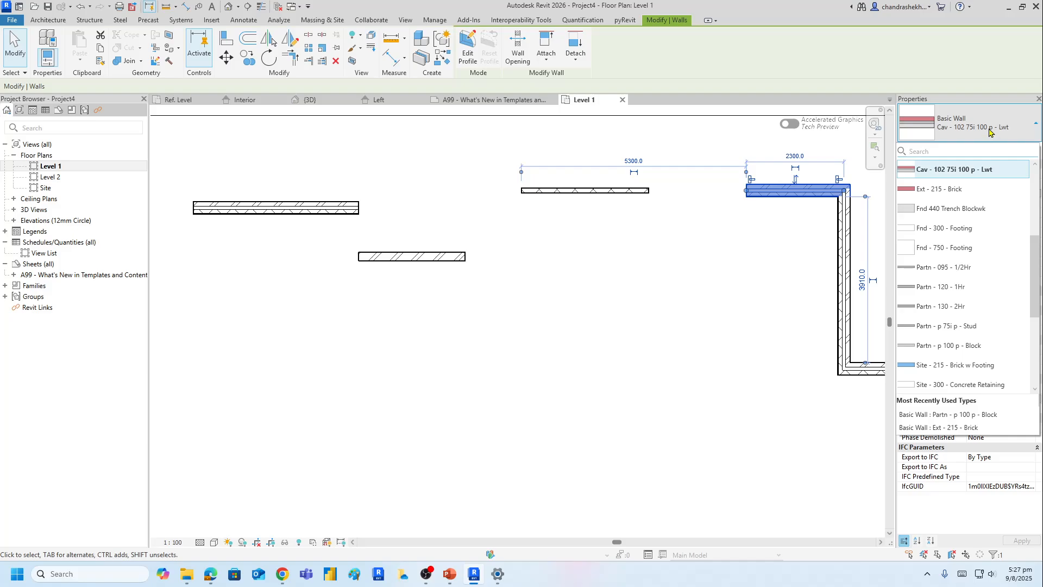
click(989, 131)
click(988, 131)
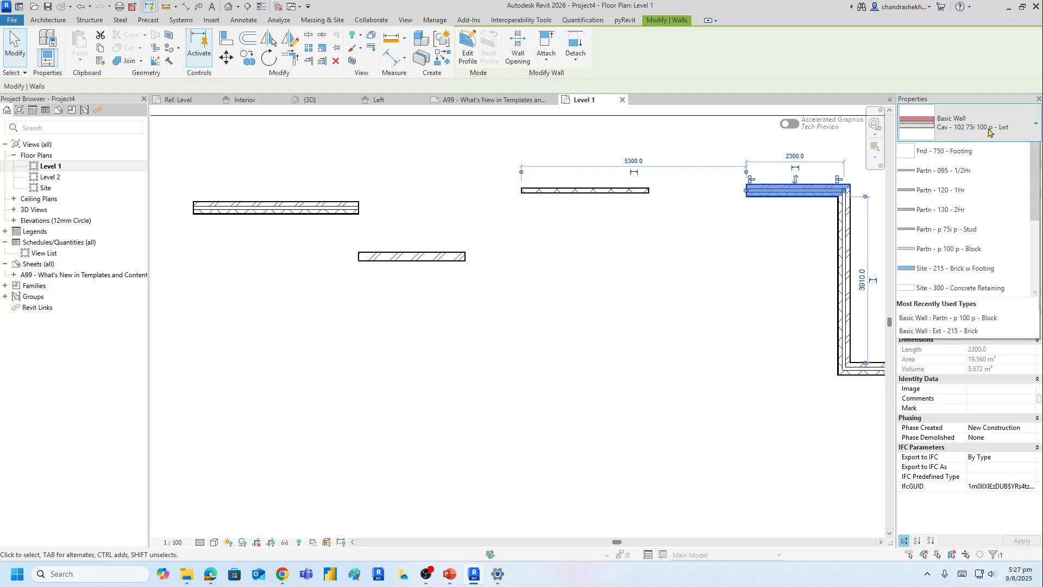
scroll(1010, 187, up, 3)
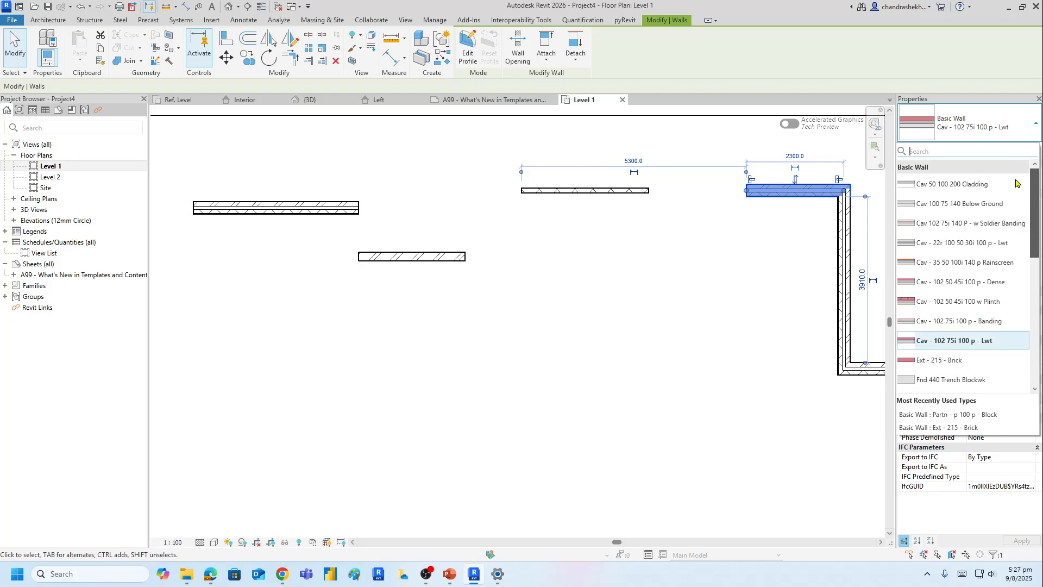
click(926, 301)
click(702, 305)
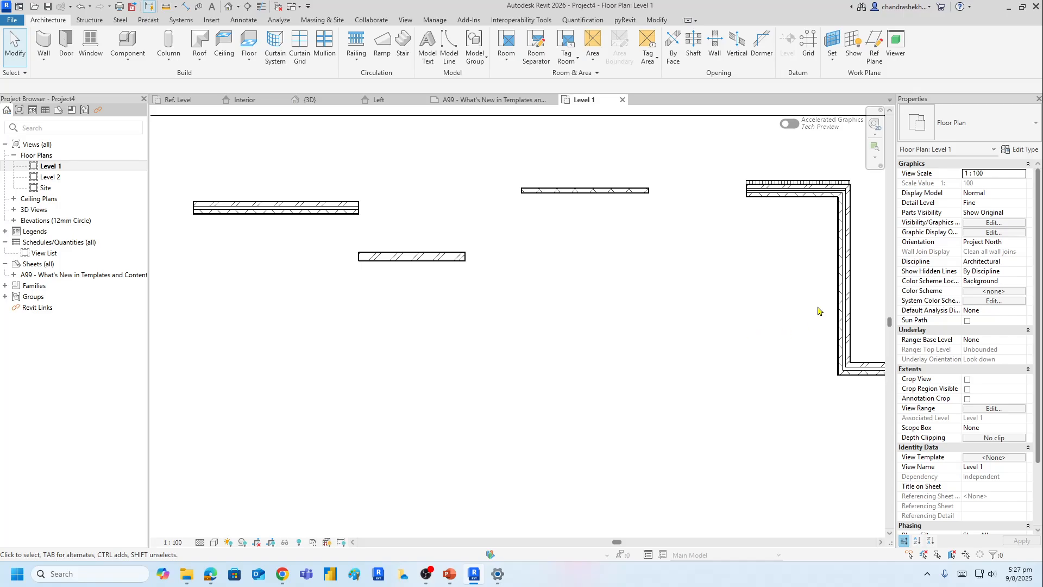
- Change the stepped chain's vertical wall to type Partn - p 100 p - Block
click(842, 305)
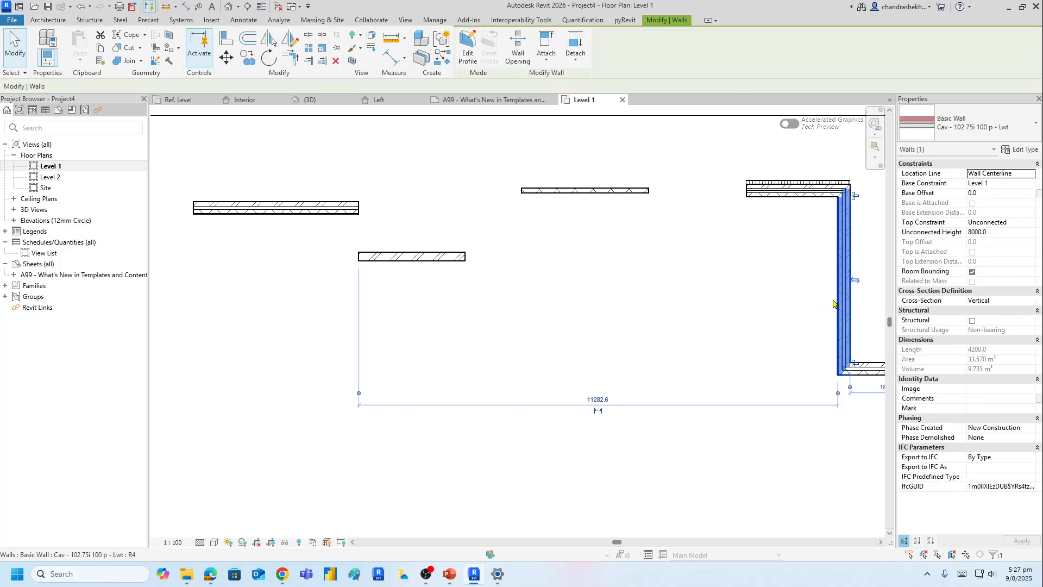
click(979, 125)
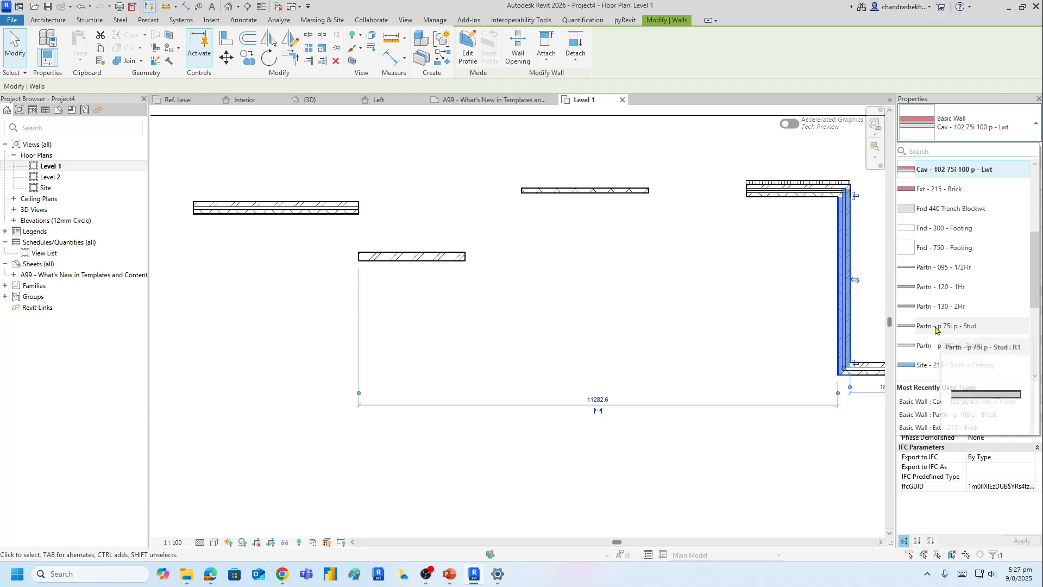
click(928, 347)
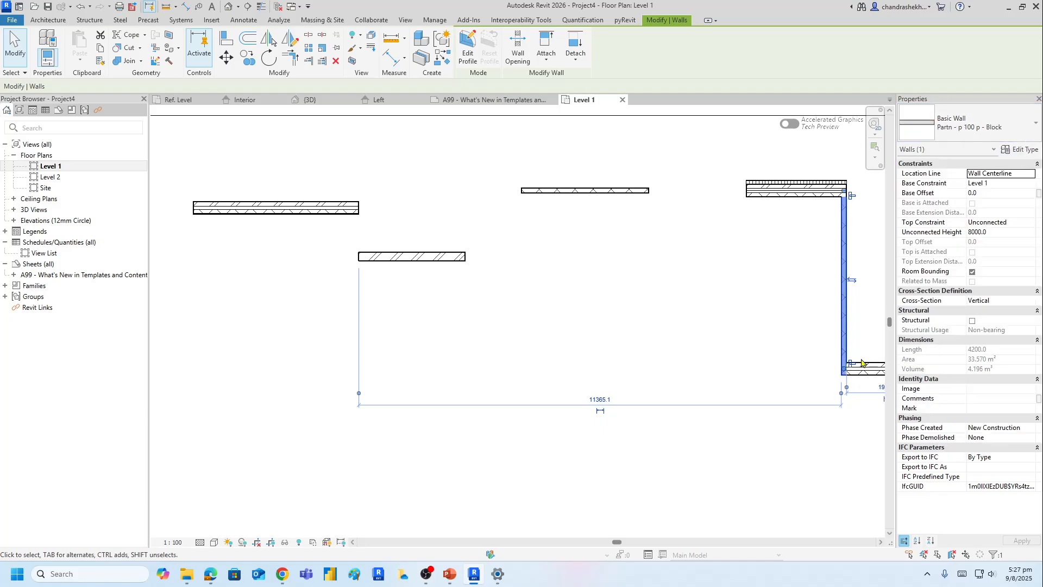
click(768, 361)
- Change the stepped chain's short lower wall to type Fnd - 750 - Footing
middle_drag(764, 354, 540, 403)
click(617, 400)
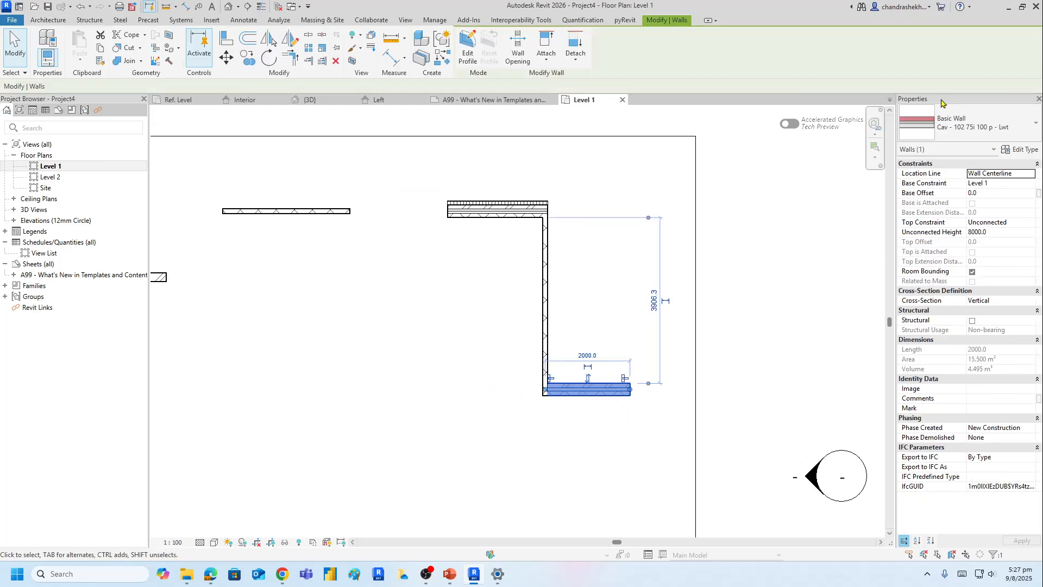
click(997, 128)
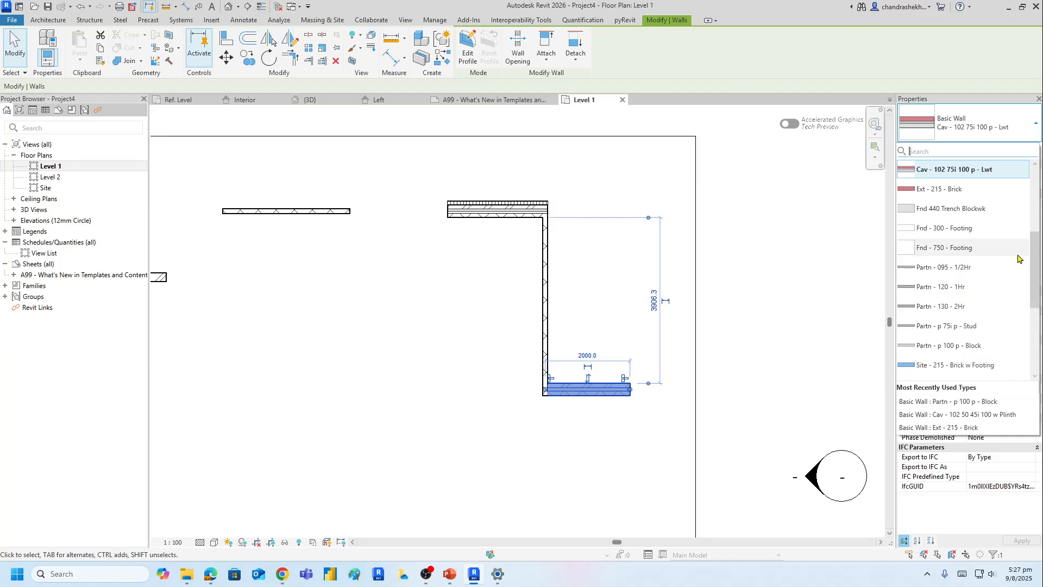
click(939, 248)
click(618, 450)
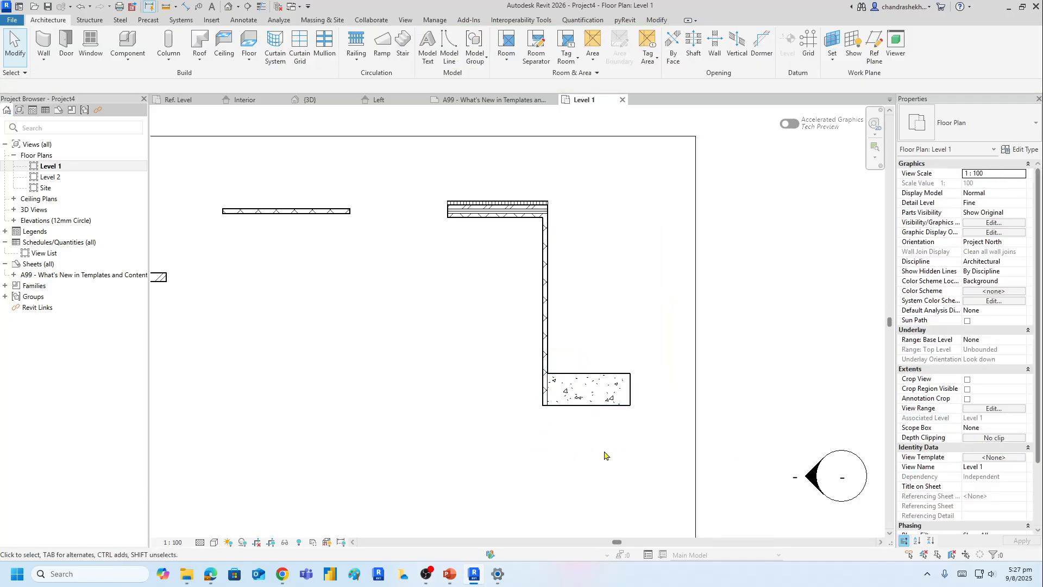
click(626, 401)
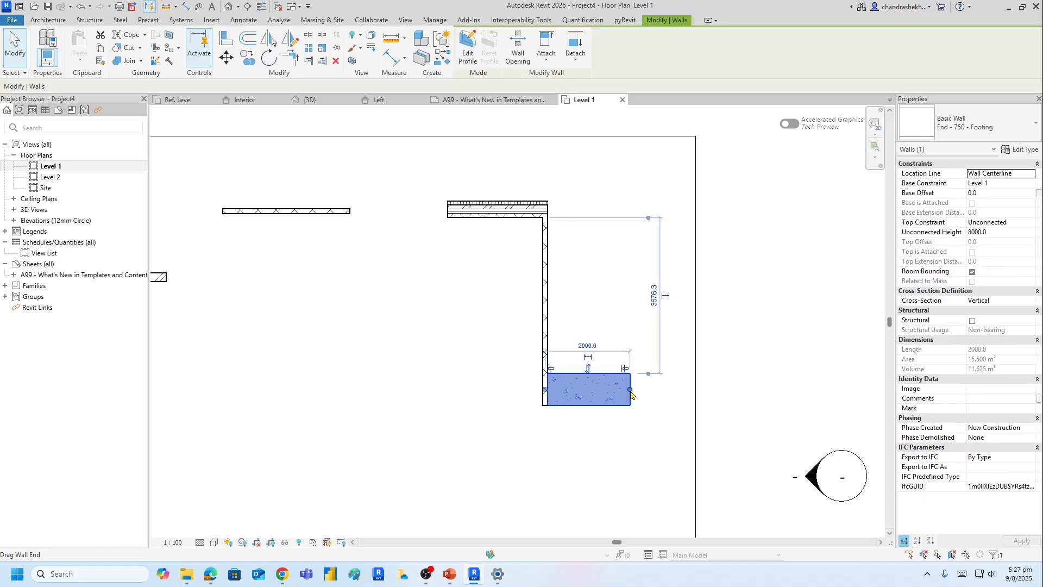
drag(631, 394, 677, 394)
click(614, 453)
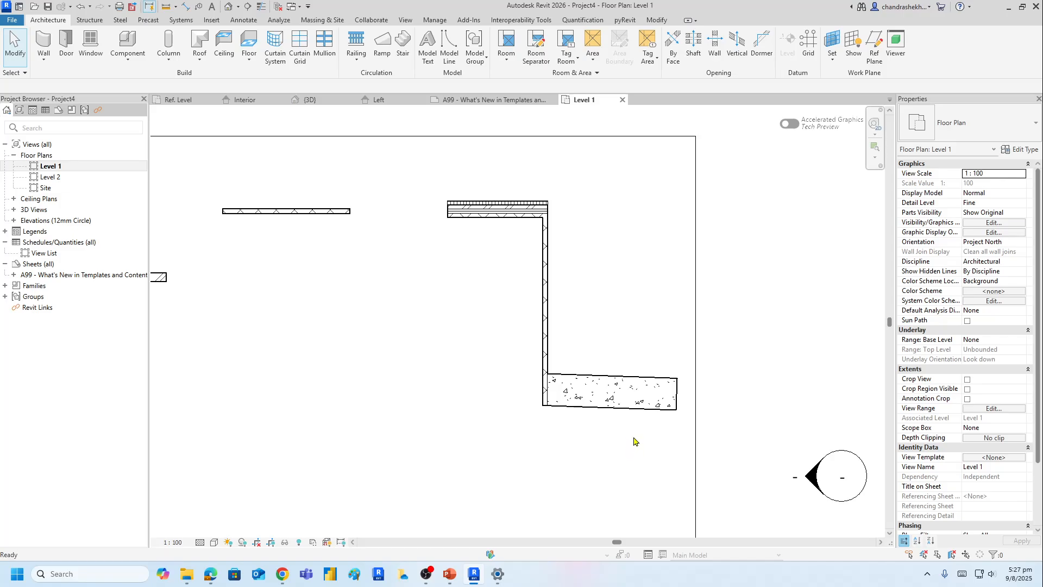
key(ctrl+z)
- Extend the free end of the footing wall horizontally by about 900 mm
click(636, 389)
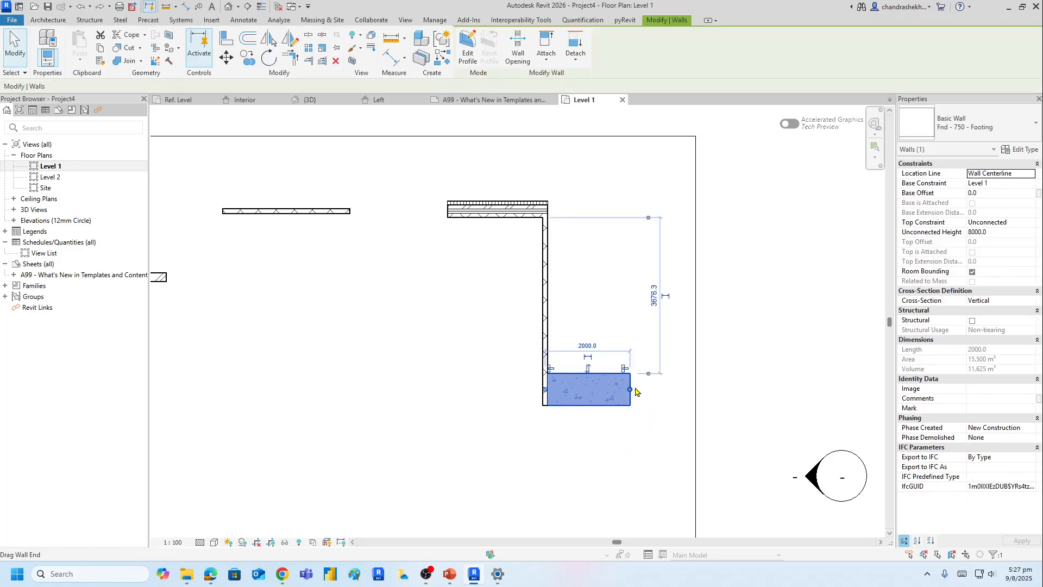
drag(631, 391, 668, 390)
click(616, 442)
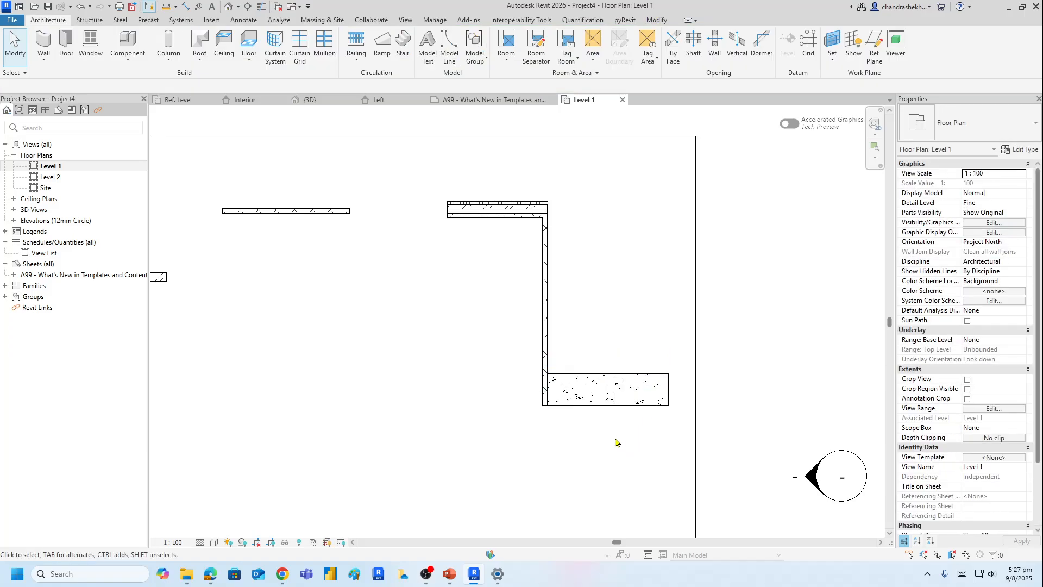
- Load the DoorSingle family into the project and place a Small door midway along each of the three separate walls
click(310, 100)
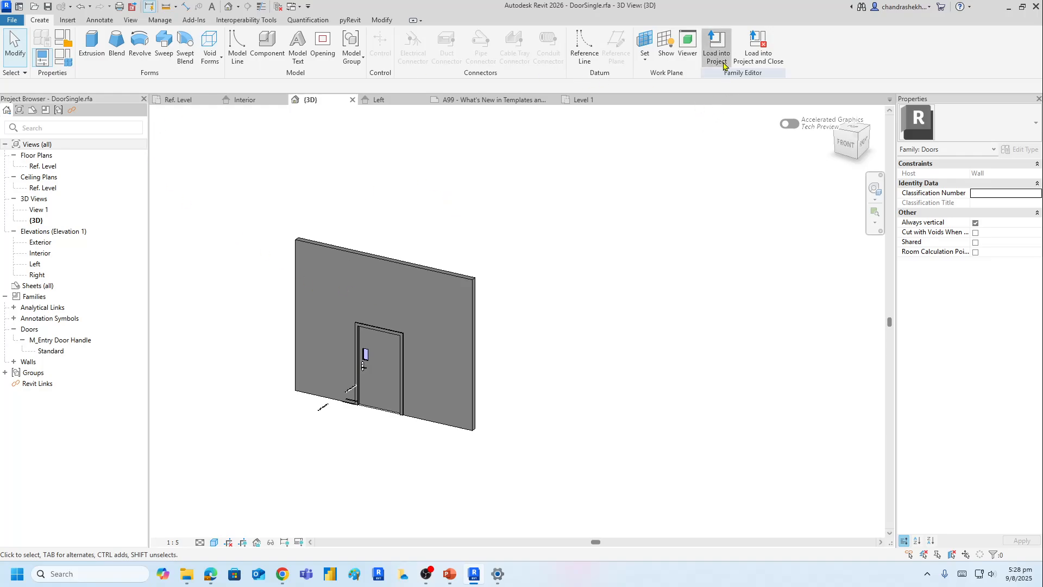
click(717, 48)
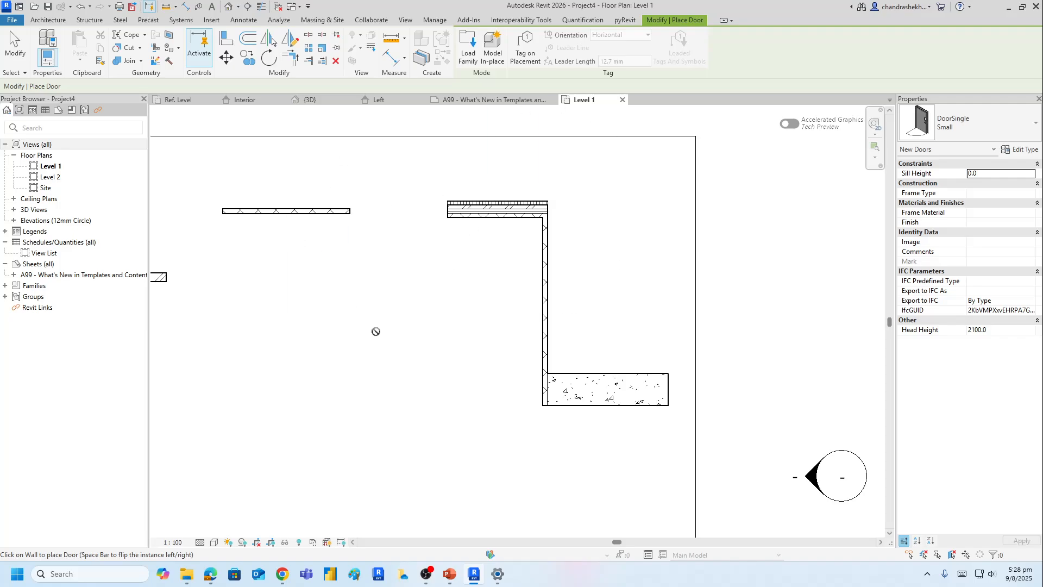
scroll(406, 340, down, 2)
middle_drag(397, 348, 657, 339)
click(413, 267)
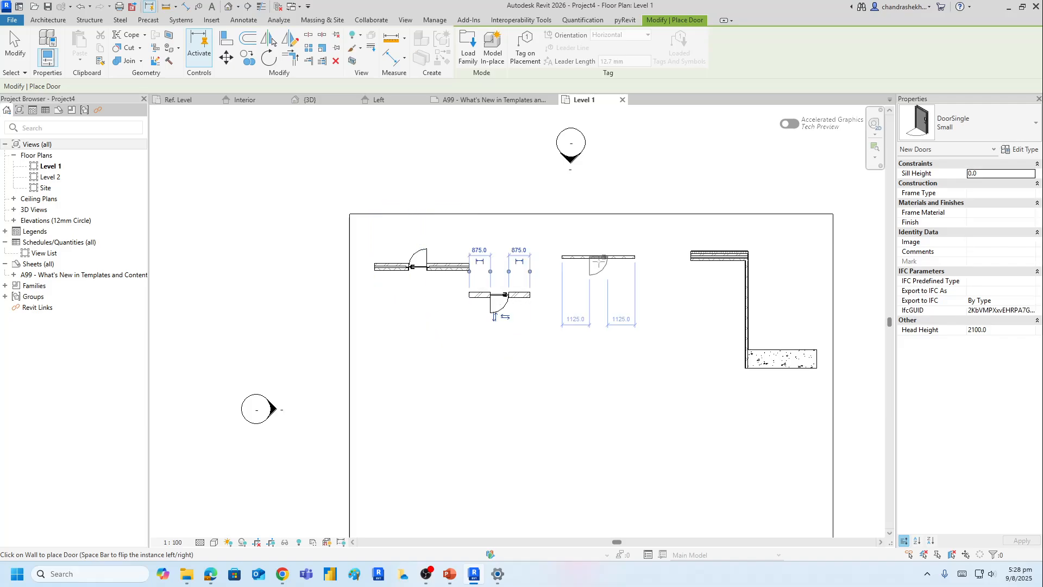
click(599, 258)
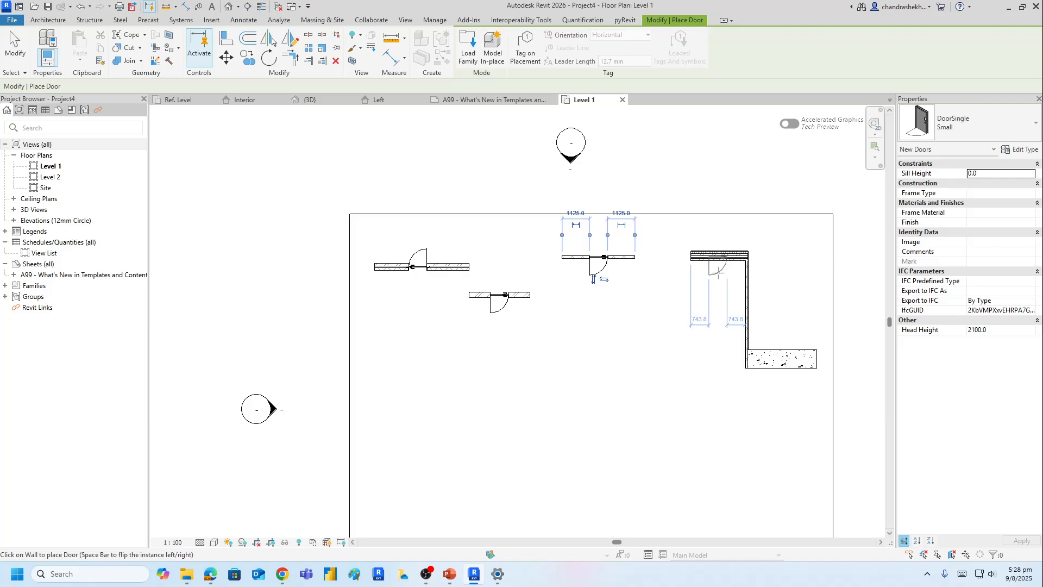
- Place a Small DoorSingle door in each of the stepped chain's three walls: plinth, block partition and footing
click(718, 273)
click(736, 305)
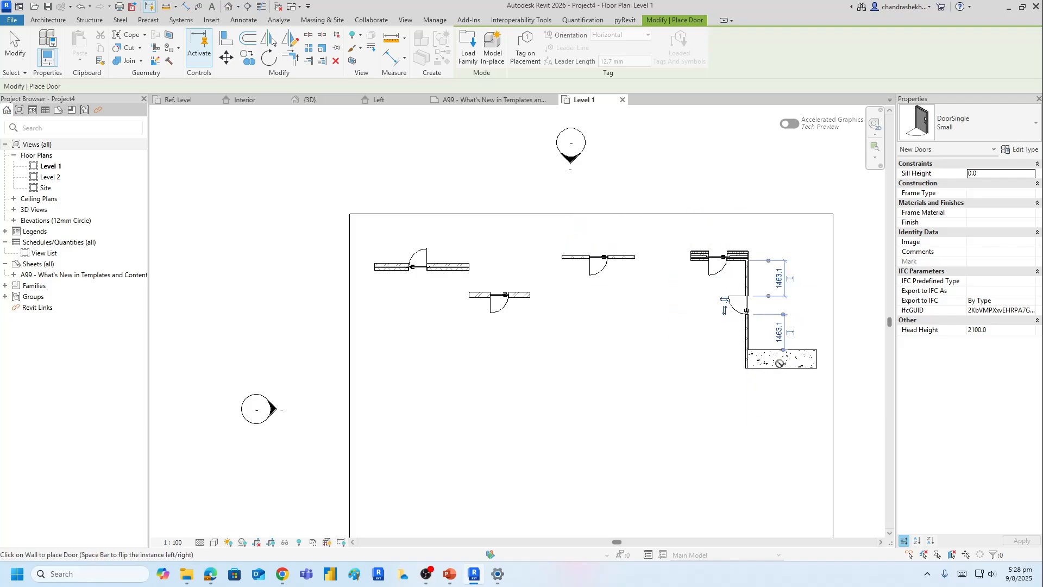
click(783, 359)
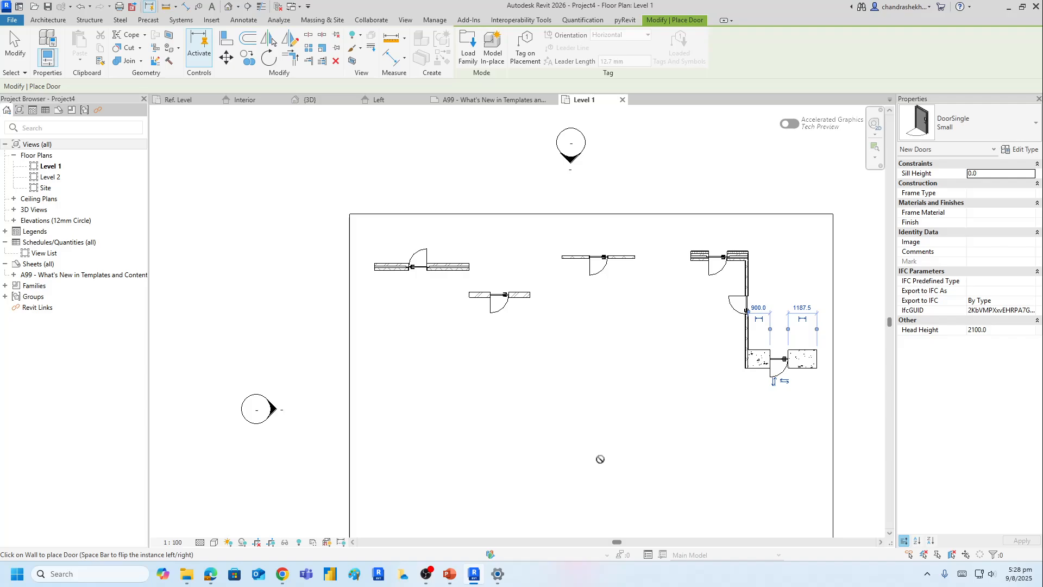
scroll(426, 266, up, 5)
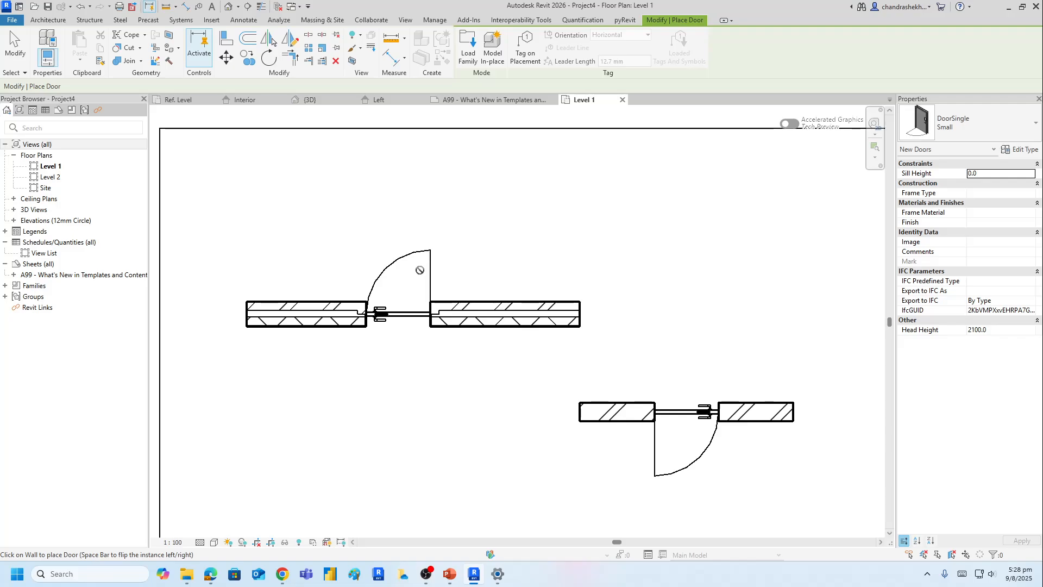
key(Escape)
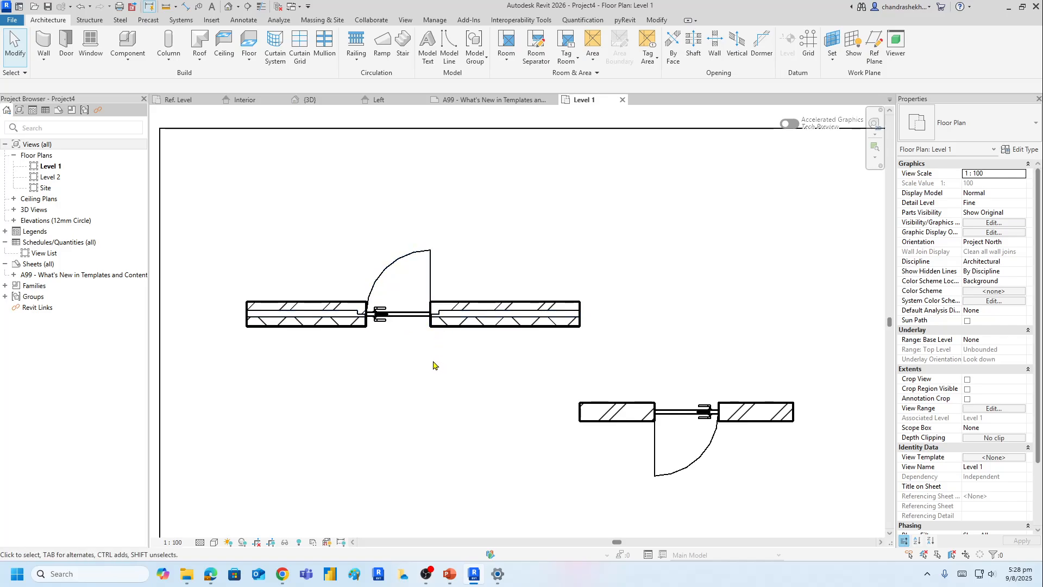
- Examine in plan how the Small doors' openings, panels, handles and swings fit each wall type and thickness
scroll(433, 361, down, 1)
middle_drag(468, 401, 248, 372)
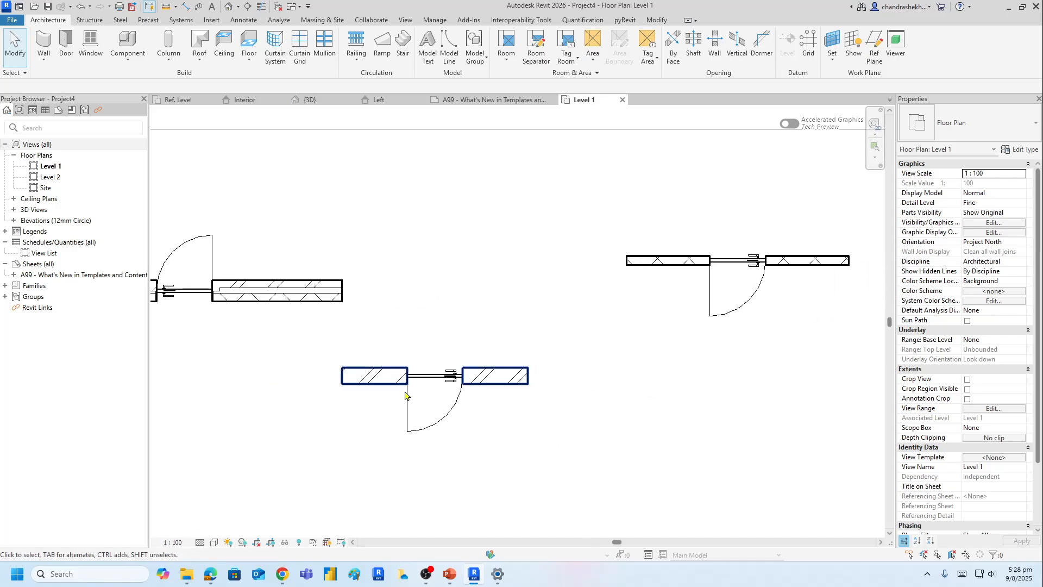
scroll(478, 406, up, 3)
scroll(404, 401, up, 4)
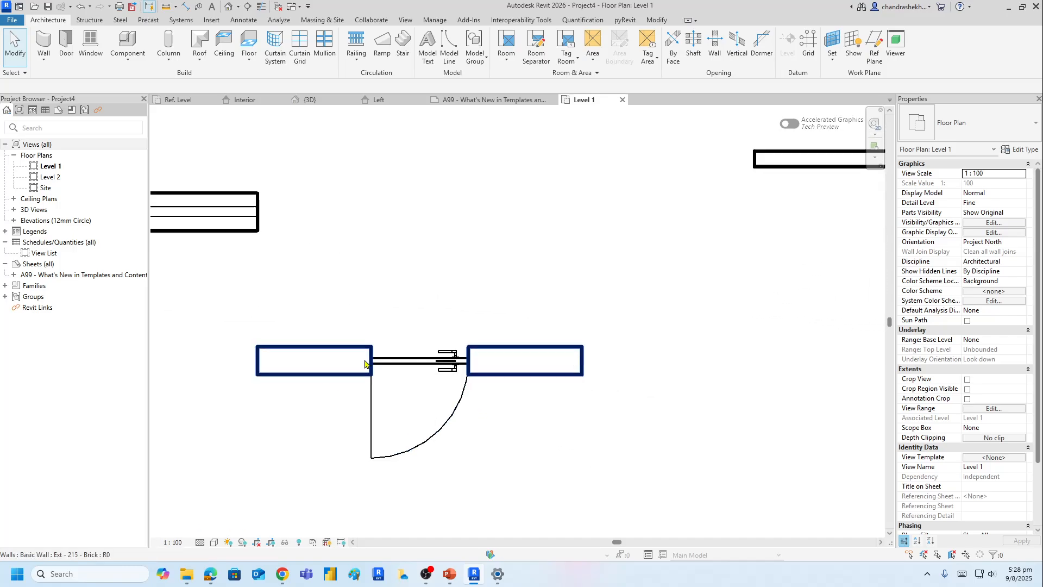
scroll(391, 412, down, 2)
scroll(602, 389, down, 4)
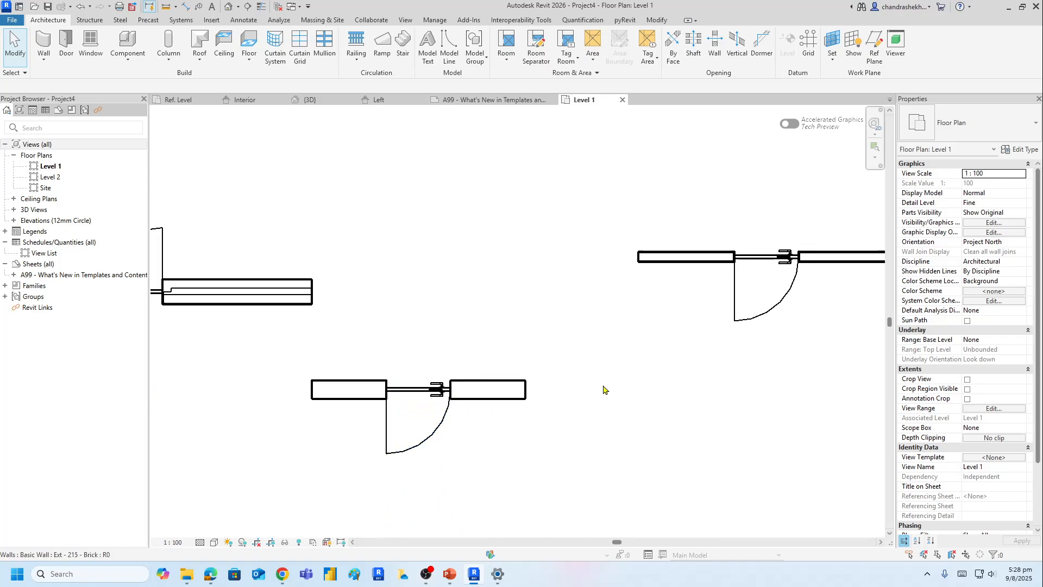
scroll(277, 454, up, 3)
scroll(301, 413, down, 3)
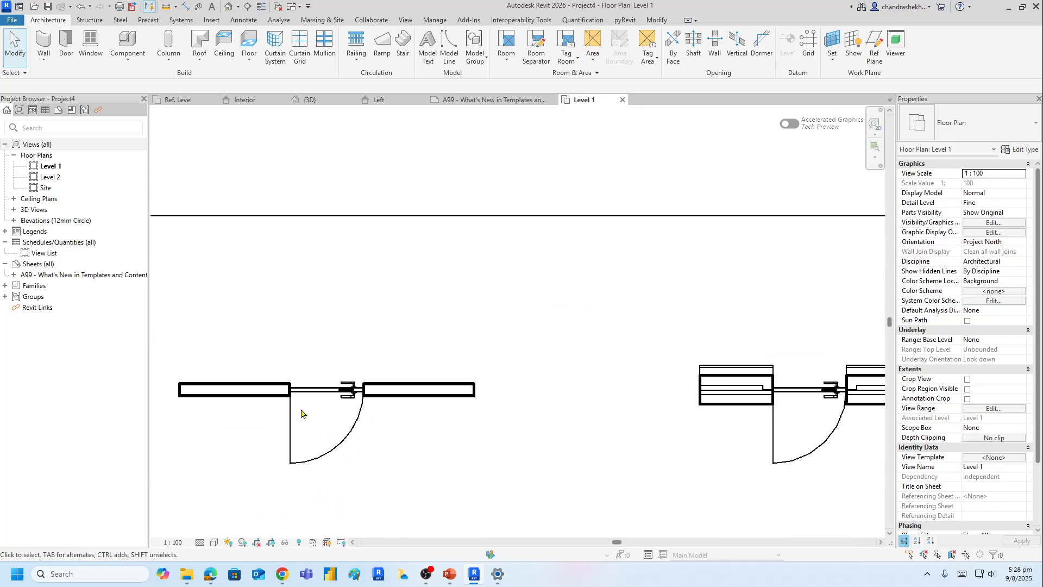
scroll(587, 466, down, 1)
scroll(298, 450, up, 3)
middle_drag(298, 449, 354, 412)
scroll(398, 374, up, 5)
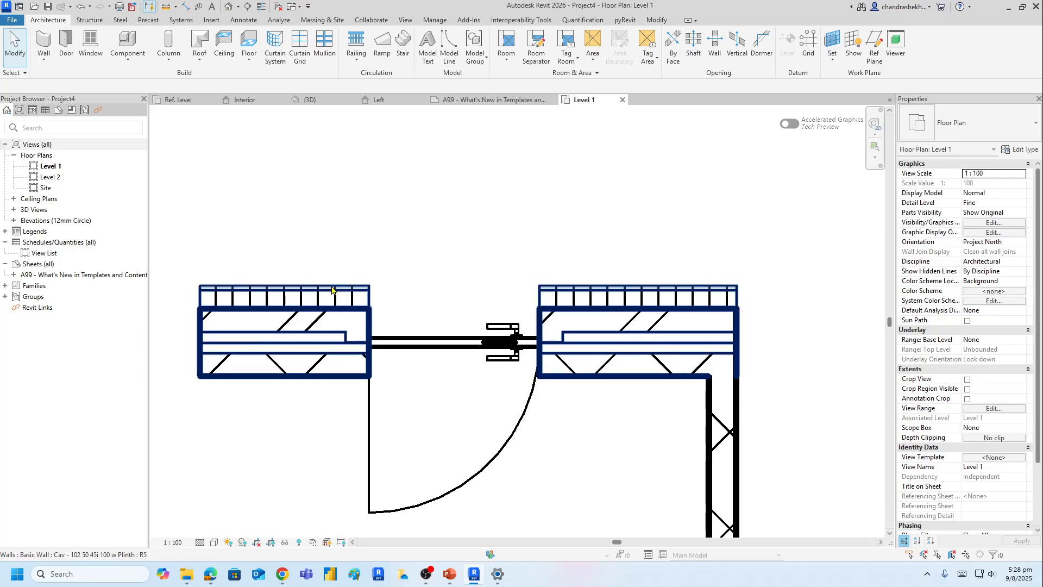
scroll(325, 419, down, 2)
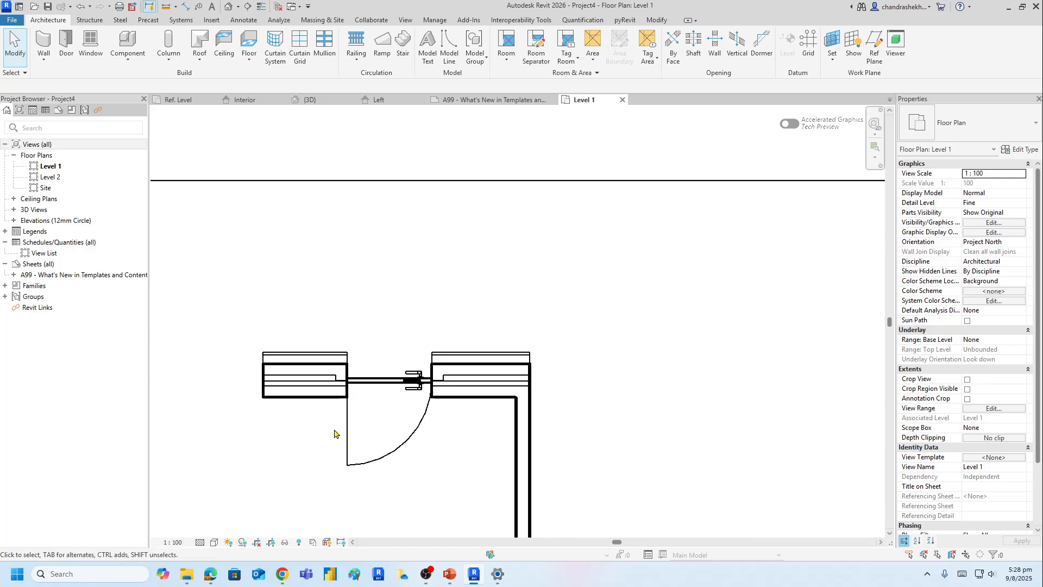
scroll(334, 433, down, 1)
middle_drag(389, 484, 419, 250)
scroll(496, 315, up, 3)
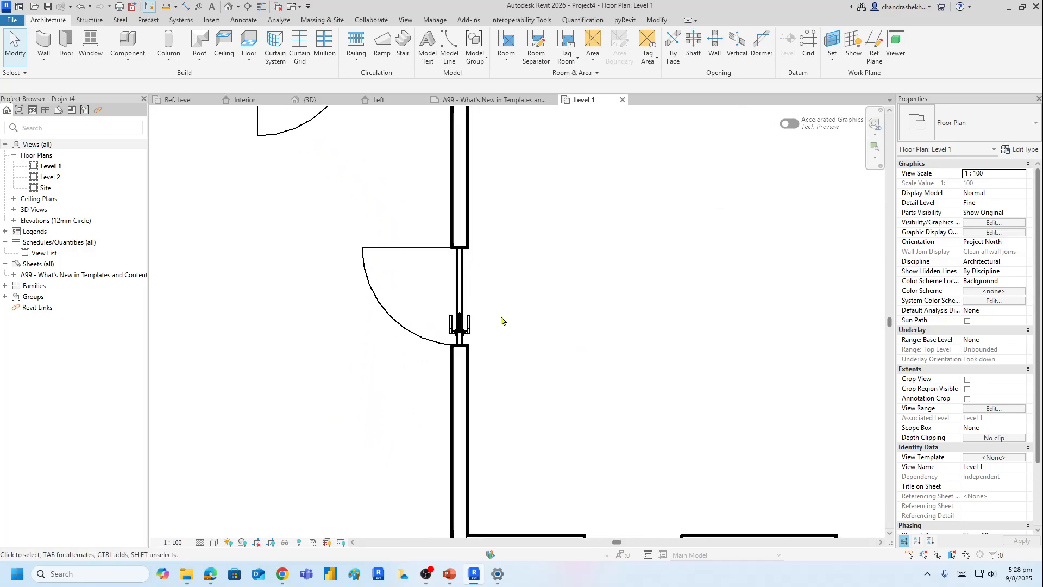
middle_drag(633, 411, 510, 169)
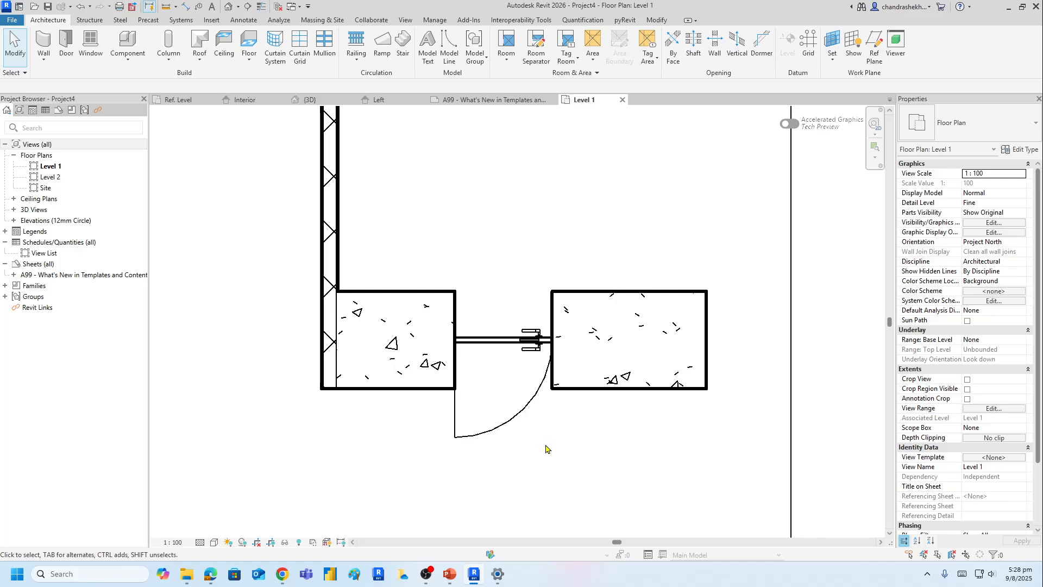
scroll(546, 449, down, 2)
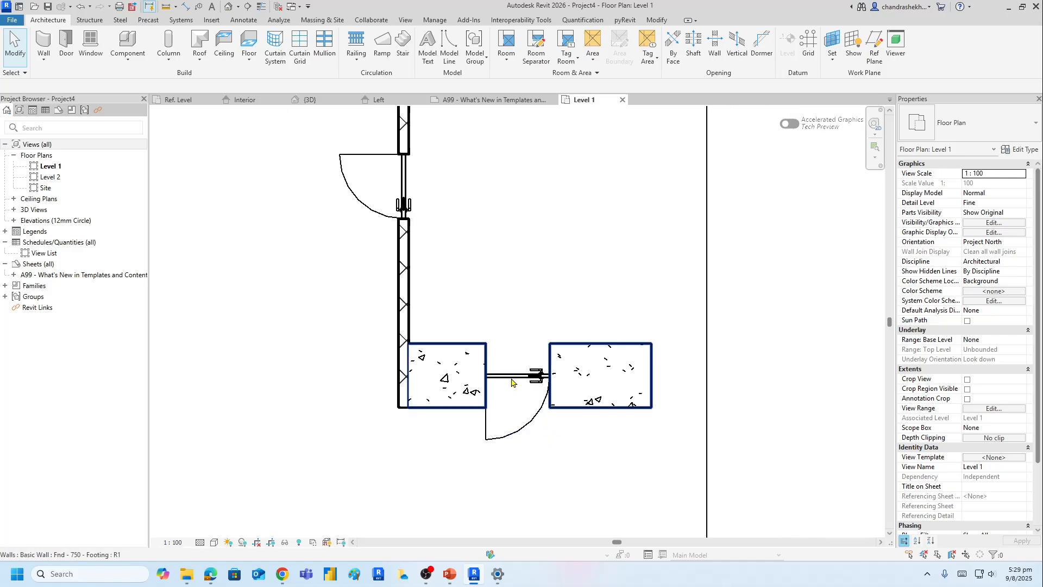
- Open the DoorSingle family for editing and turn off Plan/RCP and Left/Right visibility for the door panel and handle together
double_click(539, 377)
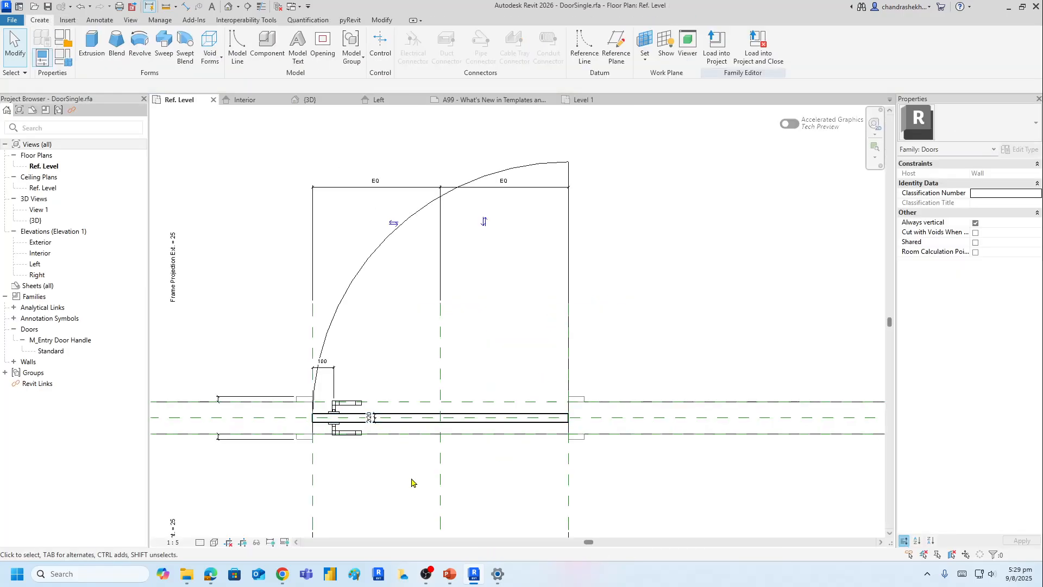
click(464, 421)
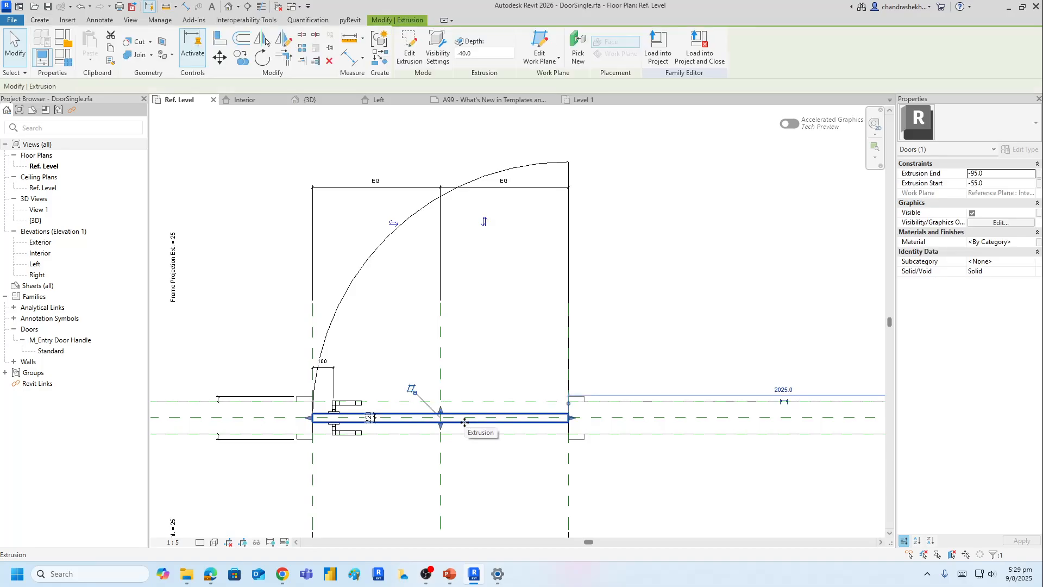
ctrl+click(348, 406)
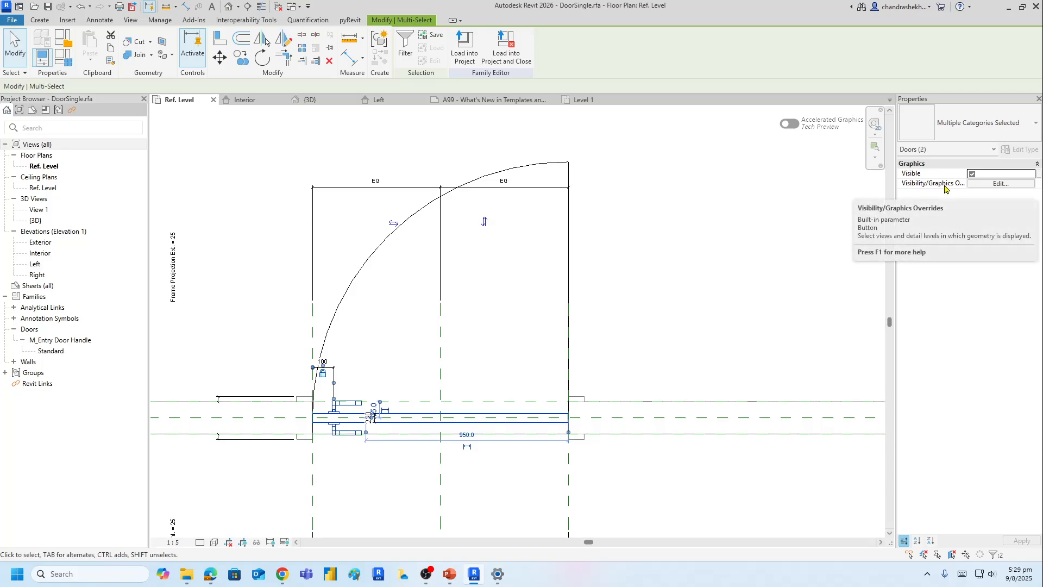
click(1004, 184)
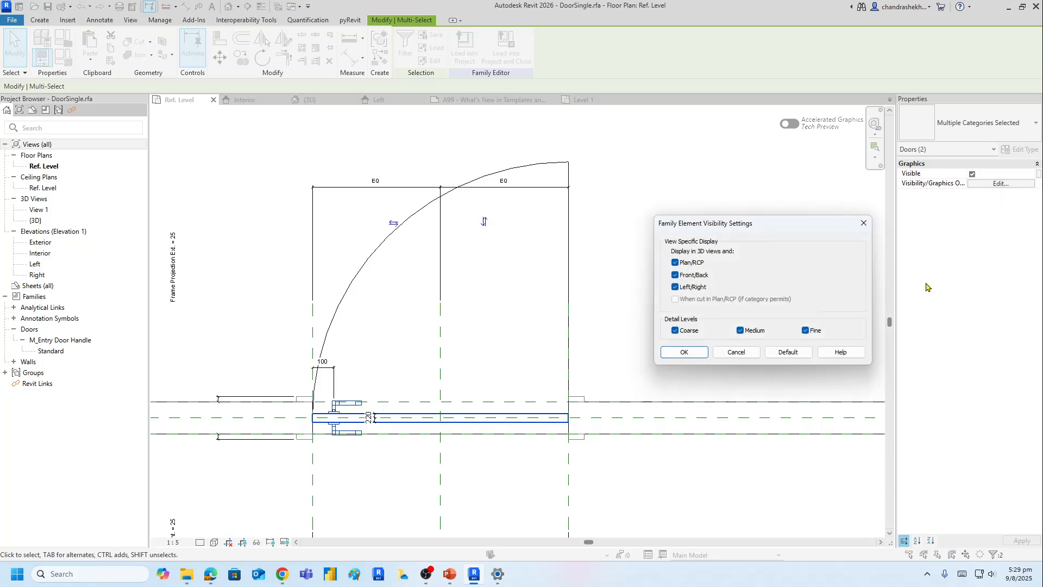
drag(763, 224, 712, 192)
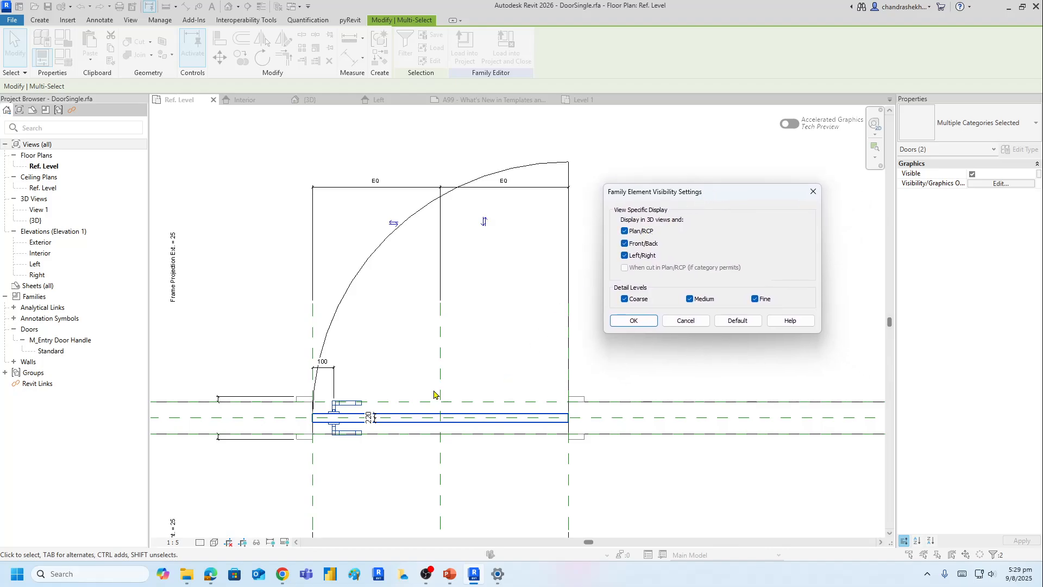
click(624, 232)
click(625, 256)
click(632, 321)
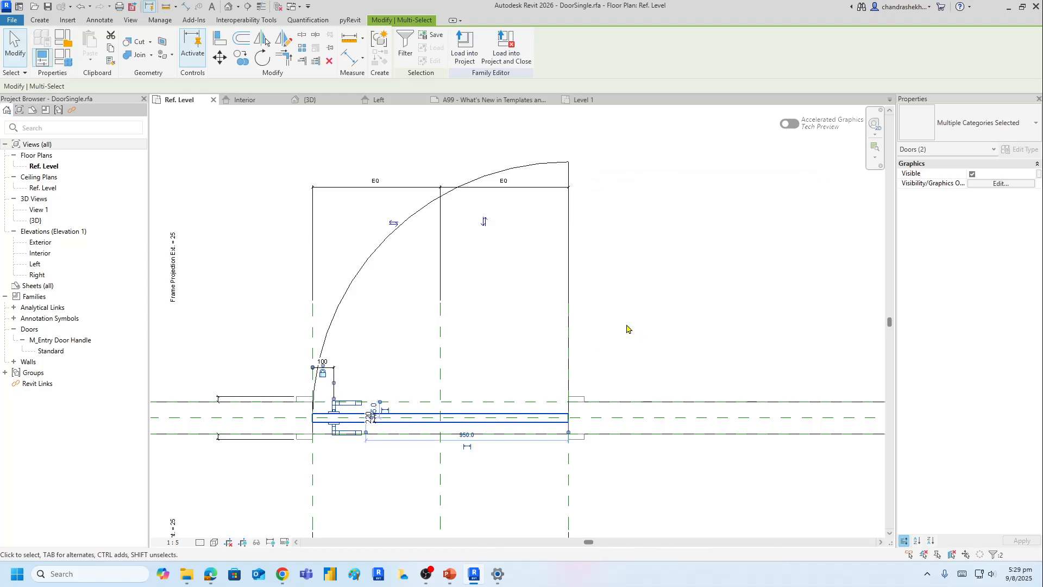
- Reload DoorSingle into the project, overwriting the existing version and its parameter values, and inspect the footing wall's door in plan
click(457, 57)
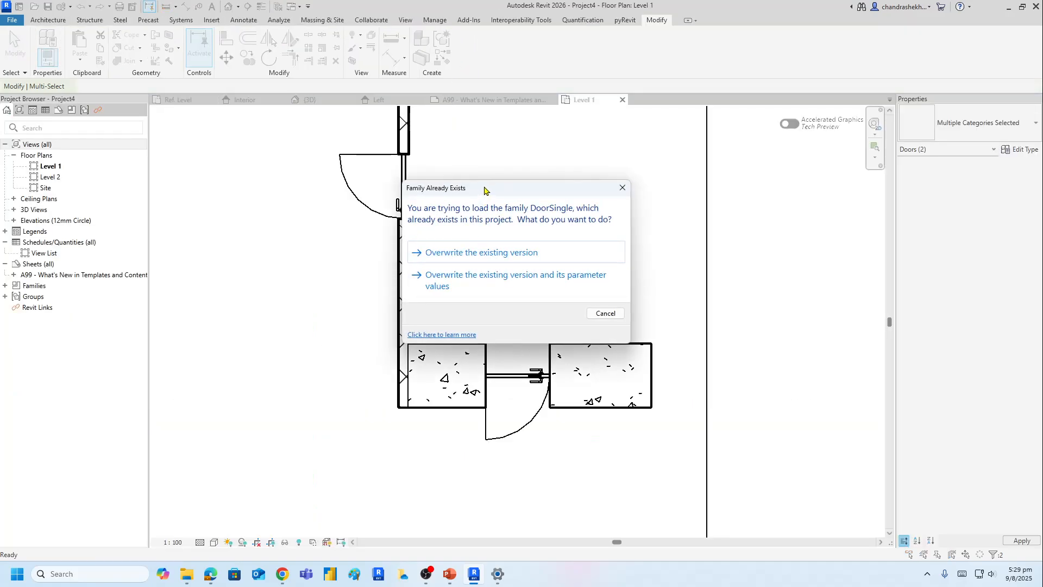
drag(529, 191, 803, 131)
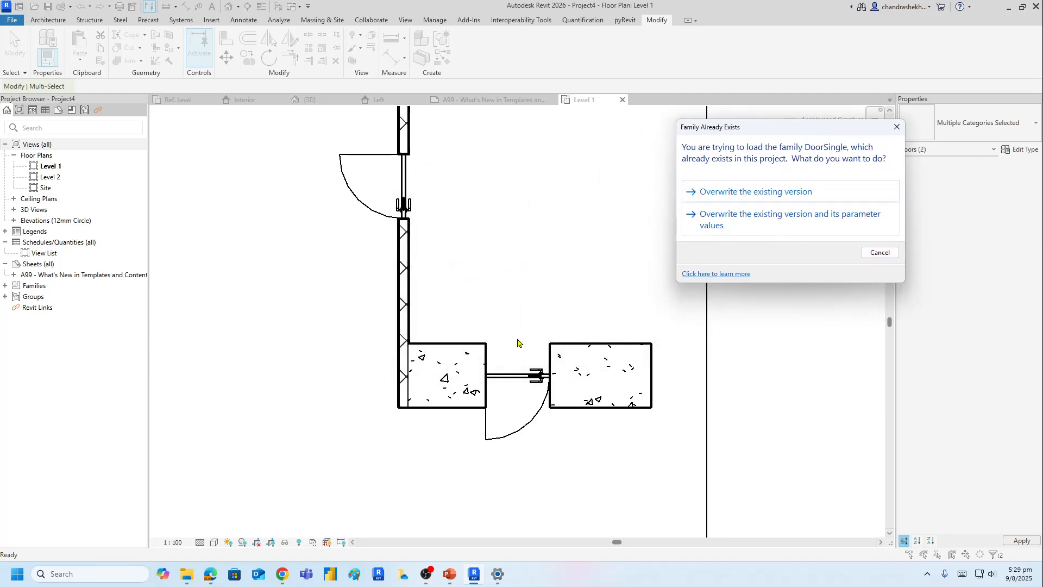
click(770, 222)
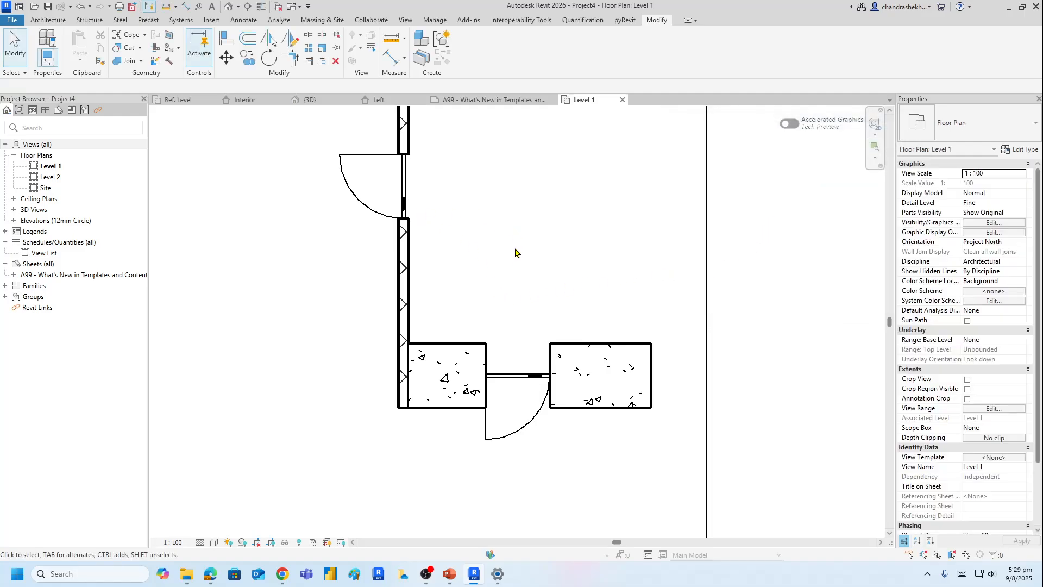
scroll(523, 383, up, 5)
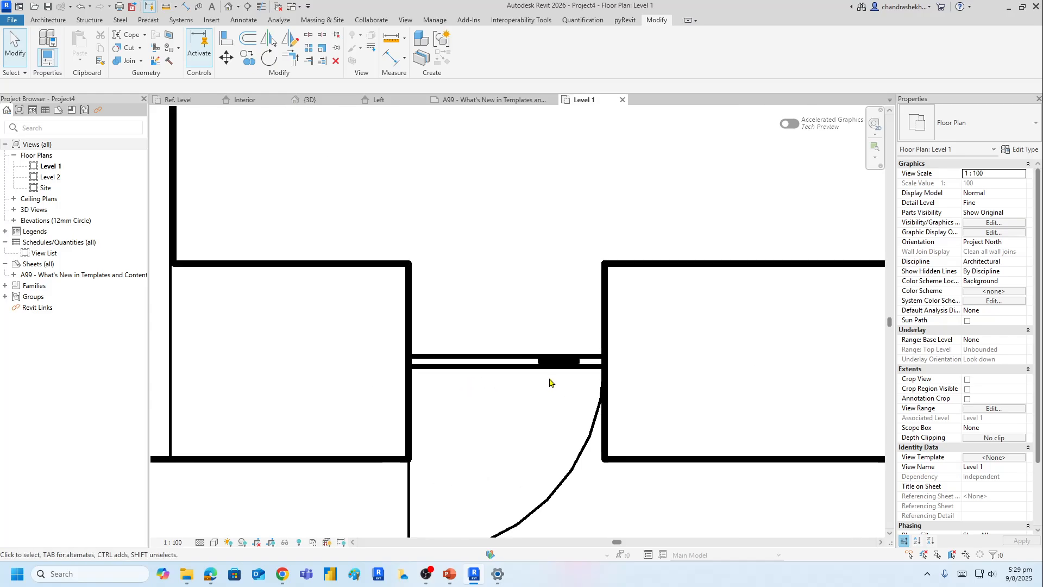
scroll(554, 366, down, 3)
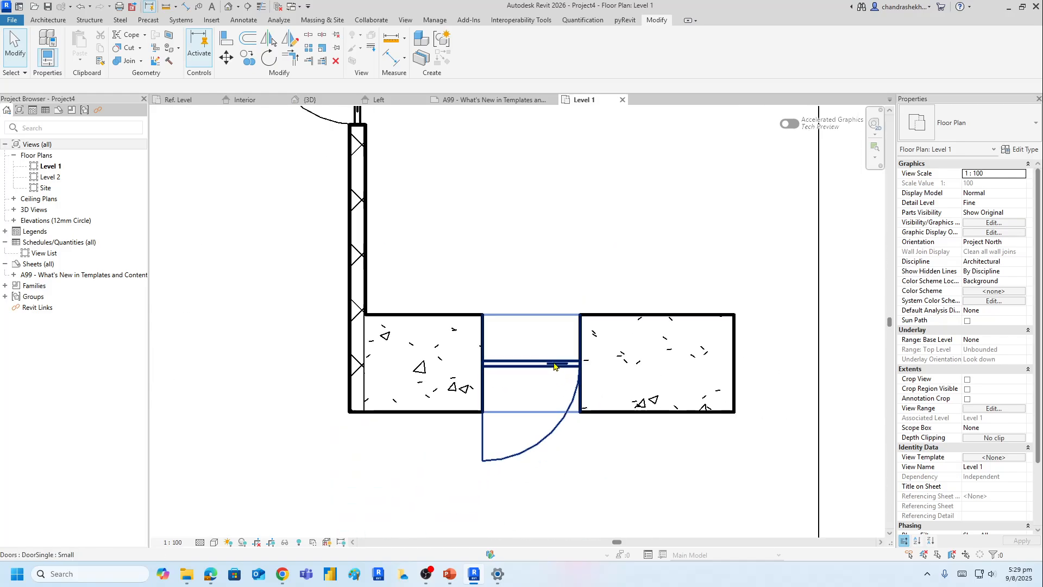
scroll(554, 367, down, 2)
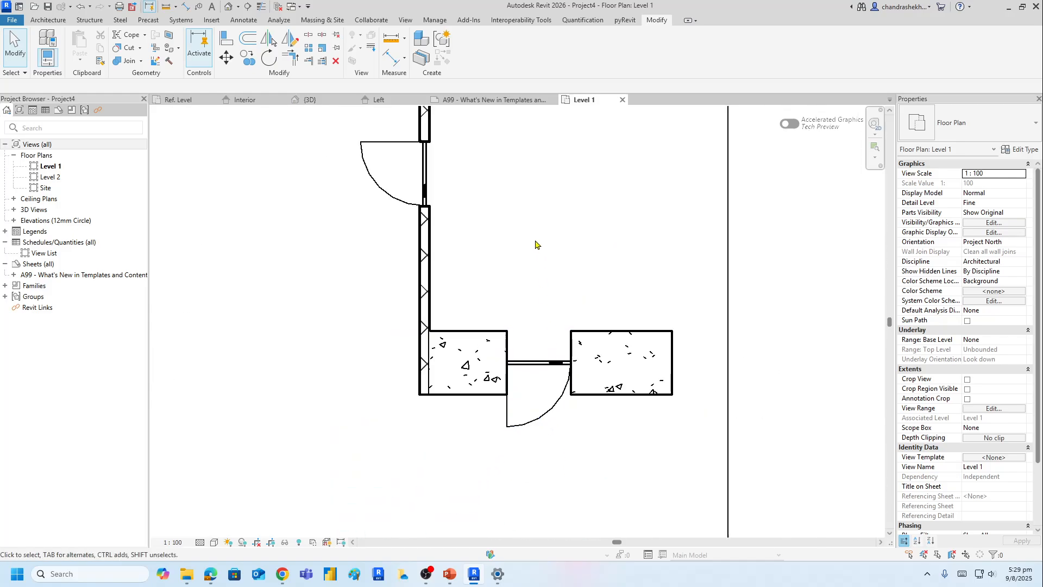
double_click(533, 368)
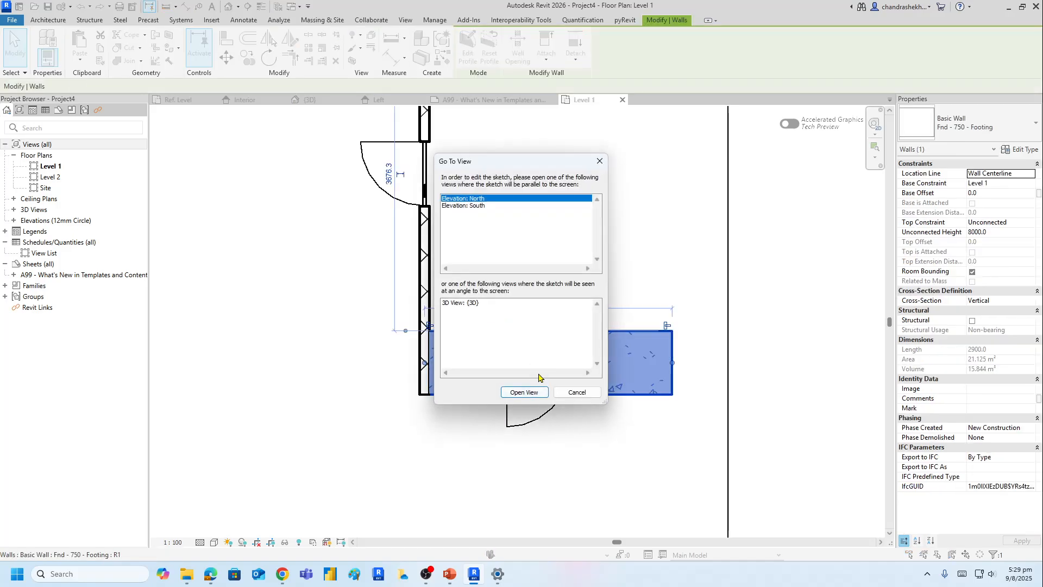
key(Escape)
key(Escape)
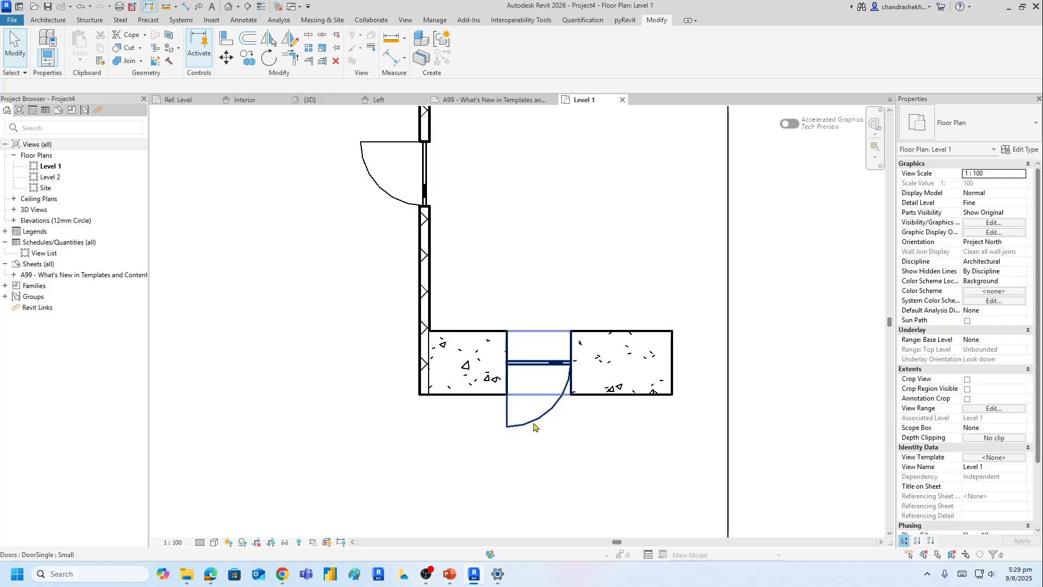
- Reopen the DoorSingle family and turn off the door panel extrusion's visibility when cut in Plan/RCP
click(535, 426)
double_click(535, 426)
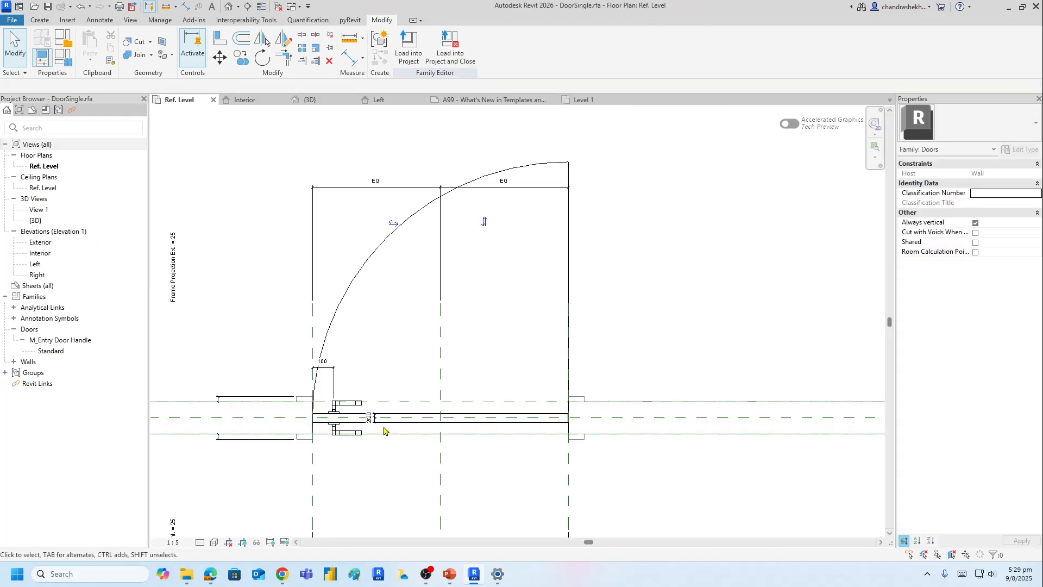
click(425, 428)
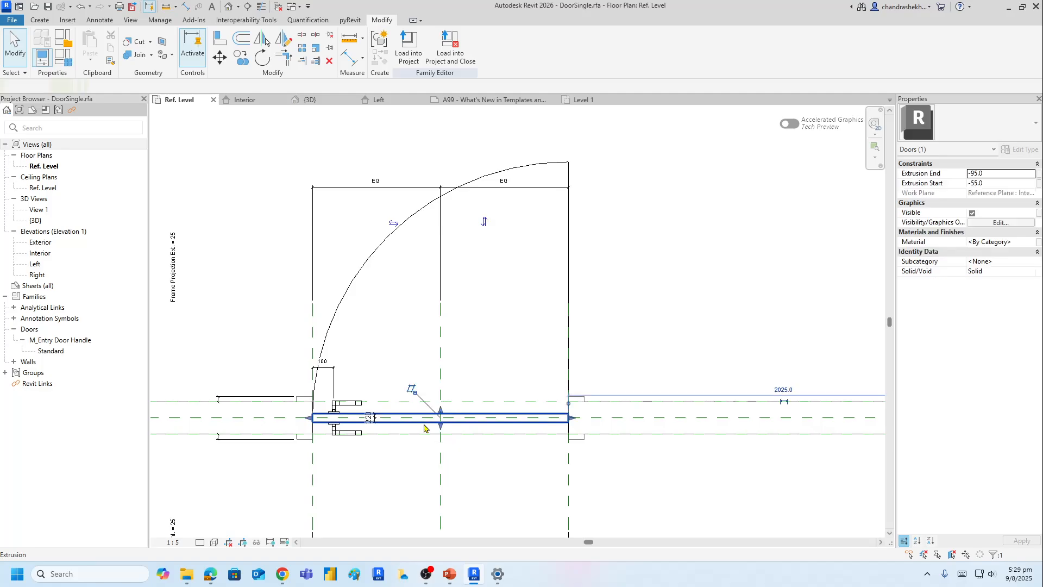
click(1005, 222)
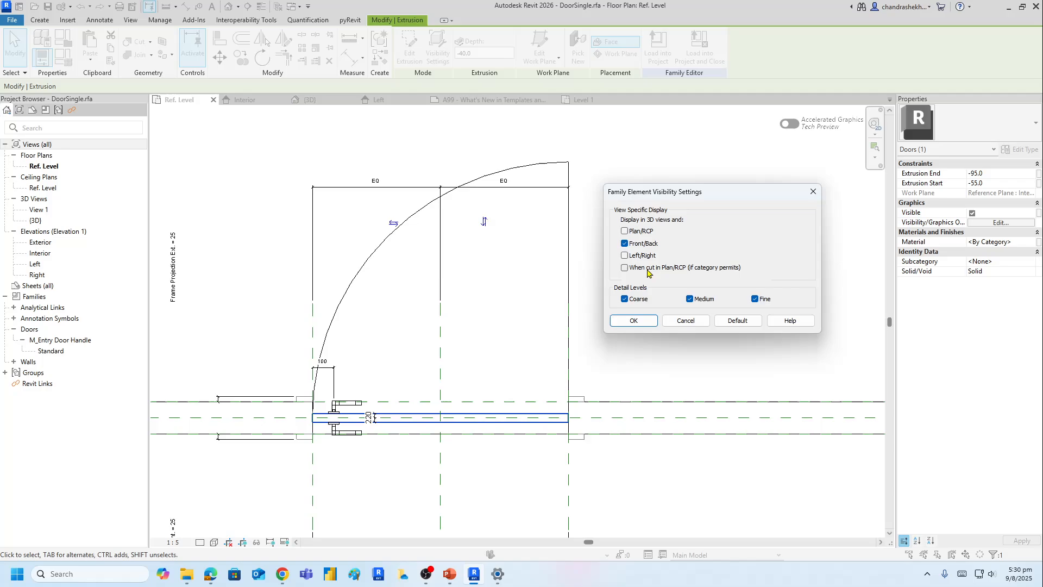
click(630, 321)
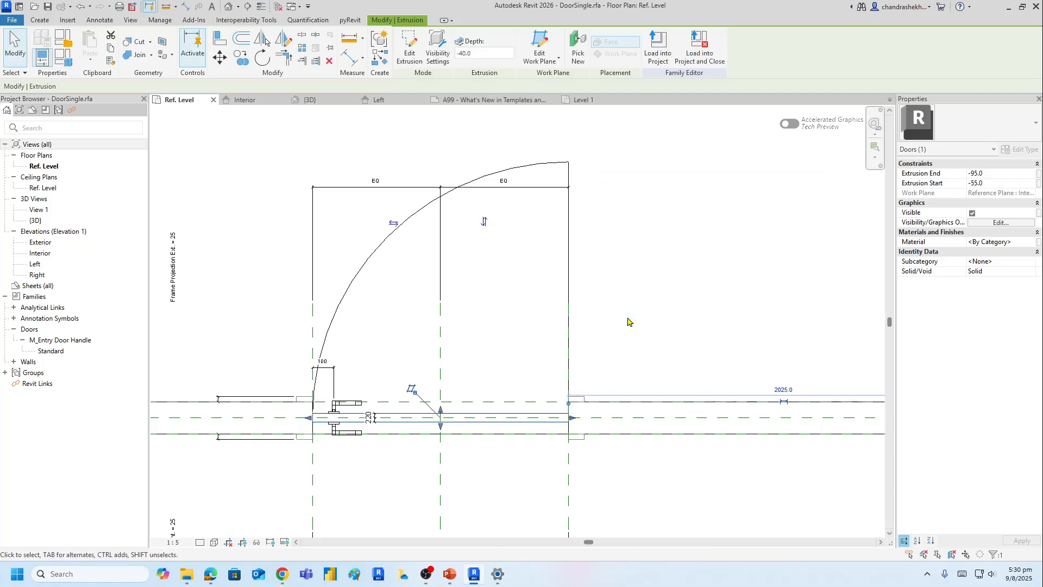
click(698, 313)
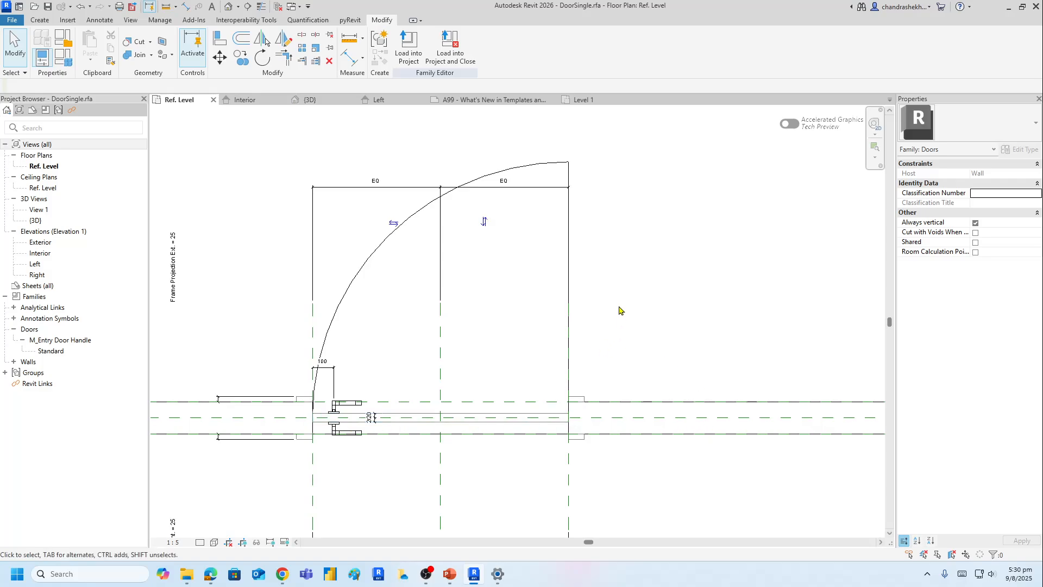
- Load the edited door family back into the project, overwriting the existing version and its parameter values
click(408, 47)
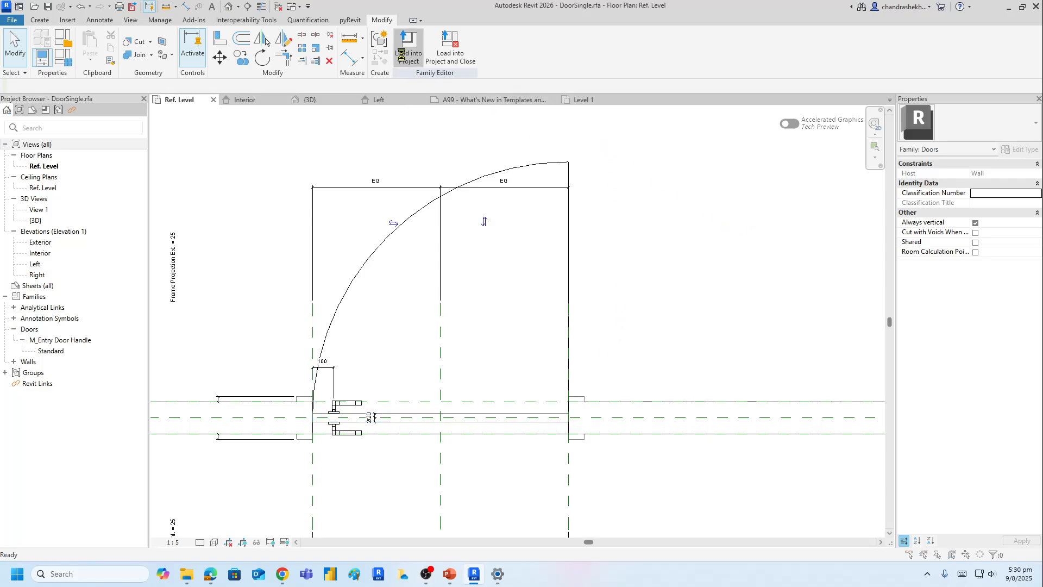
drag(498, 190, 213, 191)
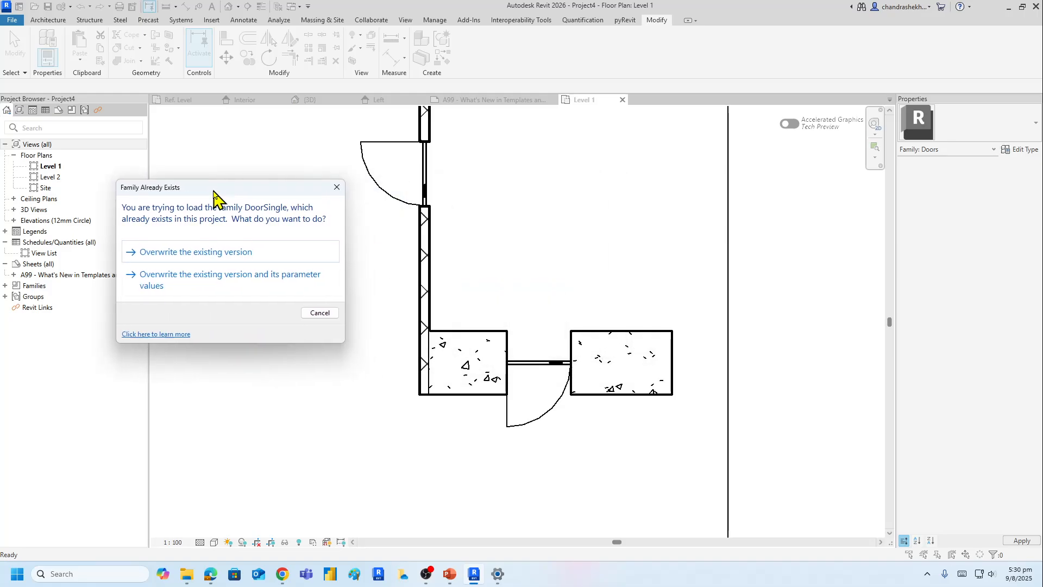
click(194, 280)
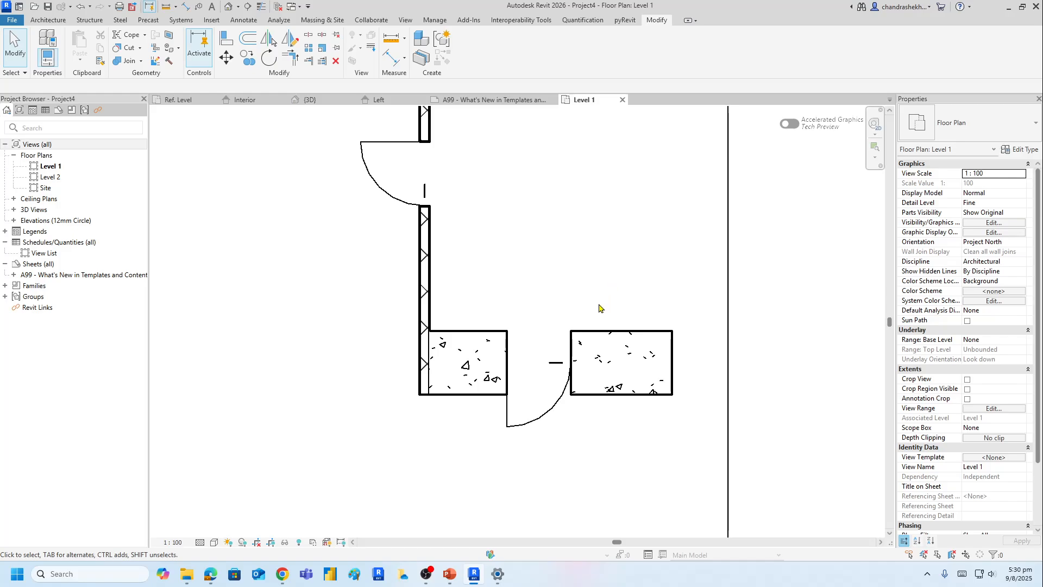
- Reopen the DoorSingle family in its Left elevation and display the glass area with thin lines
double_click(542, 416)
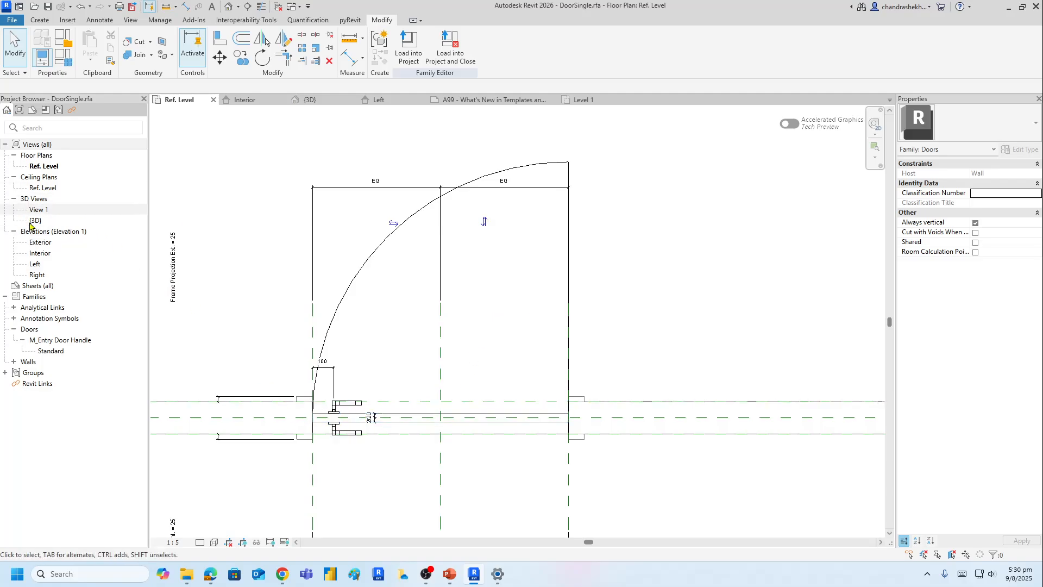
double_click(34, 264)
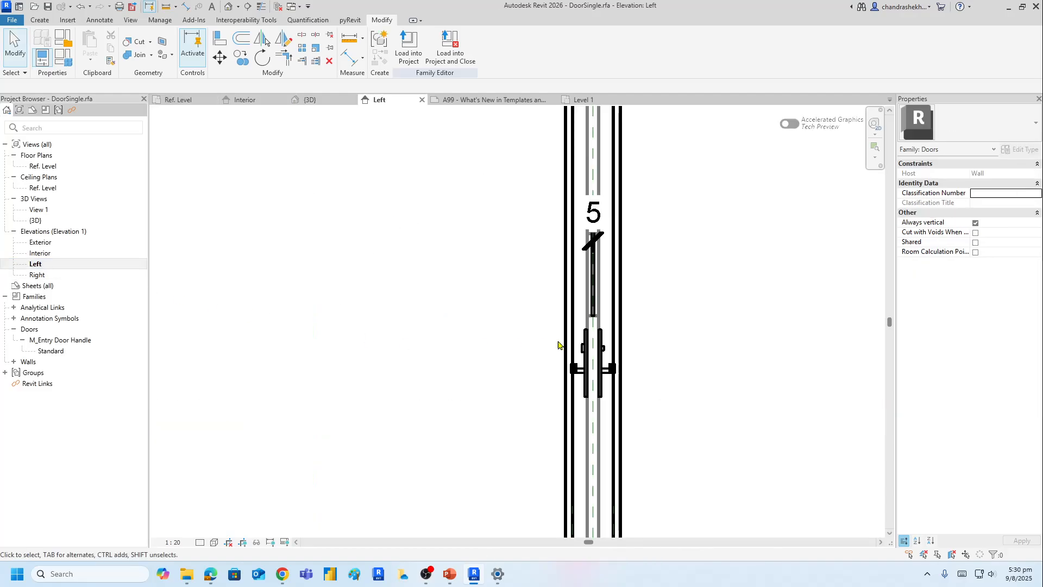
click(594, 292)
scroll(708, 304, up, 2)
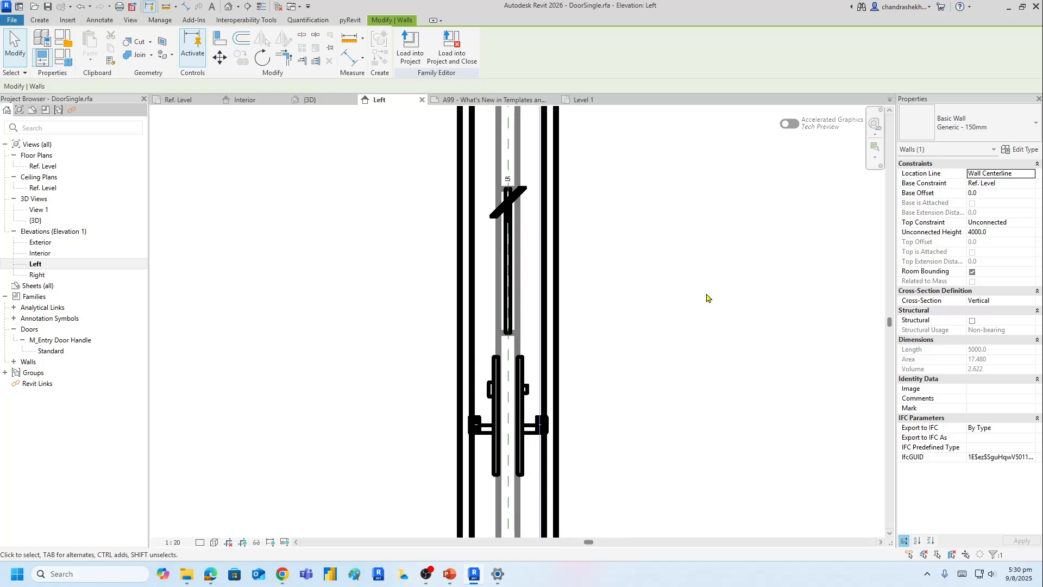
click(261, 7)
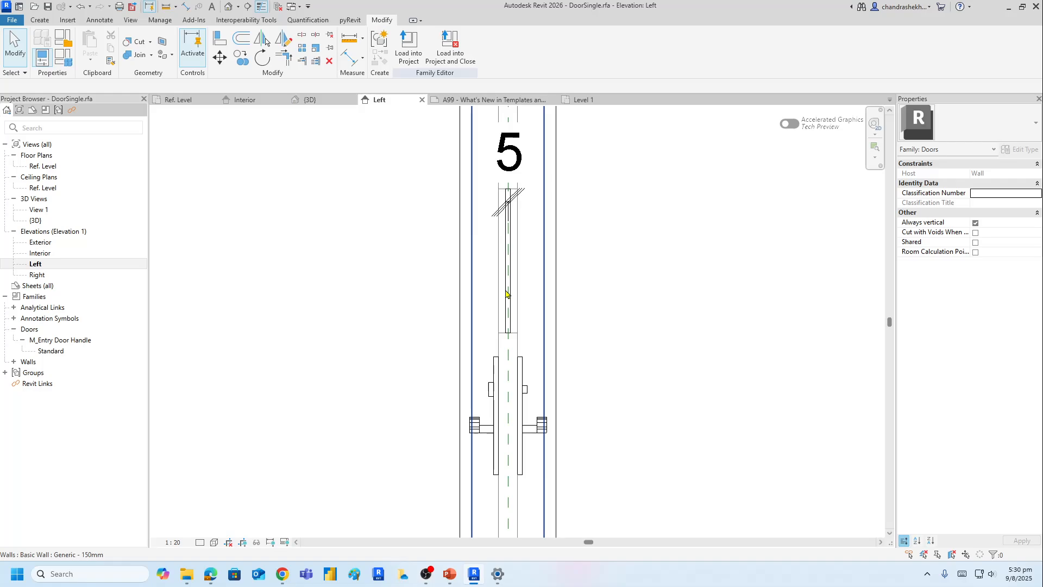
scroll(509, 293, up, 2)
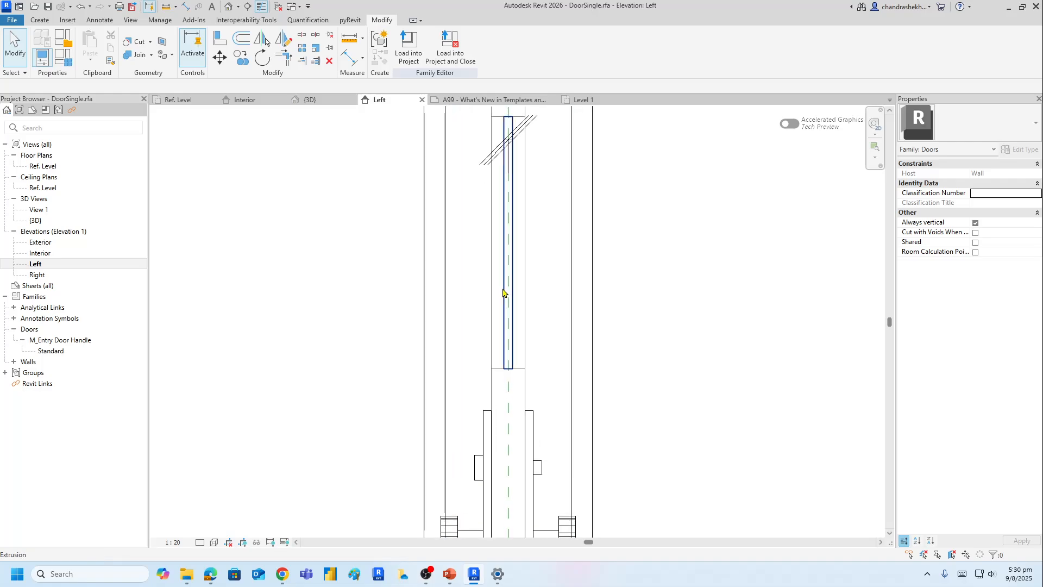
- Turn off the glass extrusion's Left/Right visibility and its visibility when cut in Plan/RCP
click(503, 294)
scroll(728, 304, down, 2)
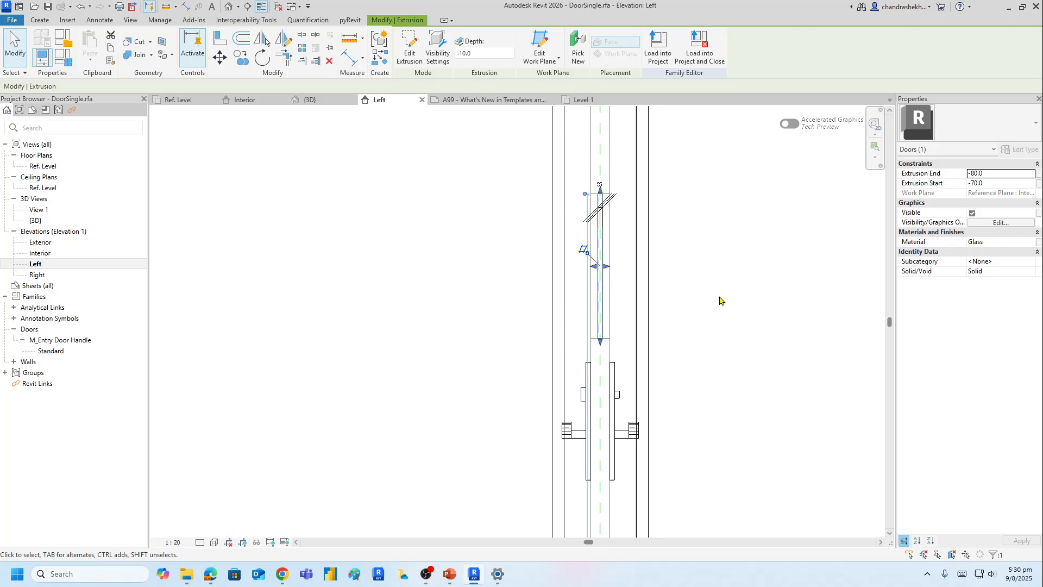
middle_drag(750, 277, 647, 324)
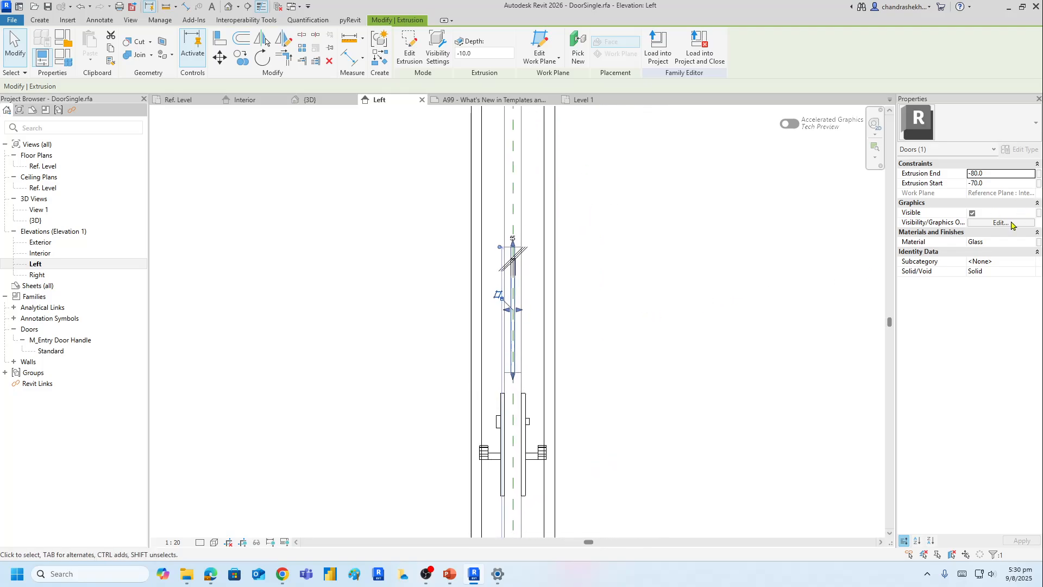
click(1011, 223)
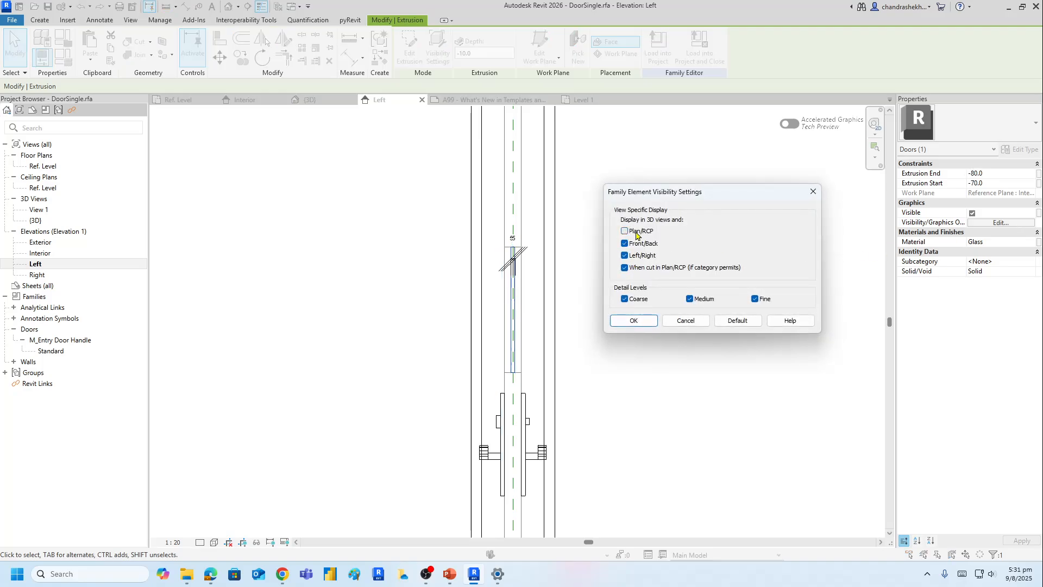
click(624, 255)
click(625, 268)
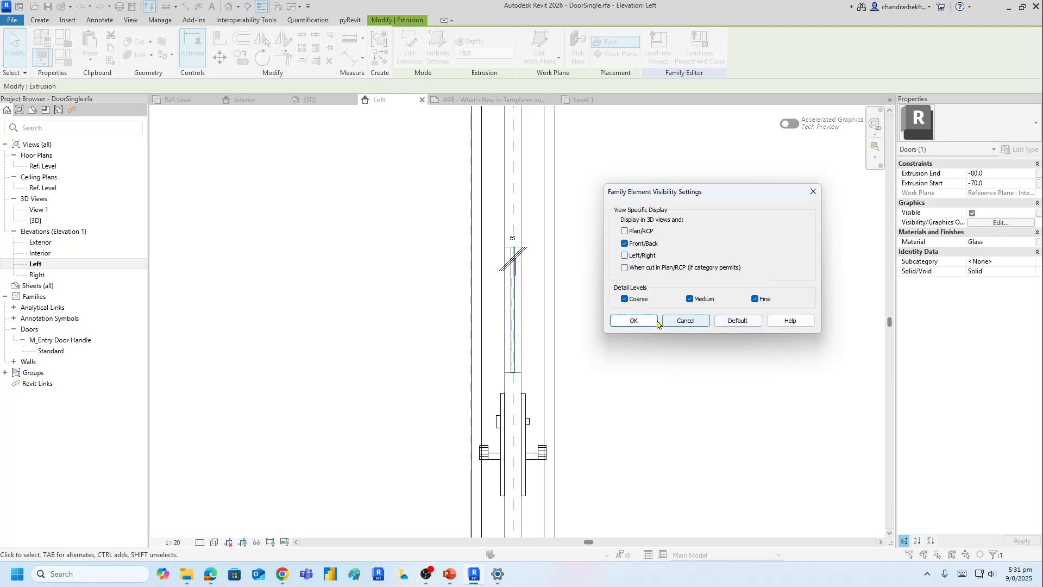
click(634, 321)
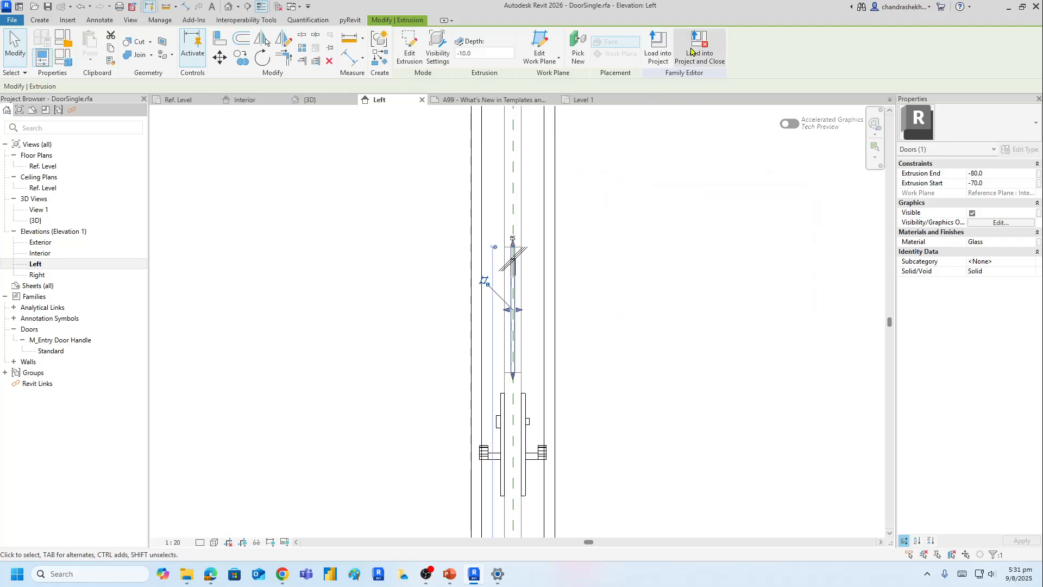
- Update DoorSingle in the project, overwriting its version and parameter values, and show all placed doors in the Level 1 plan
click(659, 50)
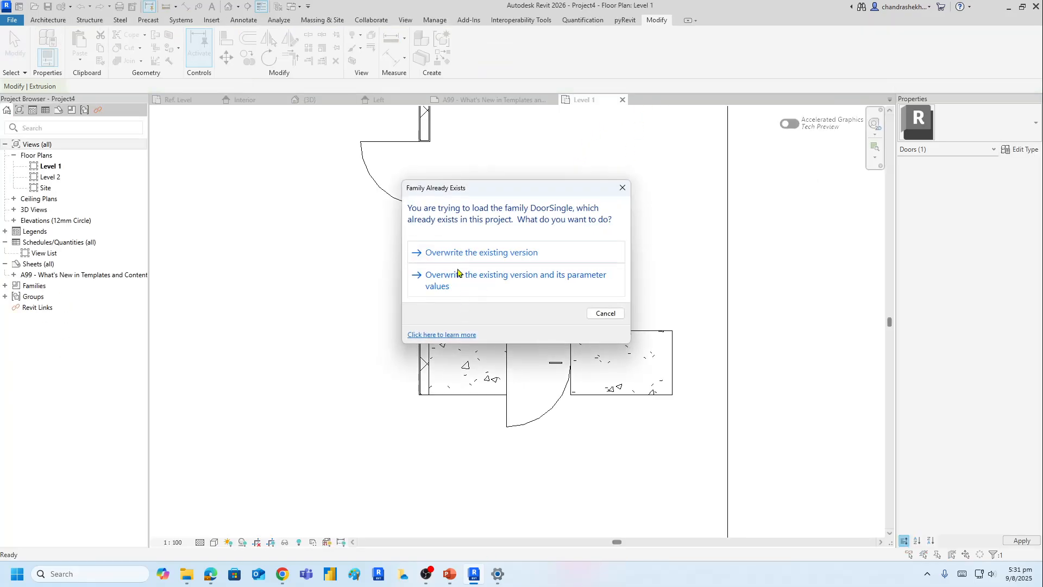
click(458, 274)
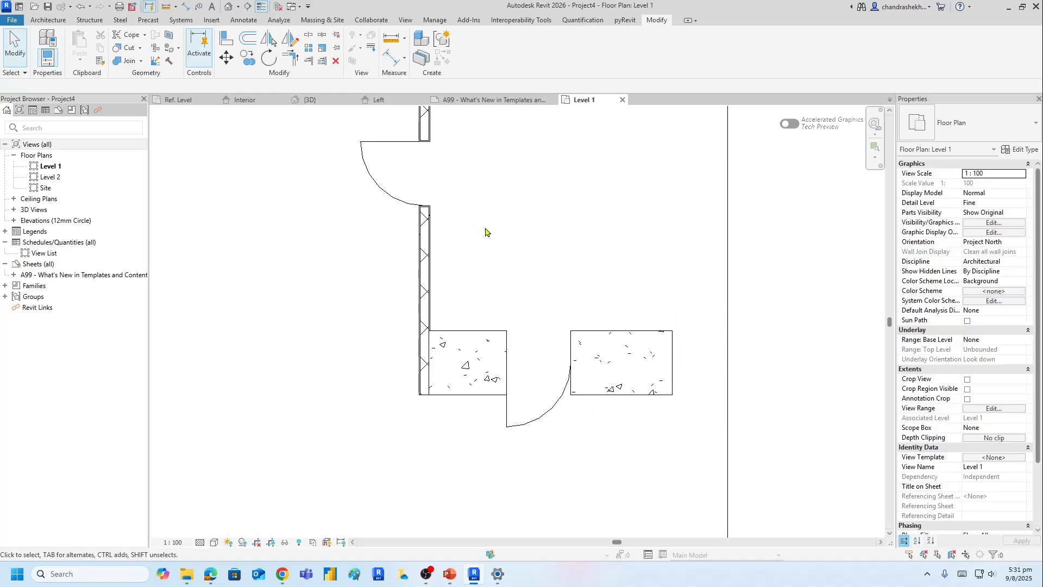
scroll(484, 228, down, 5)
middle_drag(363, 243, 480, 296)
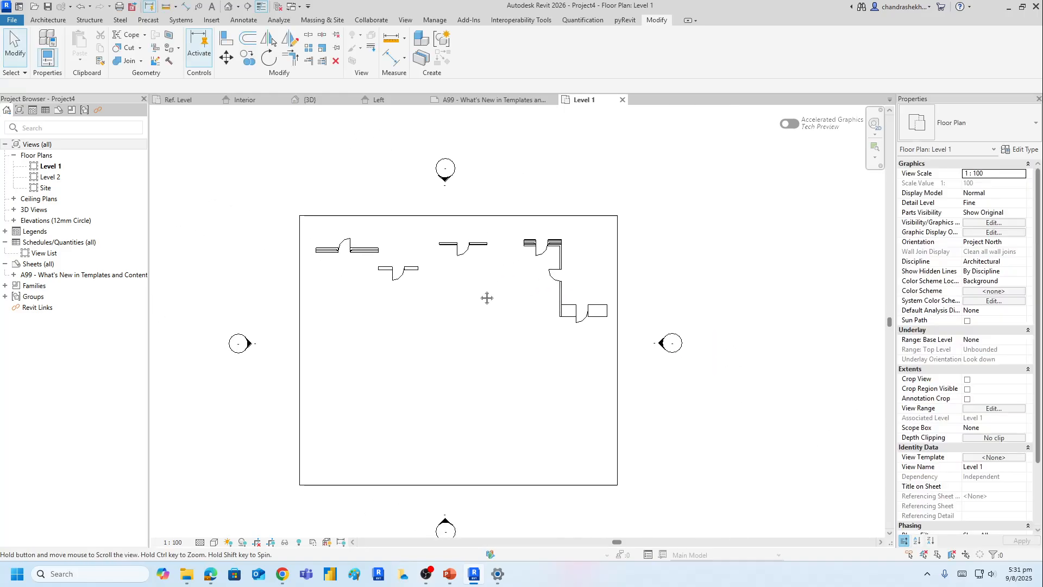
- Open the project's 3D view and examine the placed doors from both wall faces, including the door in the brick cavity wall with plinth
click(228, 7)
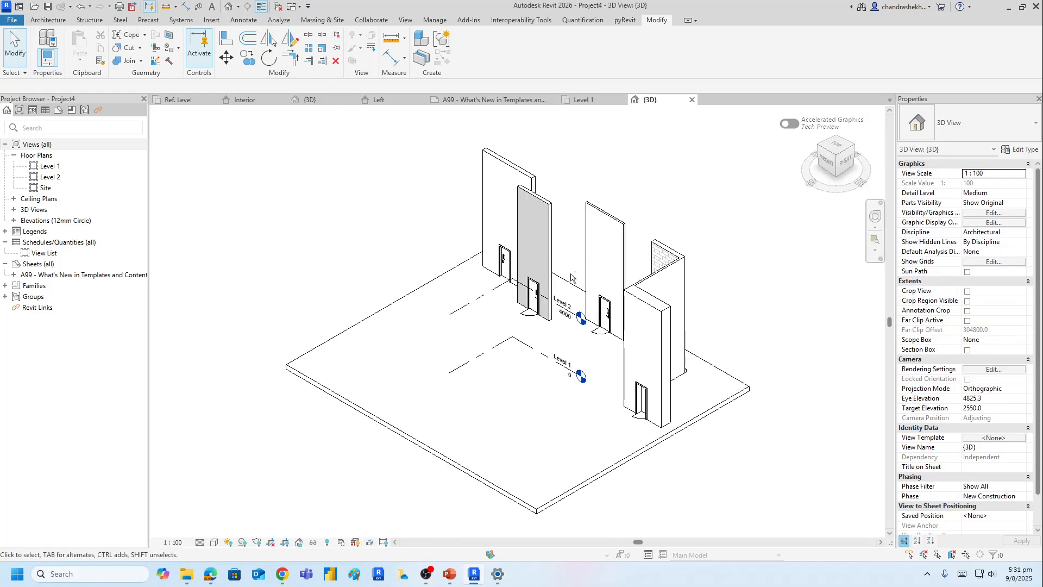
shift+middle_drag(570, 278, 344, 265)
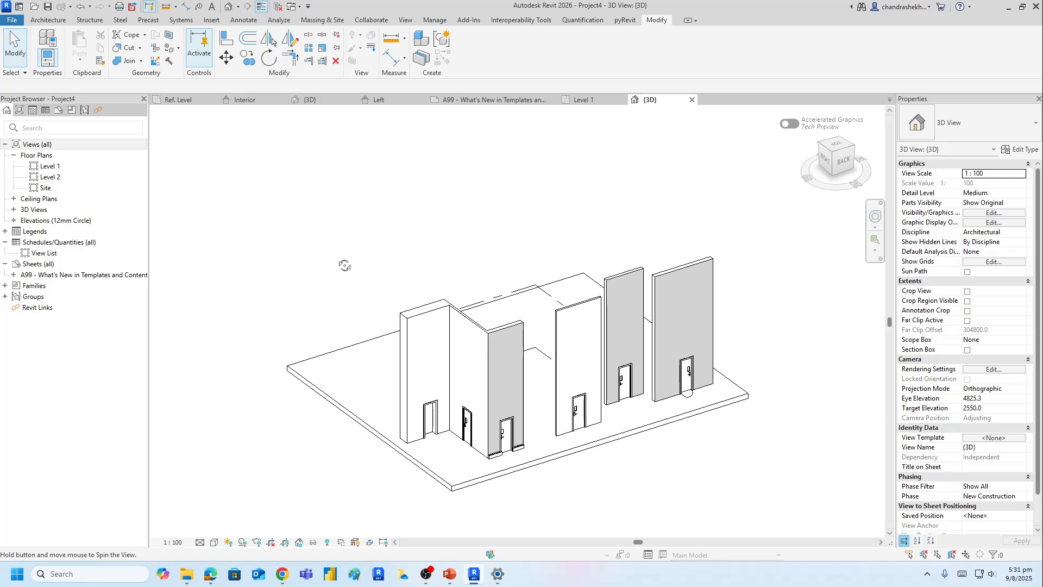
scroll(528, 489, up, 5)
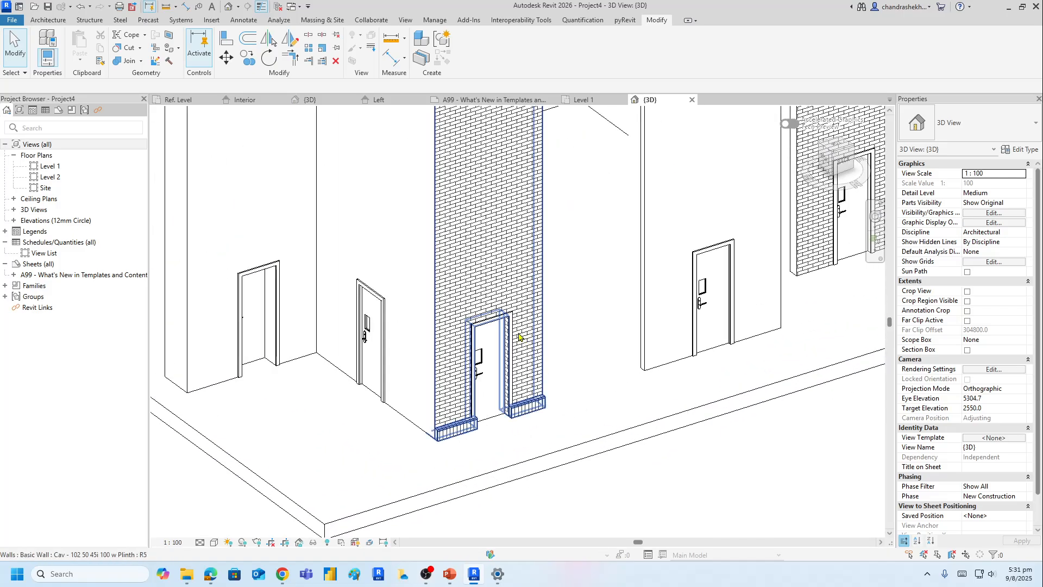
scroll(519, 337, up, 8)
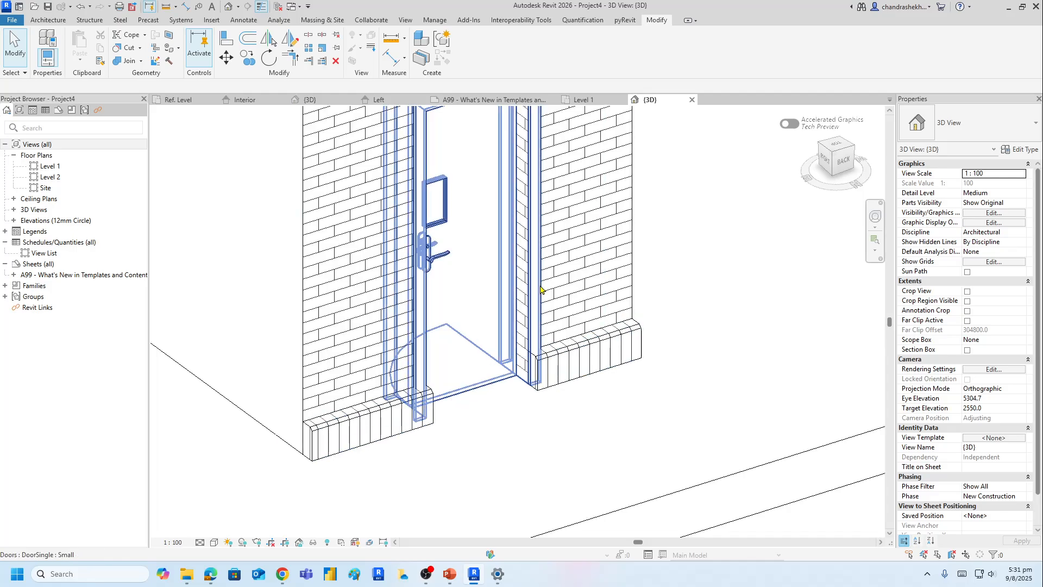
click(518, 375)
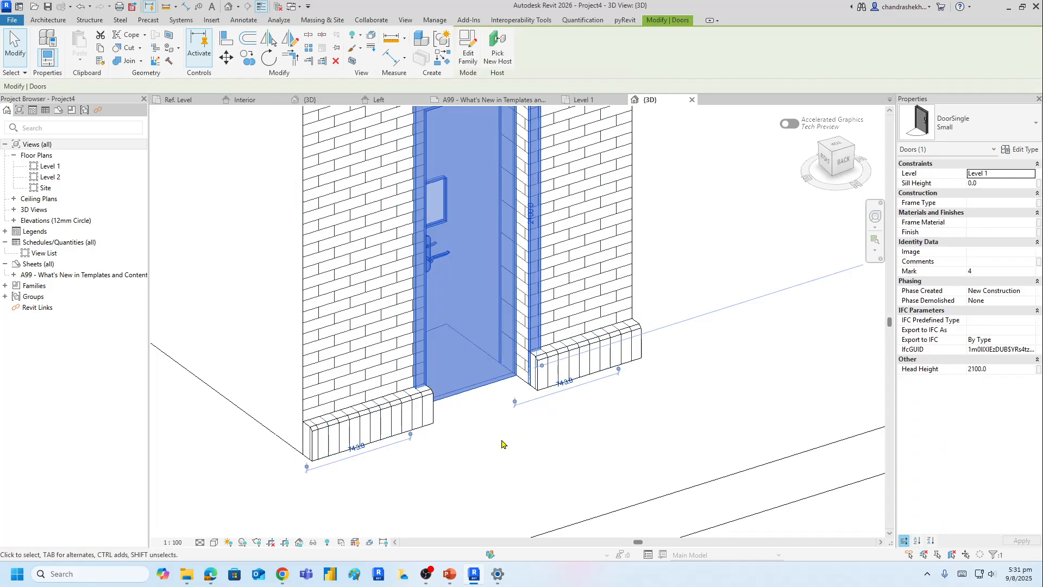
mouse_move(507, 443)
shift+middle_down()
mouse_move(408, 493)
mouse_move(362, 431)
mouse_move(520, 431)
shift+middle_up()
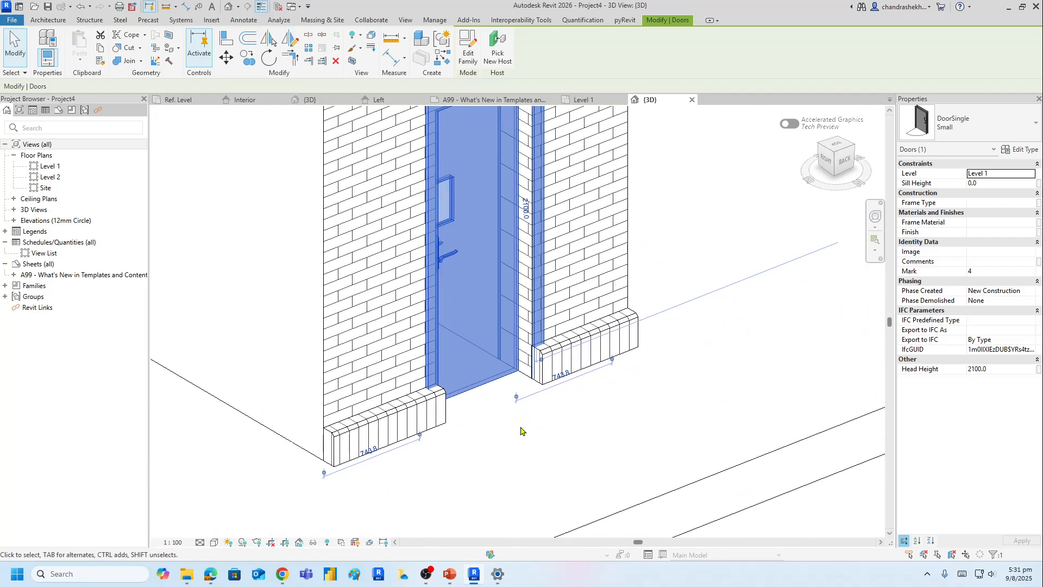
click(520, 430)
scroll(524, 423, down, 5)
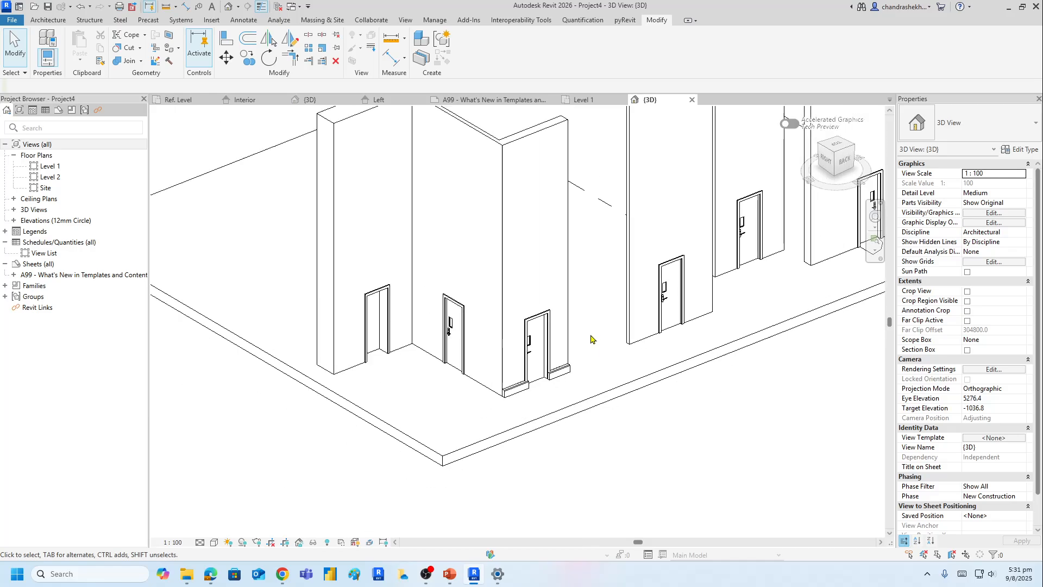
shift+middle_drag(235, 309, 516, 410)
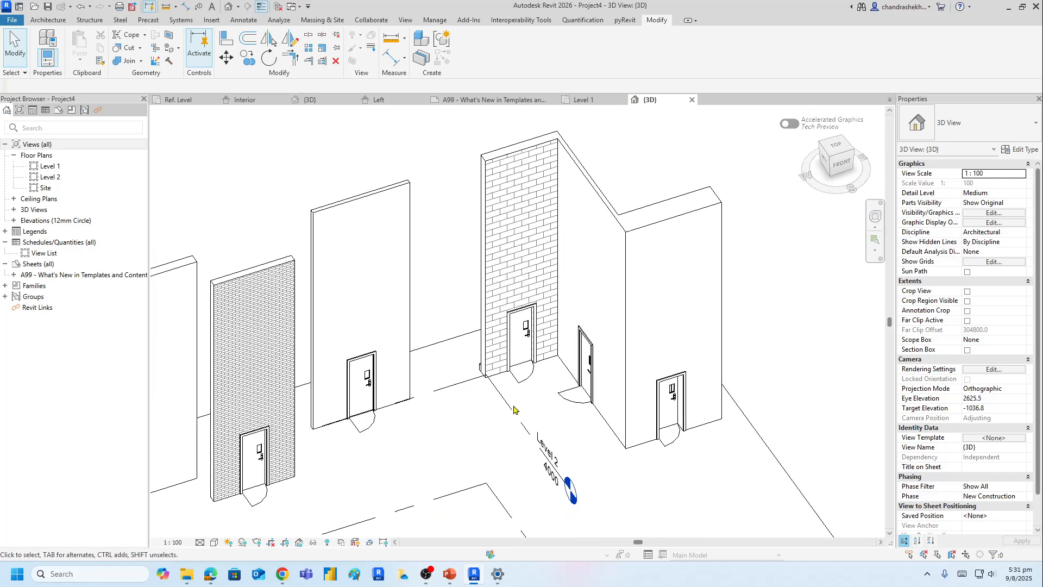
- Flip the door in the plain wall between the brick wall and the thick wall, inspect it from both sides, and flip it back
click(576, 404)
key(space)
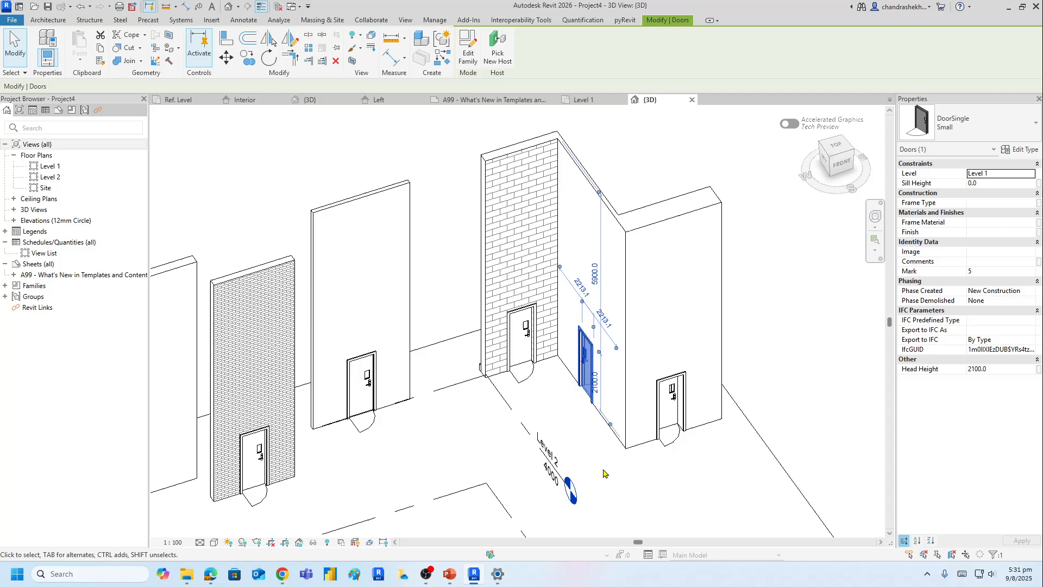
shift+middle_drag(634, 456, 351, 423)
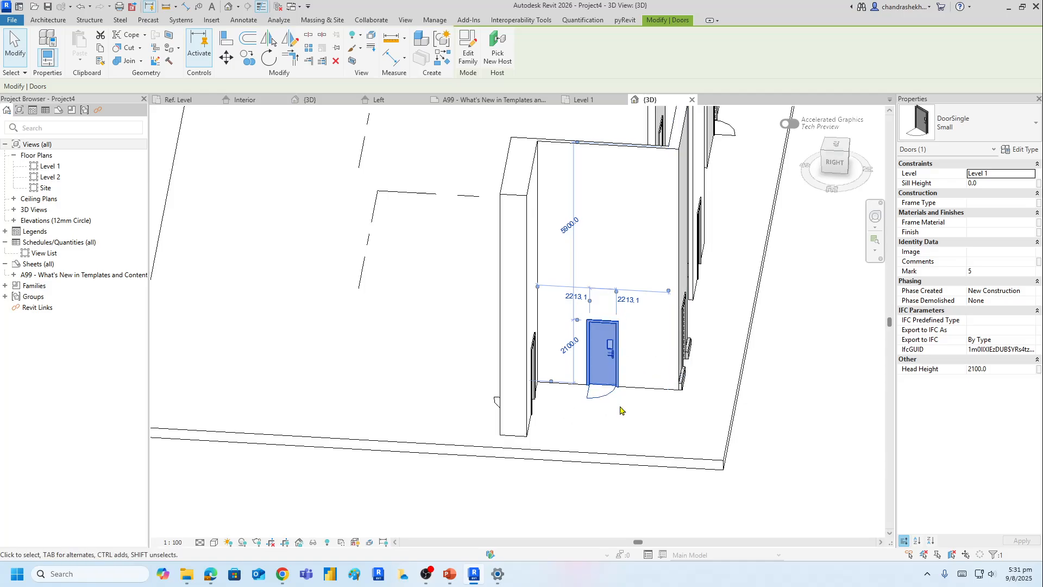
key(space)
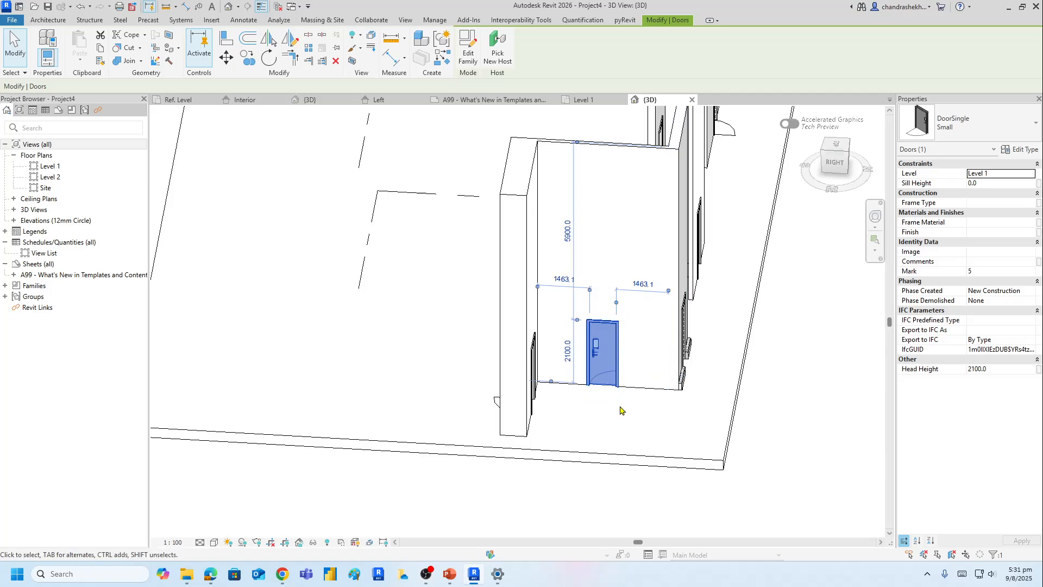
shift+middle_drag(323, 344, 643, 403)
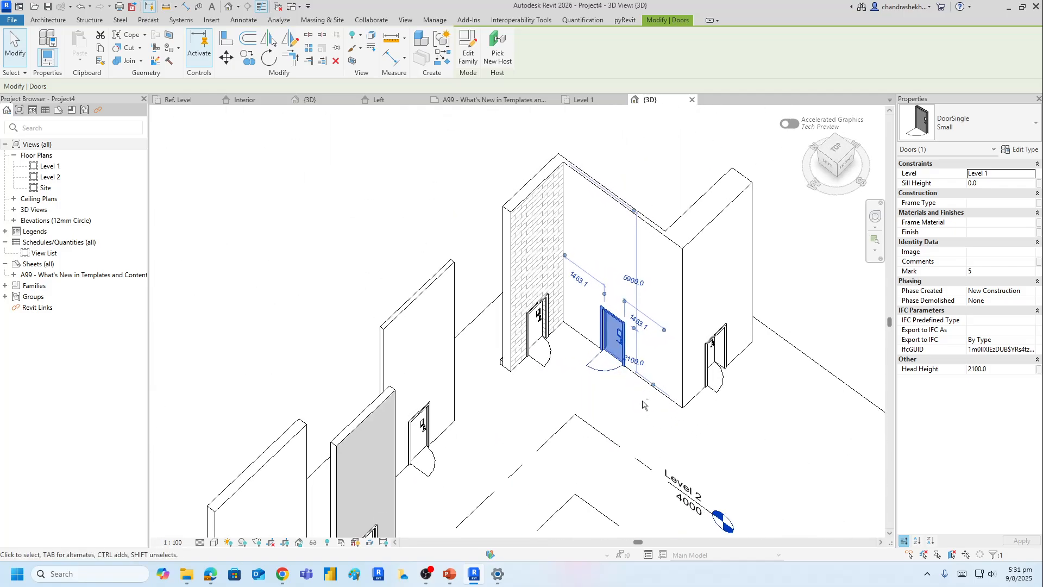
shift+middle_drag(752, 471, 707, 466)
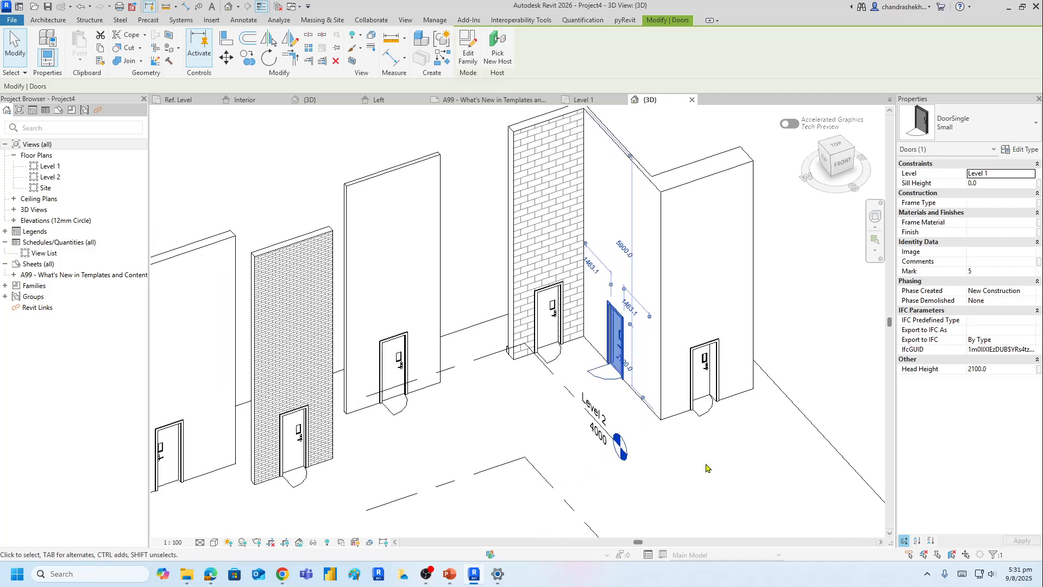